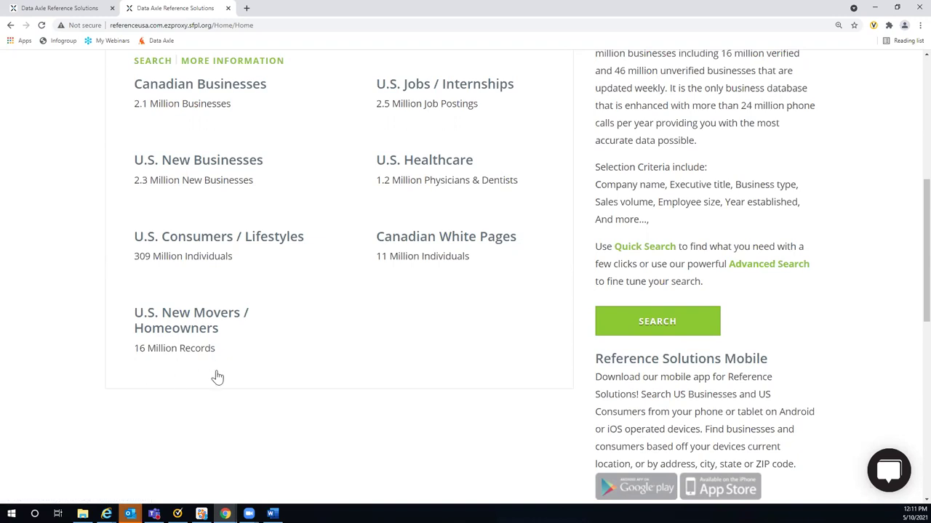
Step: Open the search form of the U.S. Businesses database
mouse_move(173, 376)
scroll(345, 349, up, 2)
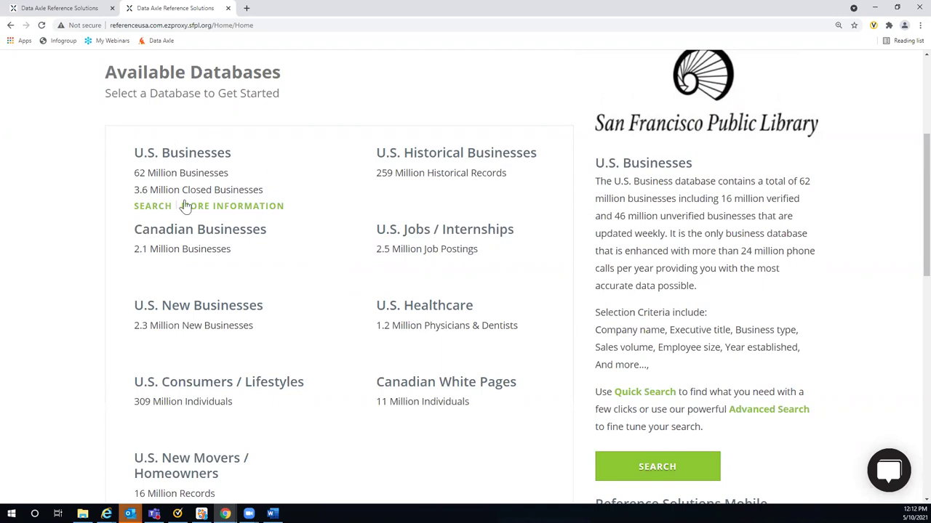
click(195, 168)
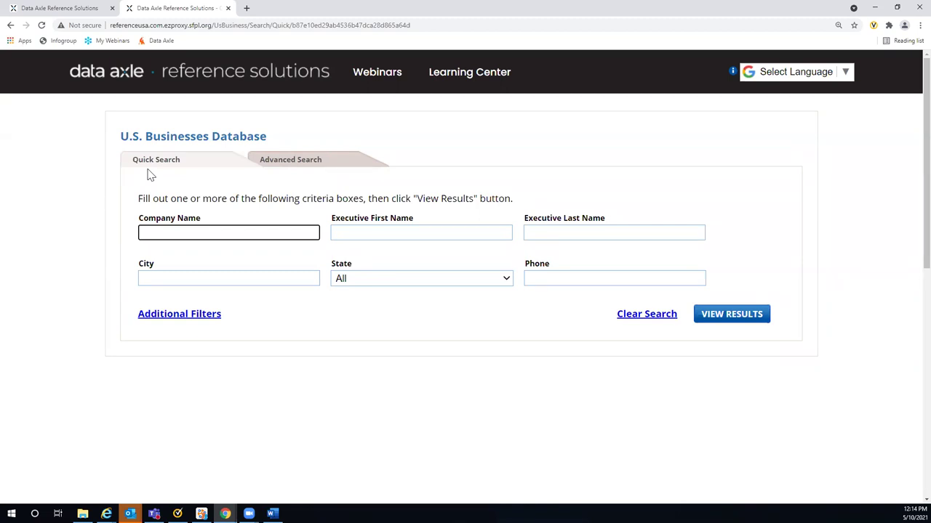
Step: Run a quick search for businesses in the city of San Francisco, California
click(149, 277)
text(San Francis)
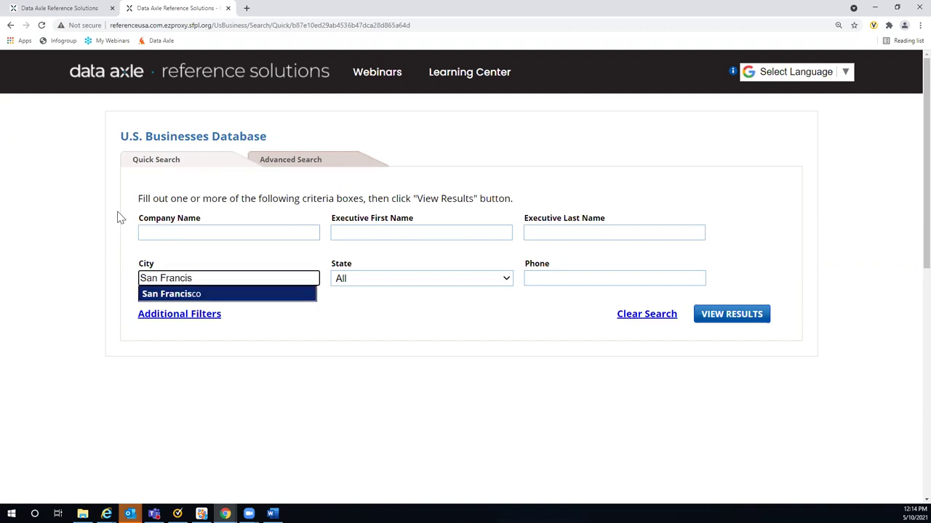
click(205, 295)
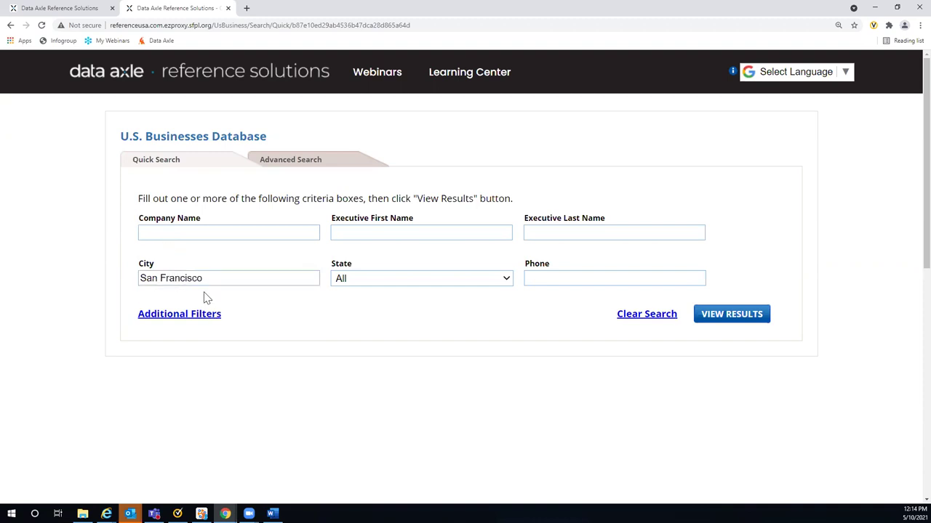
click(476, 282)
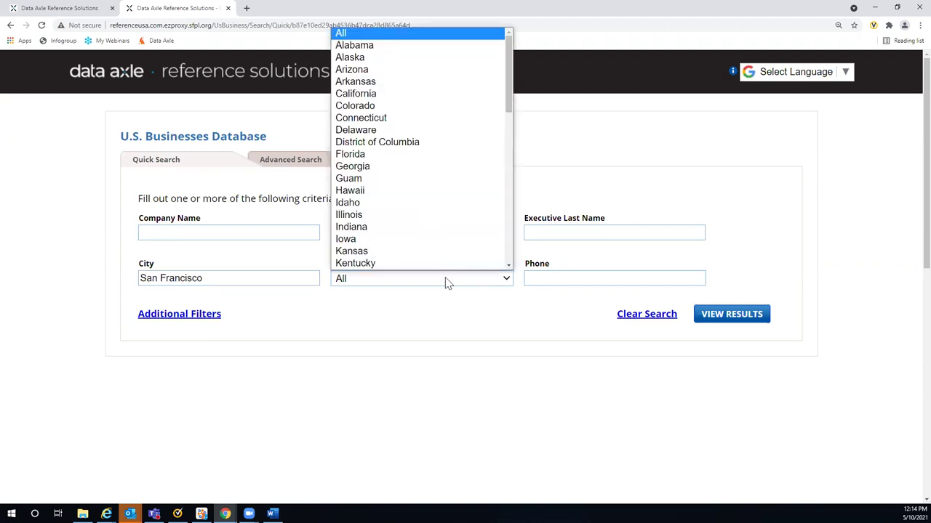
click(362, 96)
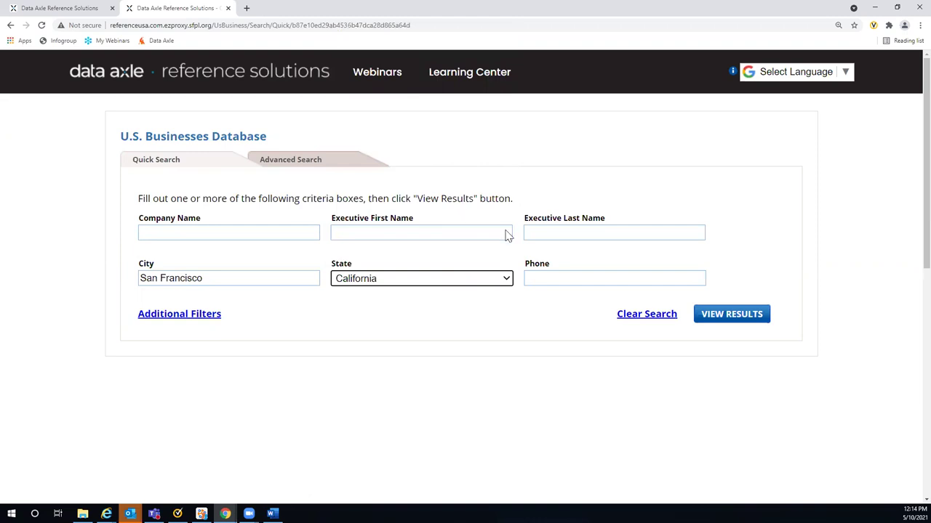
click(733, 323)
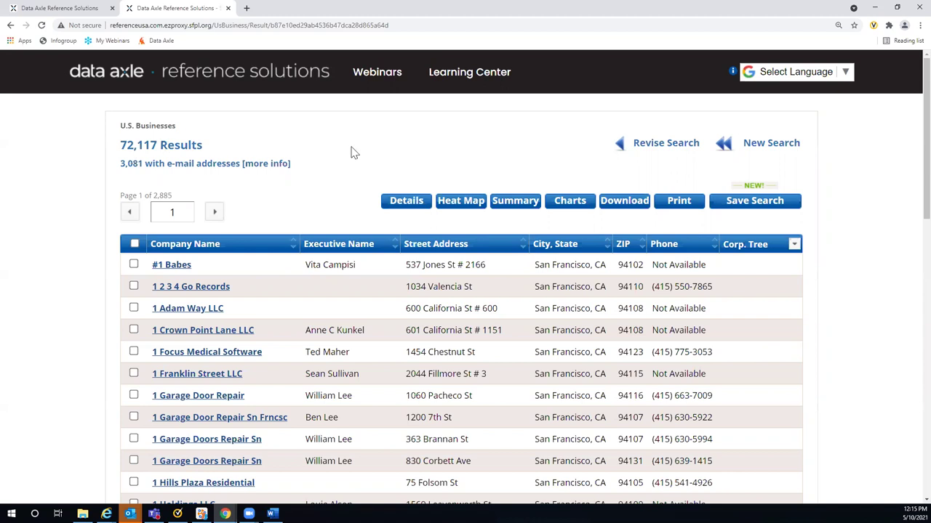
Step: Chart the search results by SIC code and open the Beauty Salons business records from the full report
click(568, 207)
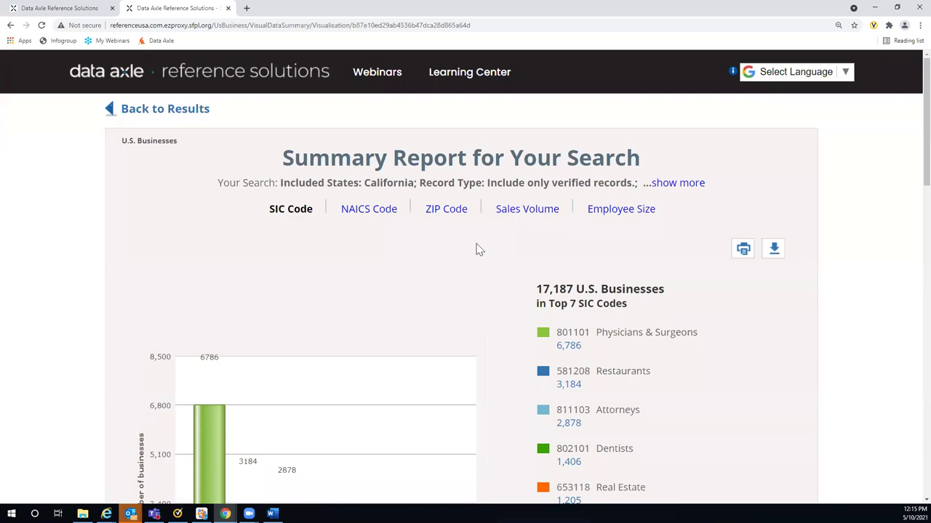
scroll(509, 233, down, 2)
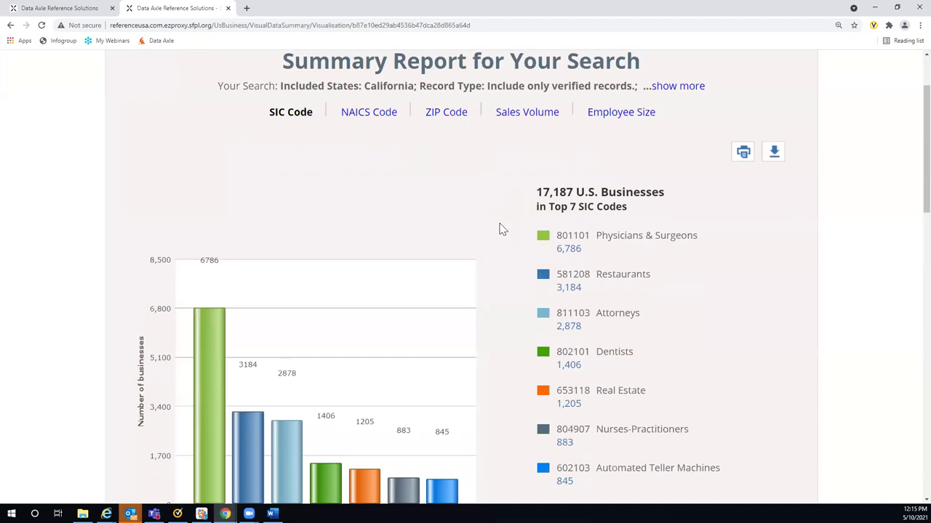
scroll(500, 227, down, 1)
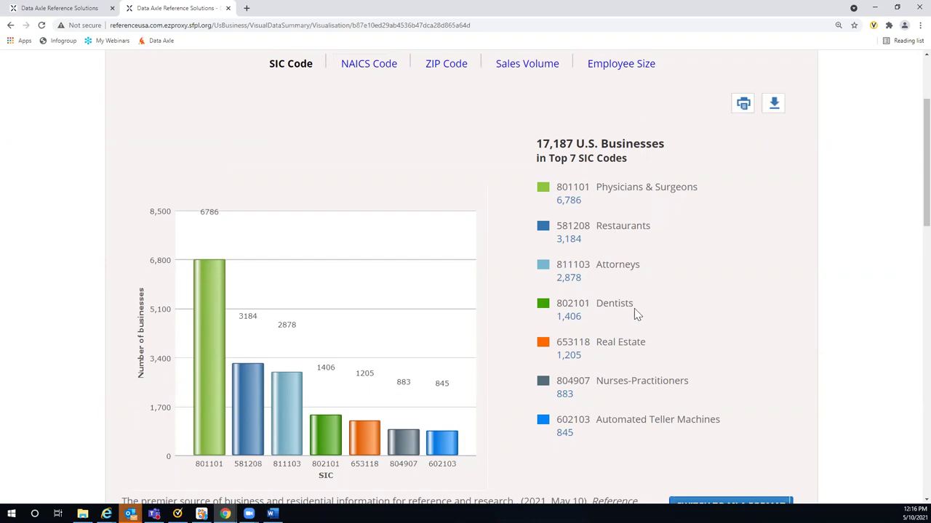
scroll(692, 303, down, 1)
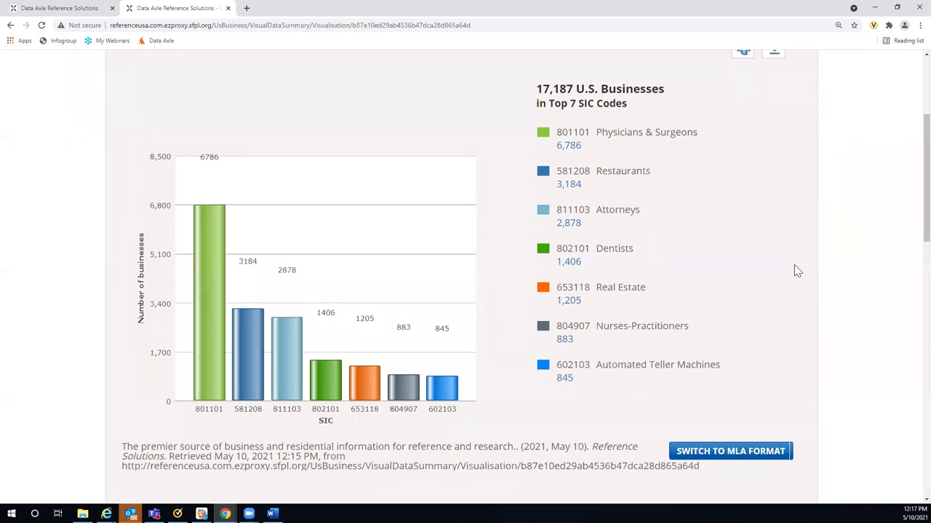
scroll(794, 268, down, 5)
scroll(849, 269, down, 2)
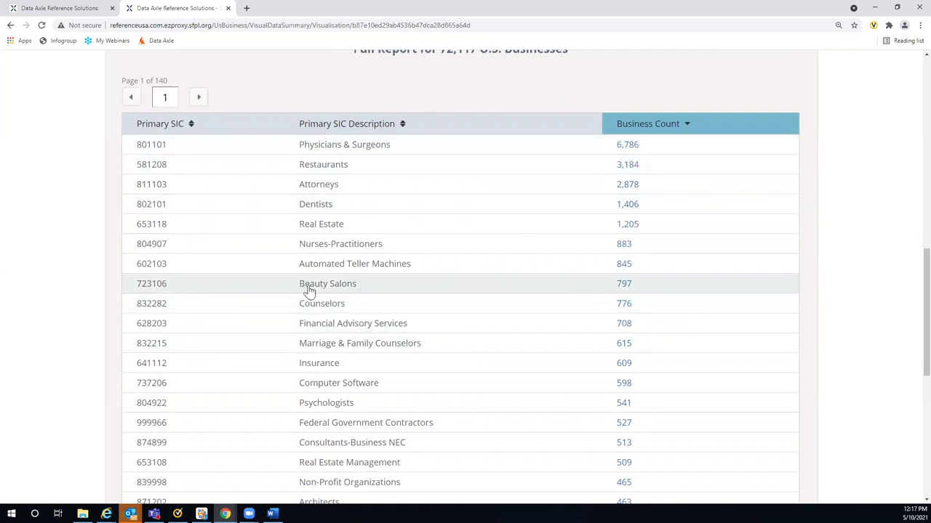
click(625, 286)
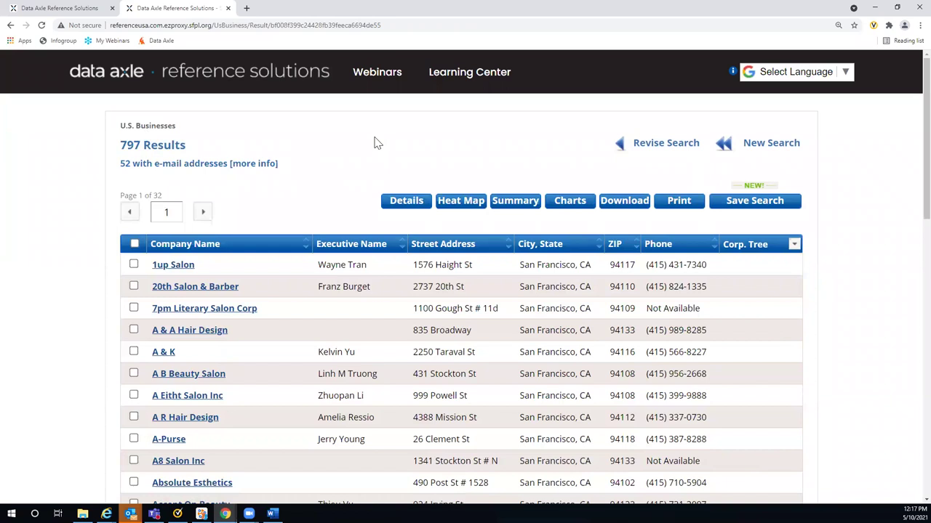
Step: Revise the search and switch to the Advanced Search form
click(643, 146)
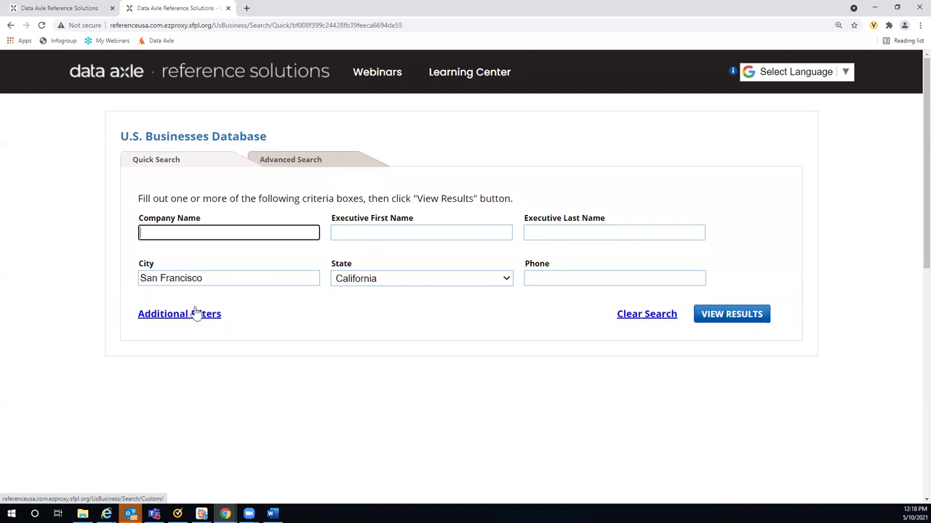
click(296, 164)
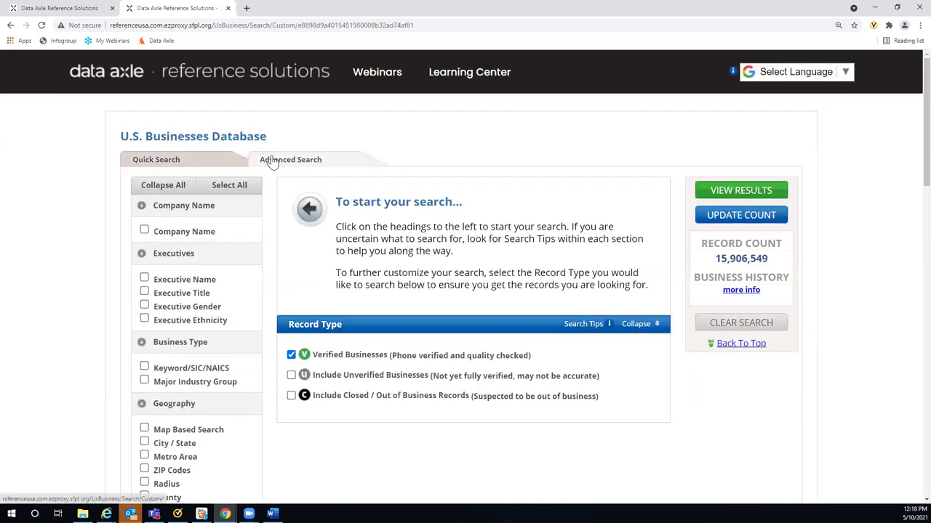
Step: Add IBM and Delta to a Company Name filter, and remove that filter from the search
scroll(273, 162, down, 1)
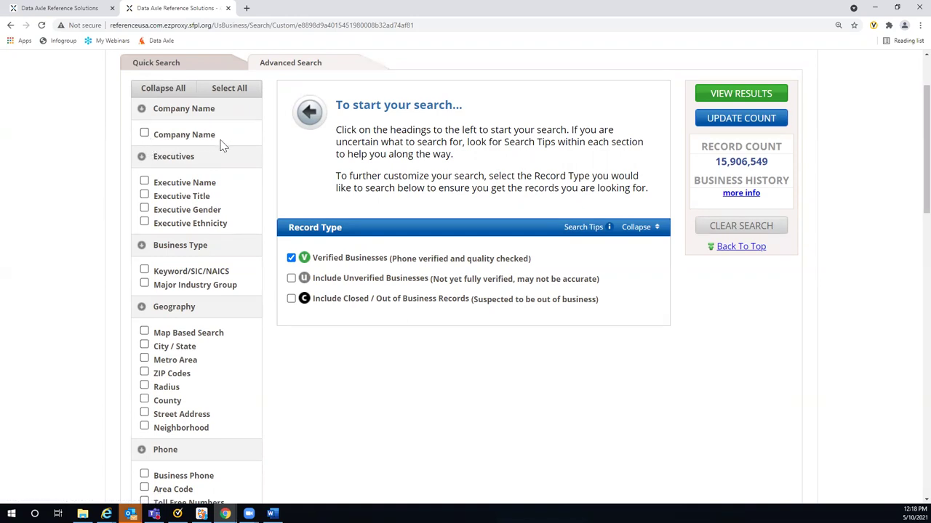
click(144, 135)
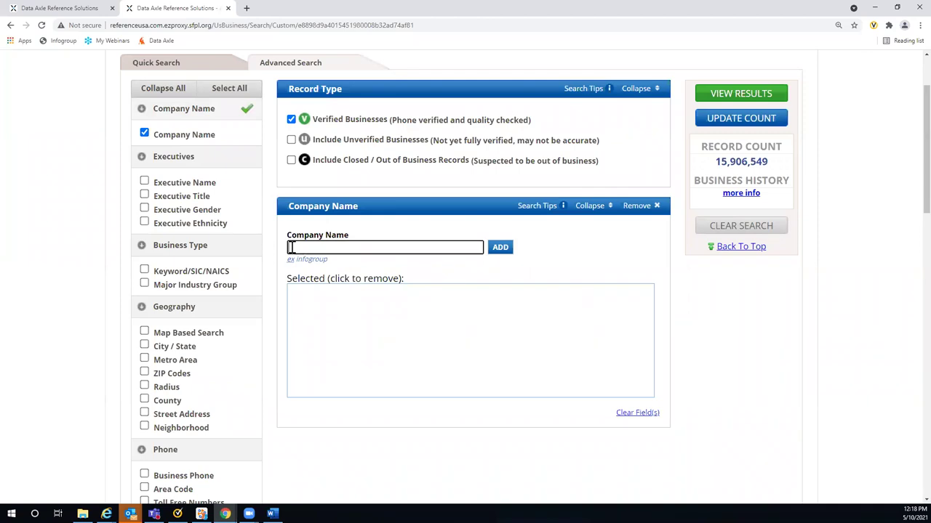
text(IBM)
click(500, 248)
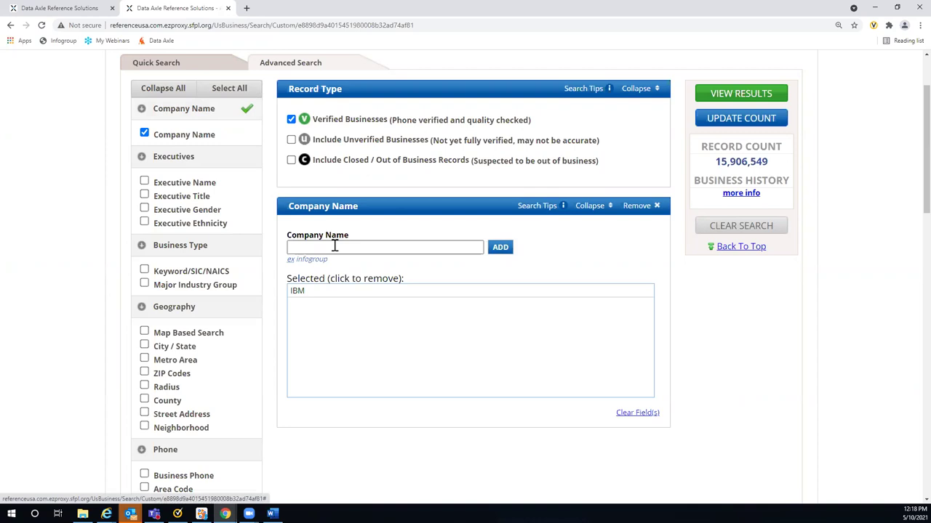
click(298, 247)
text(Delta)
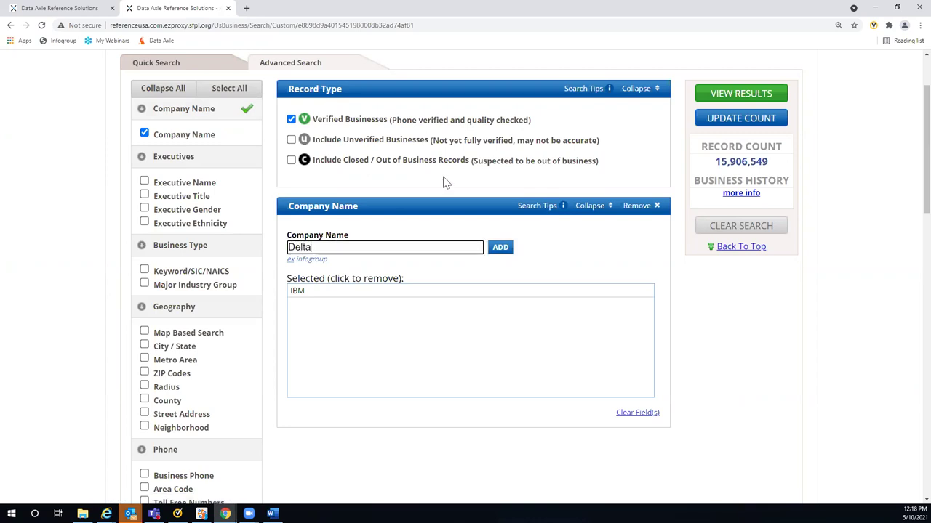
click(496, 251)
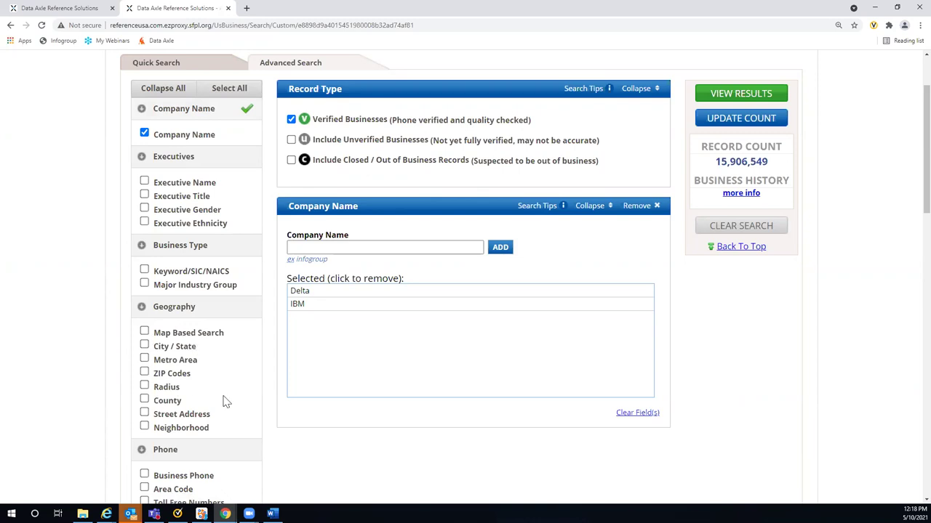
click(637, 208)
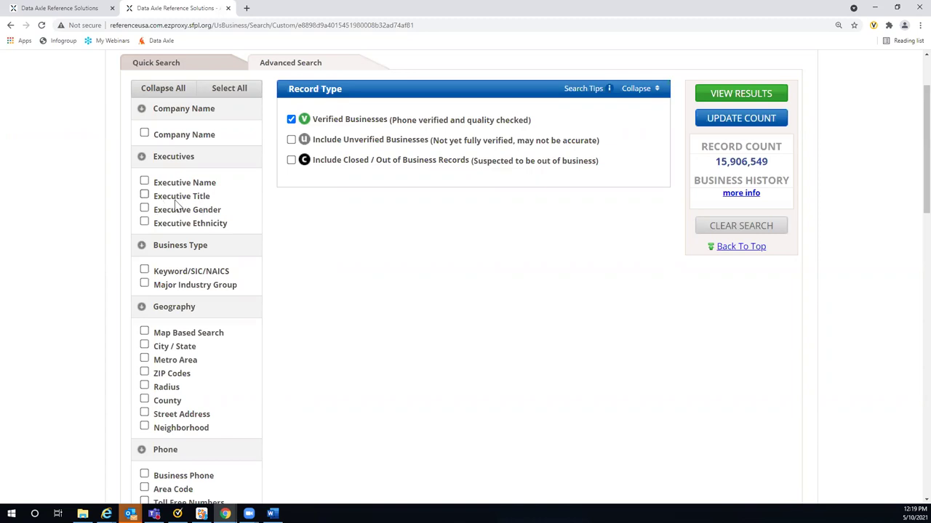
Step: Select Owner and Manager in an Executive Title filter, and remove that filter from the search
click(144, 195)
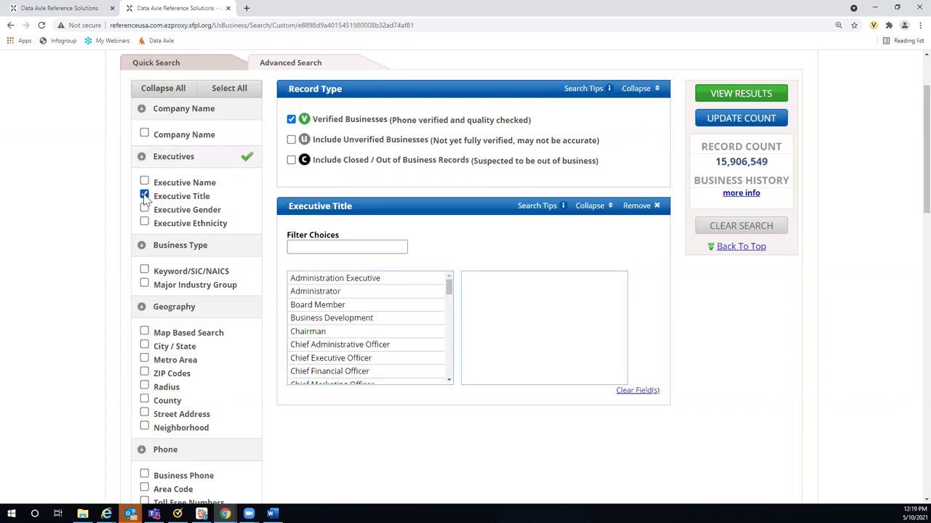
click(292, 245)
text(Owner)
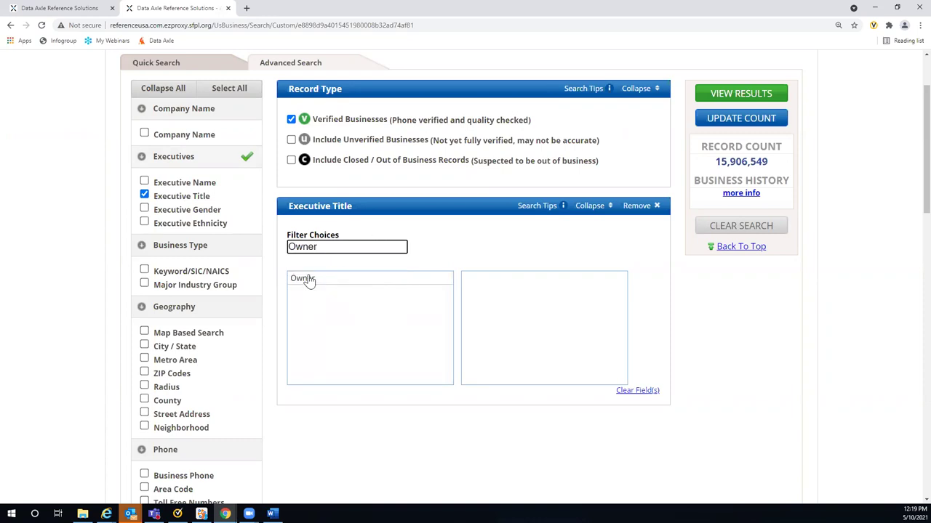
click(308, 283)
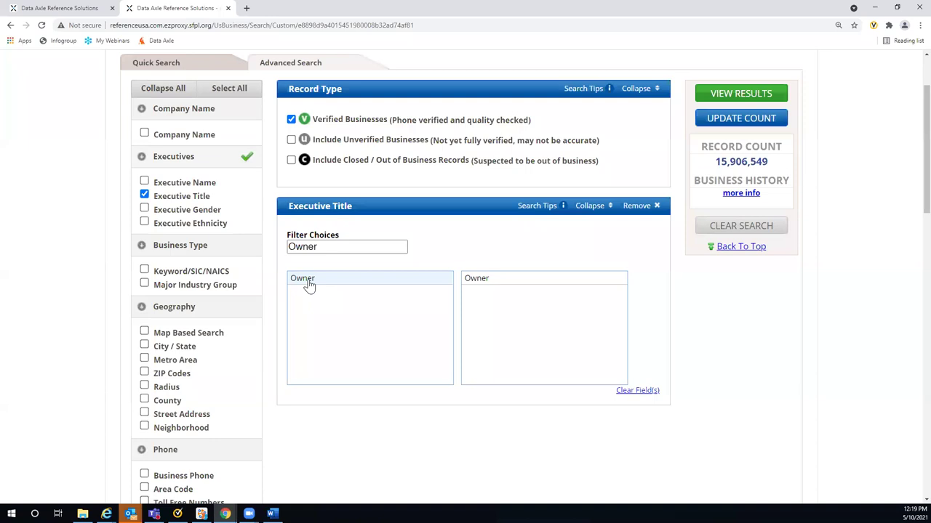
drag(321, 247, 267, 248)
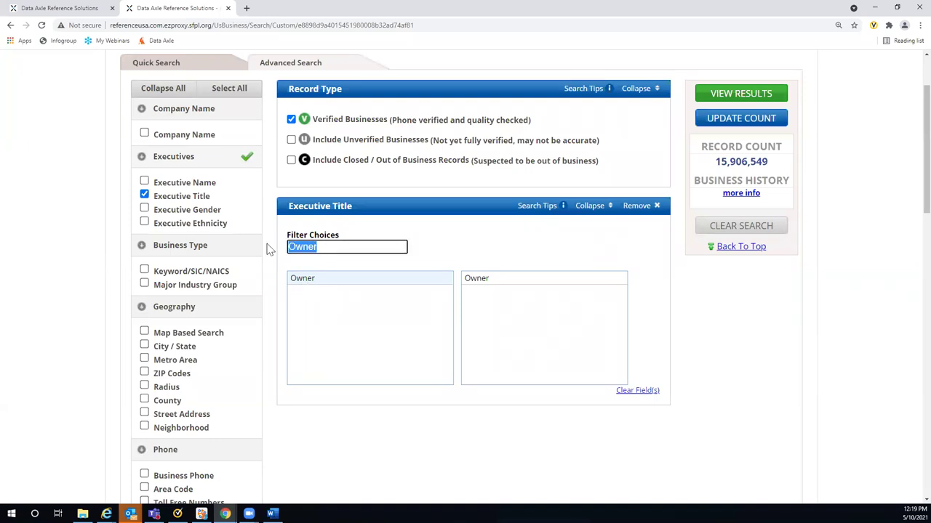
text(man)
click(420, 281)
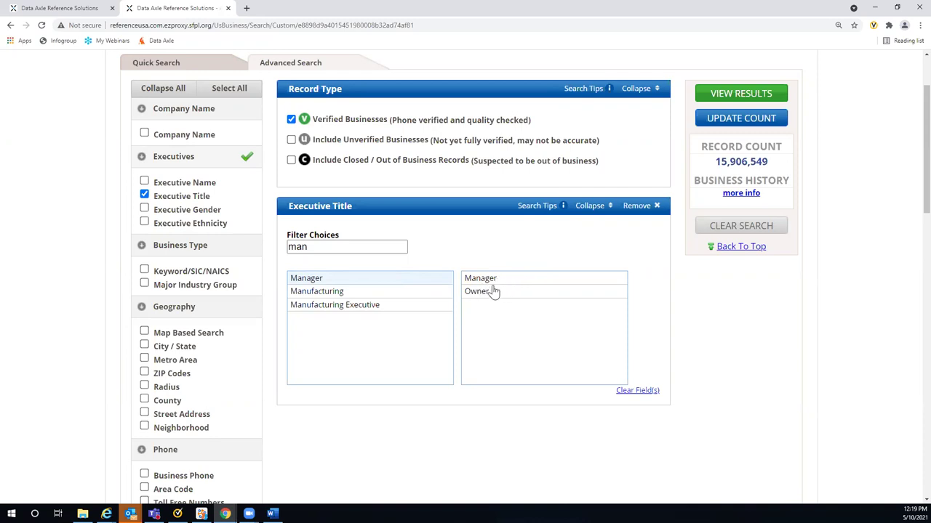
click(635, 207)
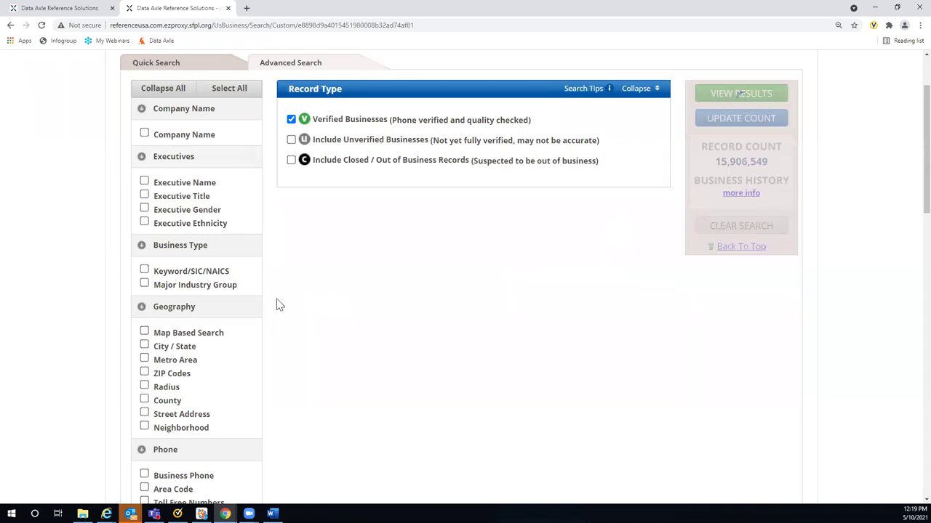
Step: Display the Keyword/SIC/NAICS filter and its SIC and NAICS search options, and remove it from the search
scroll(276, 303, down, 1)
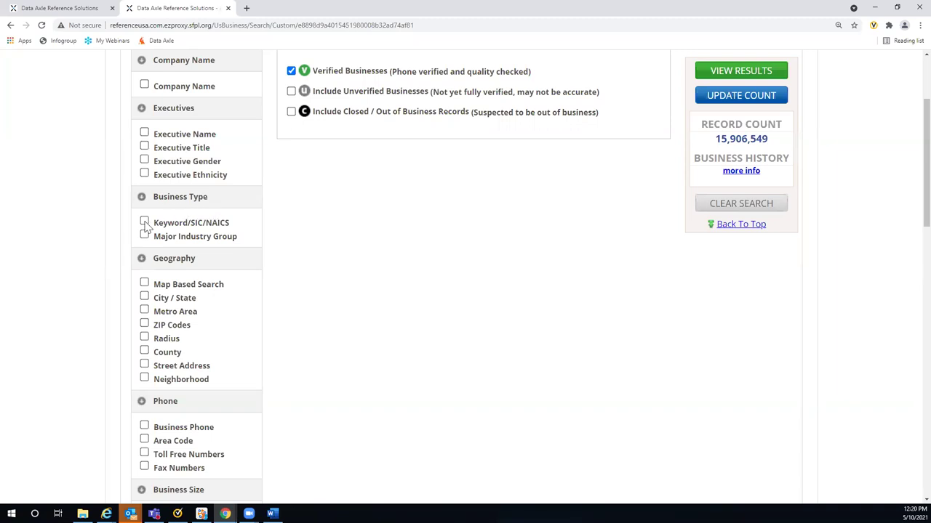
click(144, 223)
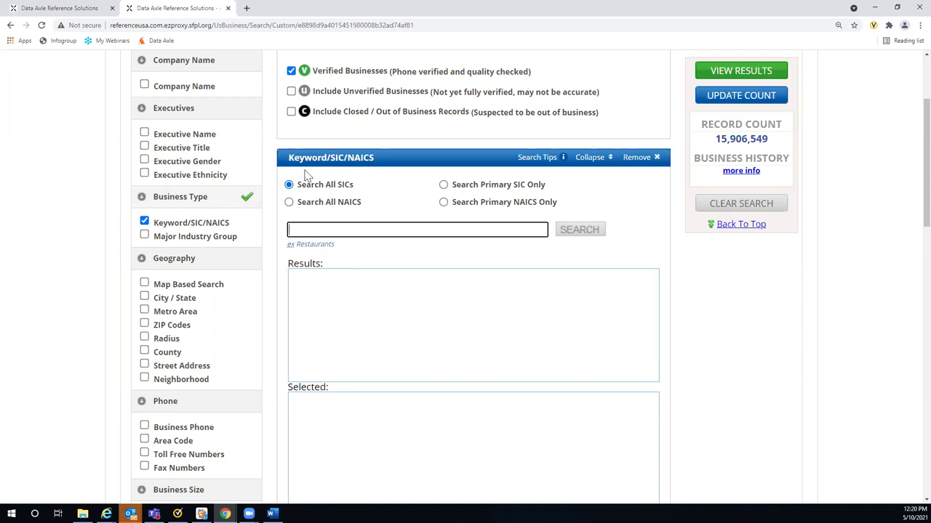
click(640, 161)
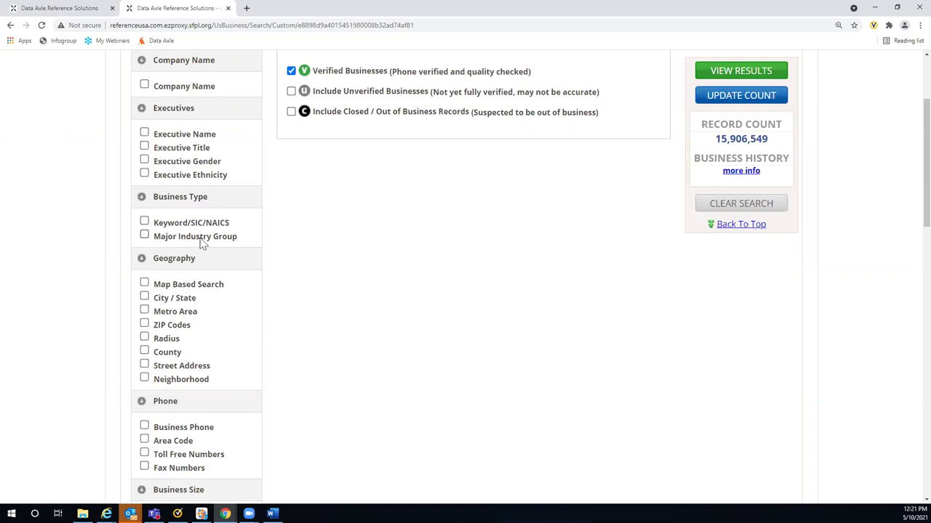
Step: Add the Major Industry Group filter and expand Construction to the individual codes under 1521 General Contractors for Single Family Houses
click(144, 235)
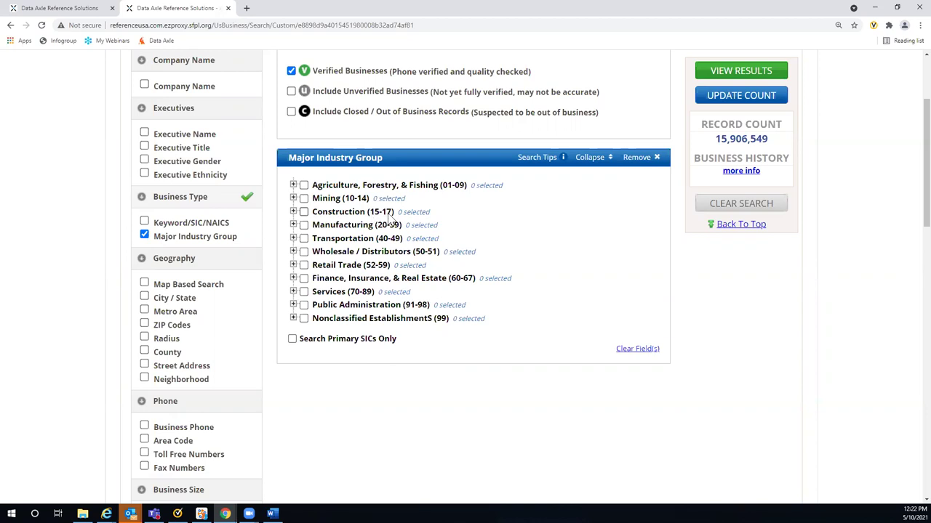
click(293, 211)
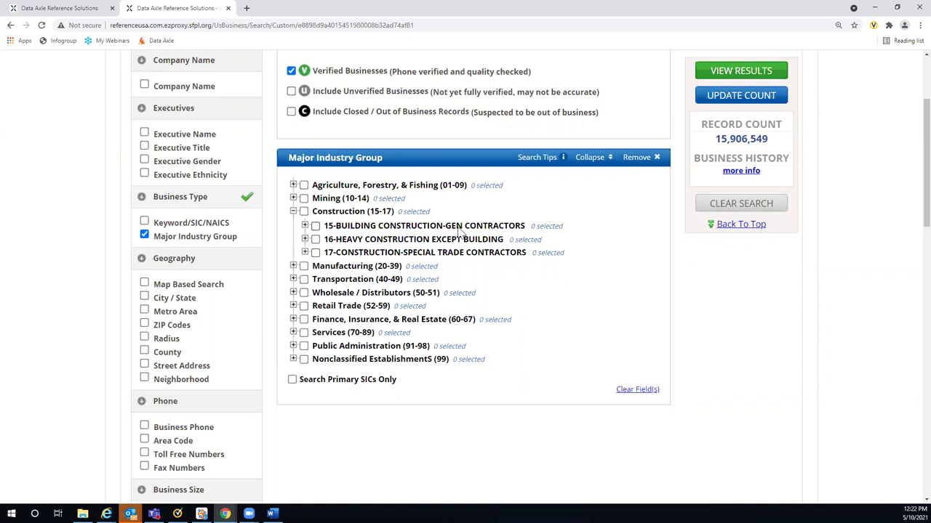
click(305, 226)
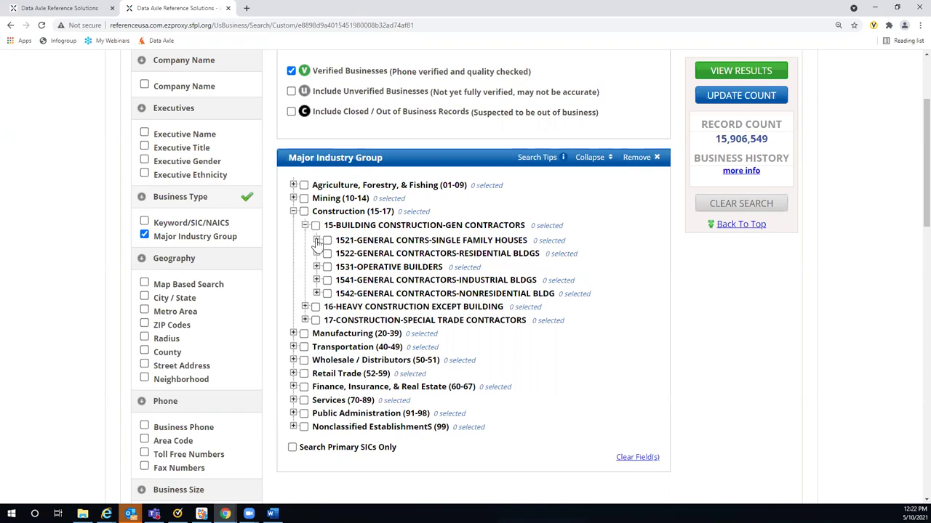
click(316, 241)
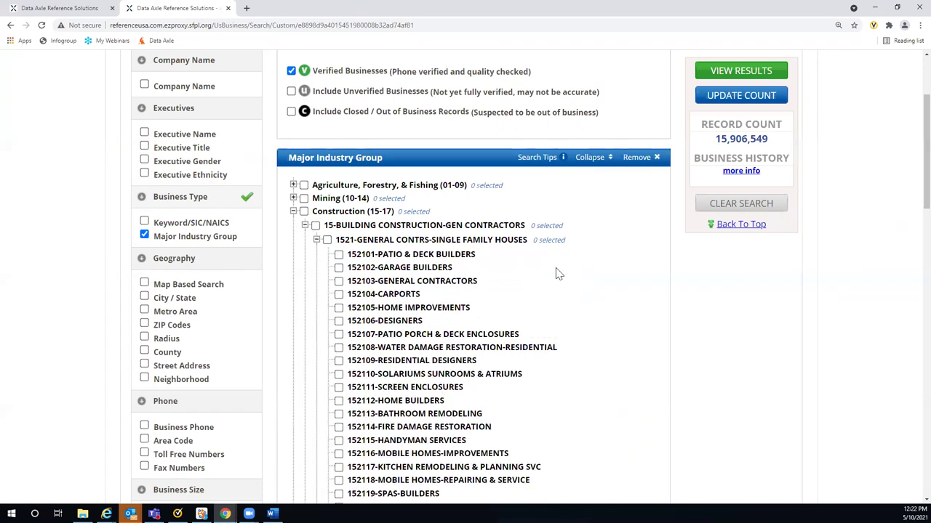
scroll(615, 273, down, 2)
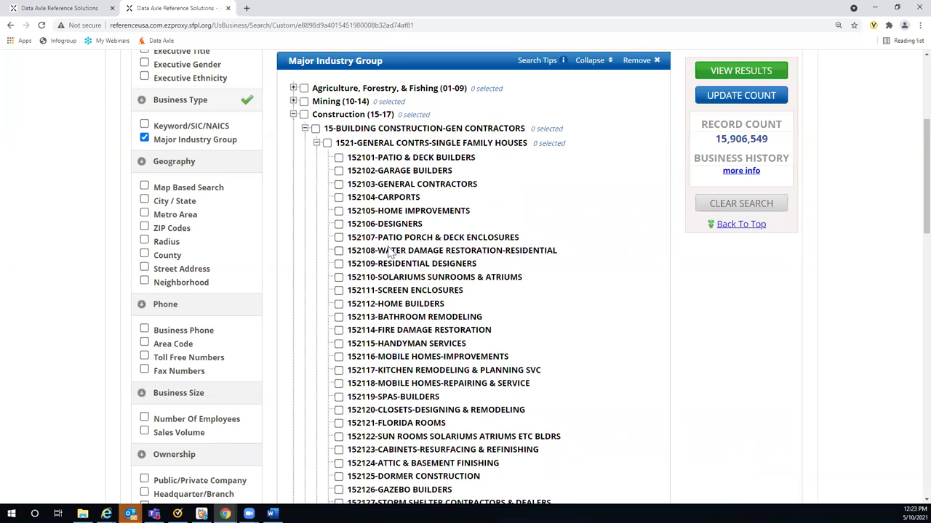
Step: Select 152108 Water Damage Restoration-Residential with Search Primary SICs Only, and remove the Major Industry Group filter from the search
click(339, 251)
scroll(318, 285, down, 1)
scroll(318, 285, down, 10)
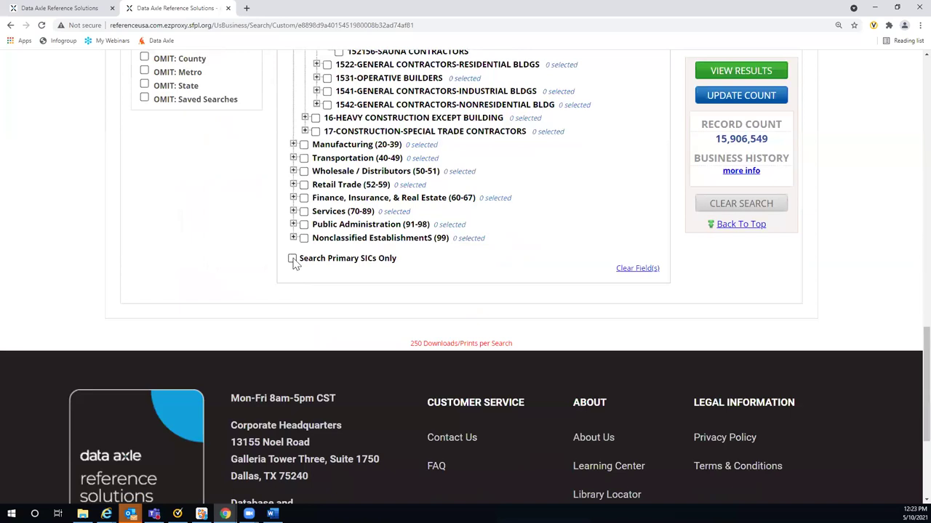
click(293, 260)
scroll(512, 268, up, 3)
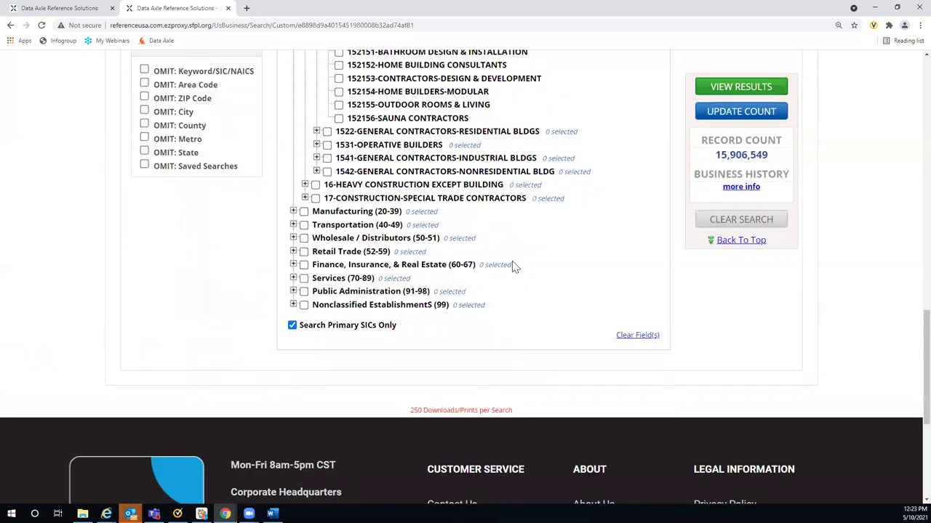
scroll(511, 267, up, 7)
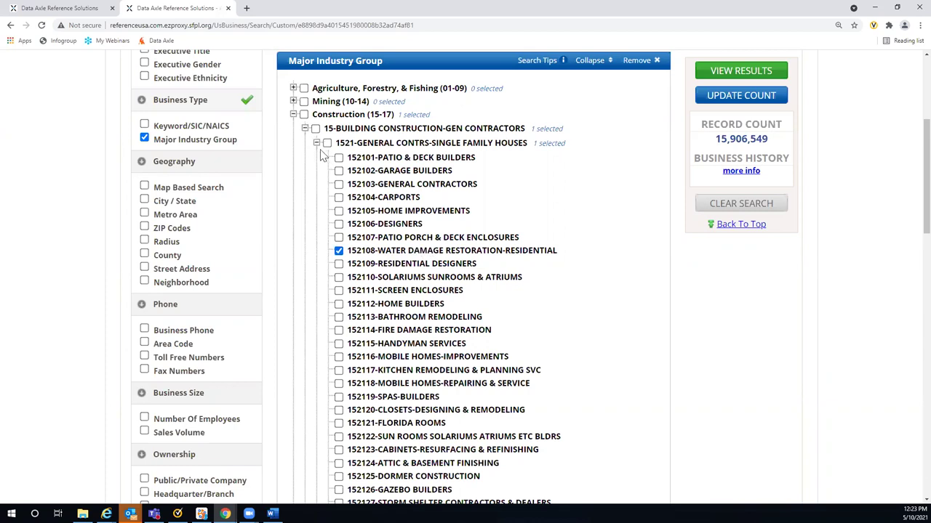
click(637, 61)
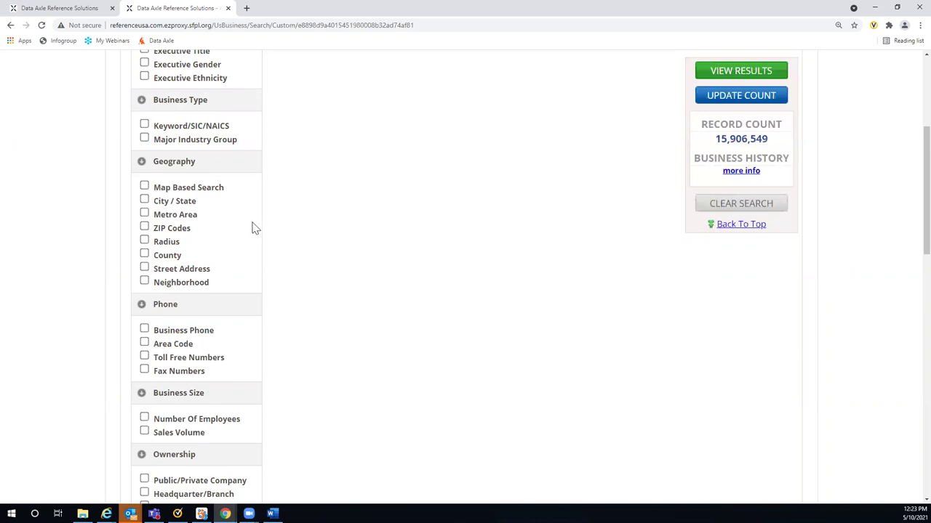
Step: Look through the available Geography, Phone, Business Size, Ownership, Financial Data and Special Selects filters
scroll(254, 228, down, 2)
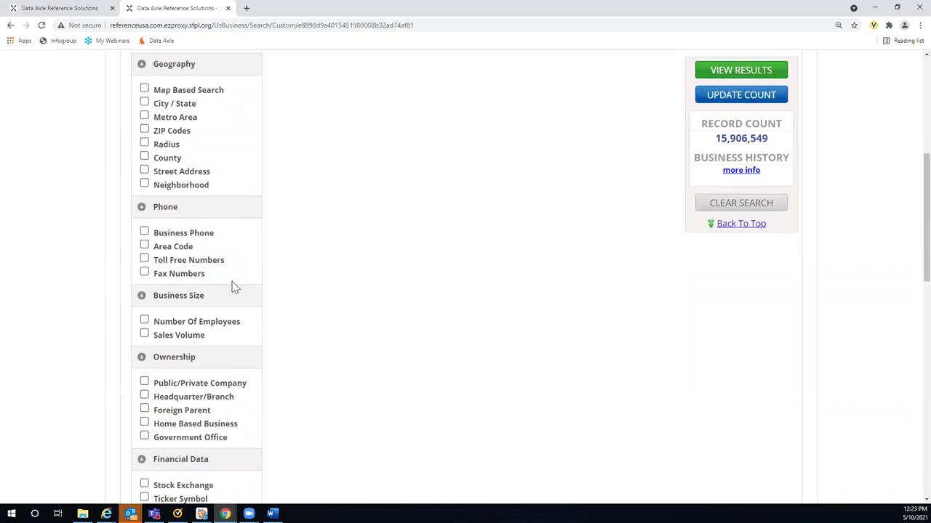
scroll(232, 283, down, 1)
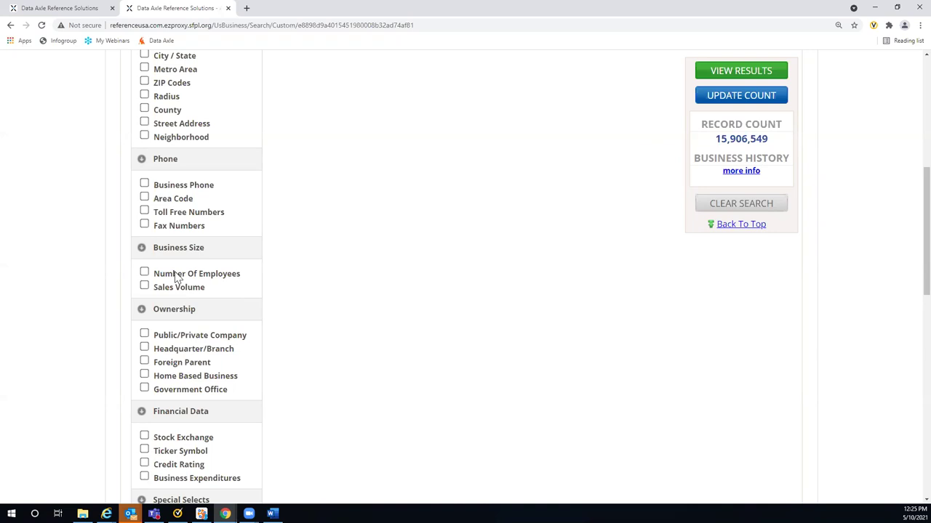
scroll(270, 320, down, 1)
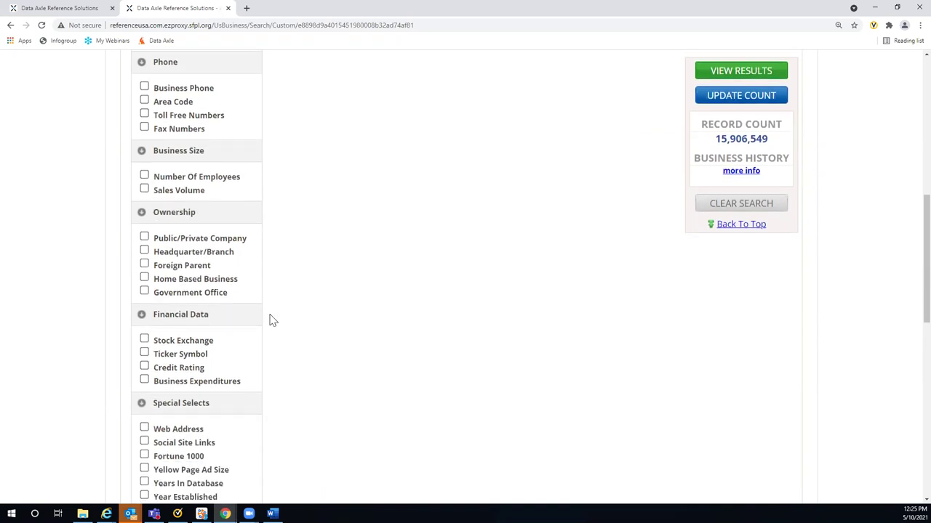
scroll(270, 320, down, 1)
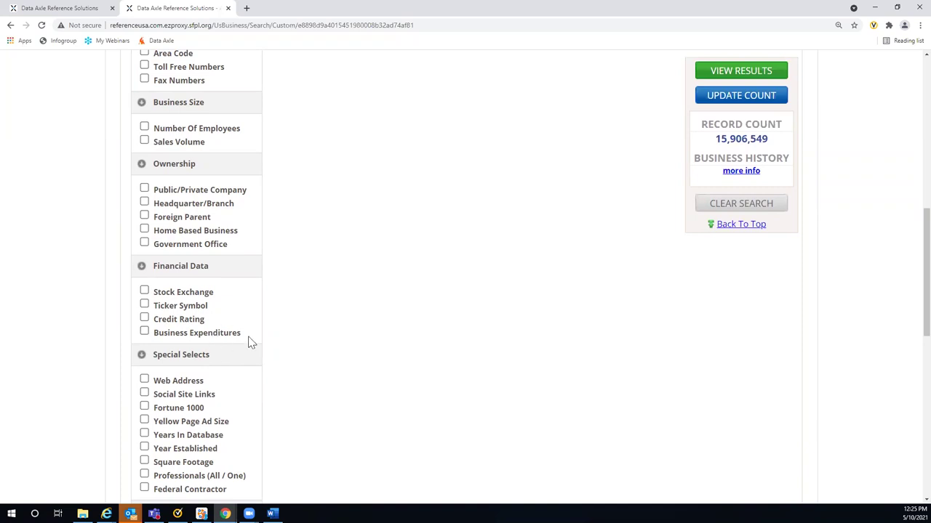
scroll(266, 311, up, 1)
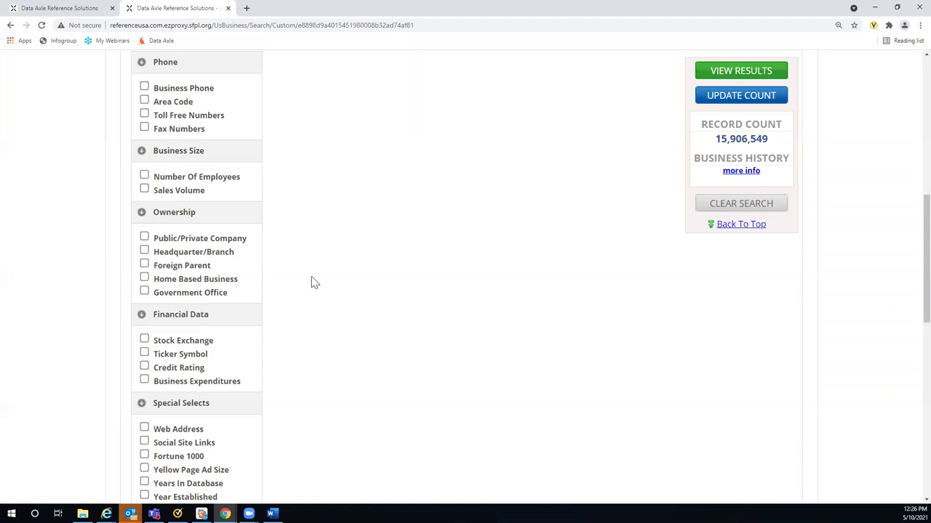
scroll(312, 282, up, 3)
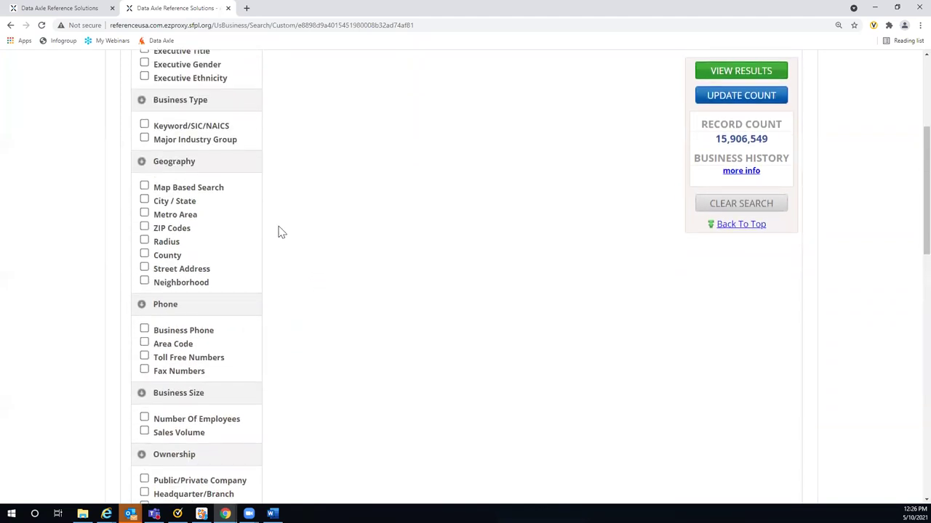
Step: Add the Keyword/SIC/NAICS filter, search all SICs for 594409, and select 594409 Jewelers-Retail
click(144, 126)
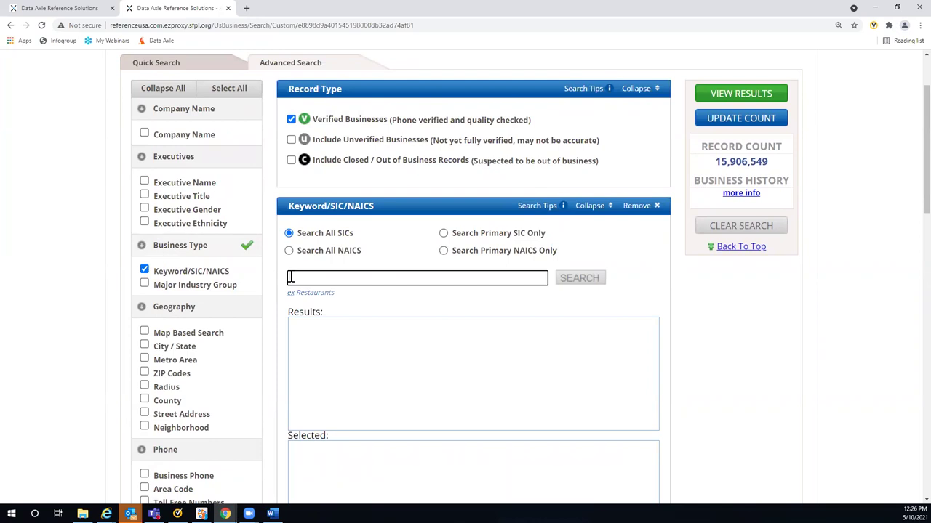
click(296, 277)
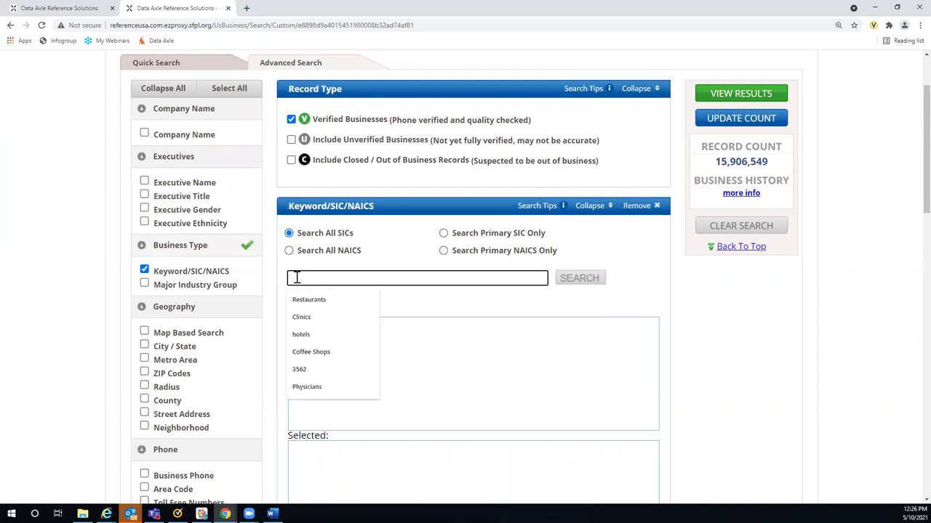
text(5)
text(5)
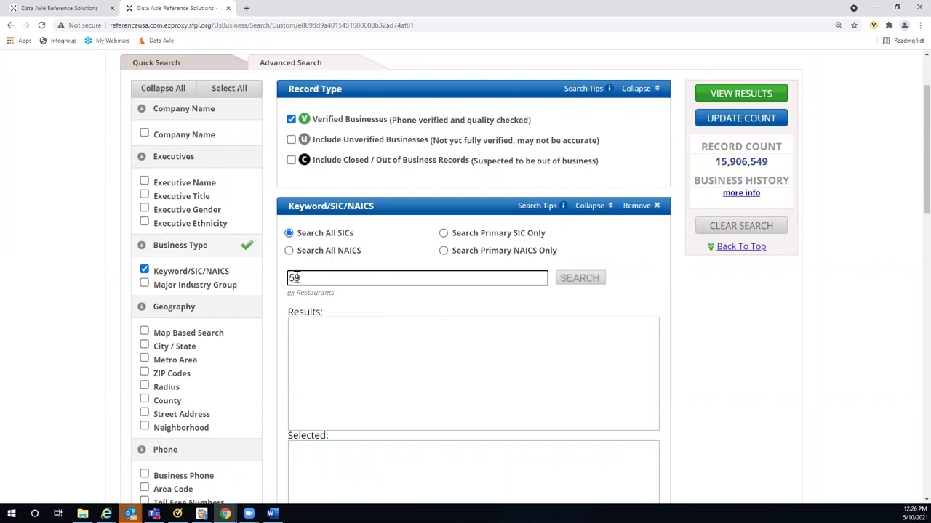
text(4409)
click(585, 282)
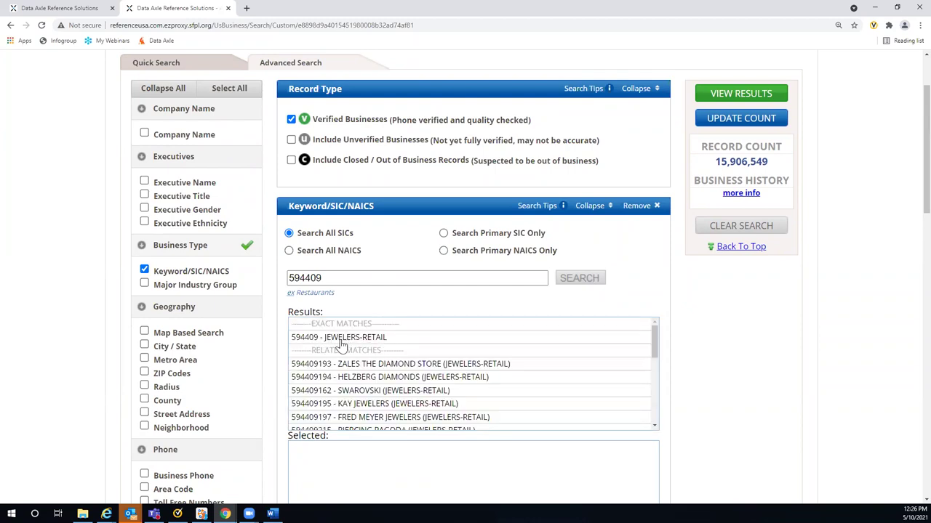
double_click(349, 341)
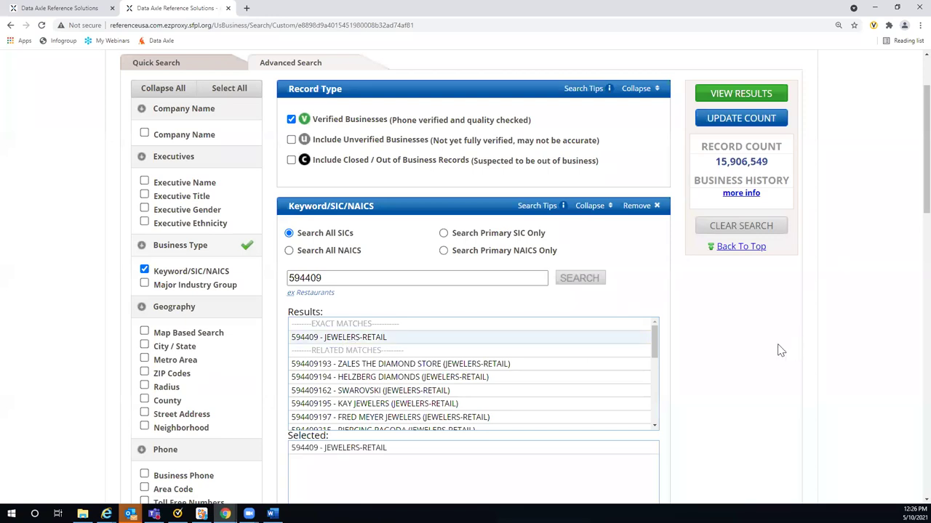
Step: Add the Headquarter/Branch filter under Ownership and limit the search to Subsidiary locations
scroll(778, 349, down, 2)
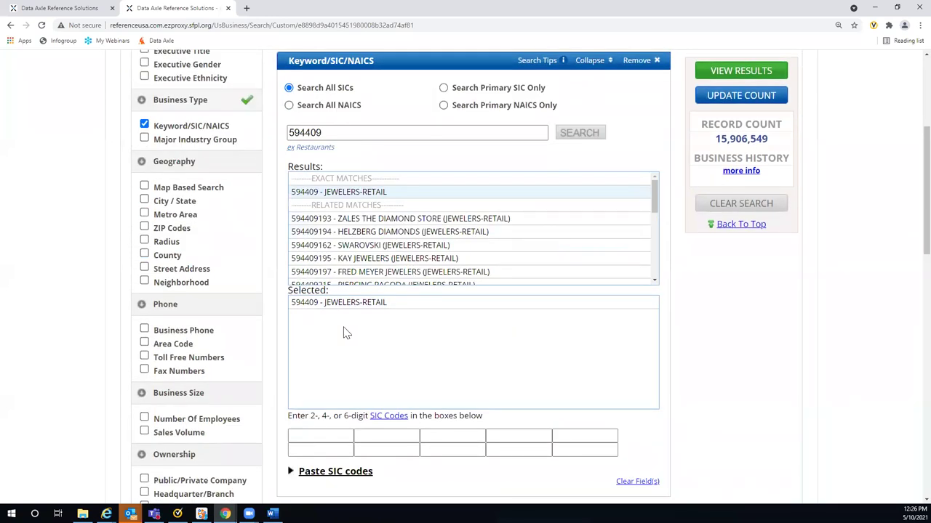
scroll(700, 340, down, 1)
scroll(698, 338, down, 1)
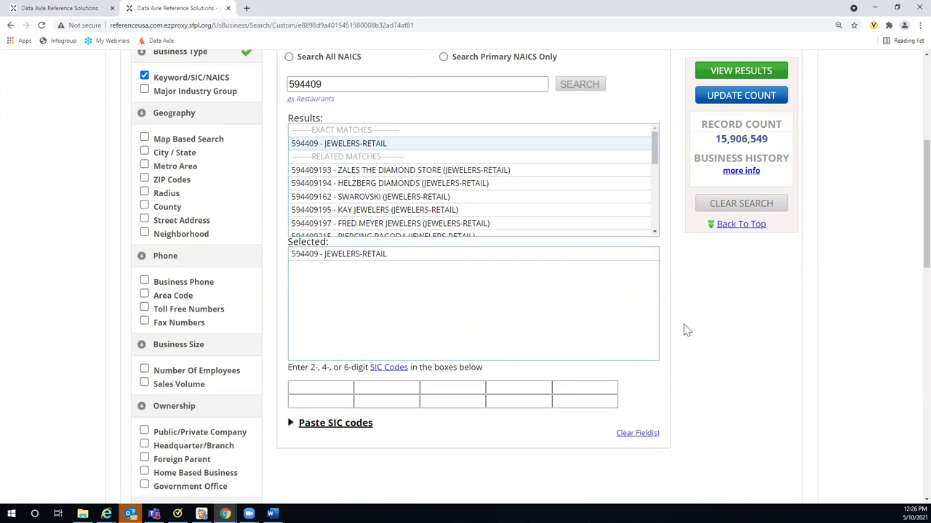
scroll(687, 329, down, 2)
scroll(687, 328, down, 2)
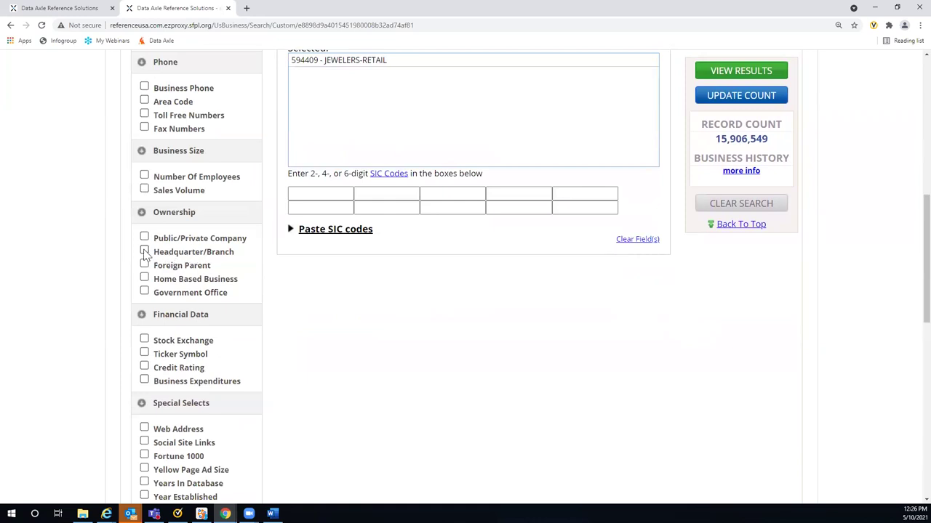
click(144, 252)
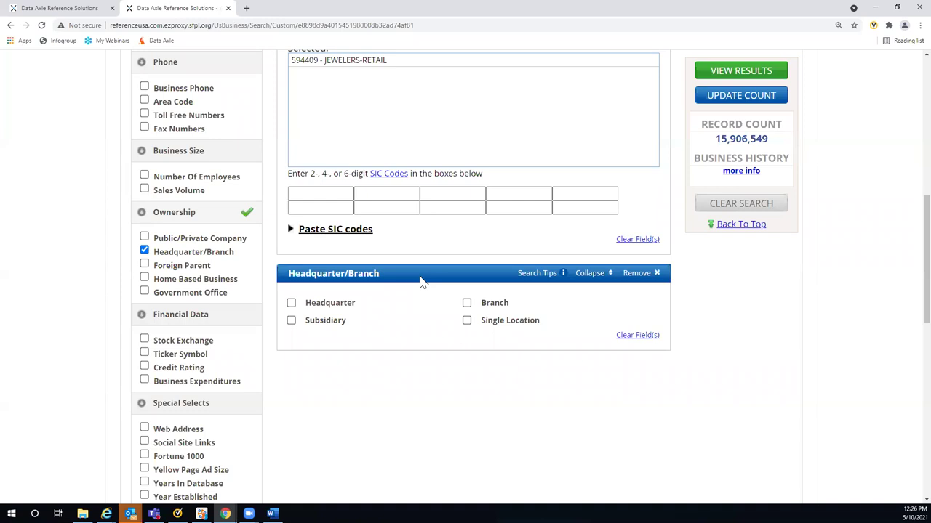
click(291, 321)
scroll(216, 340, down, 2)
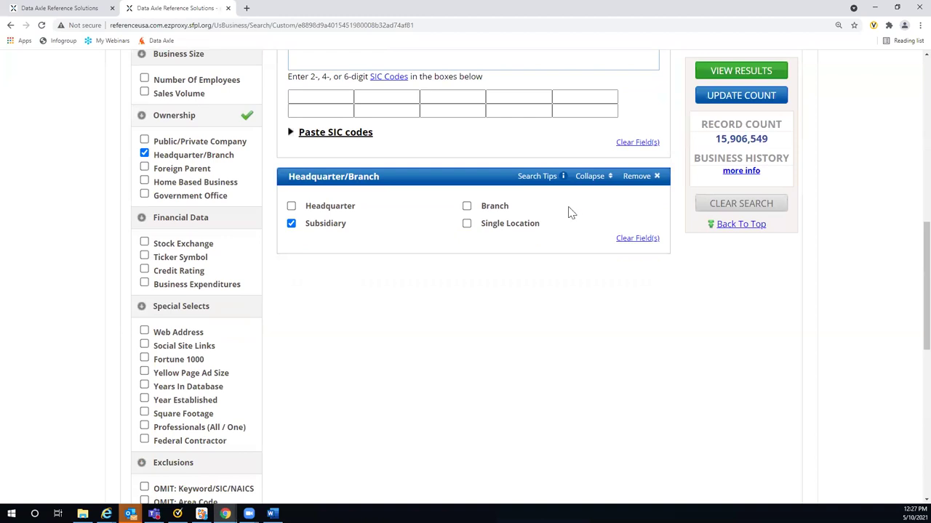
Step: Update the record count and view the results list of retail jeweler subsidiaries
click(747, 98)
click(741, 72)
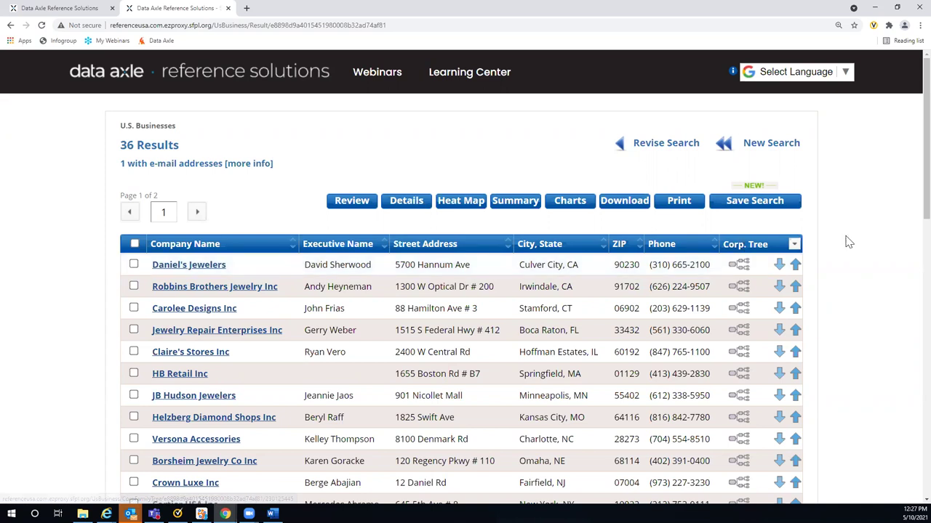
scroll(850, 241, down, 2)
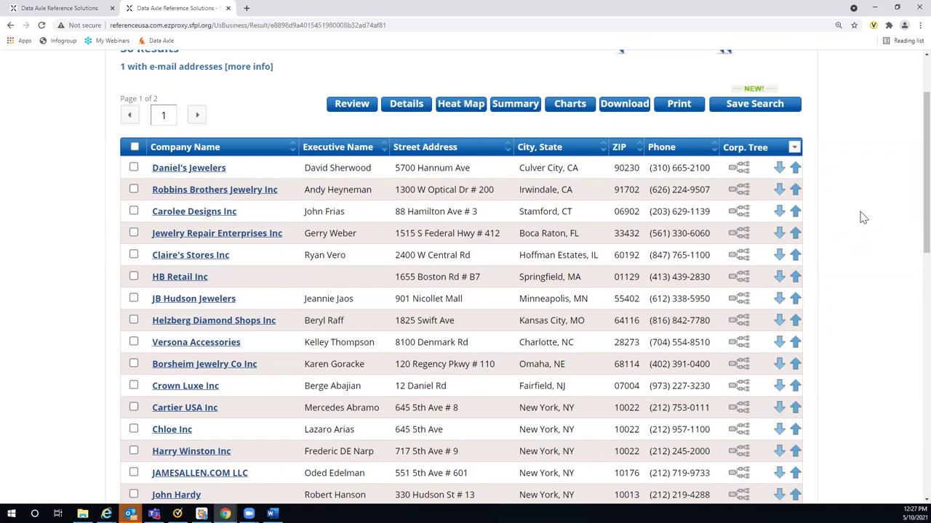
scroll(864, 217, up, 2)
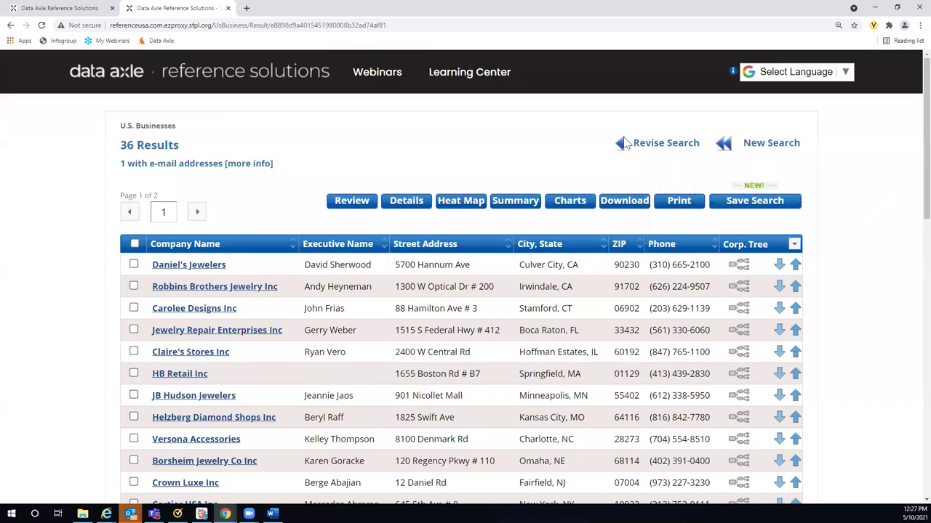
Step: Return to revise the search, and remove the Keyword/SIC/NAICS and Headquarter/Branch filters
click(646, 149)
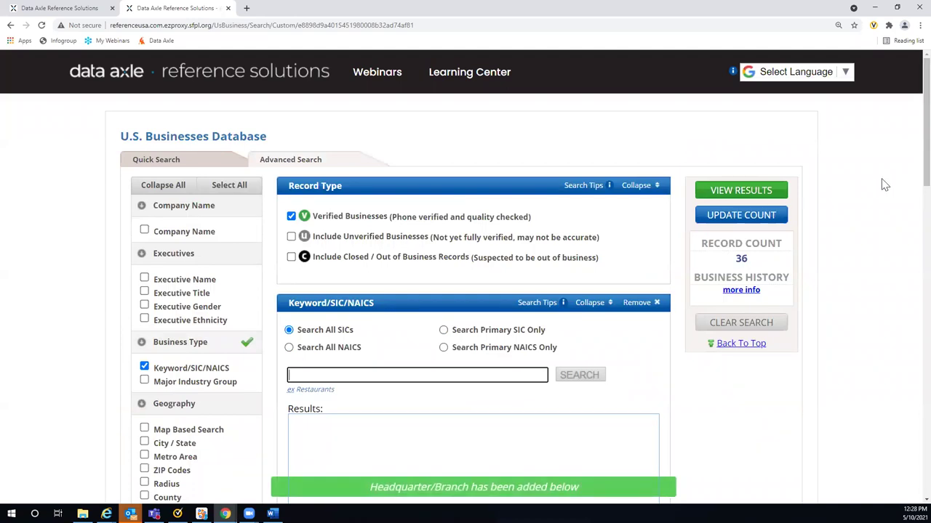
scroll(881, 183, down, 2)
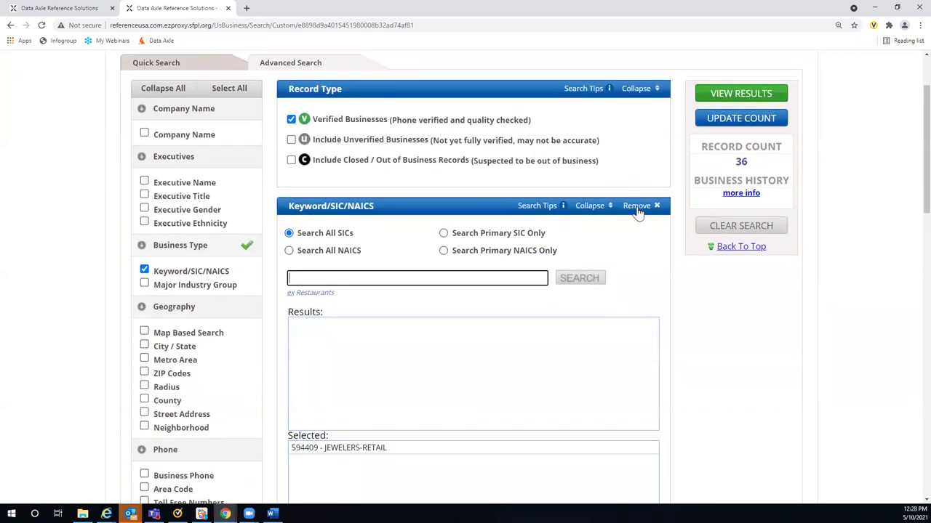
click(637, 213)
click(637, 212)
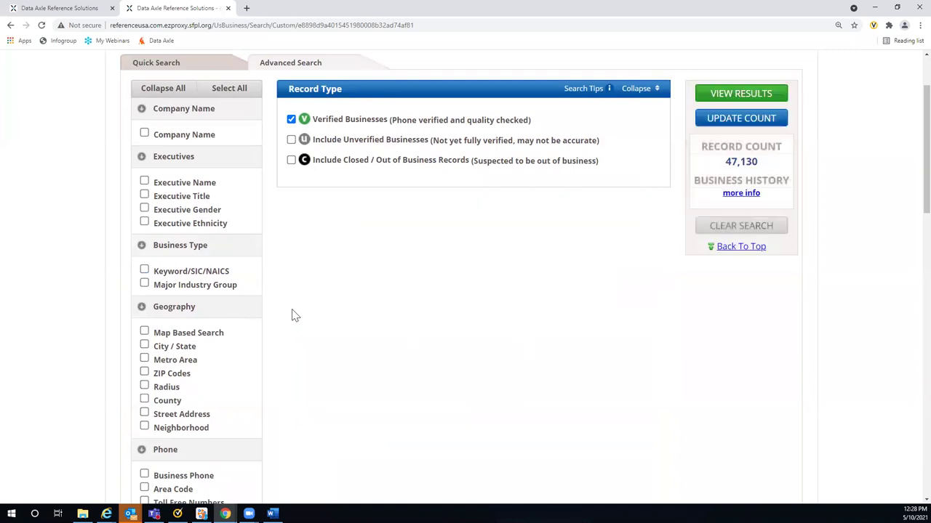
Step: Add the Years In Database filter from Special Selects and select 1 year, 2 years and 3 years
scroll(262, 248, down, 4)
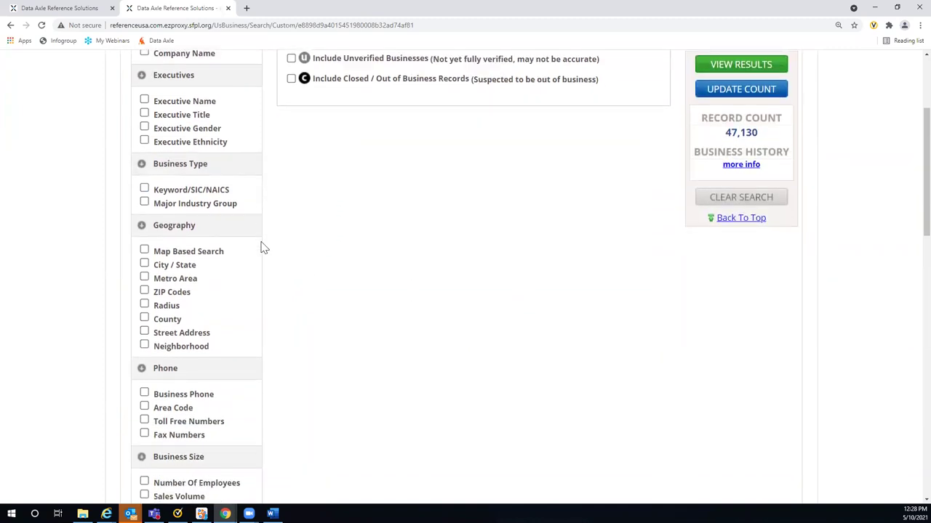
scroll(264, 246, down, 1)
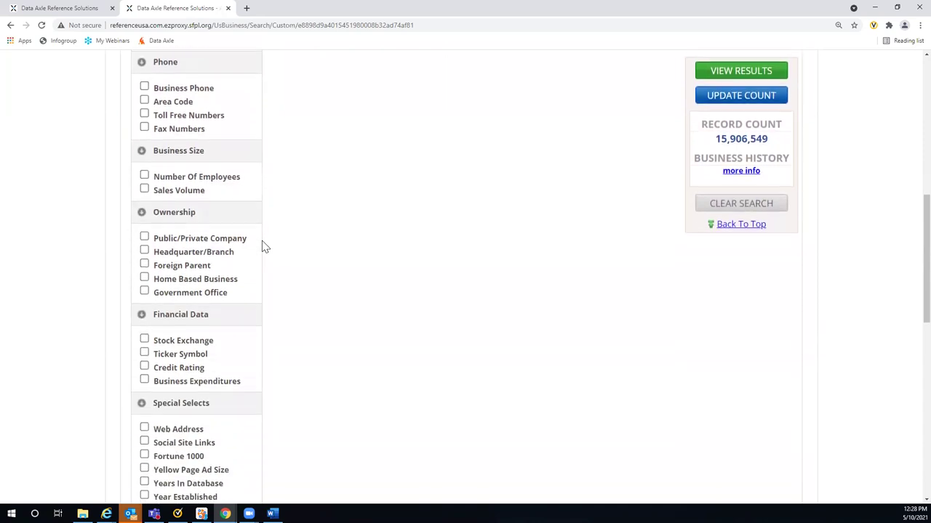
scroll(264, 246, down, 1)
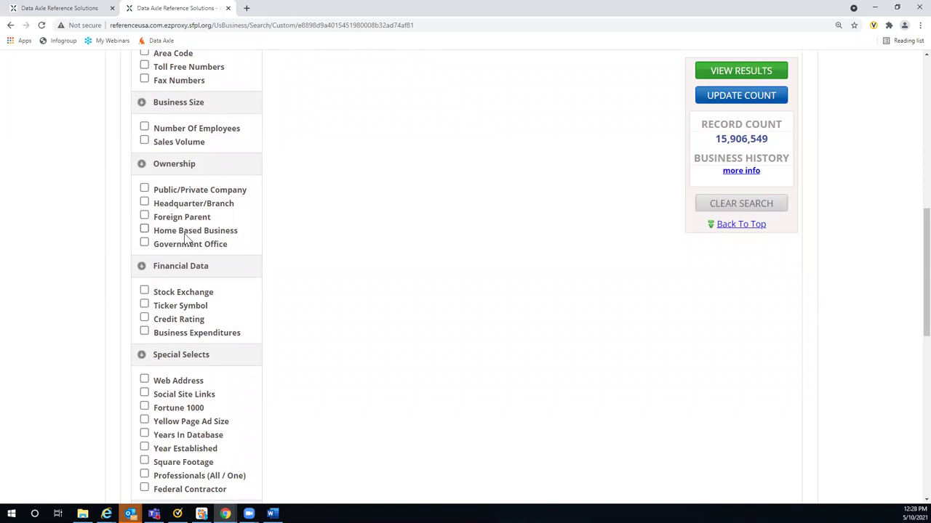
scroll(281, 240, down, 2)
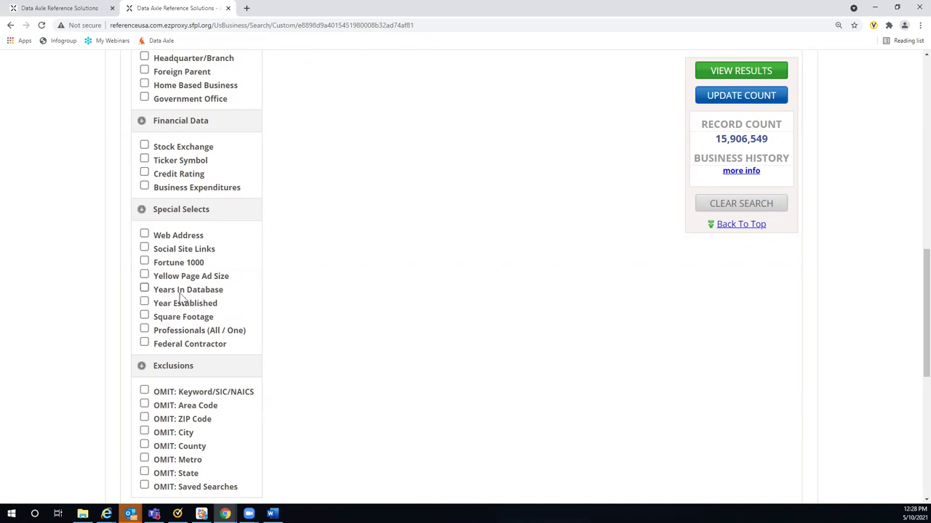
click(143, 289)
scroll(331, 285, up, 2)
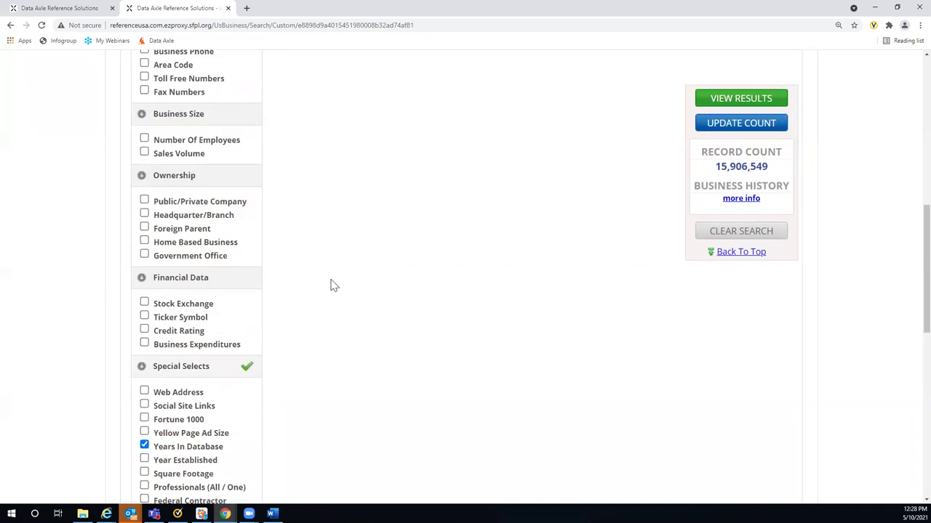
scroll(330, 285, up, 5)
click(318, 198)
click(331, 211)
click(337, 225)
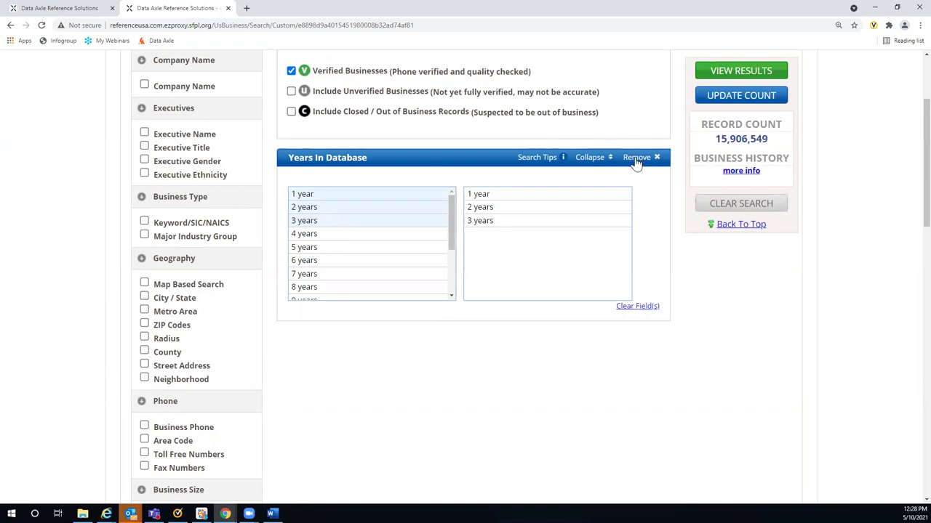
Step: Replace the selected years with 12, 13, 14 and 15+ years, and remove the Years In Database filter
click(482, 194)
click(482, 193)
click(482, 193)
drag(457, 226, 457, 270)
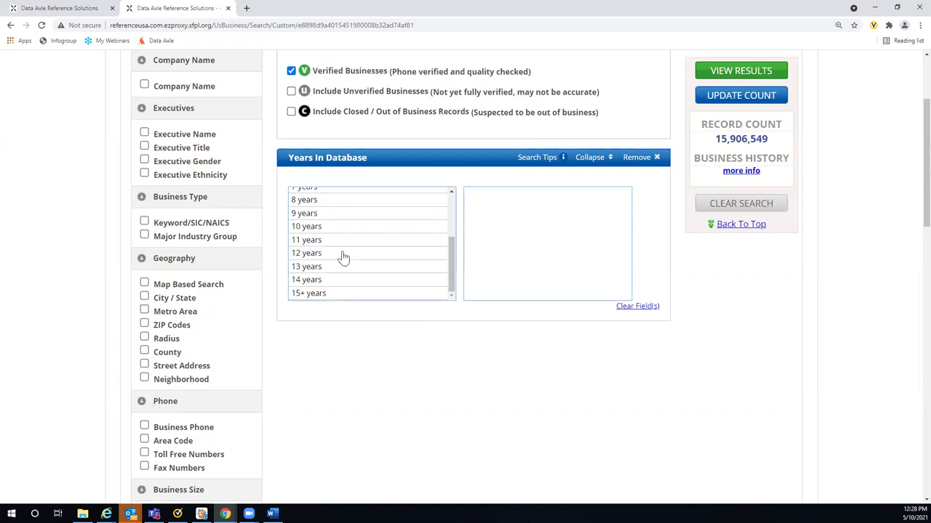
drag(343, 258, 342, 321)
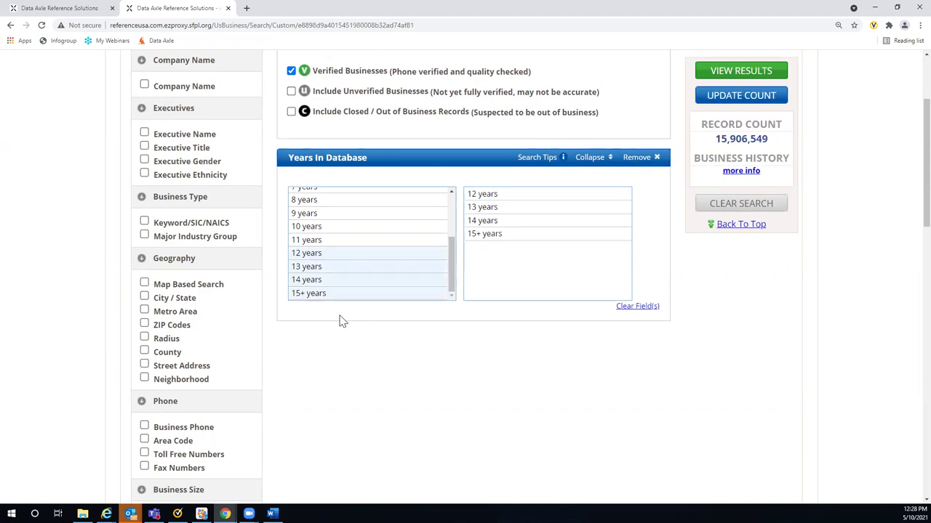
click(637, 158)
scroll(246, 316, down, 5)
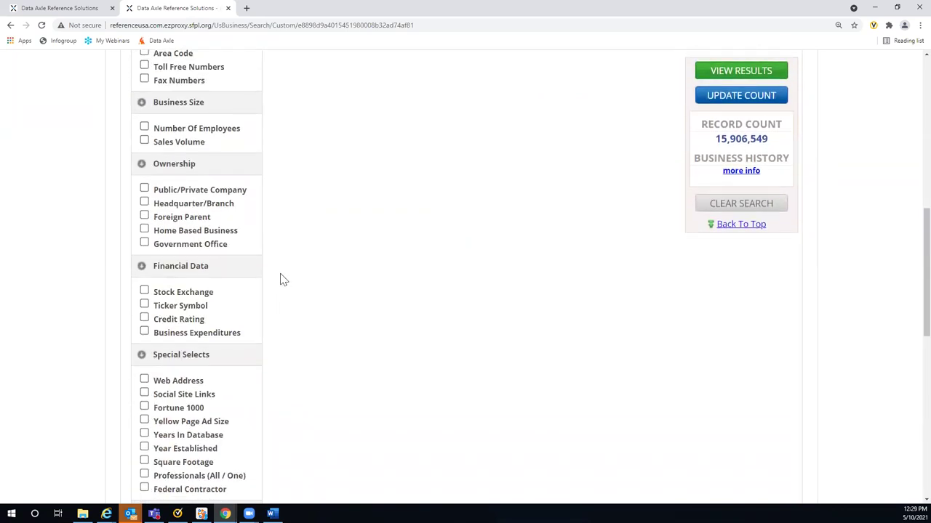
Step: Add the Professionals (All / One) filter from Special Selects, choose One Professional, and remove the filter
scroll(273, 276, down, 2)
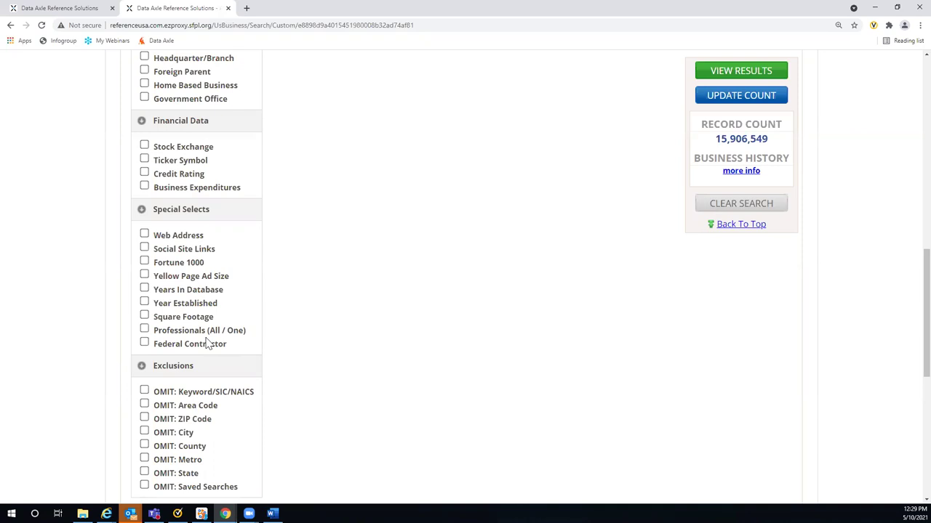
click(144, 330)
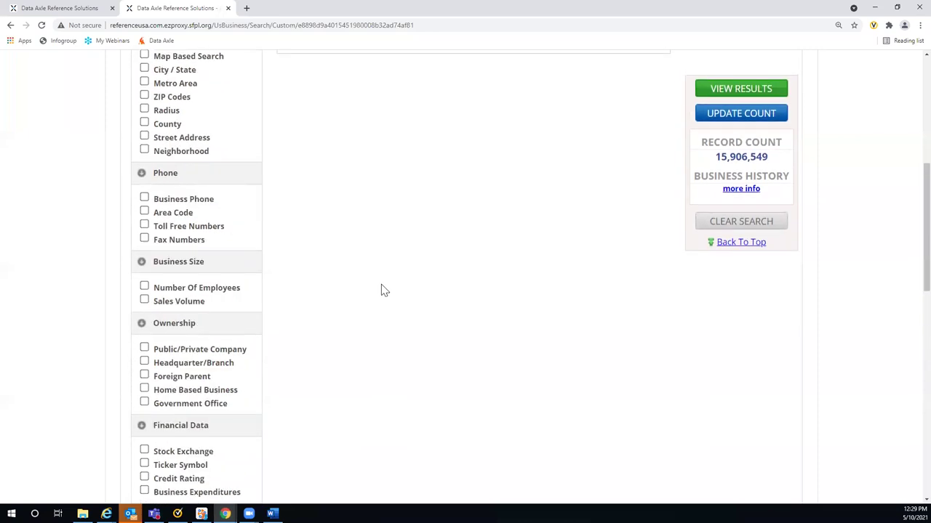
click(291, 157)
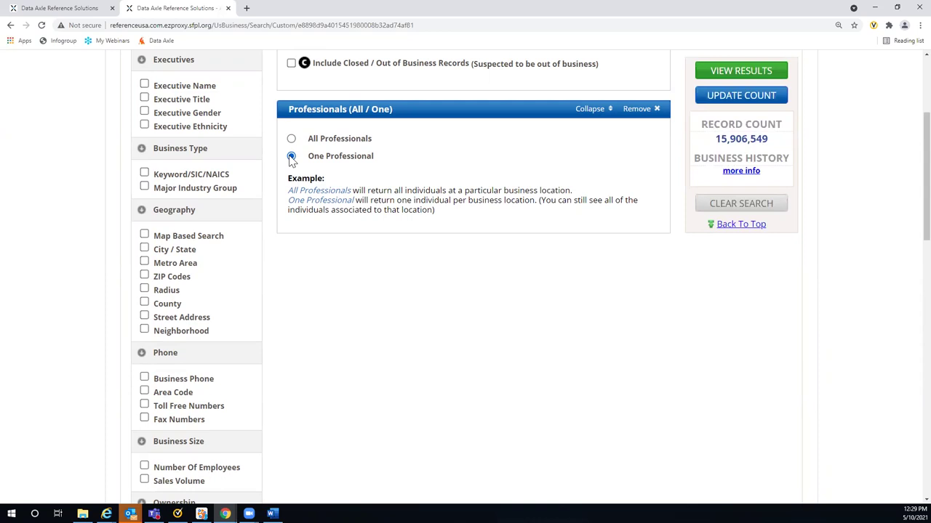
click(637, 109)
Step: Add the OMIT: Keyword/SIC/NAICS exclusion, search it for ATM, and select 602103 - Automated Teller Machines
scroll(298, 257, down, 5)
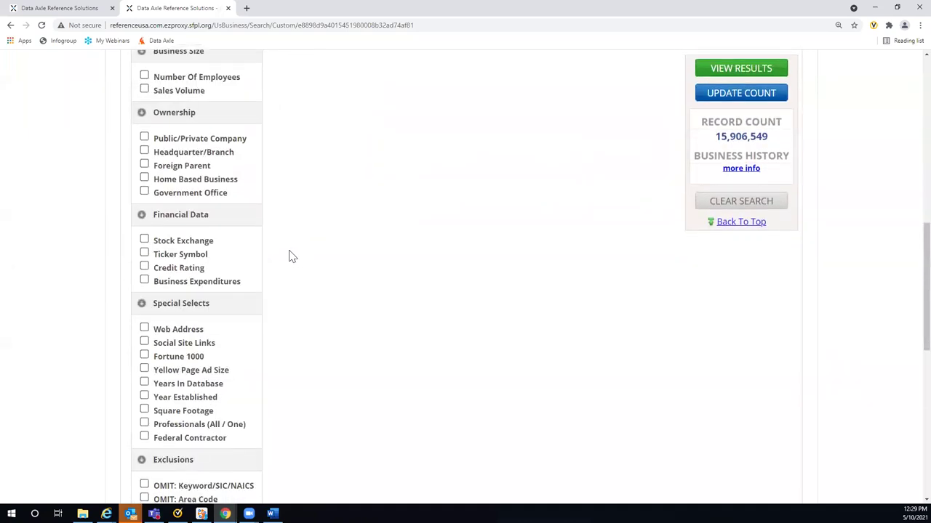
scroll(291, 256, down, 3)
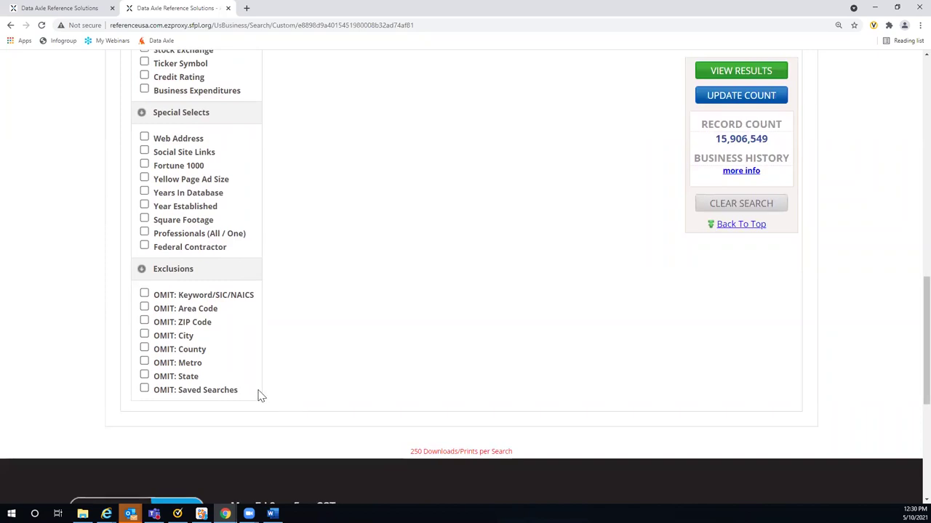
click(144, 294)
click(296, 229)
text(ATM)
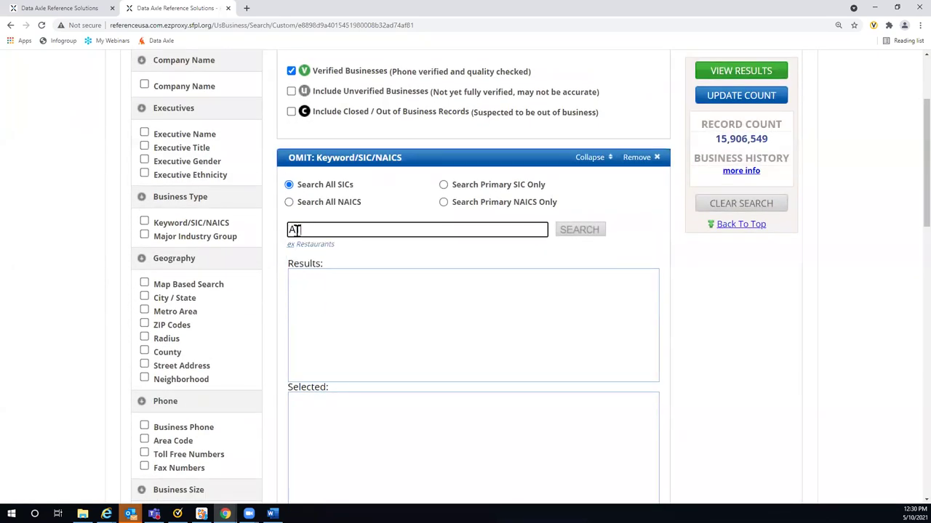
click(580, 231)
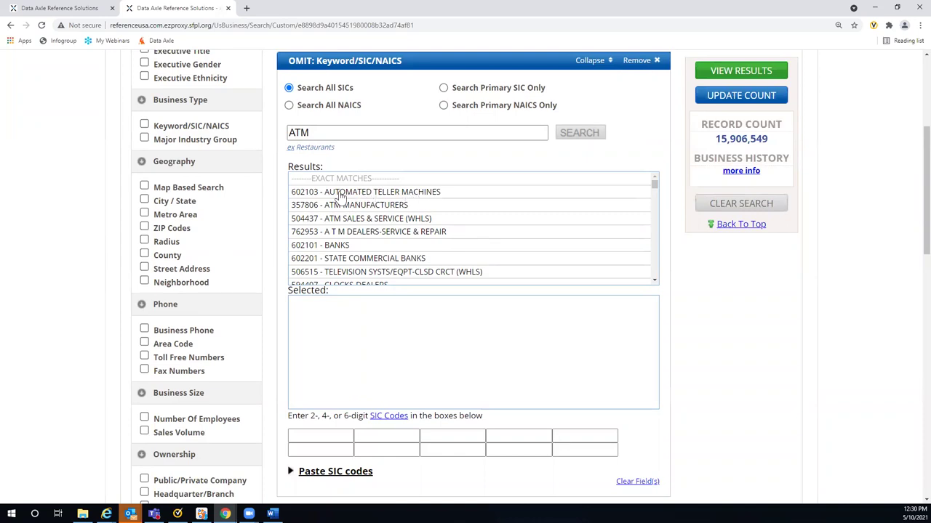
click(338, 193)
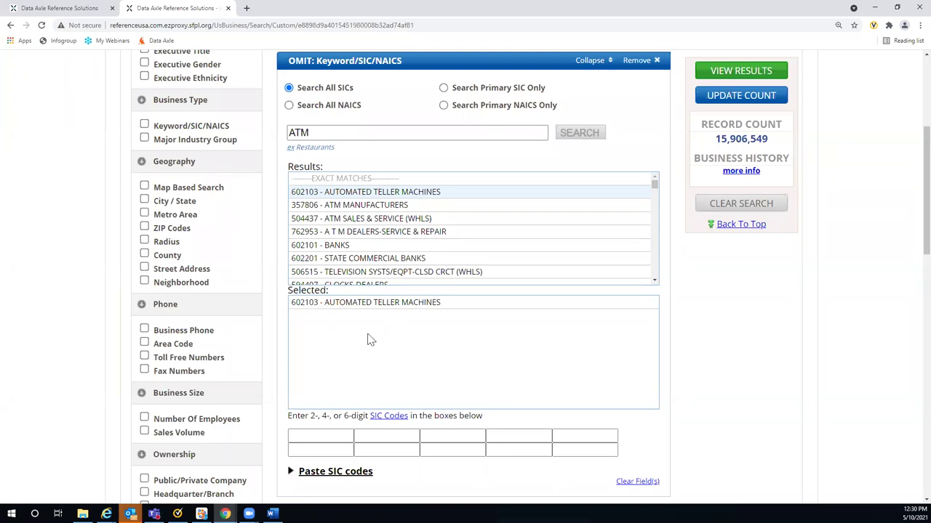
Step: Search the industry exclusion for Bars, and remove the OMIT: Keyword/SIC/NAICS filter
drag(313, 135, 250, 138)
text(Bars)
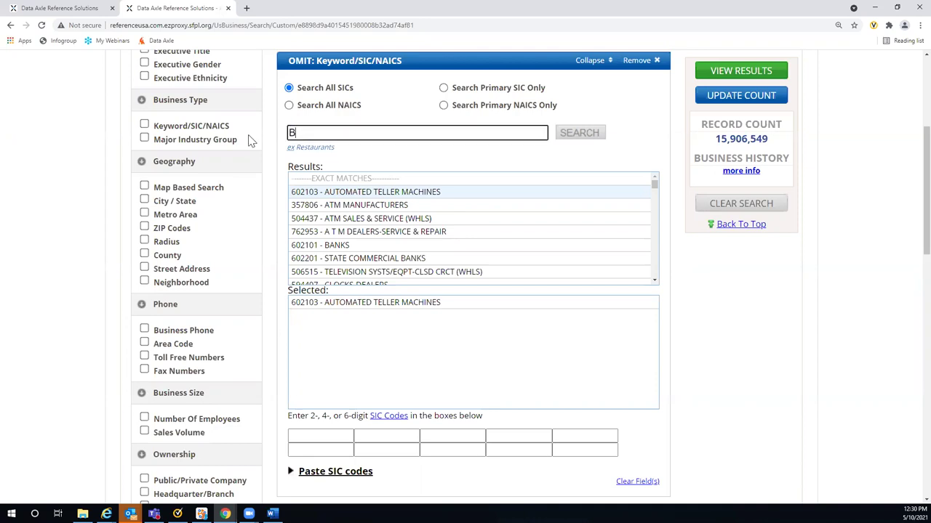
click(576, 137)
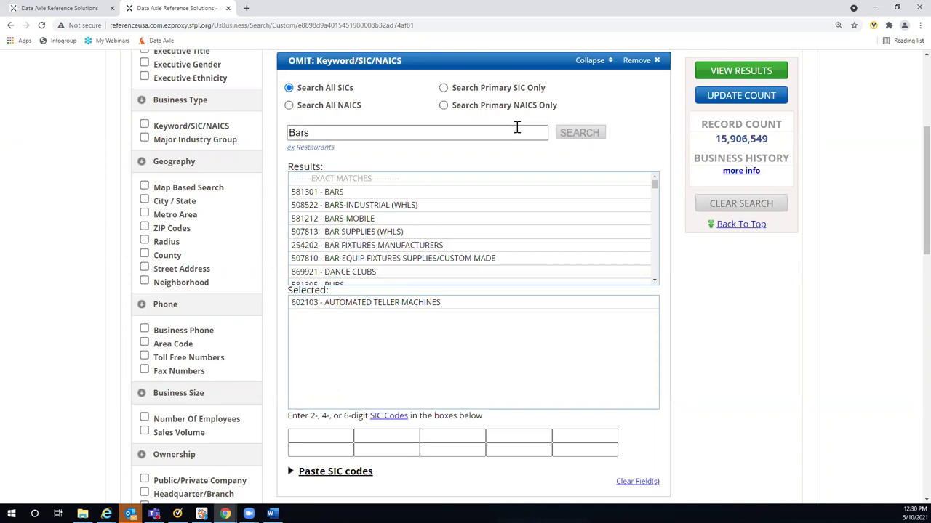
click(634, 61)
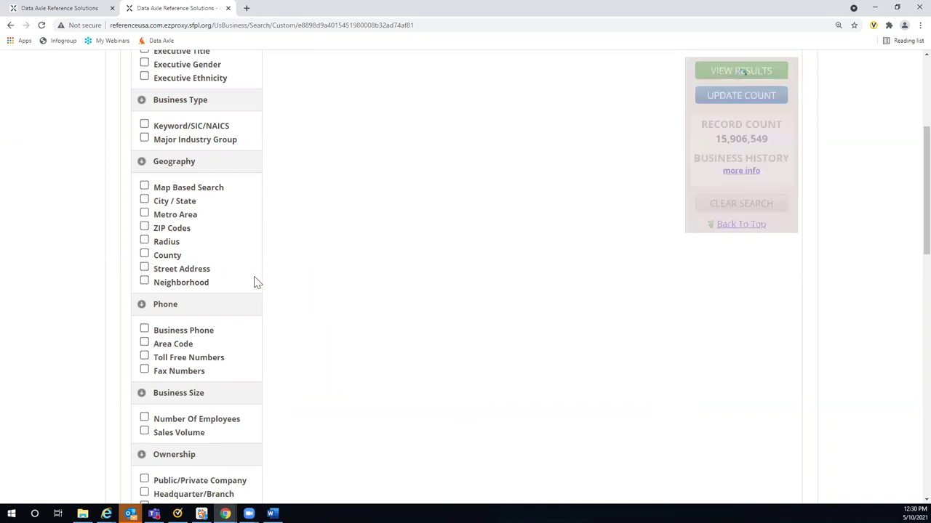
Step: Add the Keyword/SIC/NAICS filter under Business Type, search all SICs for Restaurants, and select 581208 - Restaurants
scroll(255, 283, down, 7)
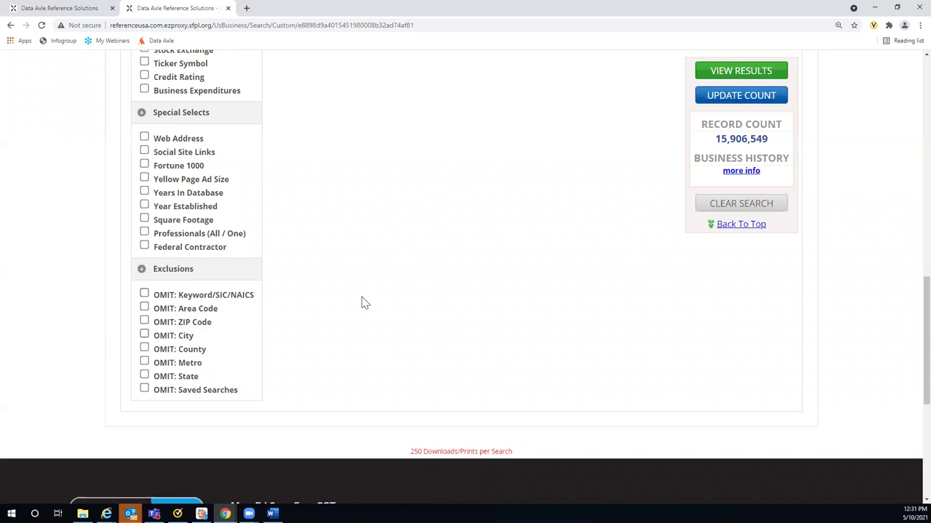
scroll(396, 272, up, 4)
scroll(396, 273, up, 4)
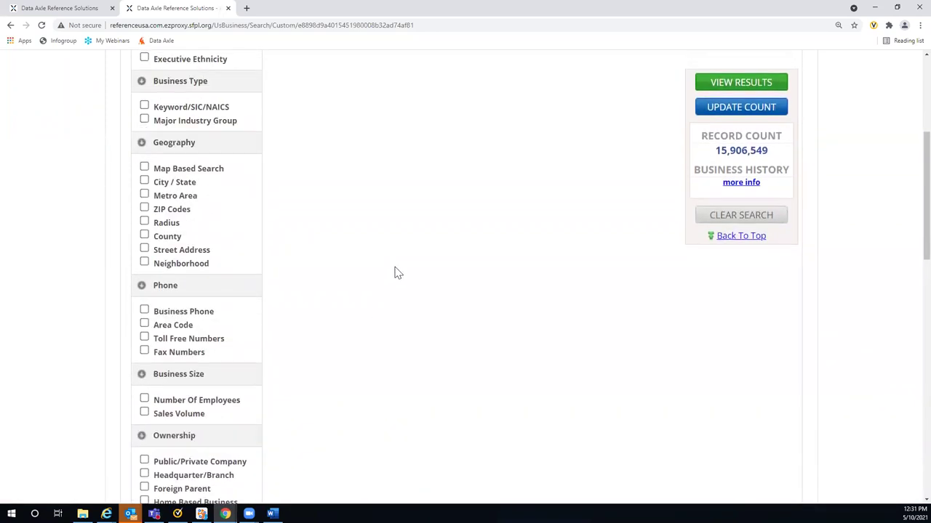
click(144, 175)
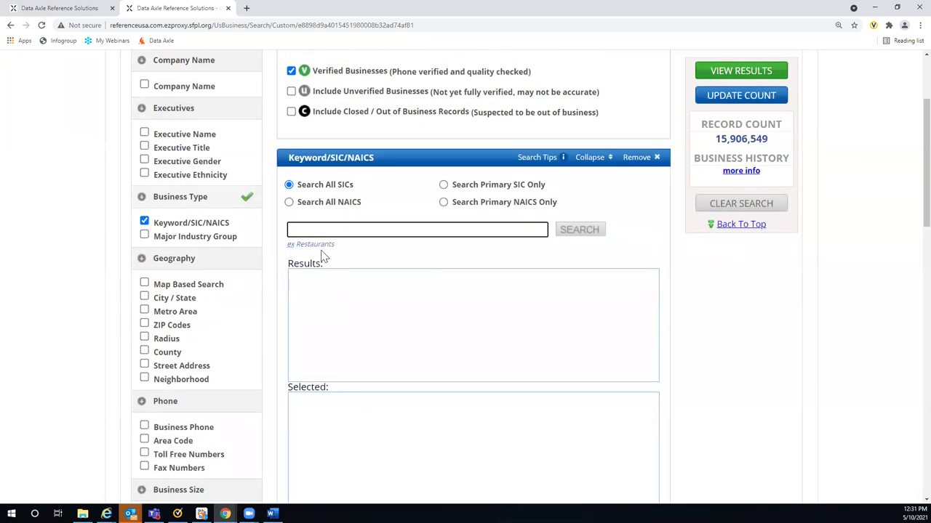
text(Restaurants)
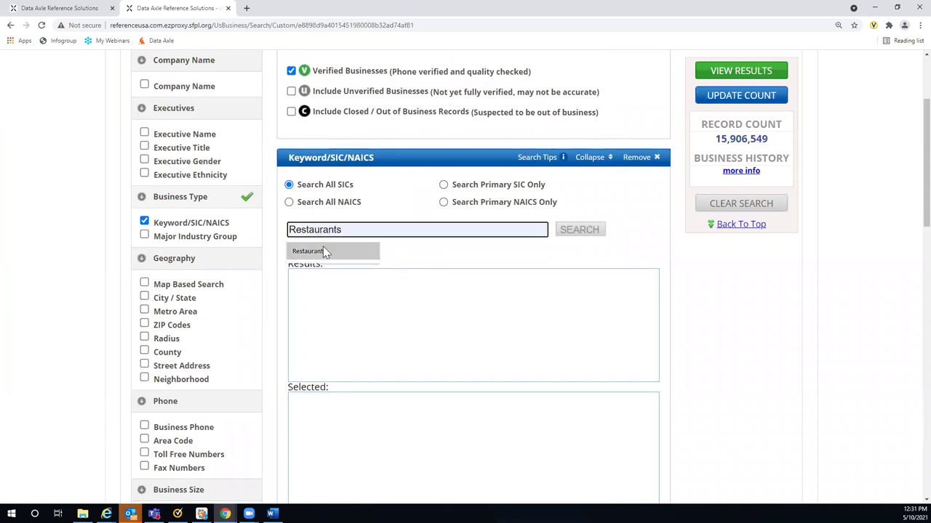
click(322, 251)
click(575, 231)
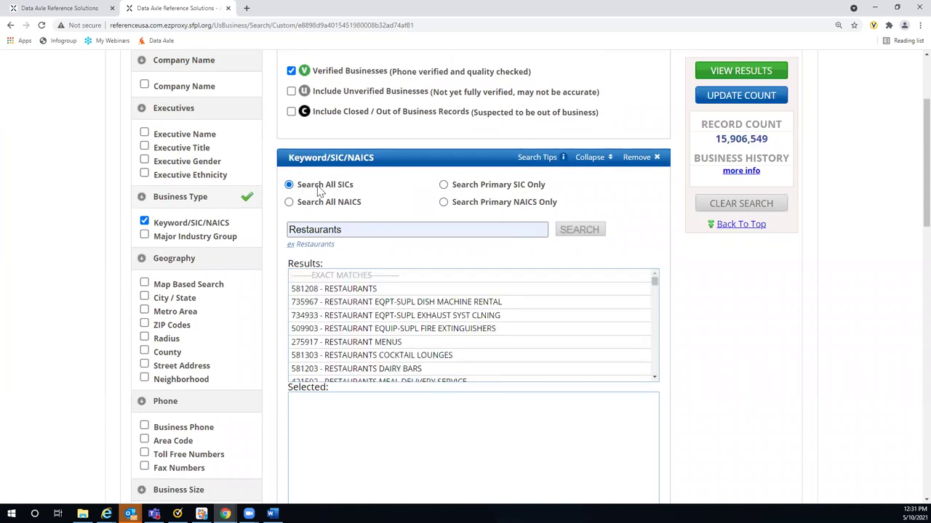
click(352, 290)
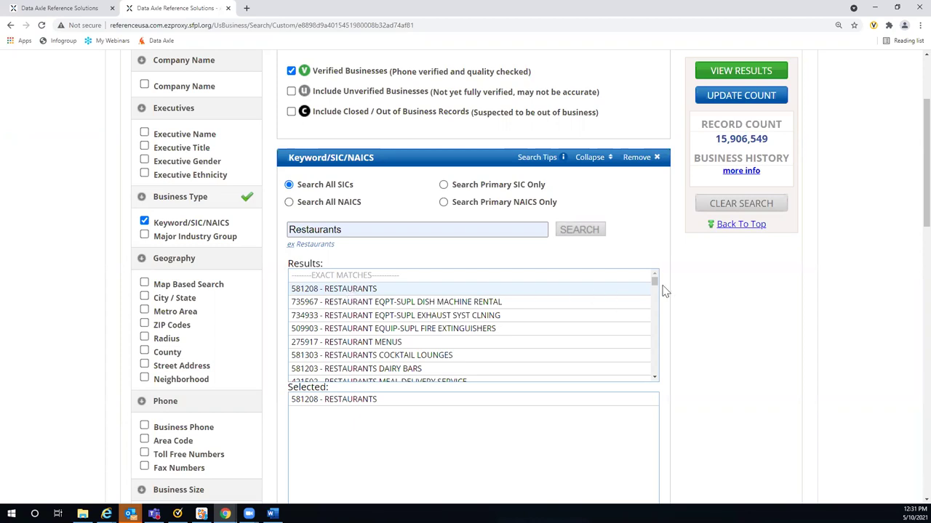
Step: Examine the related matches for cuisine types and restaurant chains in the SIC results list
drag(655, 285, 657, 296)
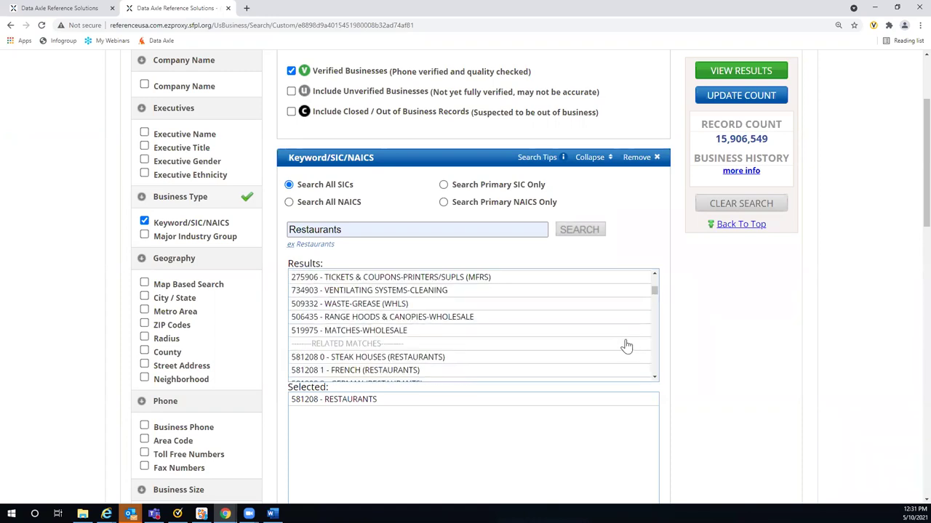
scroll(625, 343, down, 1)
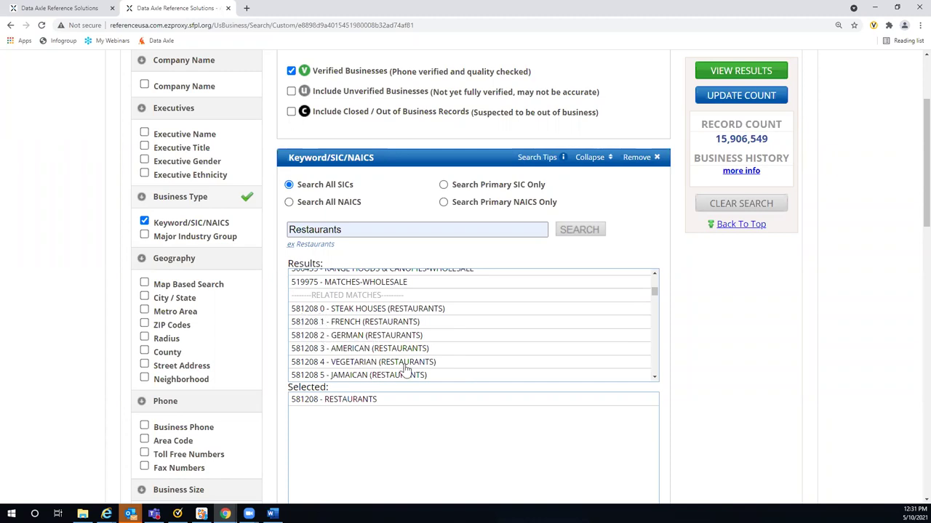
click(654, 377)
drag(655, 378, 654, 380)
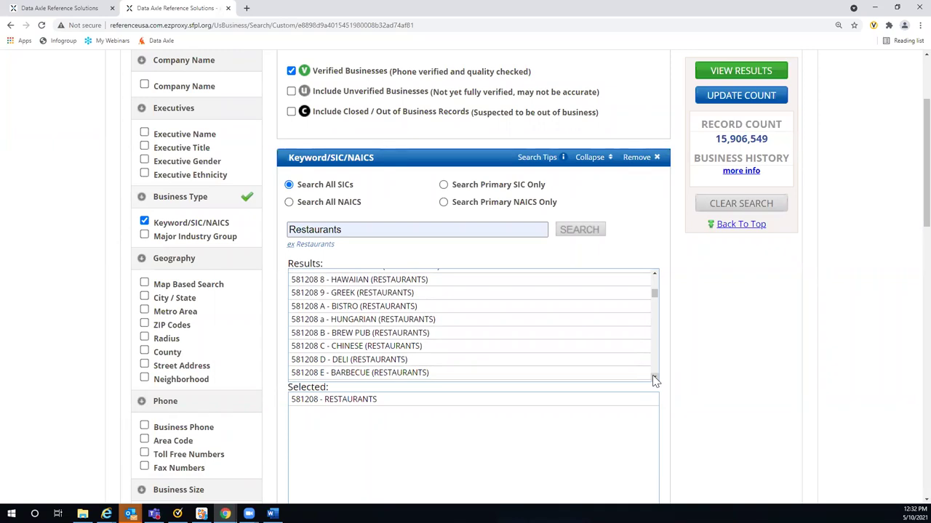
drag(654, 296, 655, 309)
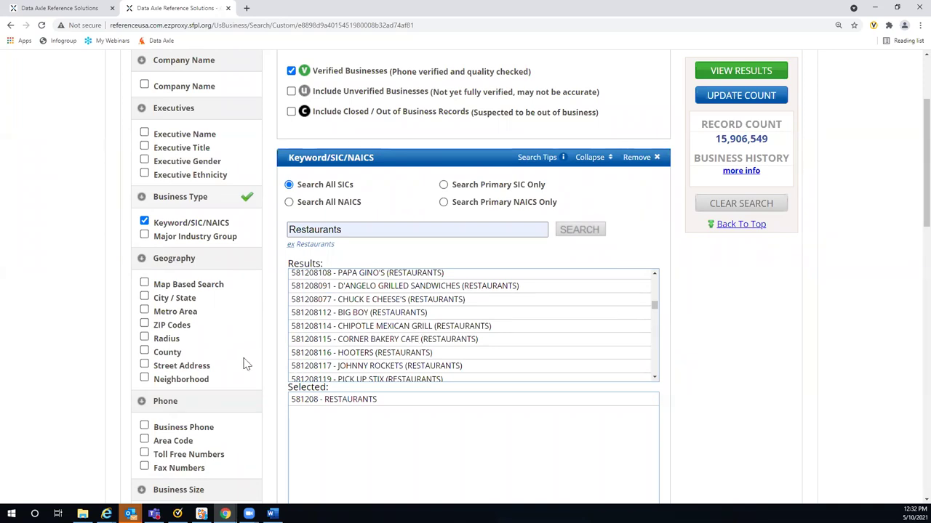
Step: Add the County filter under Geography, set the state to California, and select San Francisco, CA
click(144, 352)
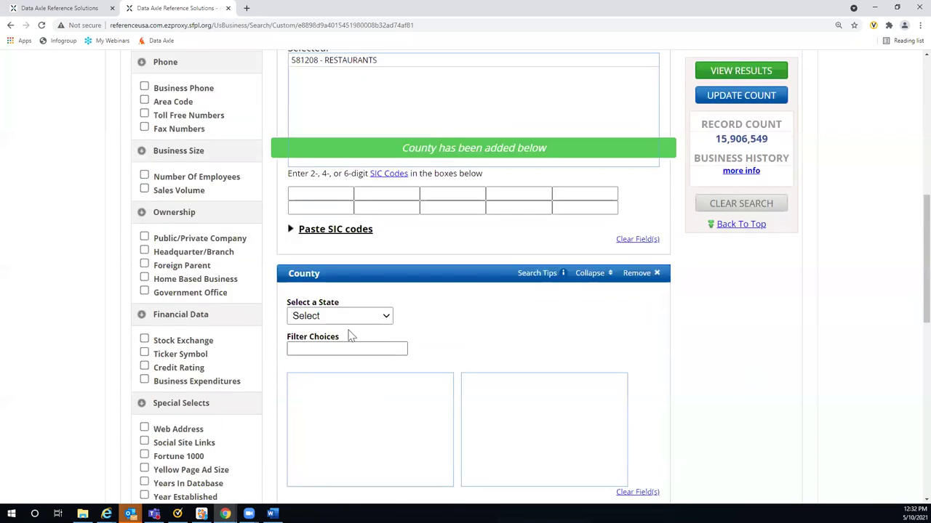
click(376, 316)
scroll(344, 294, down, 1)
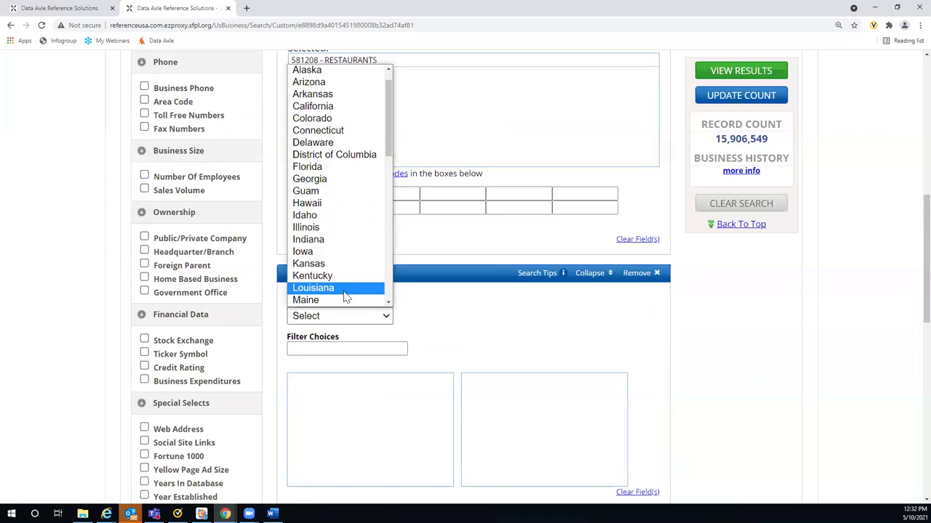
click(340, 106)
click(294, 348)
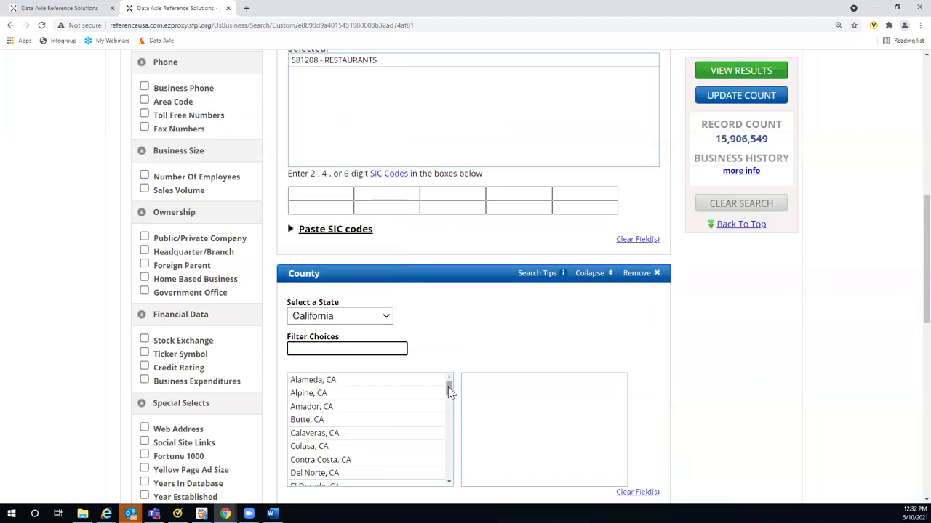
drag(448, 388, 447, 464)
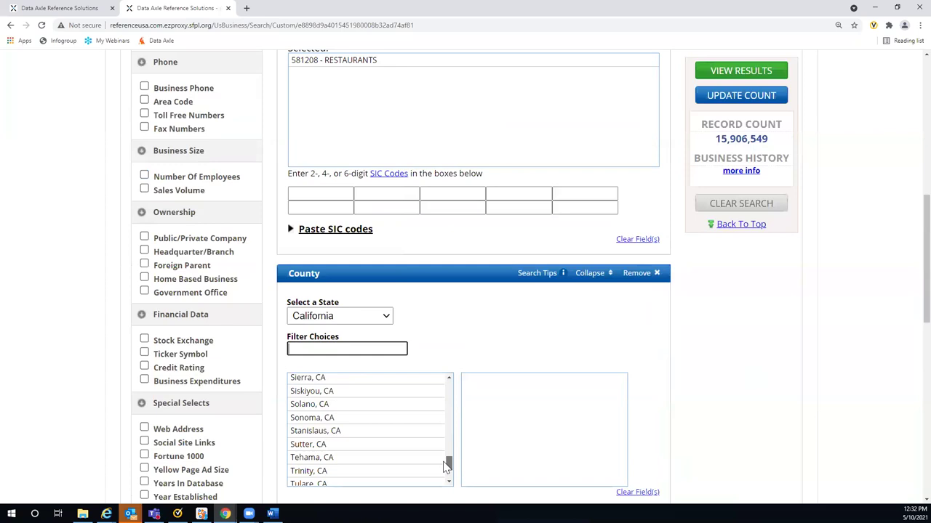
drag(446, 462, 449, 445)
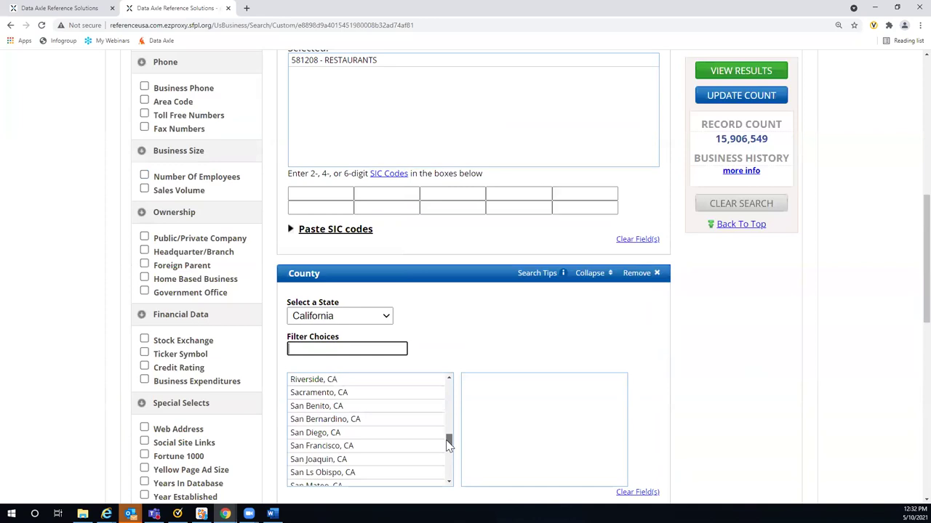
drag(337, 446, 480, 388)
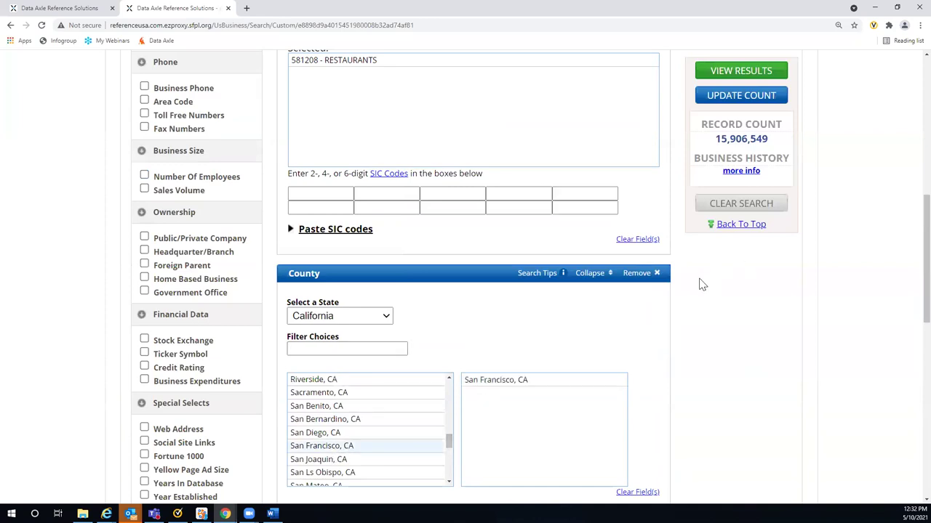
Step: Update the record count for all SICs, and restrict the industry filter to Search Primary SIC Only with a refreshed count
scroll(776, 299, up, 4)
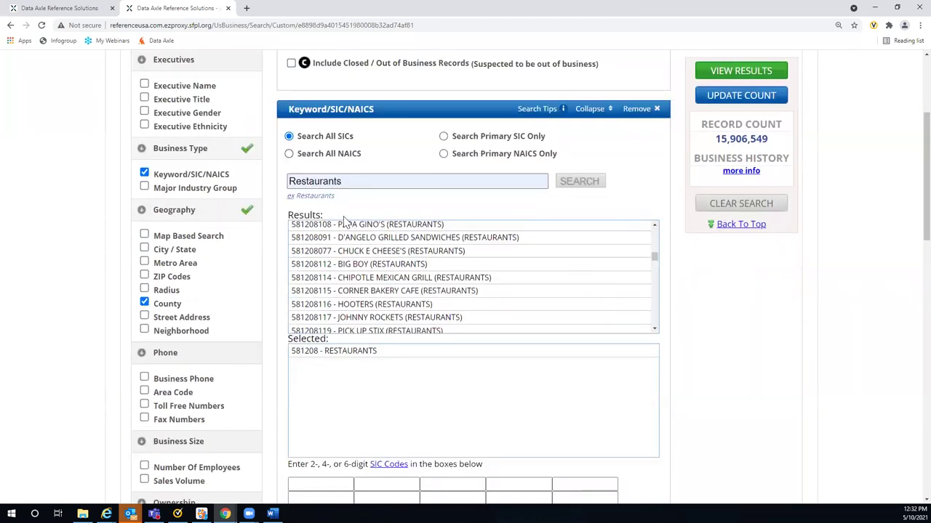
click(741, 98)
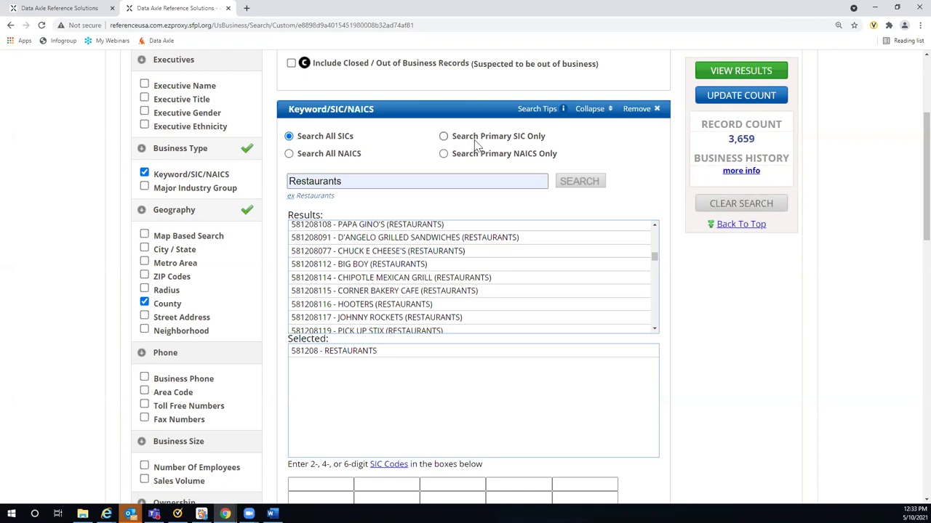
click(444, 138)
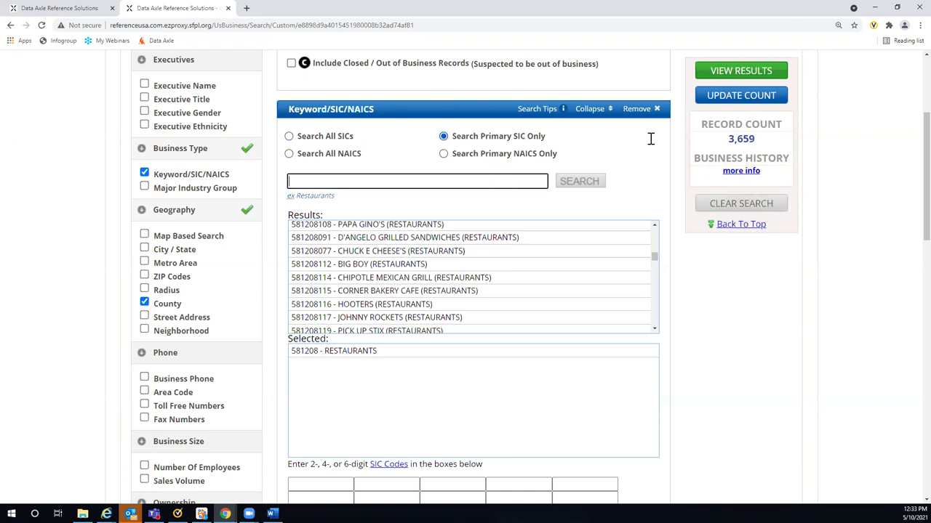
click(739, 97)
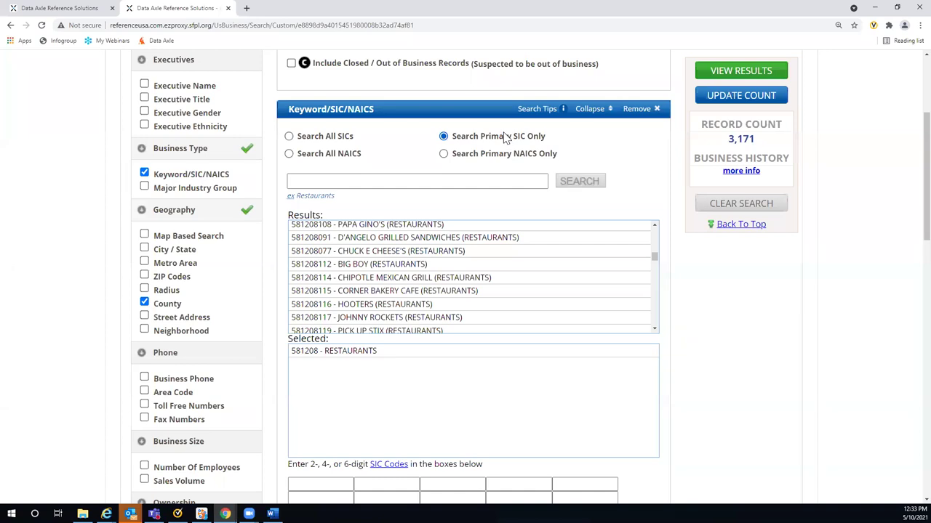
Step: View the San Francisco restaurant results and open their summary chart by ZIP Code
click(736, 72)
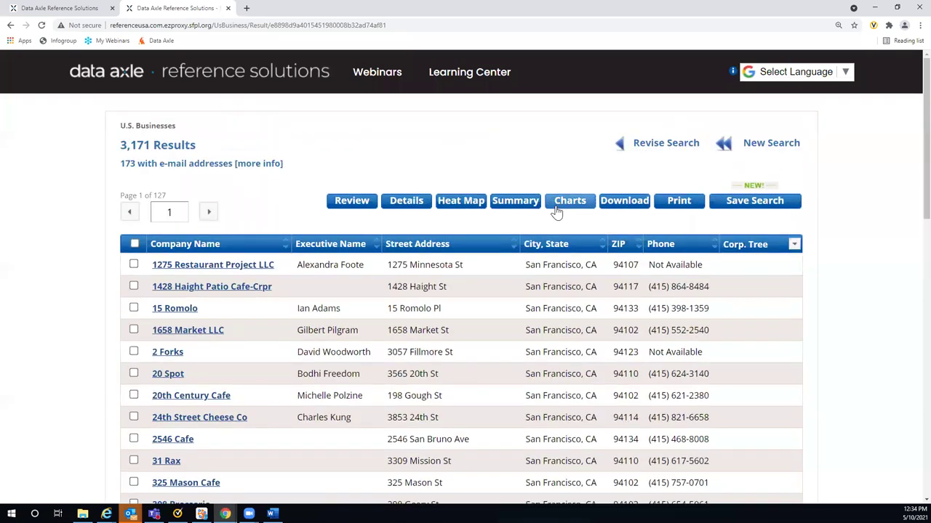
click(569, 203)
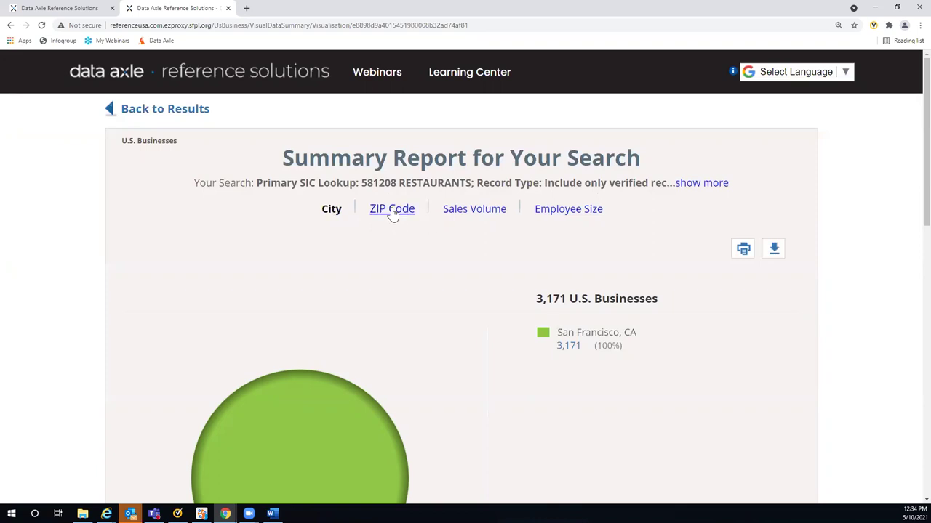
click(393, 211)
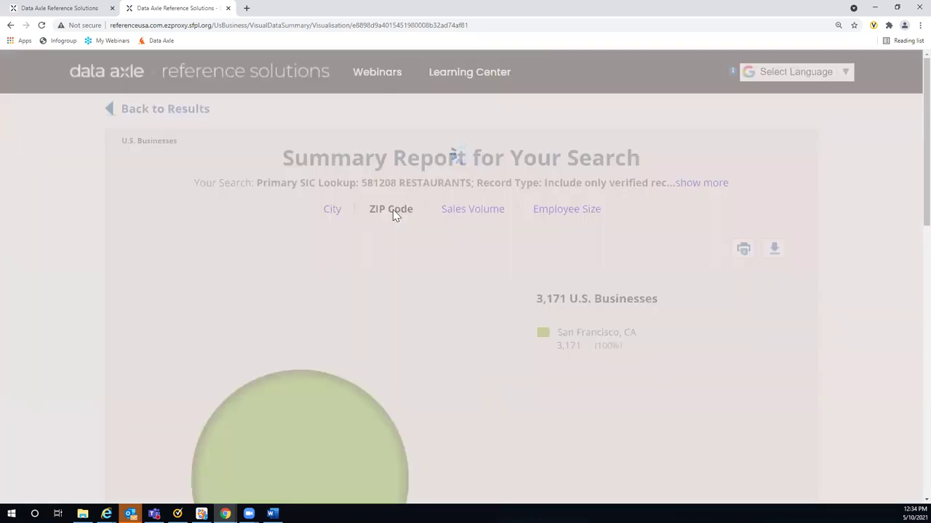
scroll(853, 263, down, 1)
scroll(854, 263, down, 2)
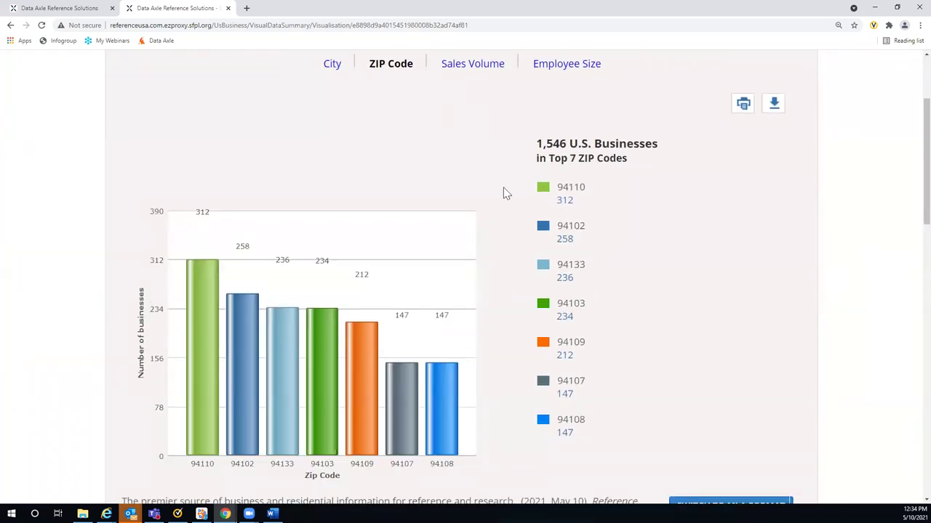
Step: Examine the ZIP Code chart and the full report table of business counts by ZIP Code
scroll(852, 247, down, 6)
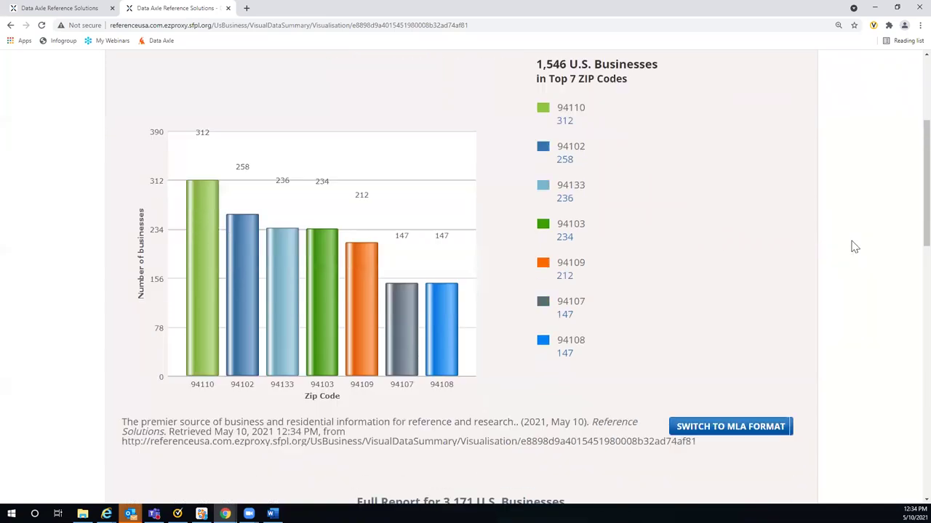
scroll(852, 247, down, 1)
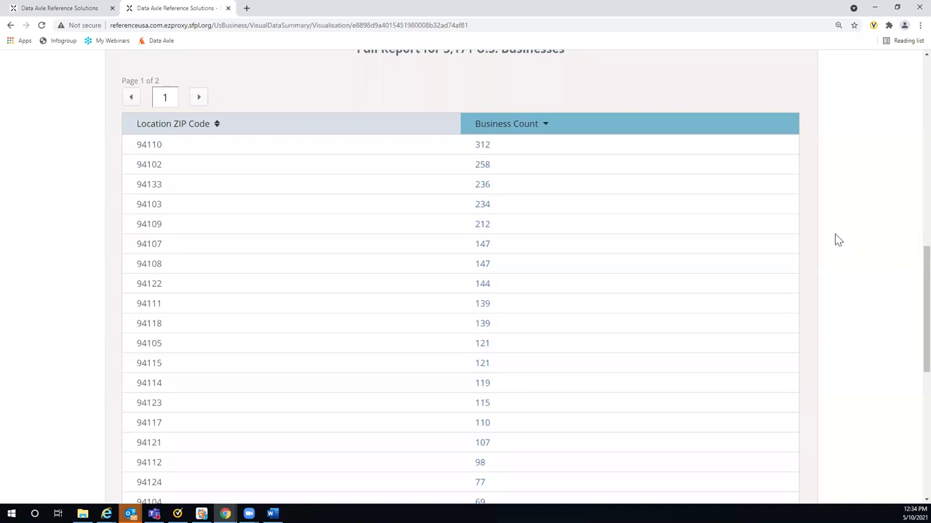
scroll(836, 240, down, 1)
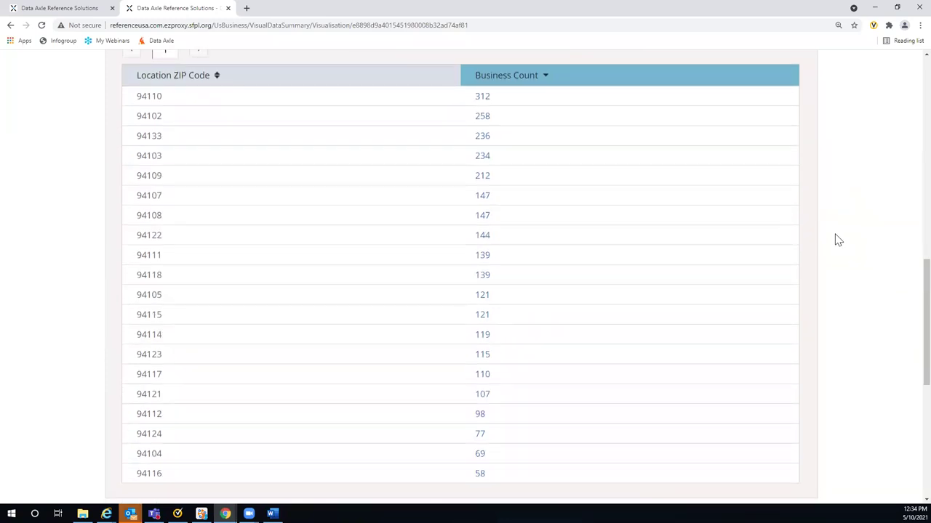
scroll(836, 240, up, 7)
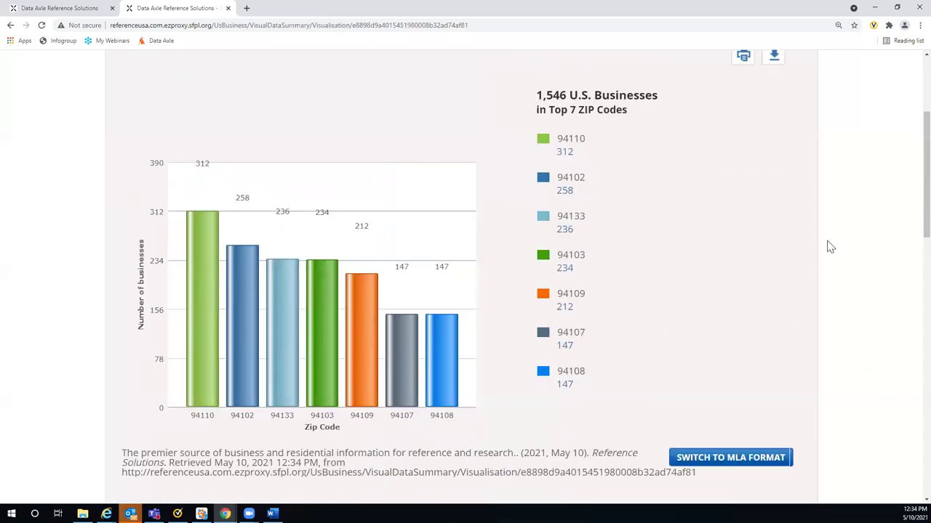
scroll(830, 247, up, 2)
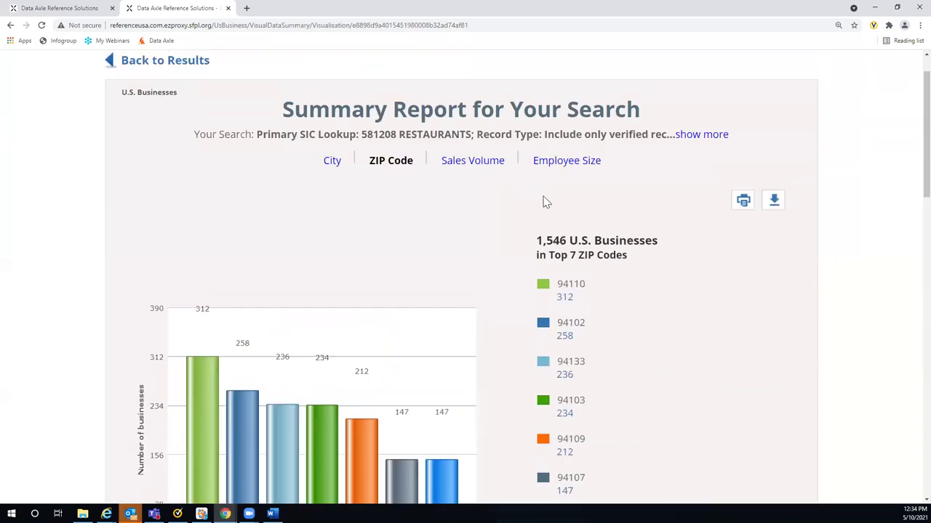
Step: View the Employee Size and Sales Volume breakdowns of the summary report, and return to the results list
click(558, 161)
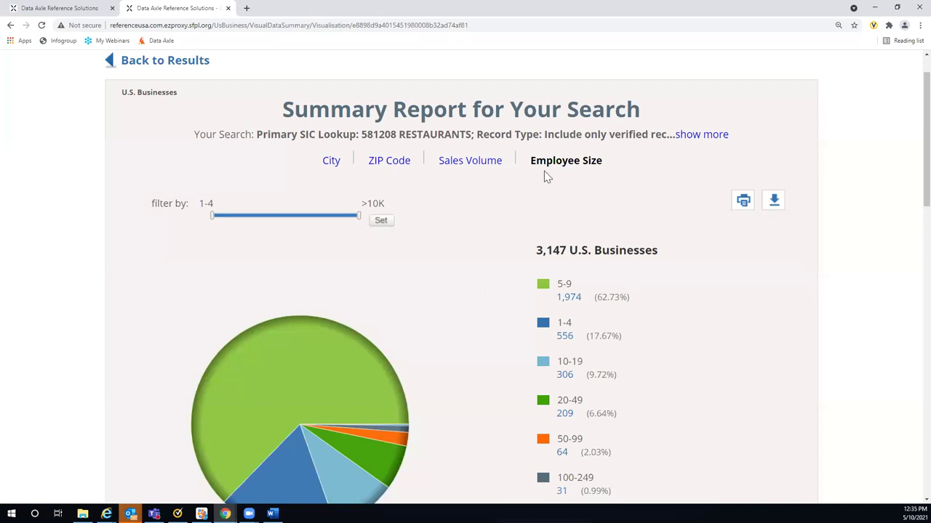
click(469, 162)
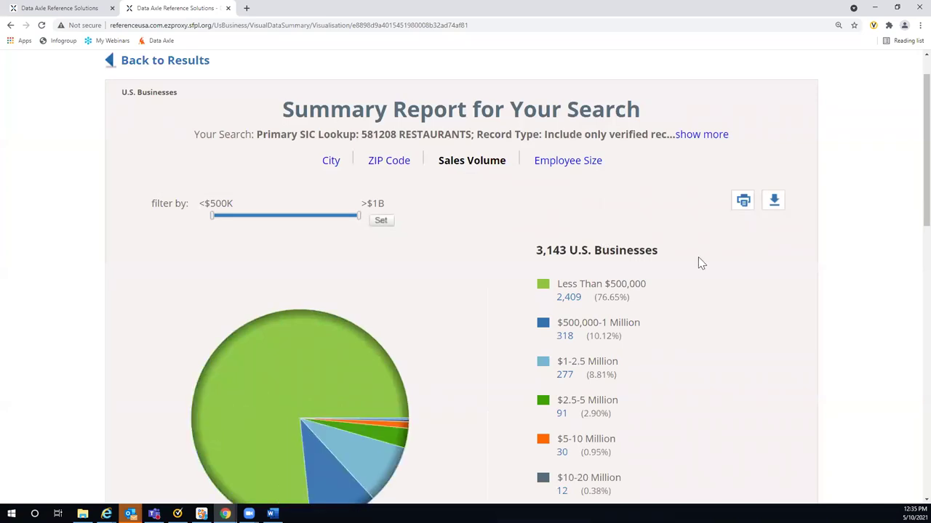
scroll(698, 259, down, 2)
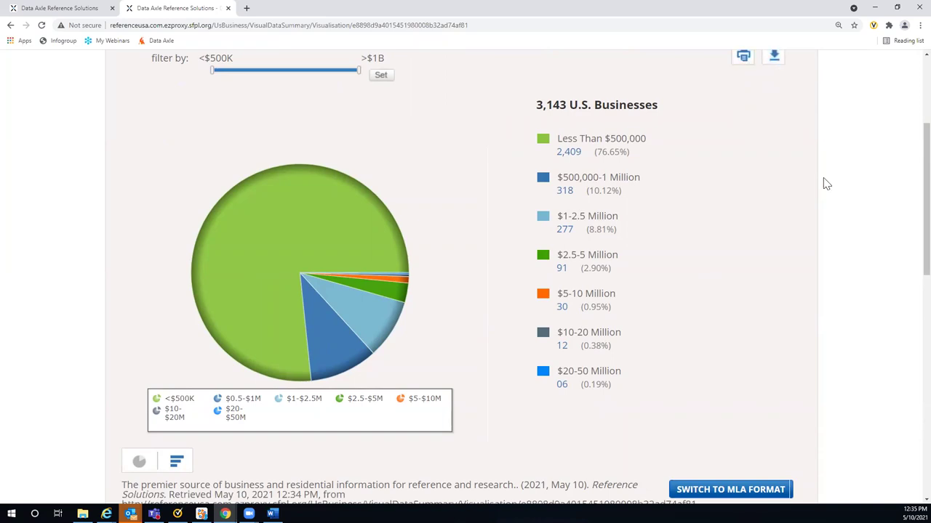
scroll(823, 182, up, 2)
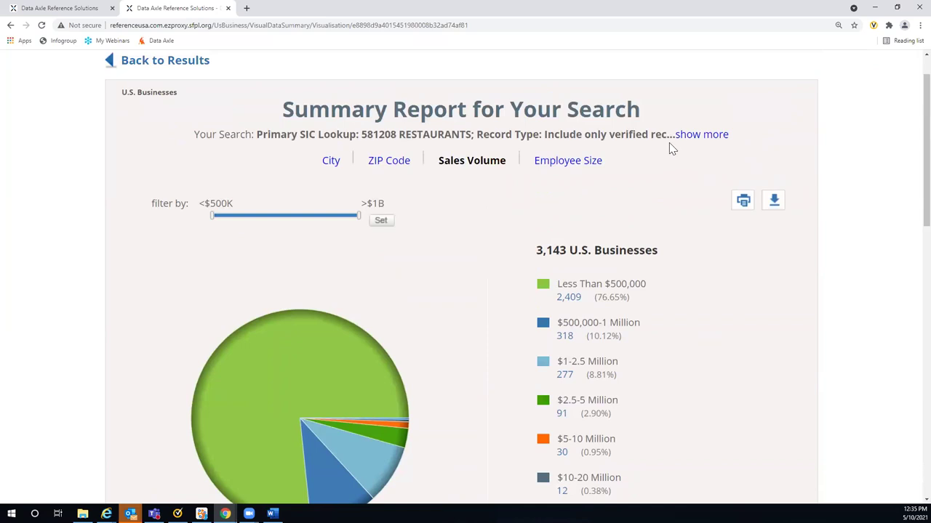
click(186, 67)
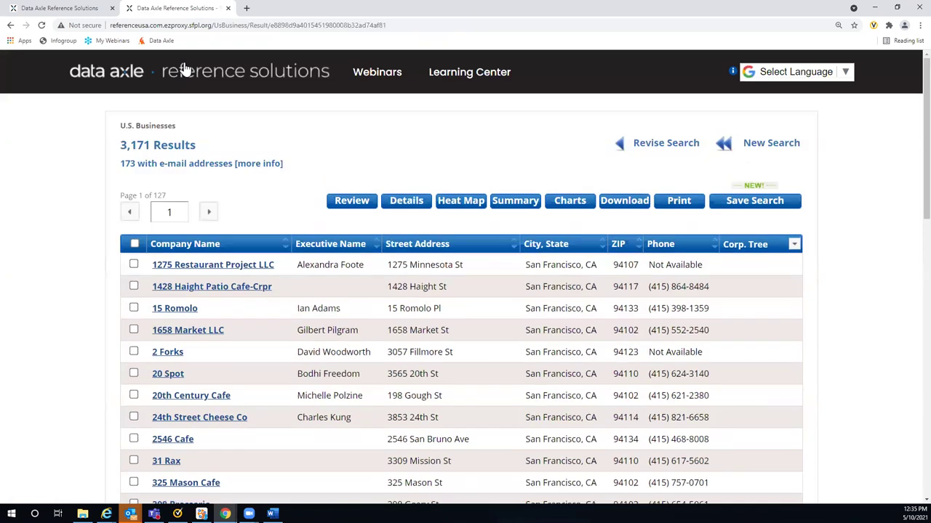
Step: Open the heat map of the restaurant results and zoom in on the Portola and Bayview area of San Francisco
click(454, 206)
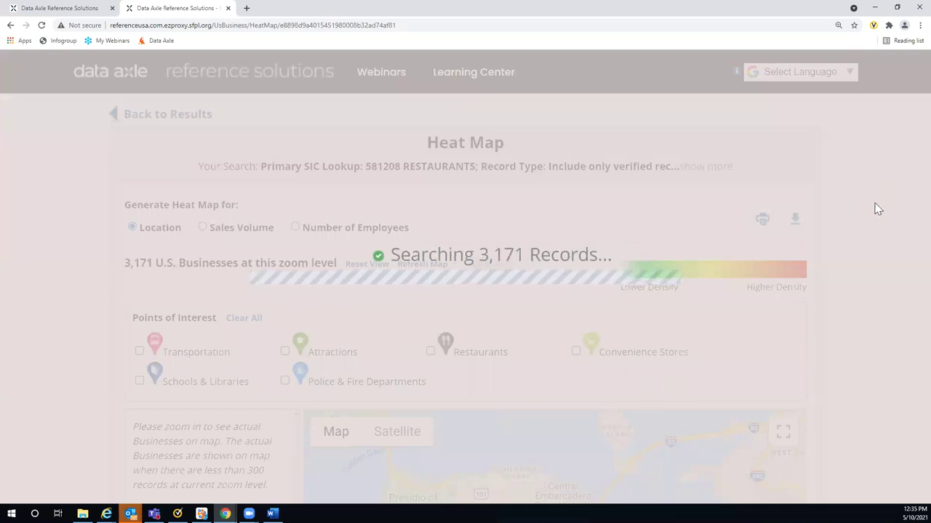
scroll(878, 209, down, 3)
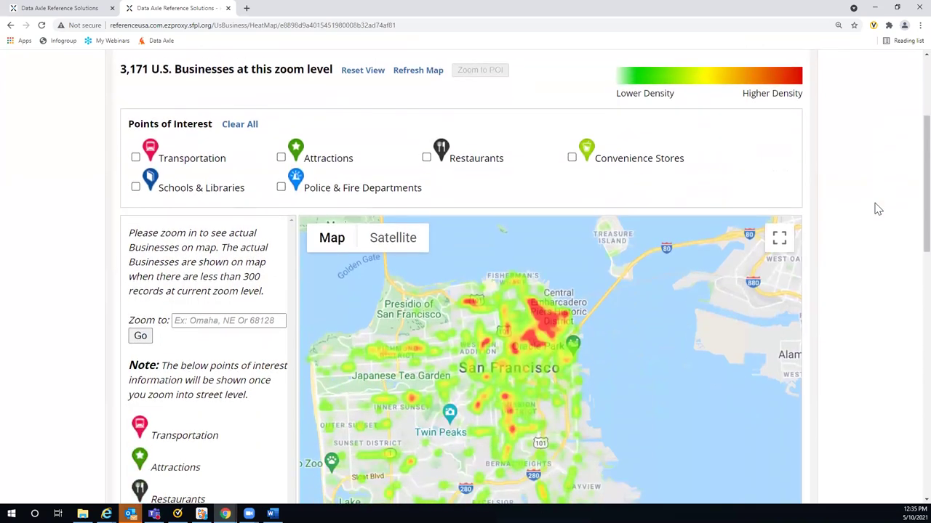
scroll(878, 210, down, 2)
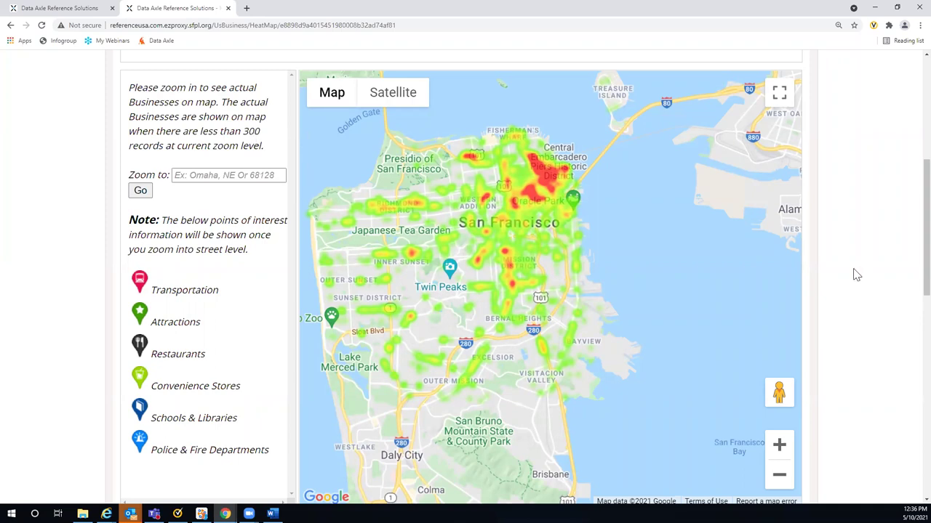
scroll(881, 276, down, 1)
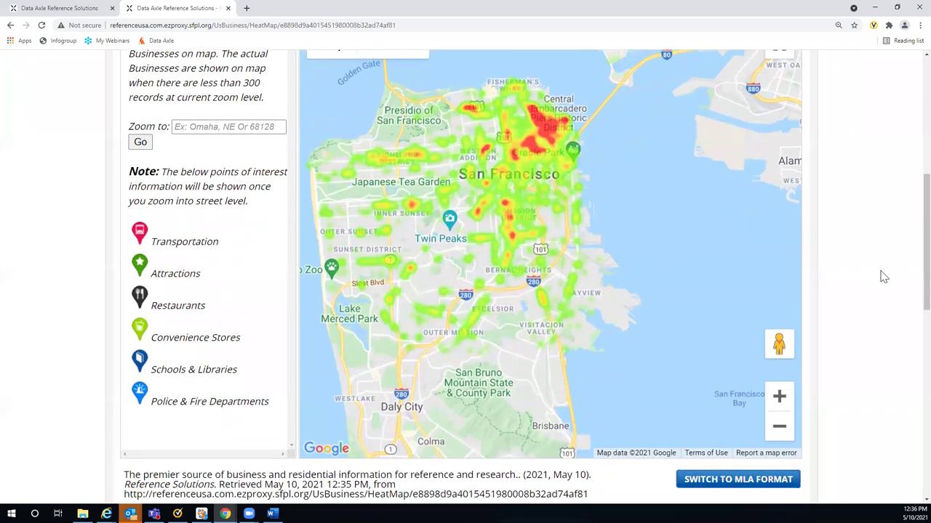
click(778, 398)
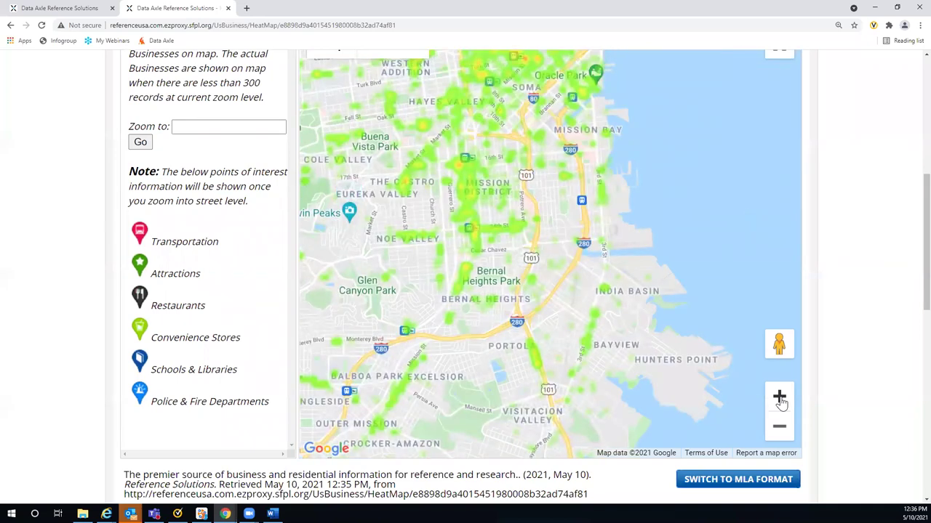
click(779, 398)
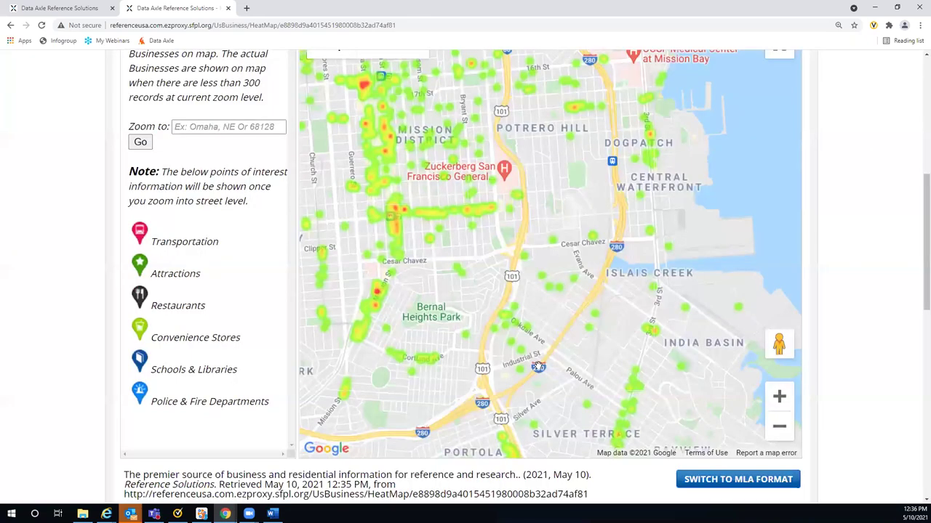
drag(538, 367, 551, 134)
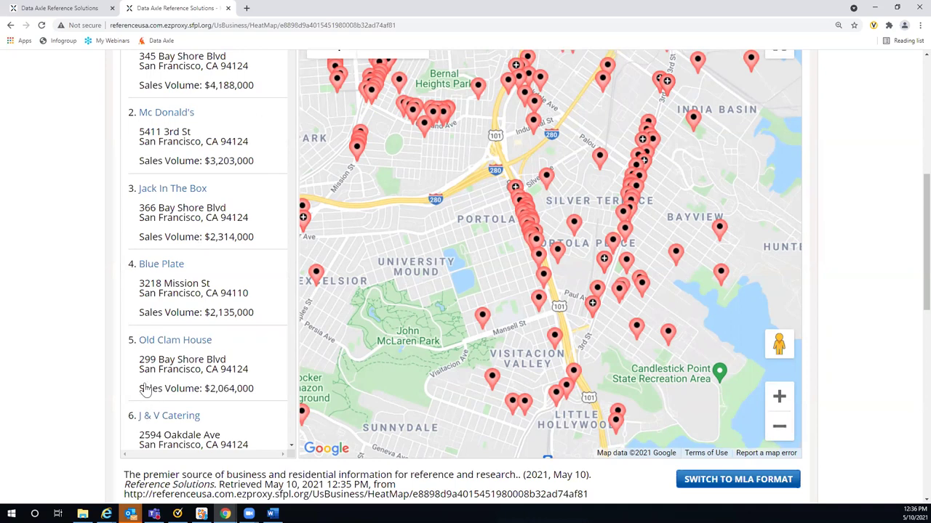
Step: View the map details for Blue Plate and the second business sharing its marker, and close the details
click(158, 265)
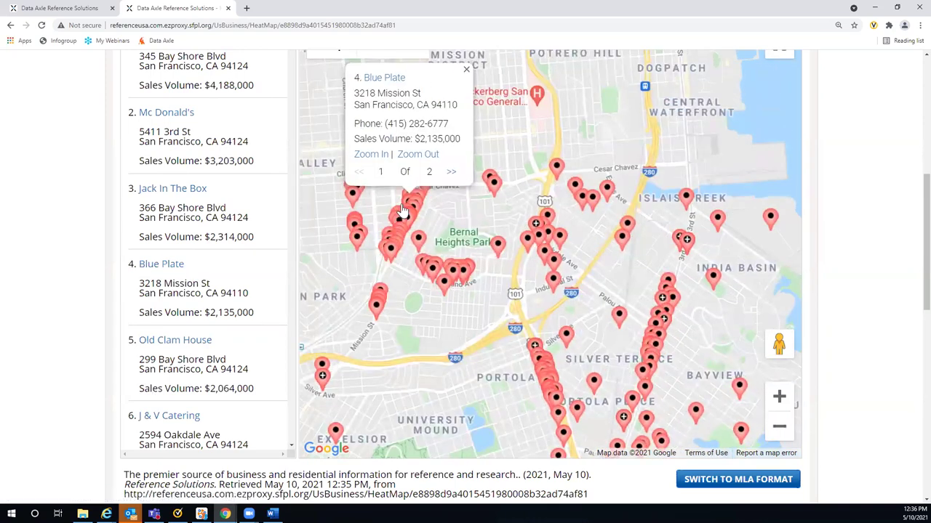
click(451, 175)
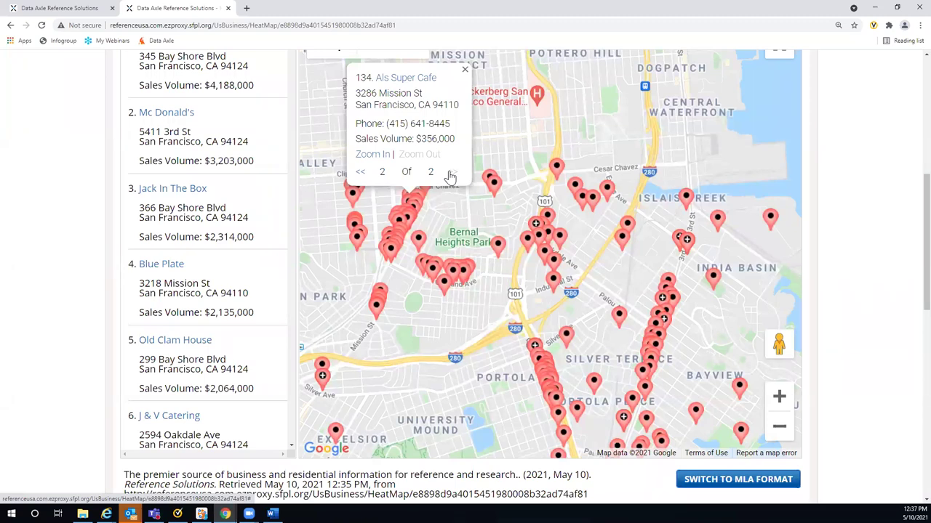
click(465, 72)
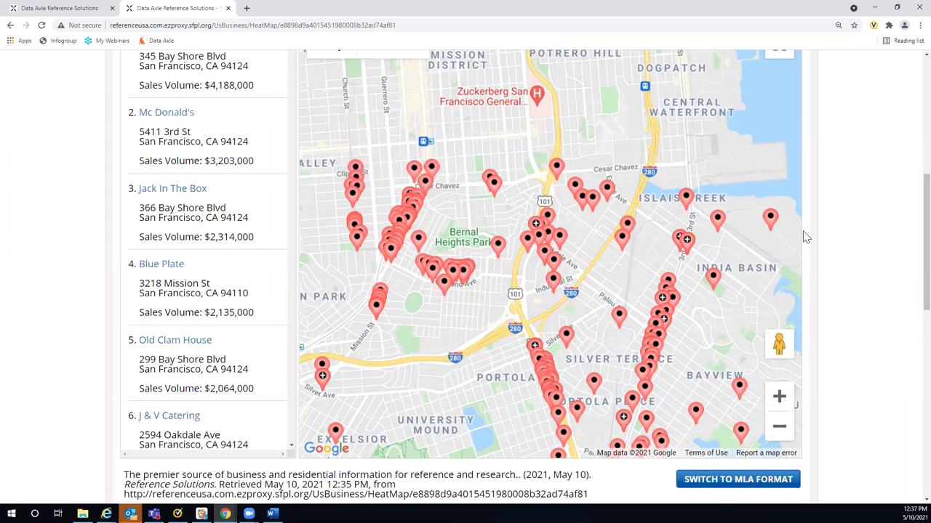
Step: Return from the heat map to the results list and check the download and print limit below it
scroll(802, 230, up, 2)
scroll(818, 210, up, 3)
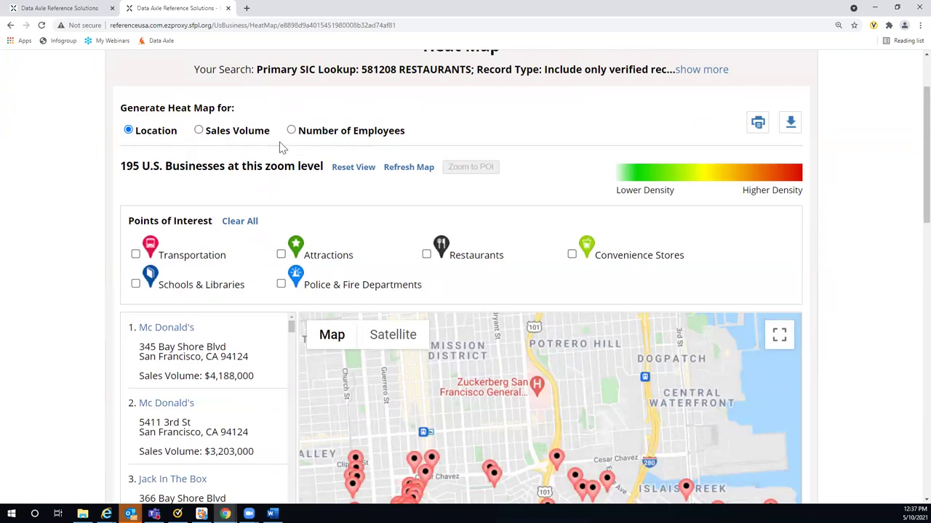
scroll(364, 150, up, 2)
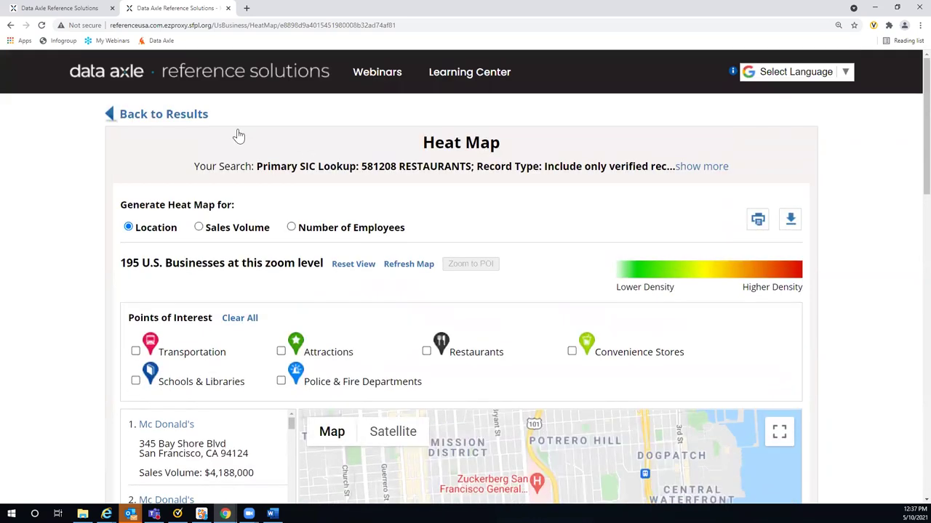
click(178, 117)
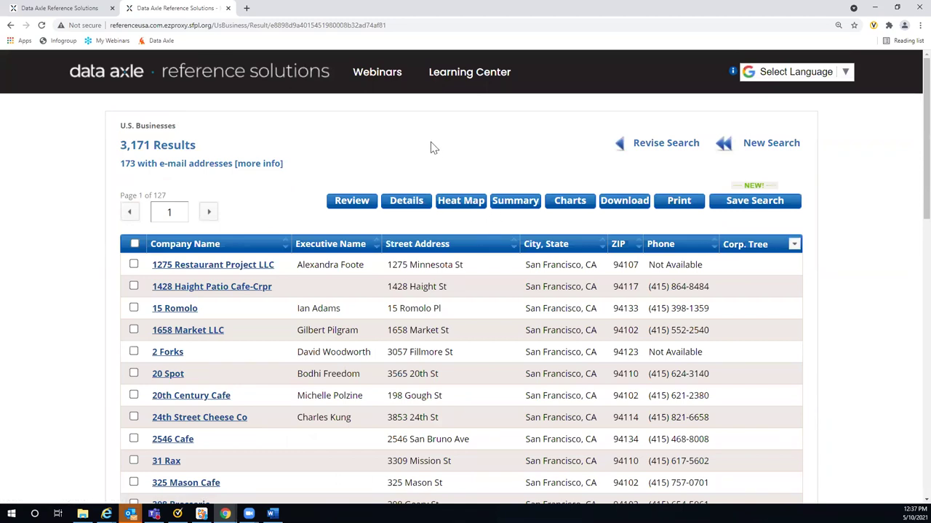
scroll(846, 183, down, 3)
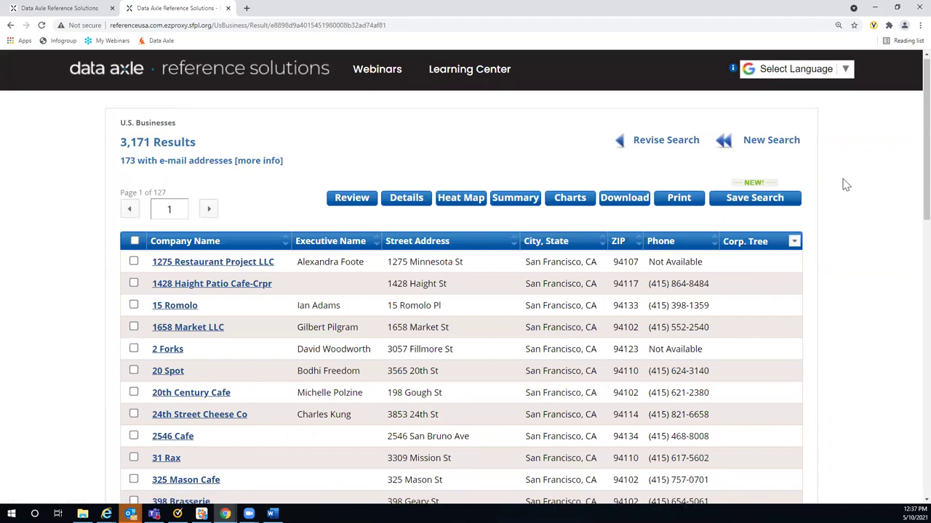
scroll(845, 184, down, 6)
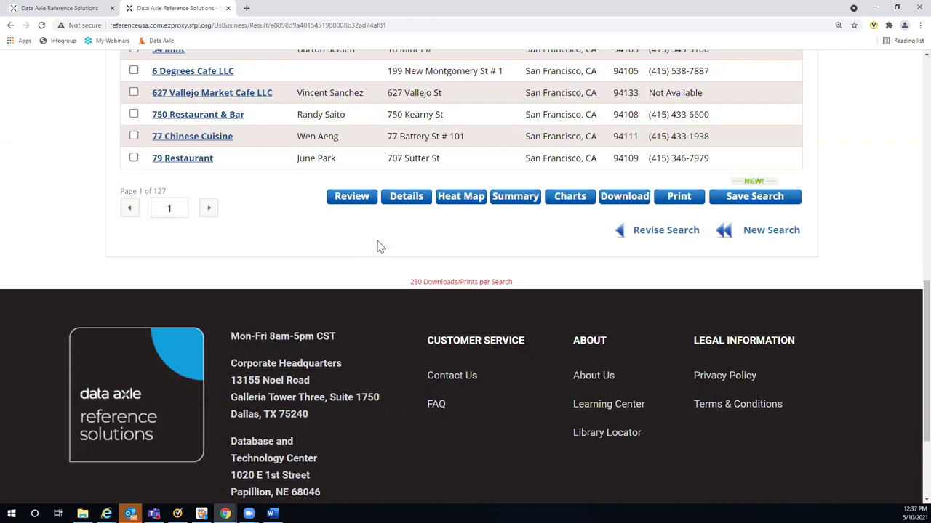
Step: Select all records on results pages 1 through 10, one page at a time
scroll(302, 137, up, 3)
scroll(305, 133, up, 5)
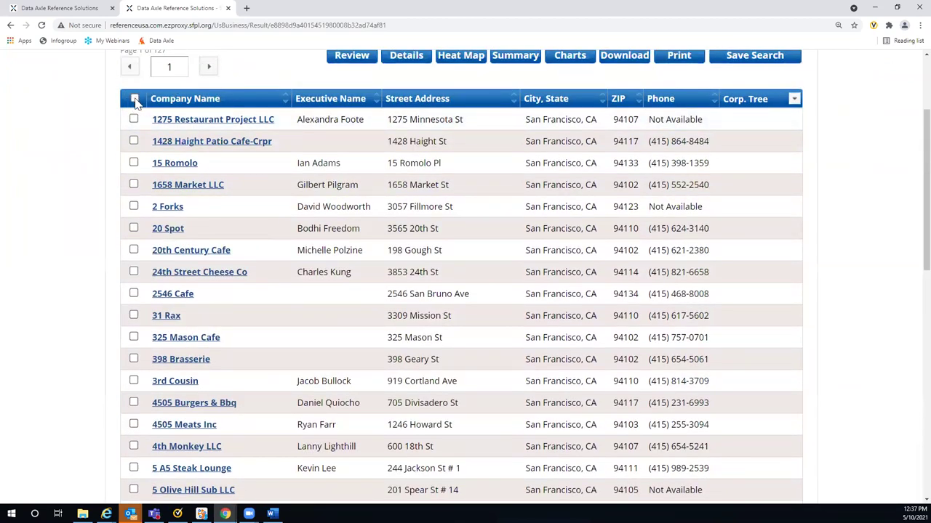
click(134, 99)
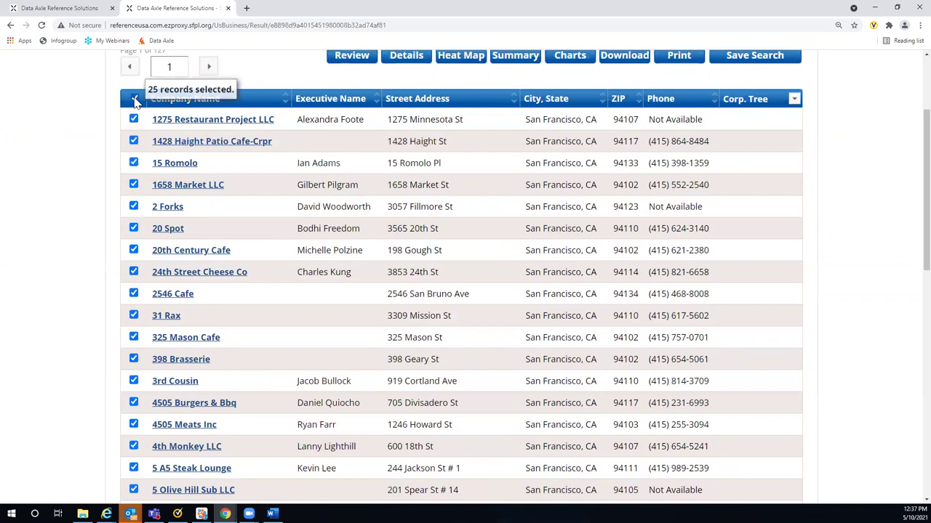
click(209, 68)
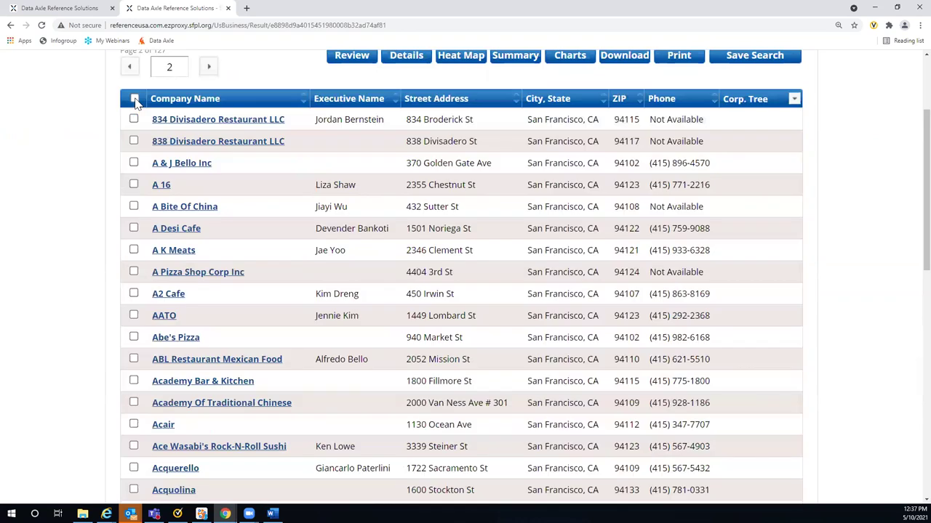
click(134, 99)
click(210, 68)
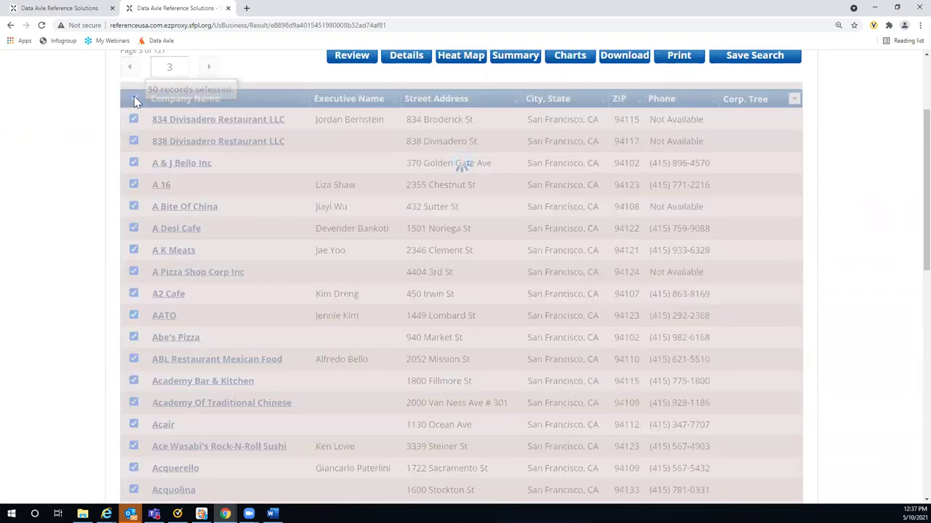
click(134, 98)
click(209, 68)
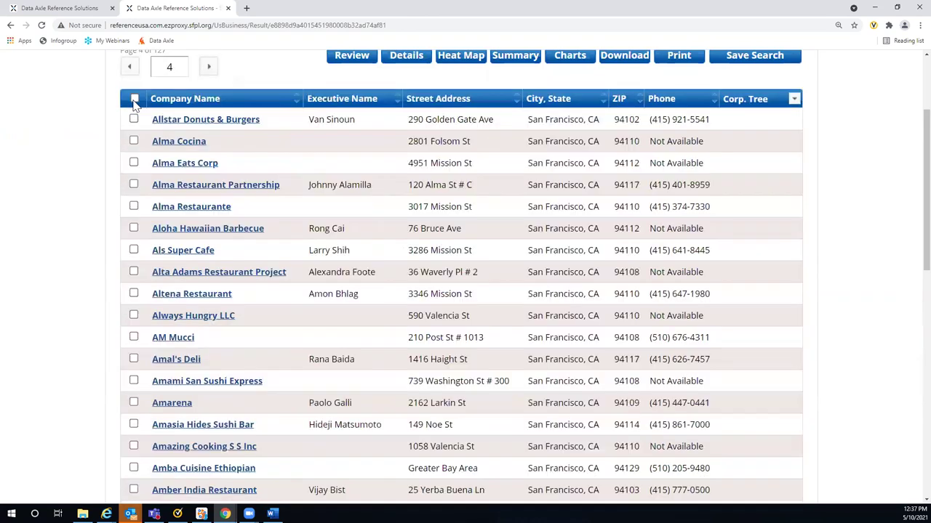
click(134, 99)
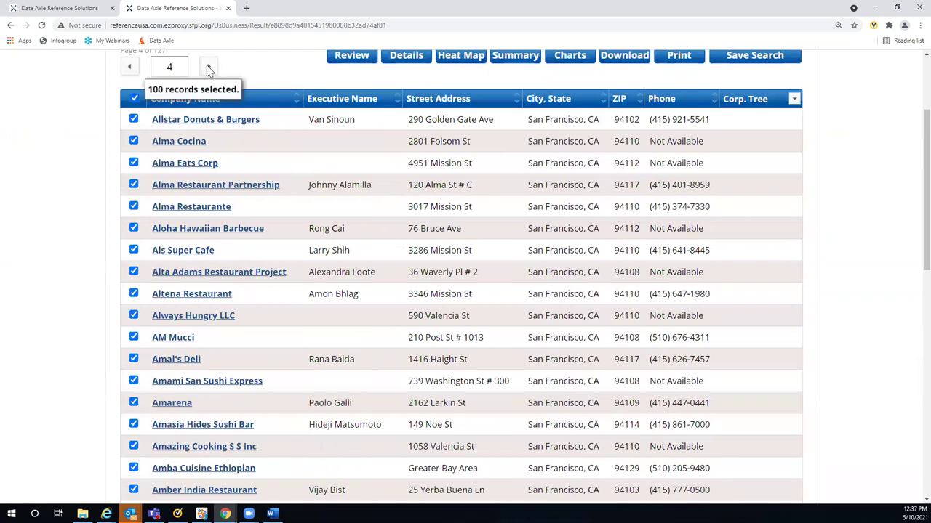
click(208, 67)
click(135, 100)
click(209, 67)
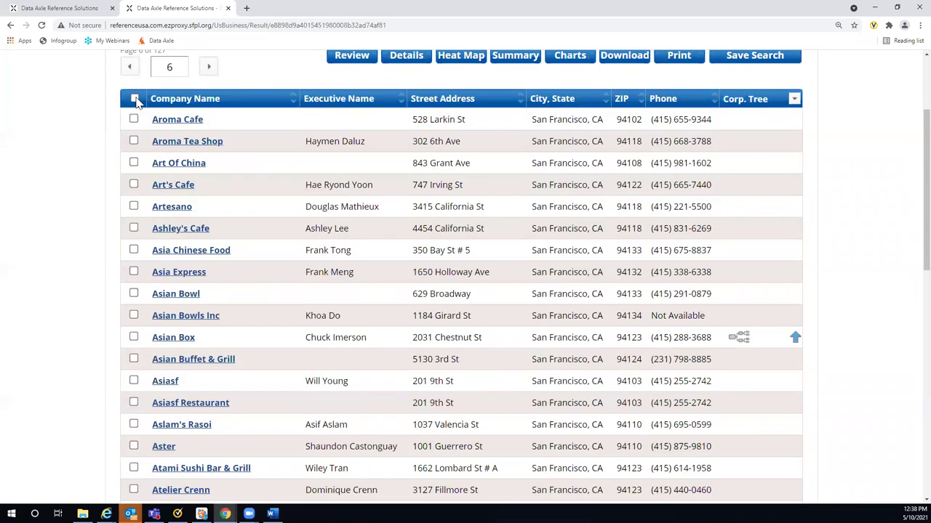
click(136, 100)
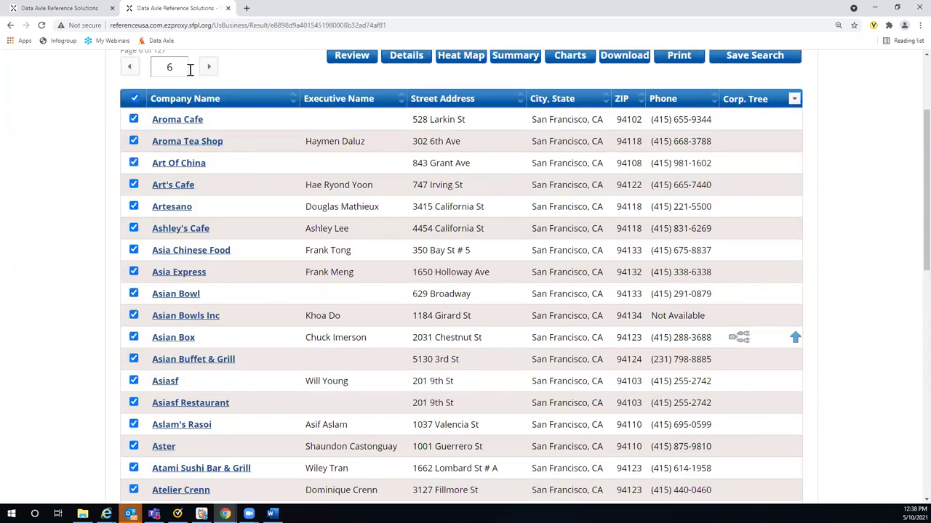
click(209, 66)
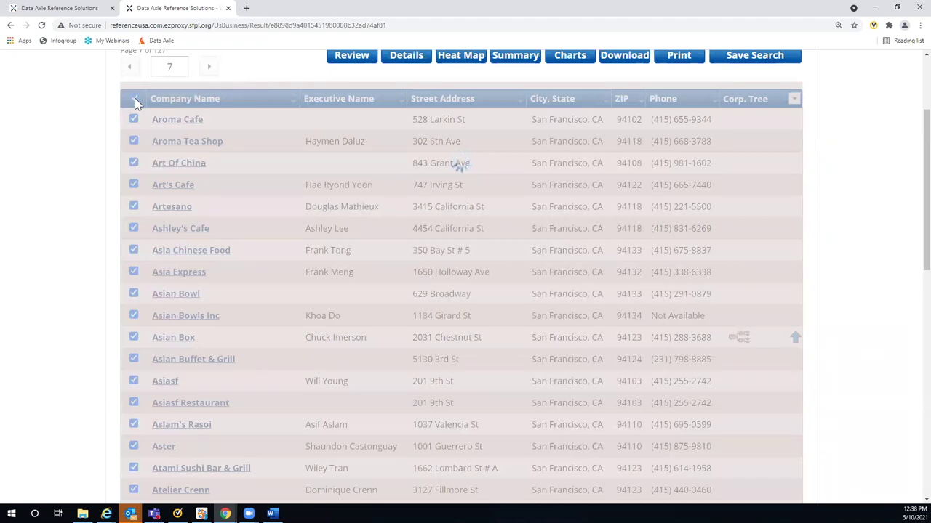
click(135, 100)
click(209, 66)
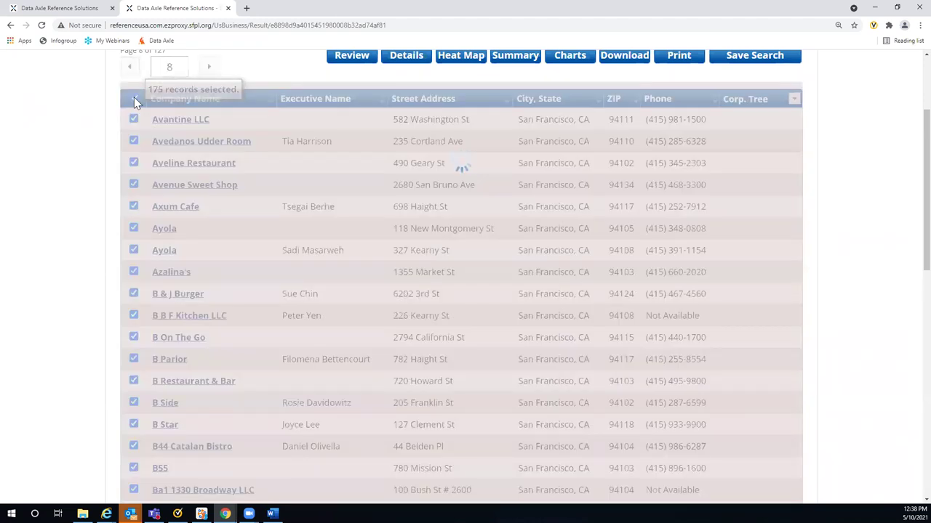
click(136, 101)
click(208, 67)
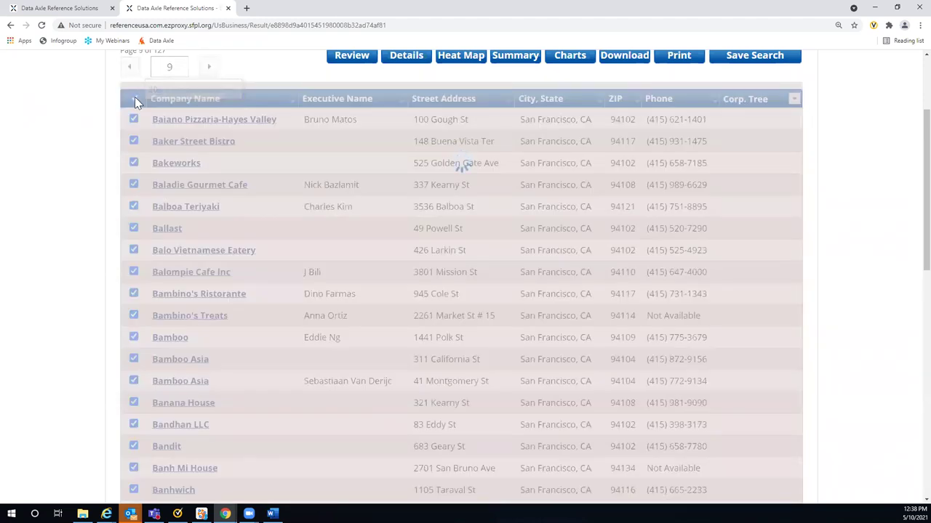
click(135, 101)
click(208, 67)
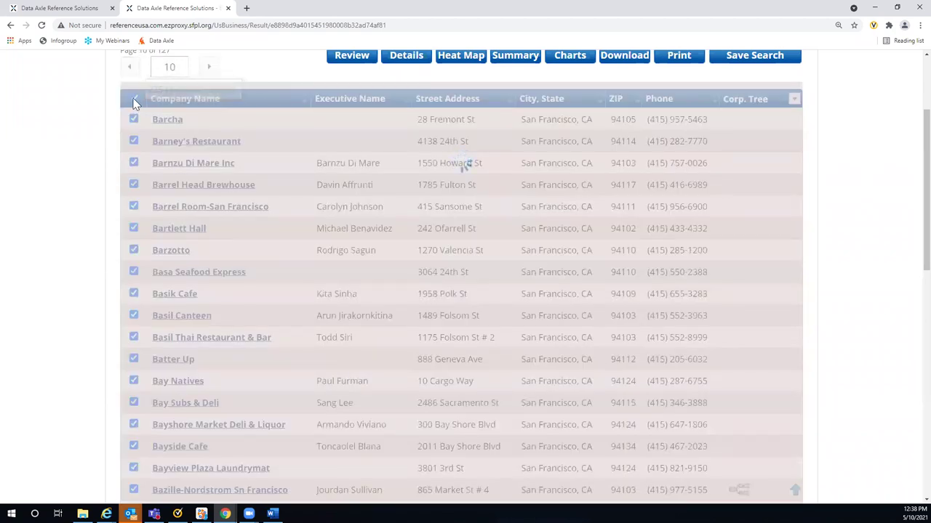
click(135, 100)
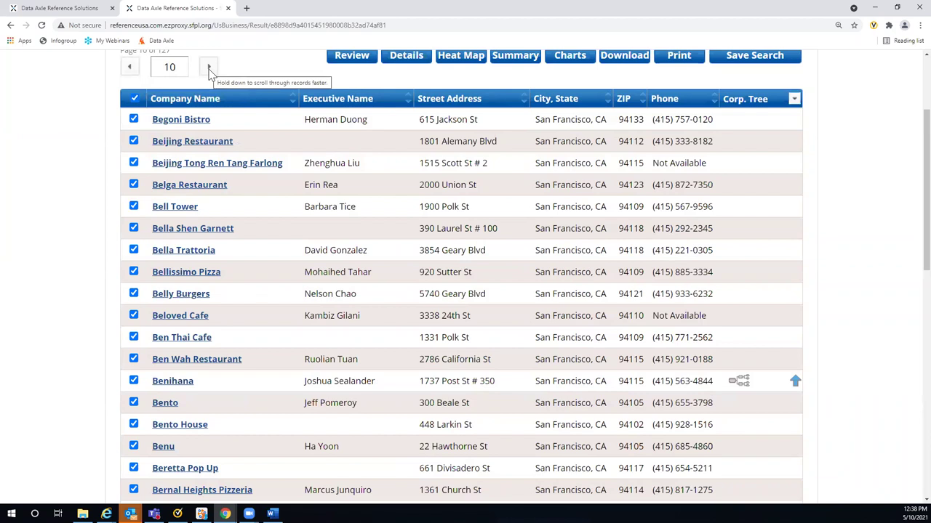
Step: Download the selected records as a Comma Delimited file with the Summary level of detail
scroll(251, 106, up, 1)
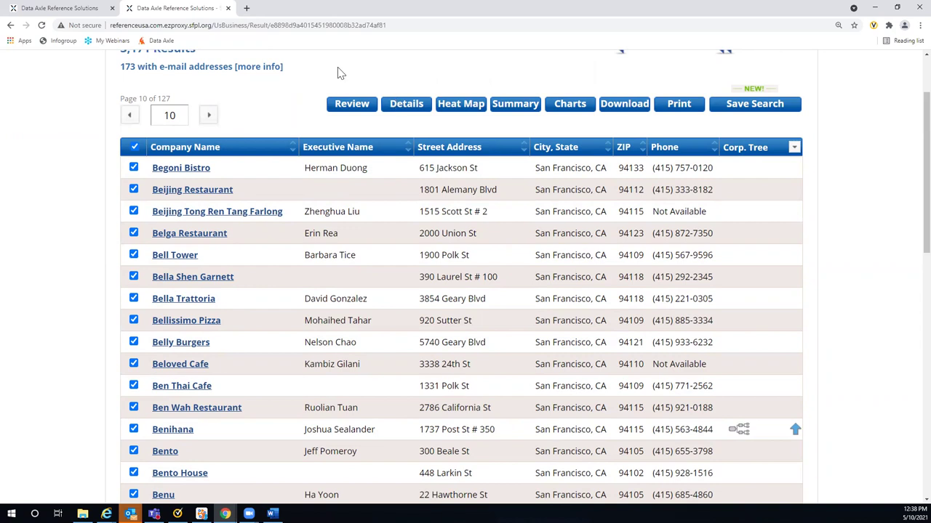
scroll(392, 94, up, 2)
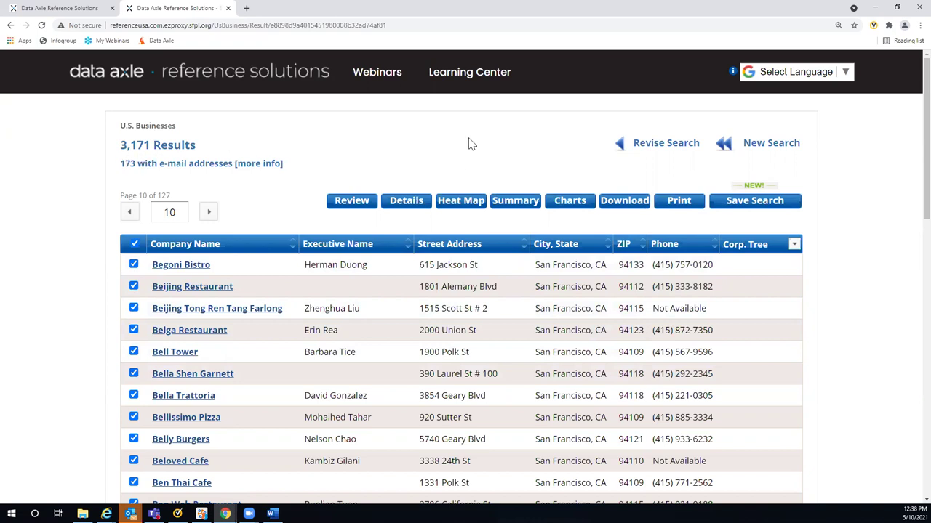
click(618, 207)
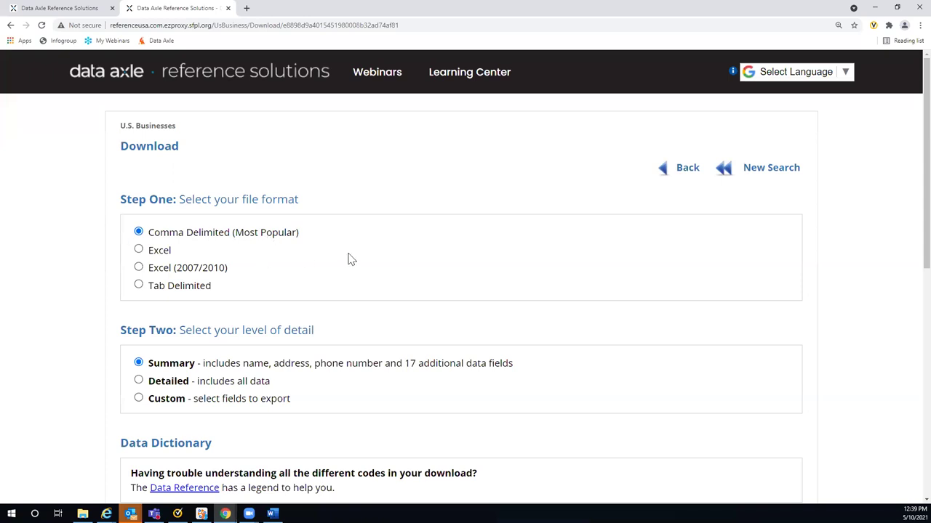
scroll(349, 257, down, 1)
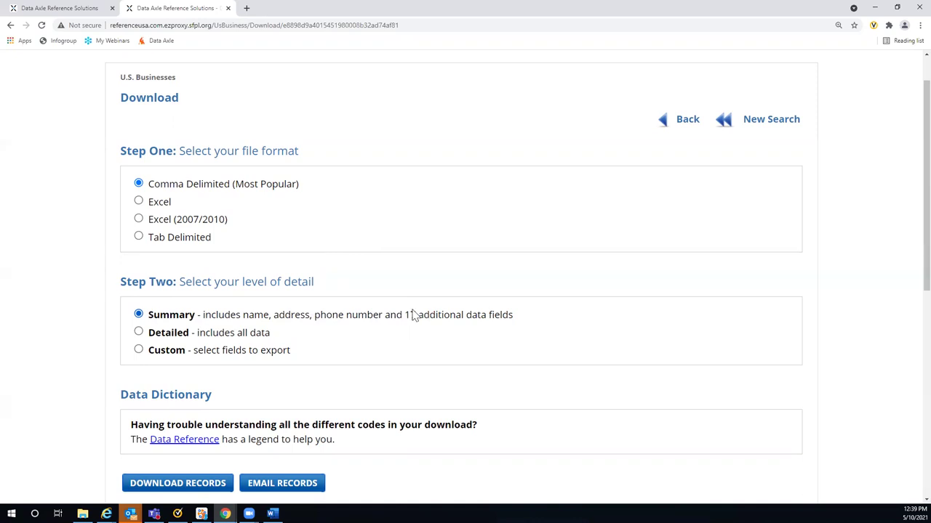
scroll(392, 298, down, 1)
click(165, 442)
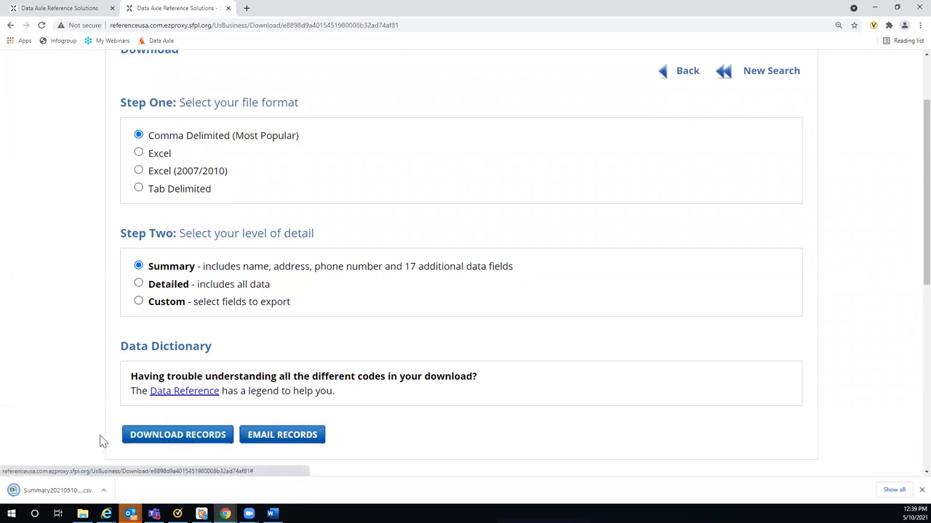
Step: Open the downloaded summary CSV in Excel, look over the whole sheet, and close the workbook
click(48, 493)
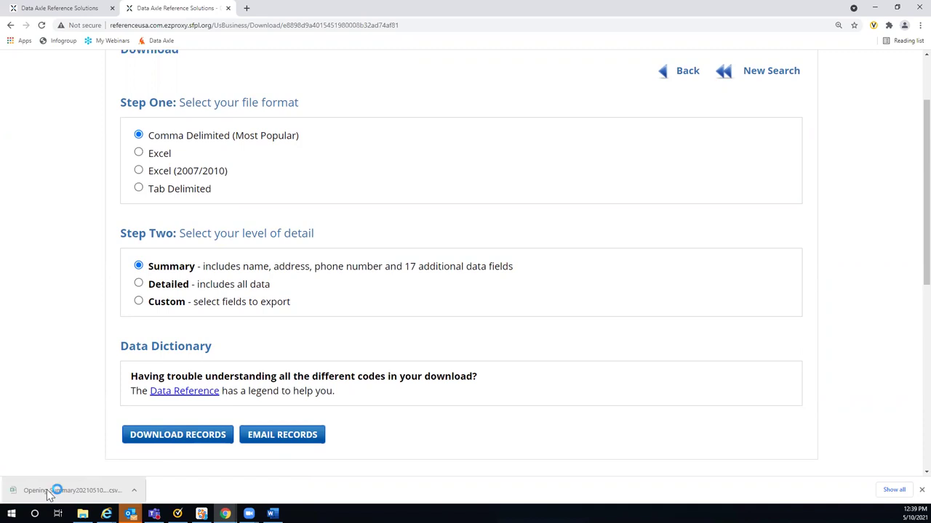
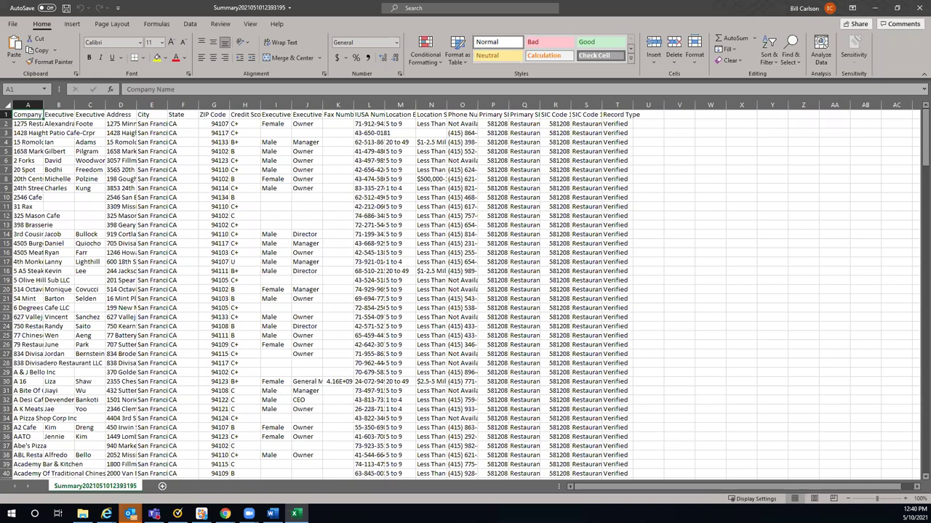
click(6, 104)
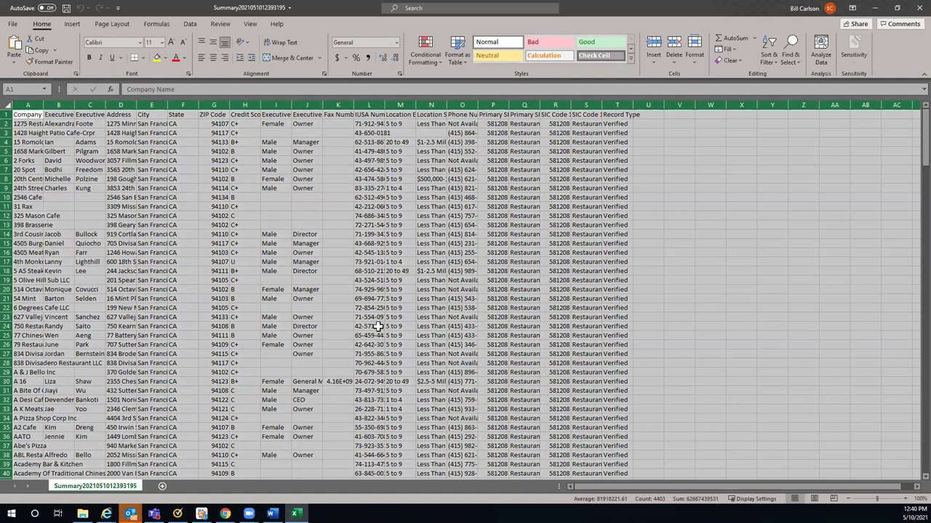
scroll(714, 303, down, 8)
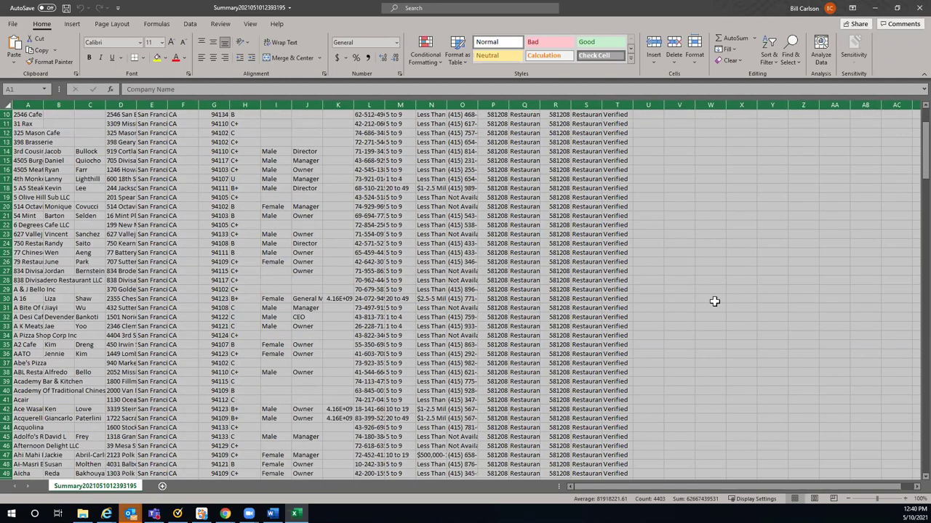
scroll(714, 302, up, 8)
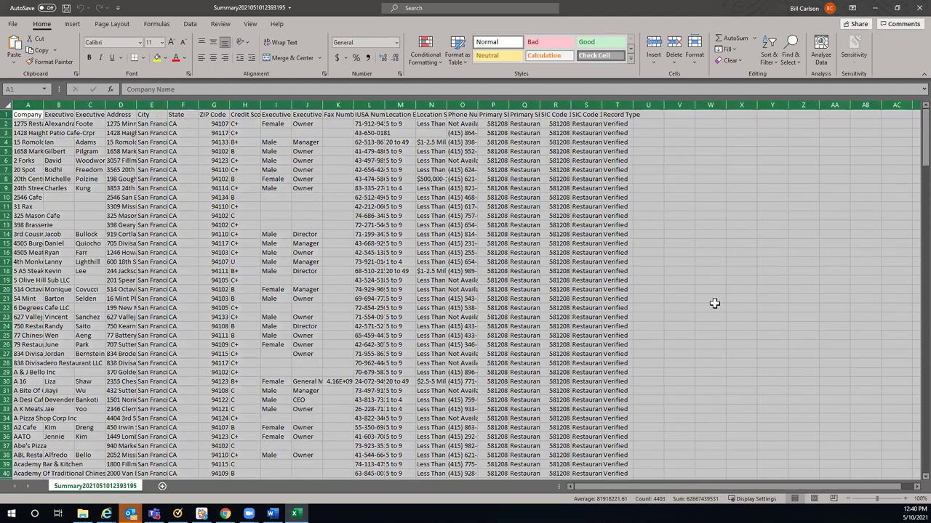
right_click(255, 260)
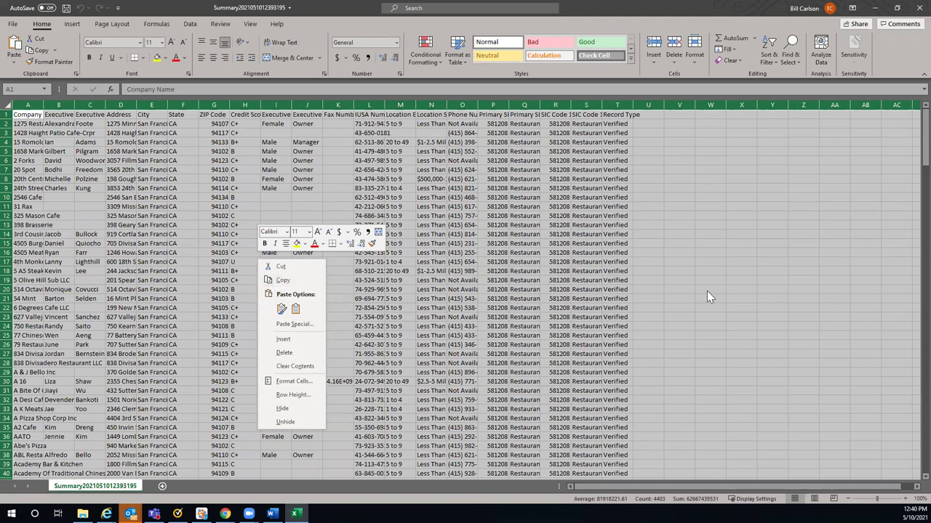
key(Escape)
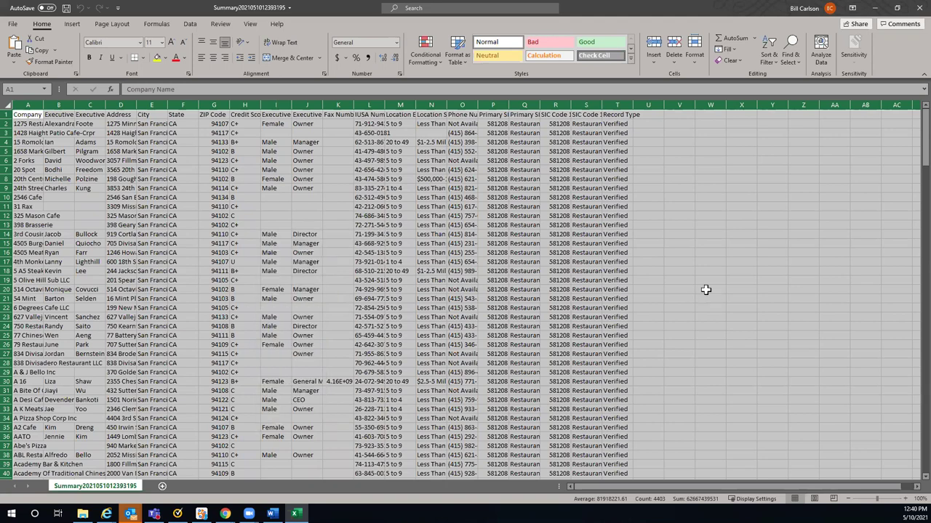
click(919, 7)
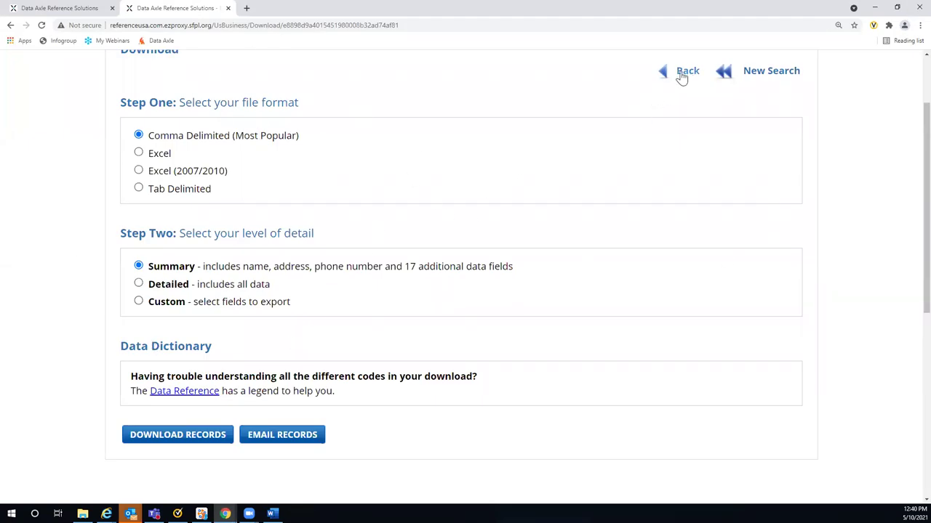
Step: Go back from the download page, revise the search without changing criteria, and view the results again
click(677, 77)
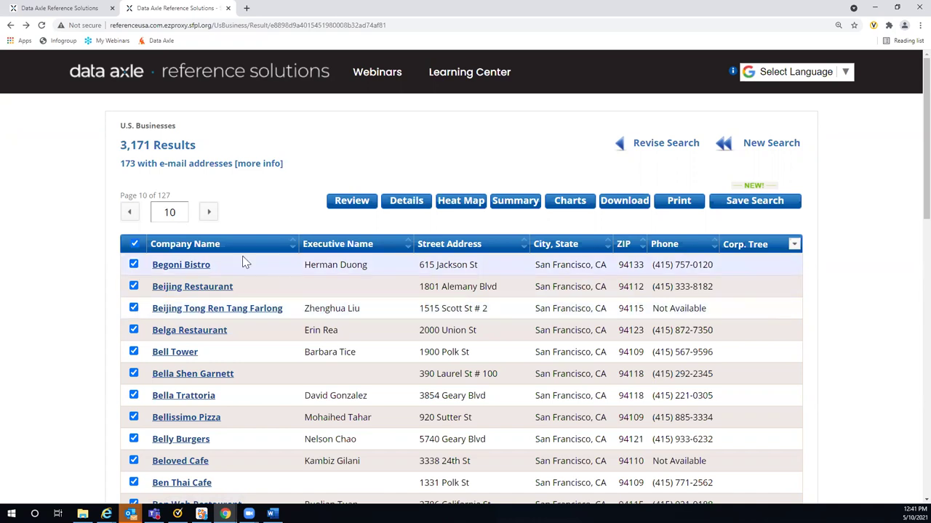
click(649, 150)
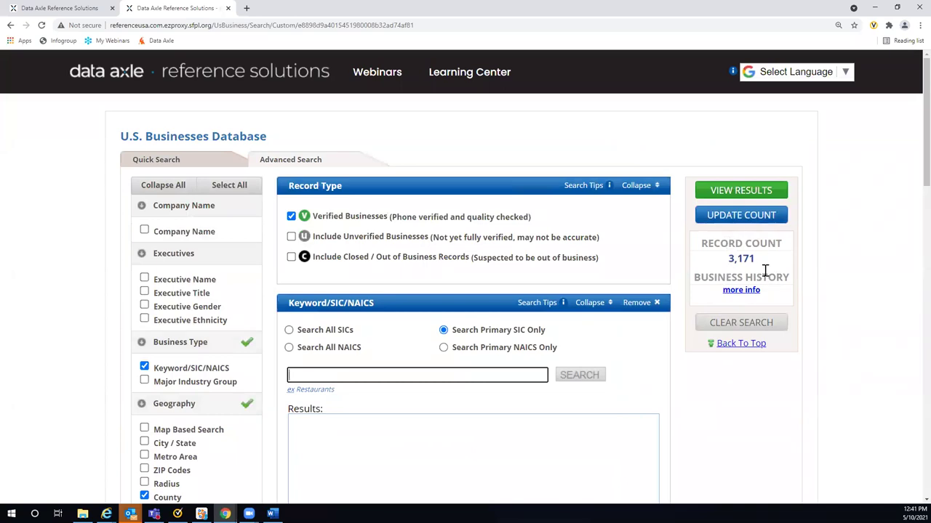
click(739, 192)
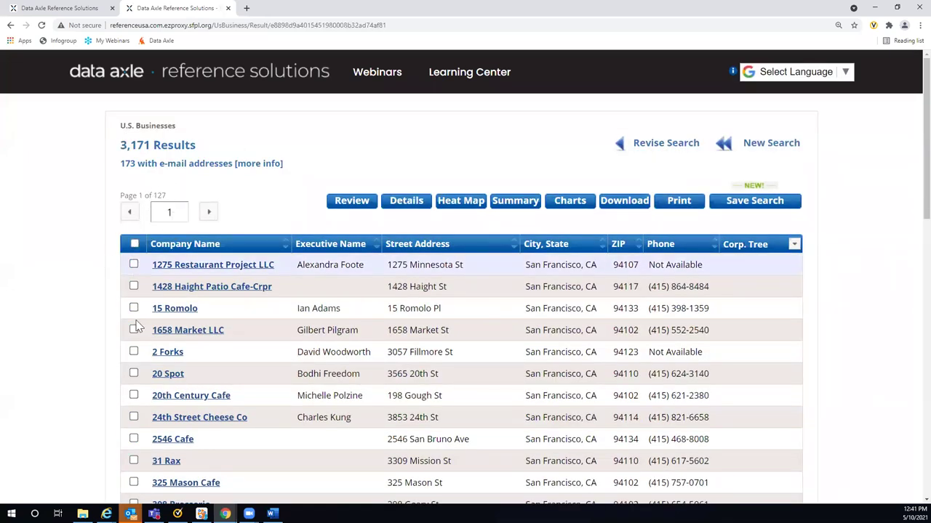
Step: Jump to page 11 of the results, select all records on it, and clear that selection again
click(172, 211)
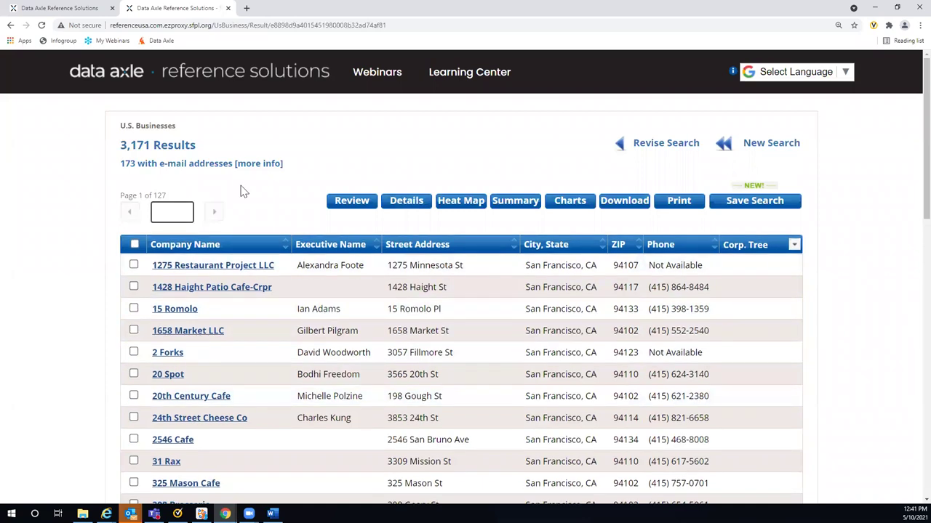
text(11)
key(Return)
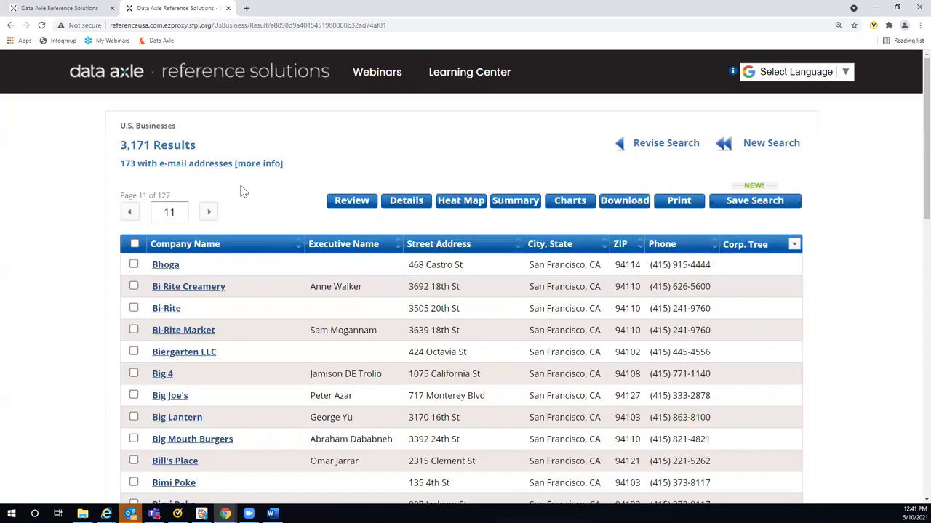
click(133, 243)
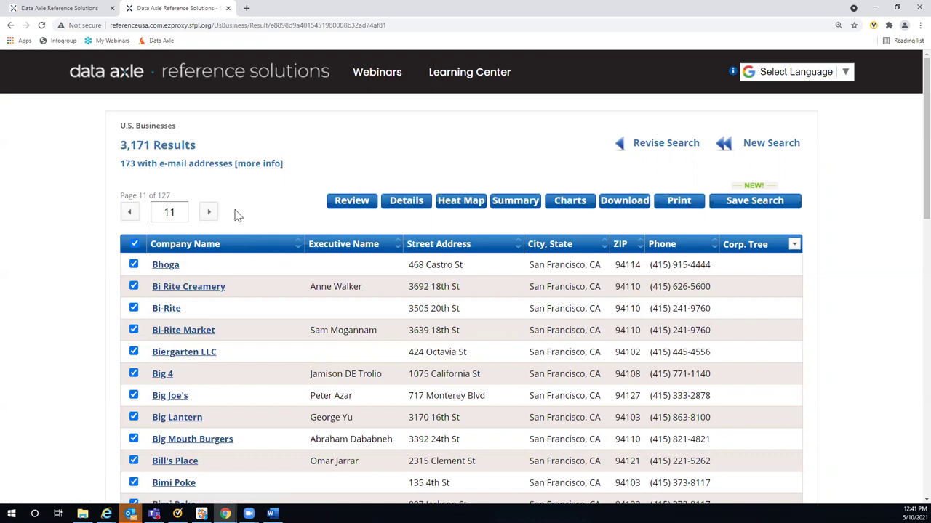
click(134, 245)
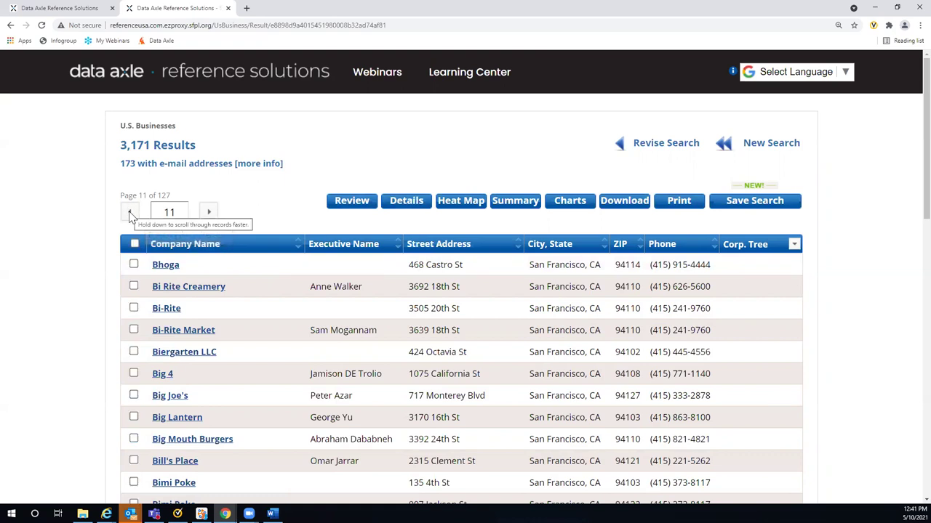
Step: Page back through the results from page 11 to page 7
click(130, 213)
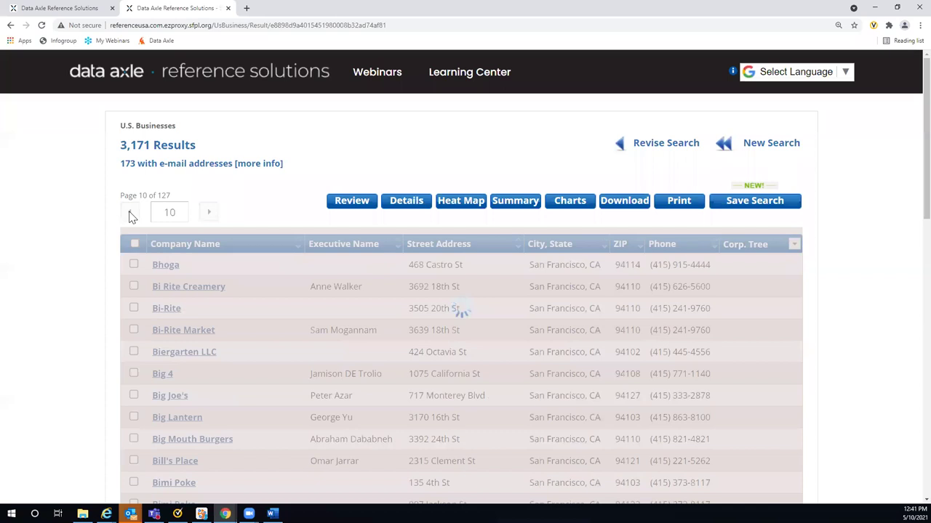
click(130, 214)
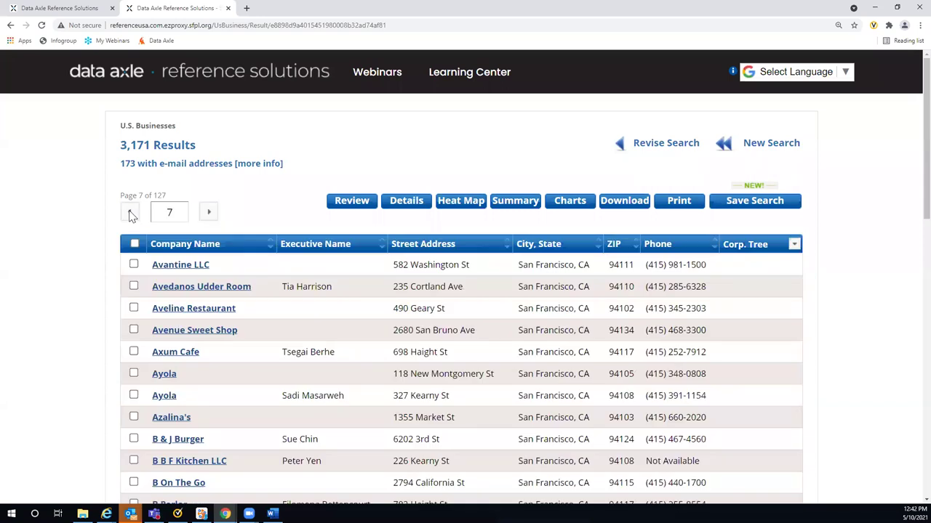
Step: Page back to page 6 of the results, view the corporate family tree for Asian Box, and return to the results
click(130, 214)
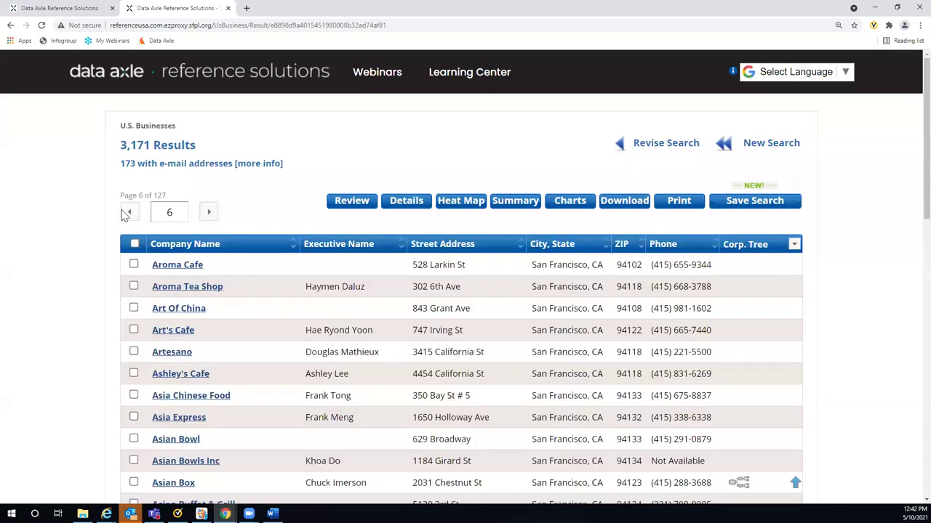
scroll(122, 215, down, 3)
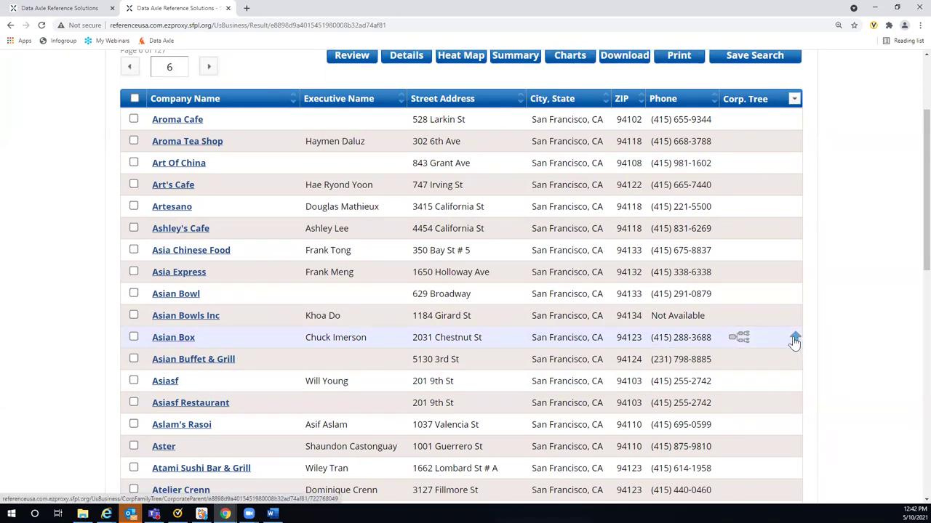
click(739, 341)
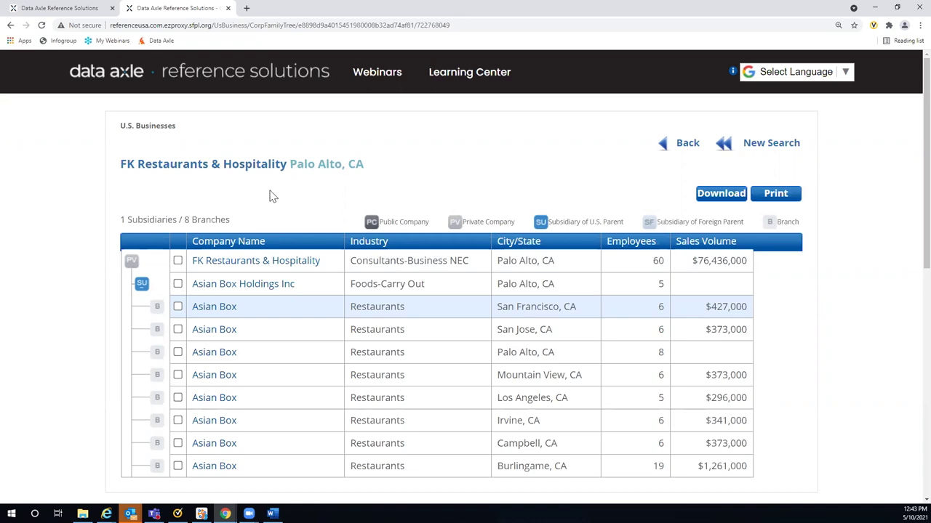
click(688, 144)
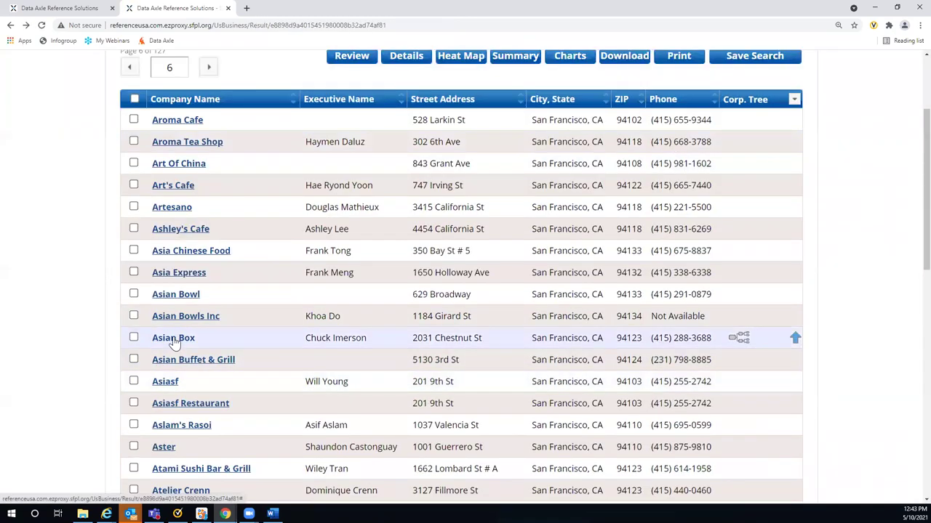
Step: Open the Asian Box record and look over its location info and radius search options
click(165, 341)
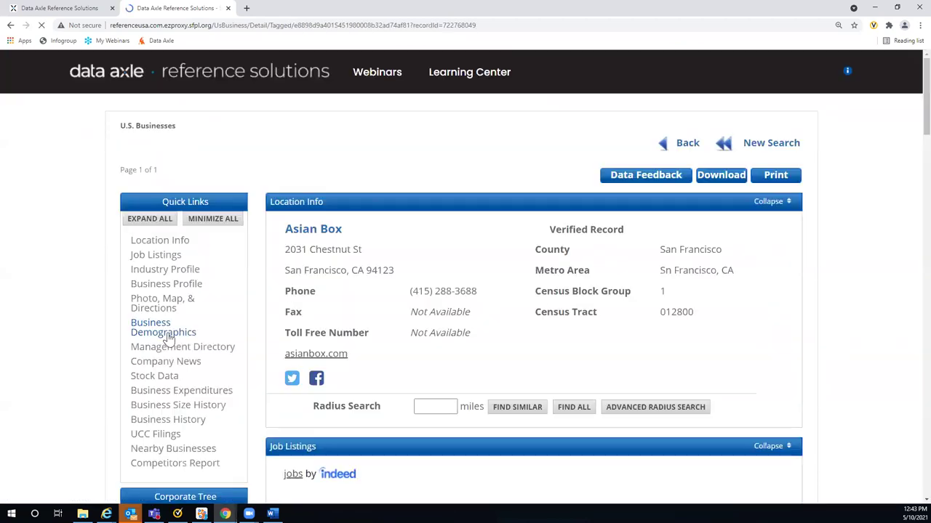
scroll(260, 291, down, 2)
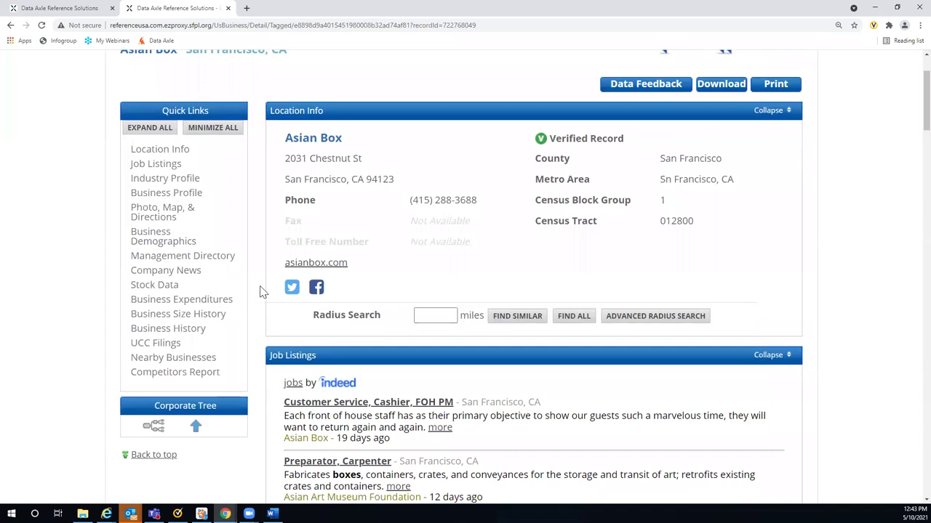
scroll(263, 291, down, 2)
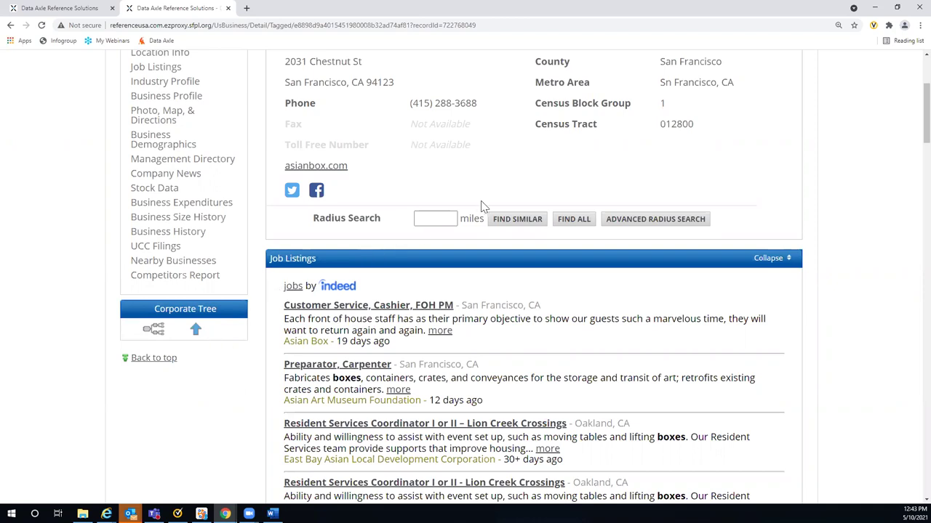
scroll(408, 204, up, 2)
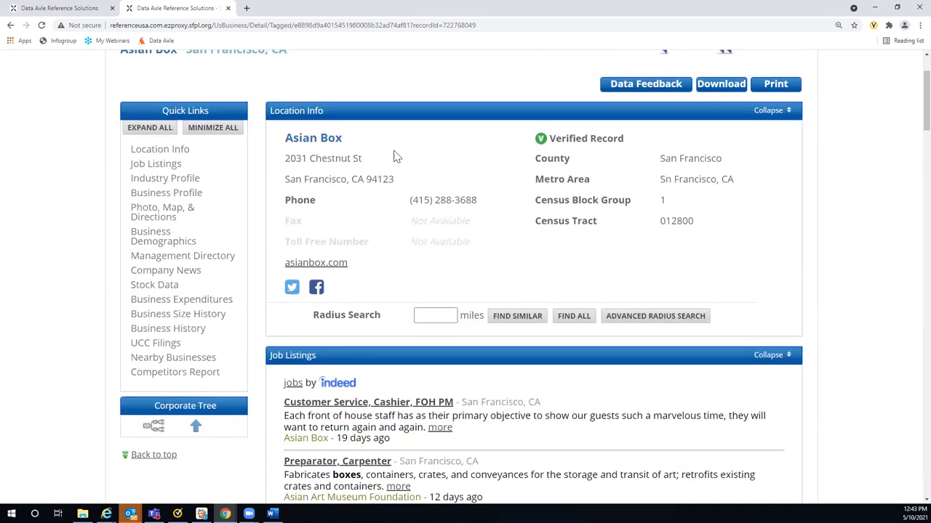
scroll(415, 131, up, 1)
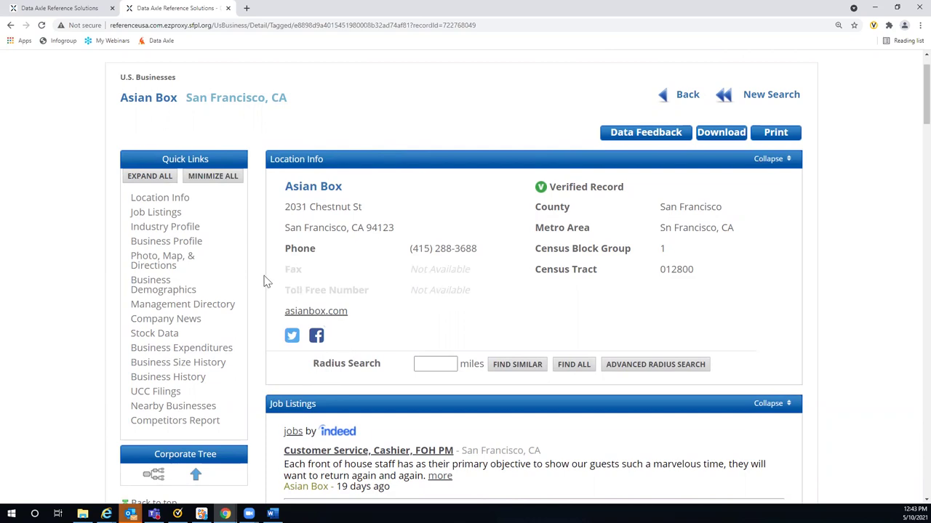
Step: Review the job listings, industry profile and business profile sections of the Asian Box record
scroll(254, 276, down, 3)
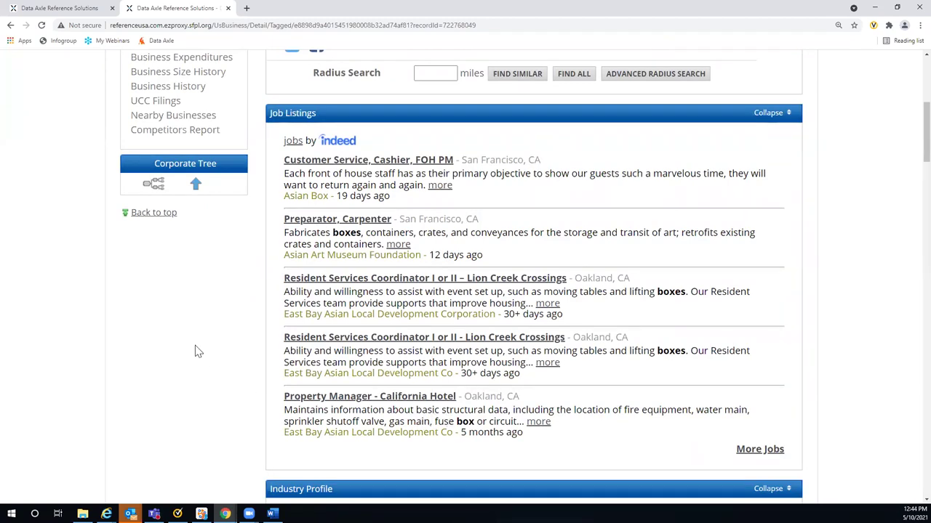
scroll(211, 304, down, 3)
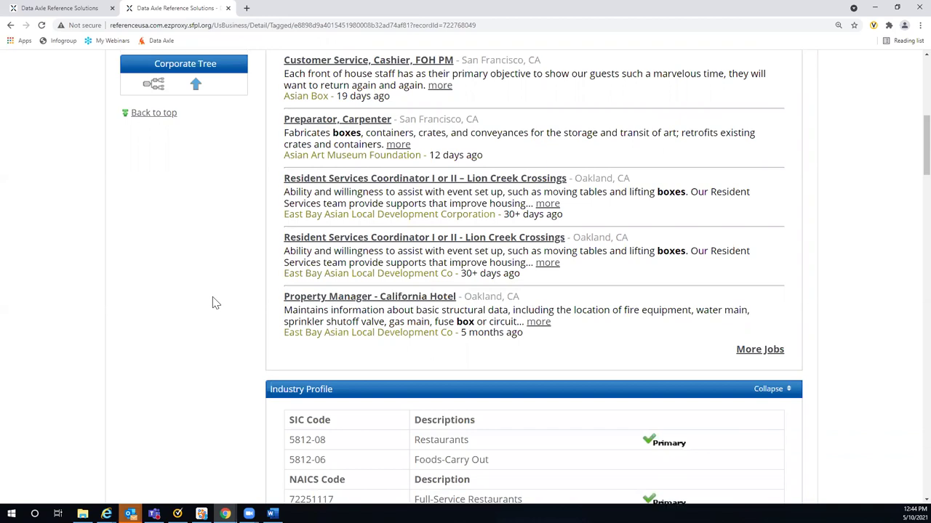
scroll(217, 304, down, 1)
scroll(217, 304, down, 1)
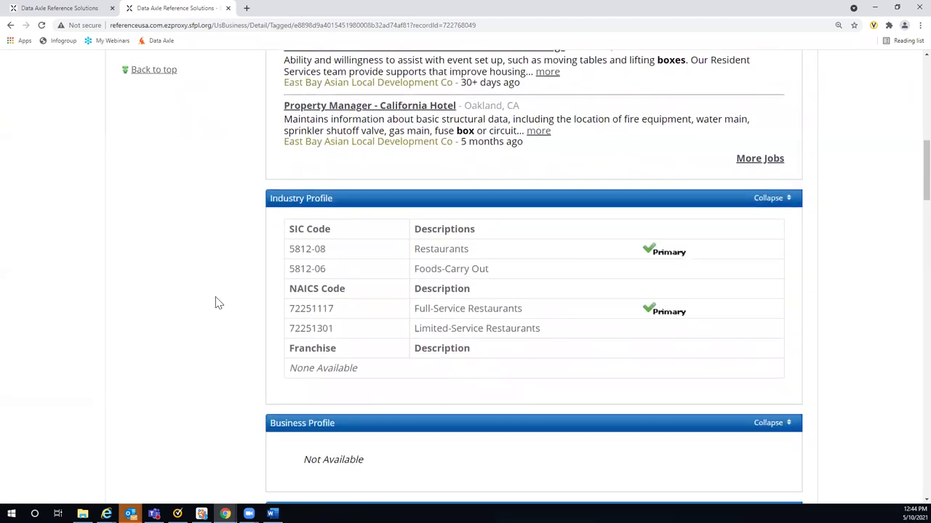
scroll(219, 303, down, 1)
scroll(219, 303, down, 1)
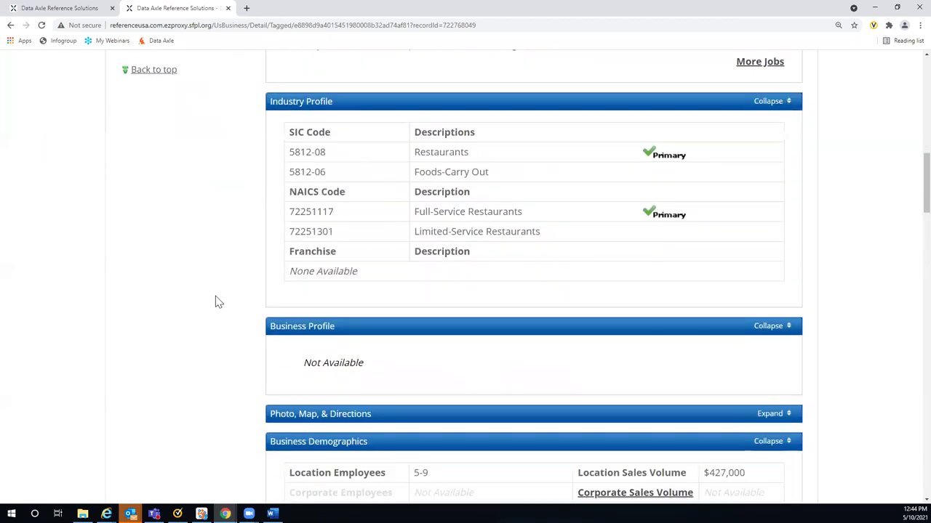
scroll(217, 303, down, 1)
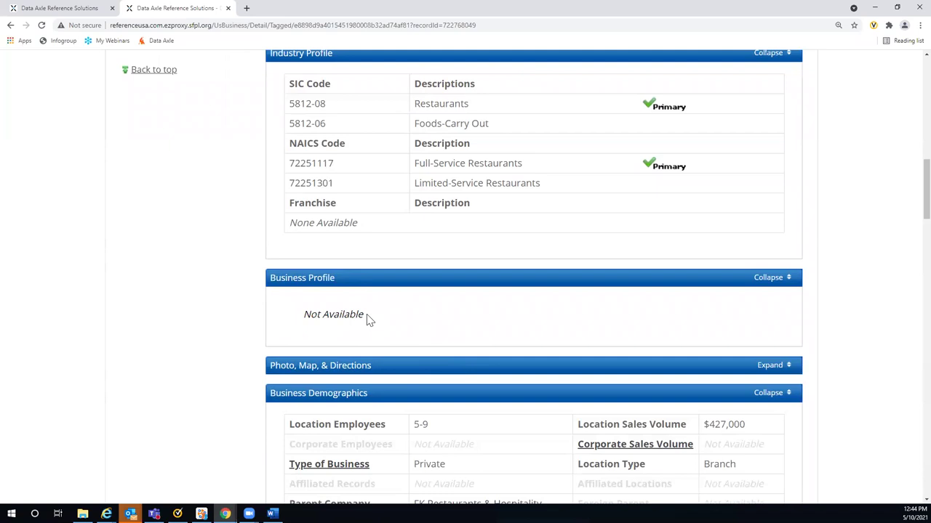
Step: Expand the Photo, Map, & Directions section to view the location map, and collapse it again
scroll(843, 307, down, 2)
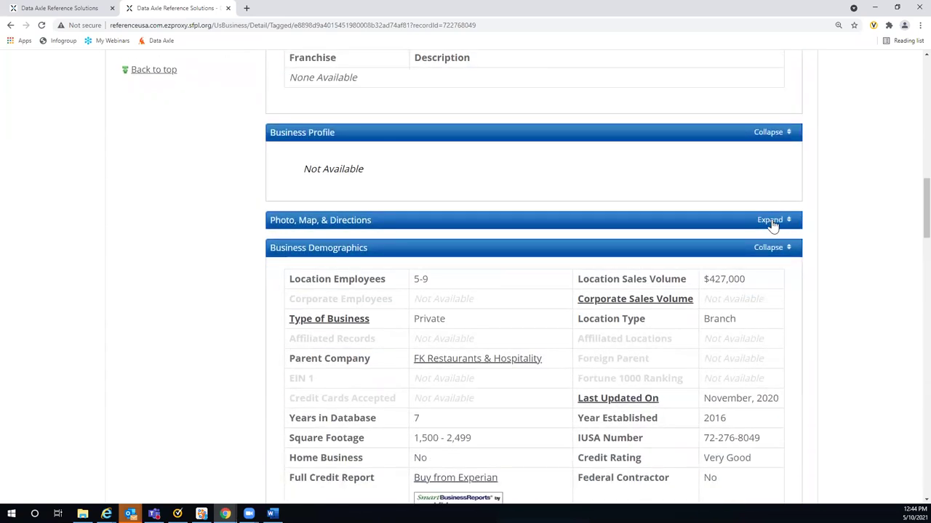
click(772, 222)
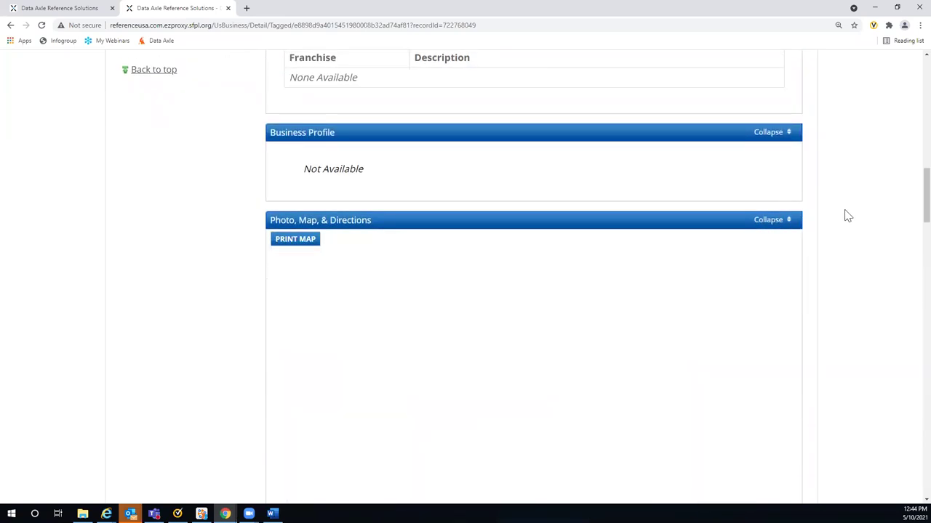
scroll(846, 215, down, 2)
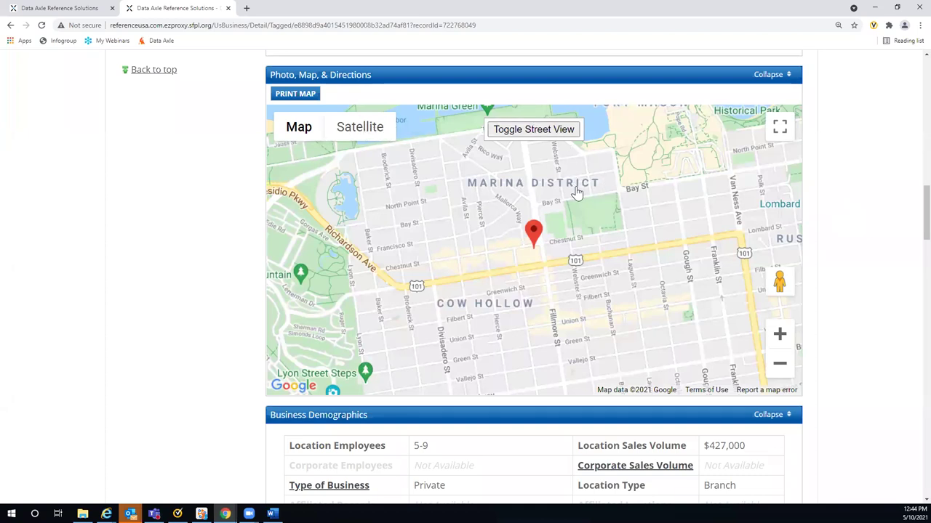
click(768, 74)
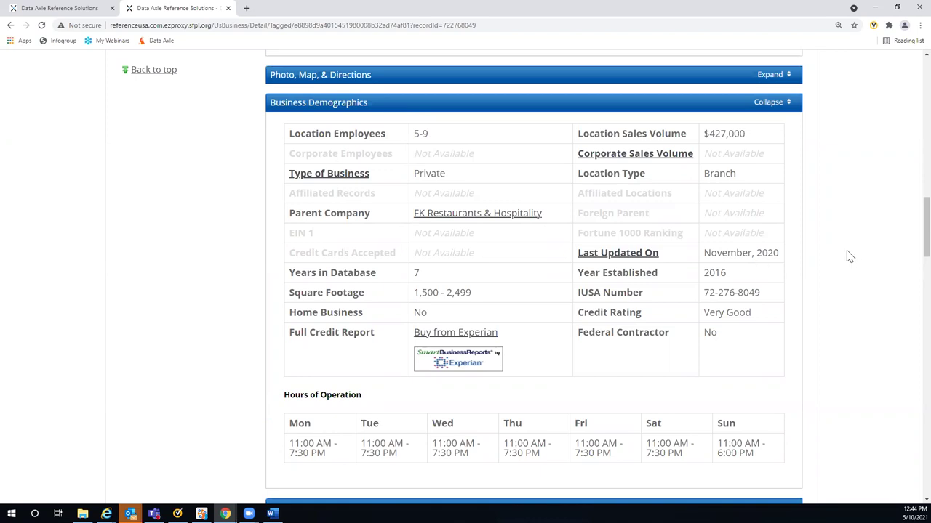
Step: Review the hours of operation, management directory and business demographics, and return to the beginning of the record
scroll(852, 256, down, 3)
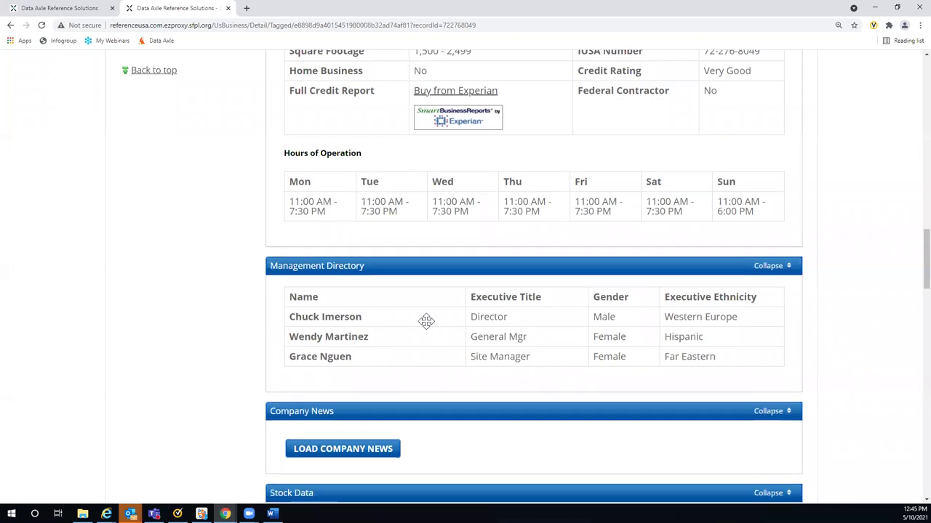
scroll(423, 324, up, 3)
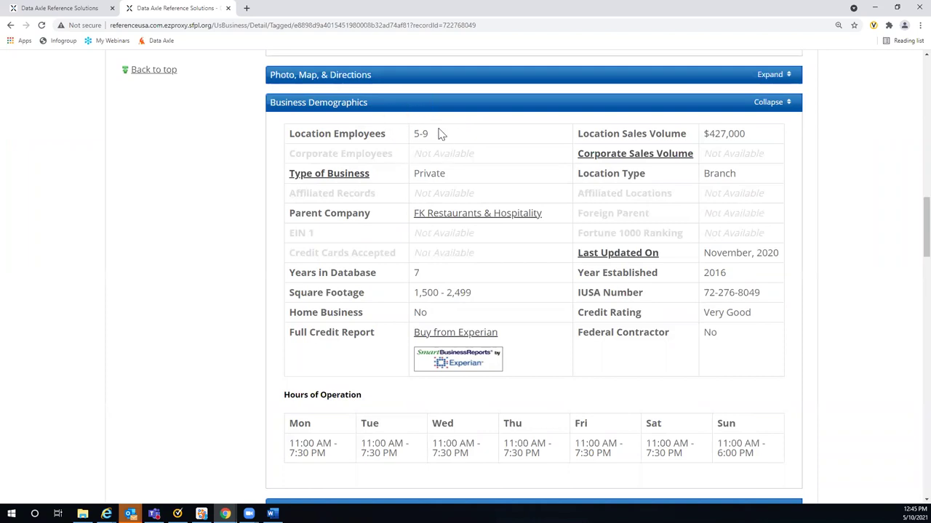
scroll(540, 153, up, 1)
scroll(540, 153, up, 8)
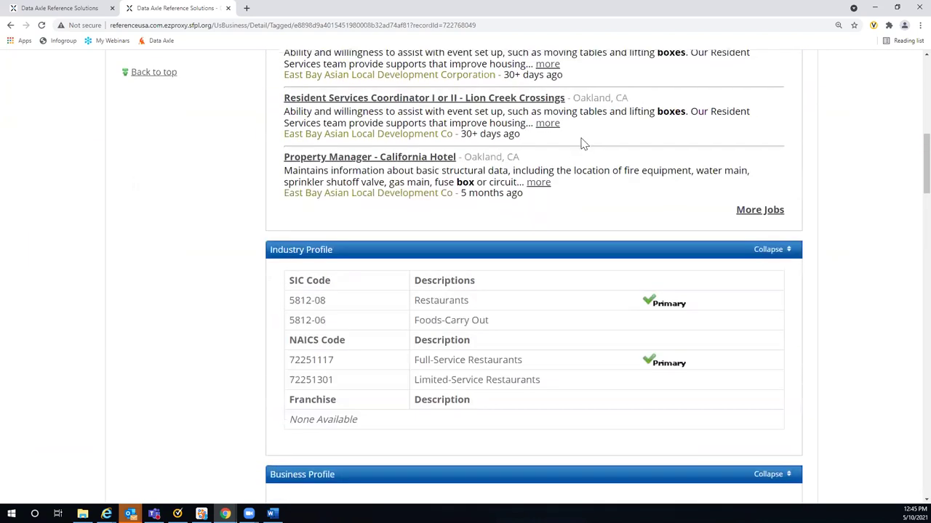
scroll(581, 143, up, 2)
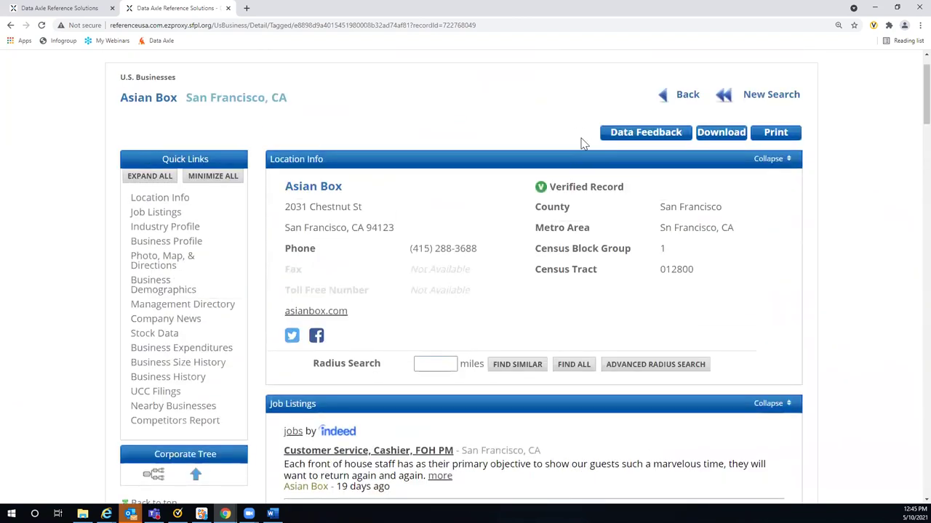
Step: Open the data feedback form for Asian Box and look through its correction fields
click(637, 136)
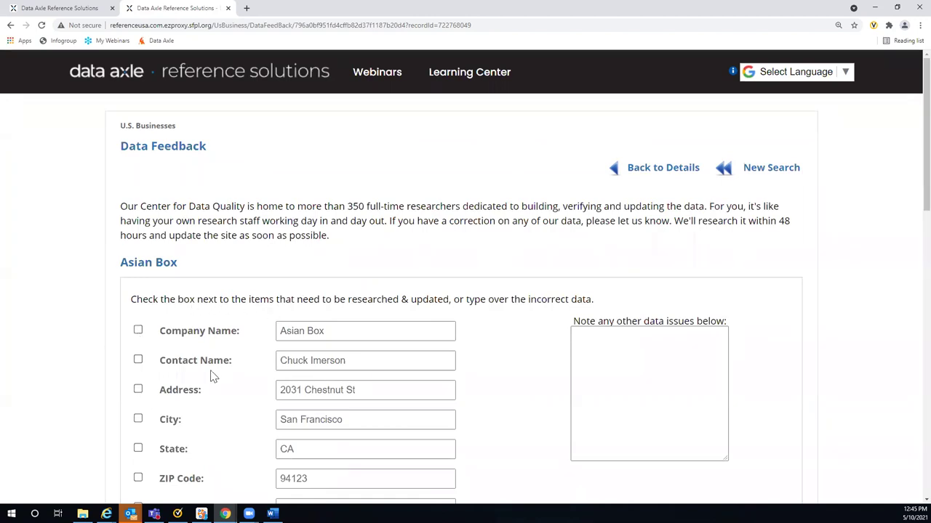
scroll(245, 364, down, 3)
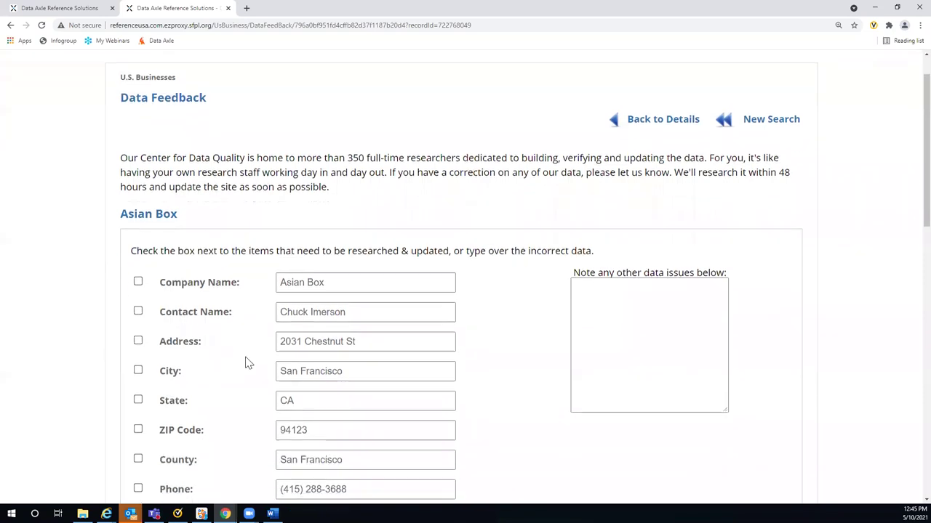
scroll(233, 437, down, 1)
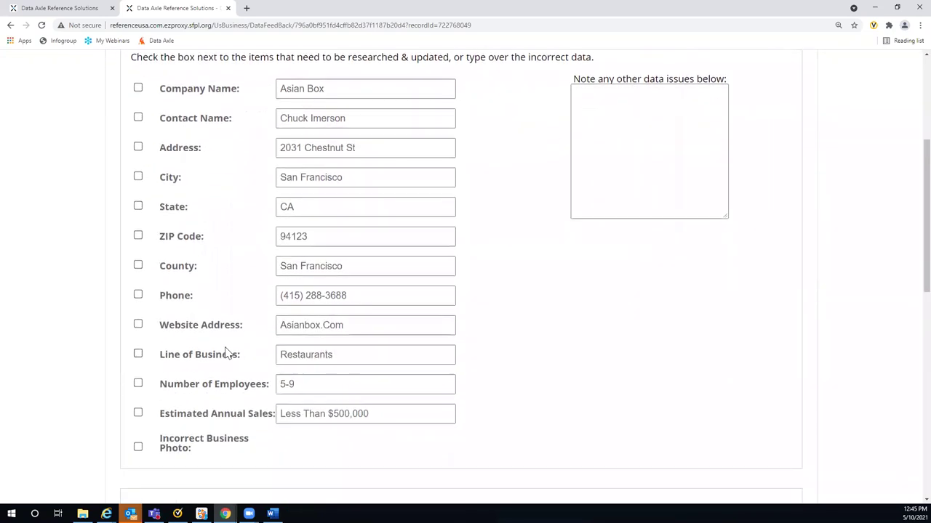
scroll(218, 437, down, 1)
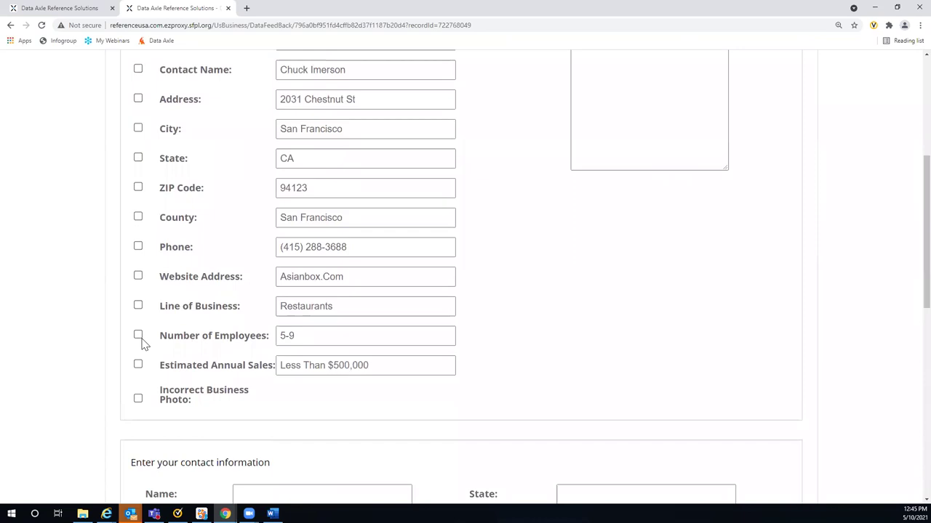
Step: Enter 15 as the corrected number of employees, look over the contact information section, and go back to the record details without submitting
drag(298, 333, 218, 325)
text(15)
scroll(259, 316, down, 5)
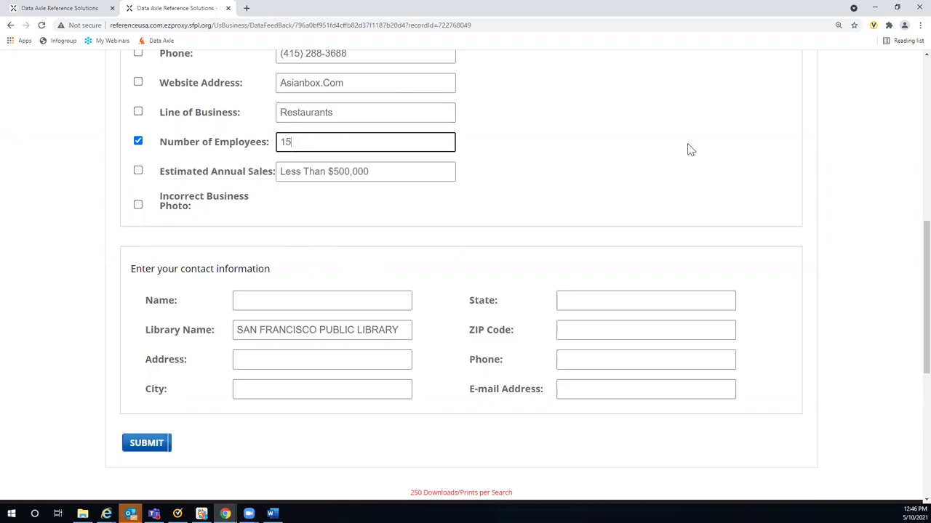
scroll(691, 145, up, 5)
click(636, 174)
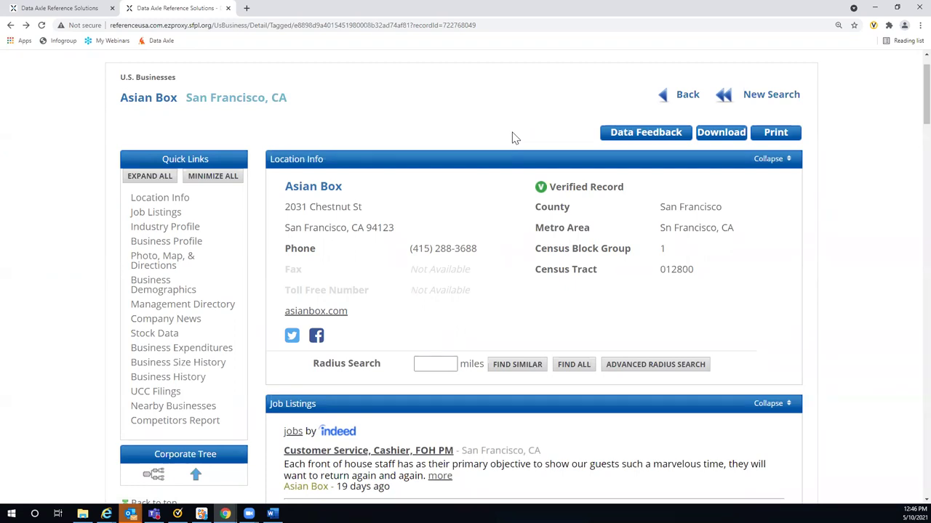
Step: Return from the Asian Box record to the results list and reopen the search criteria for revision
click(687, 100)
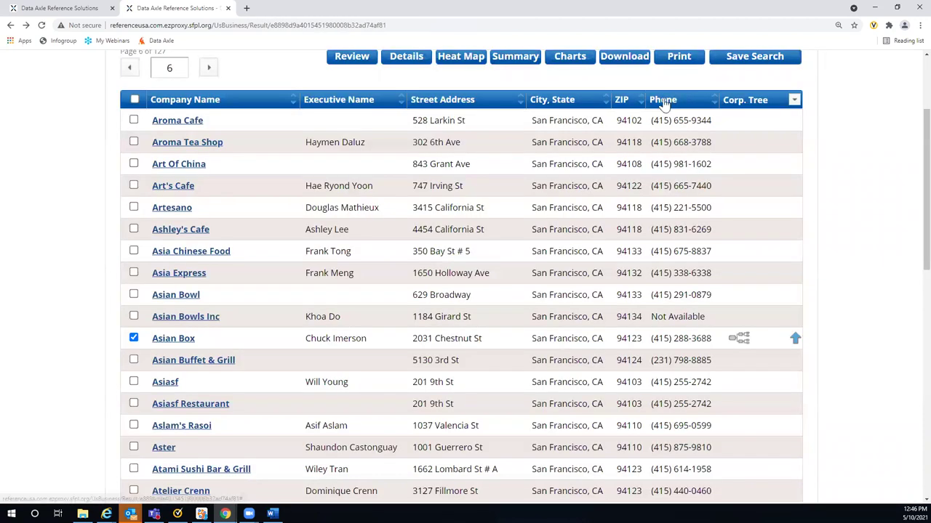
scroll(900, 109, up, 2)
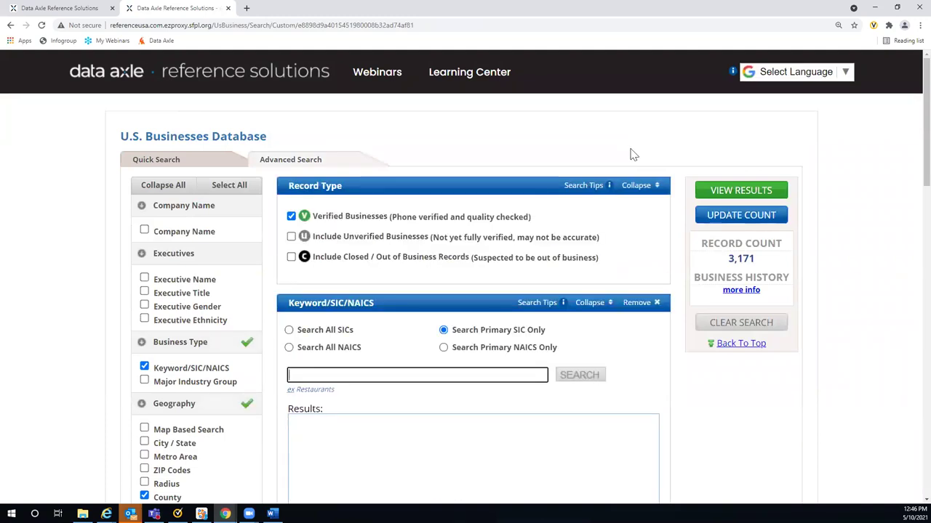
Step: Add the Number Of Employees and Web Address criteria to the restaurant search for San Francisco county
scroll(878, 165, down, 3)
scroll(879, 166, down, 1)
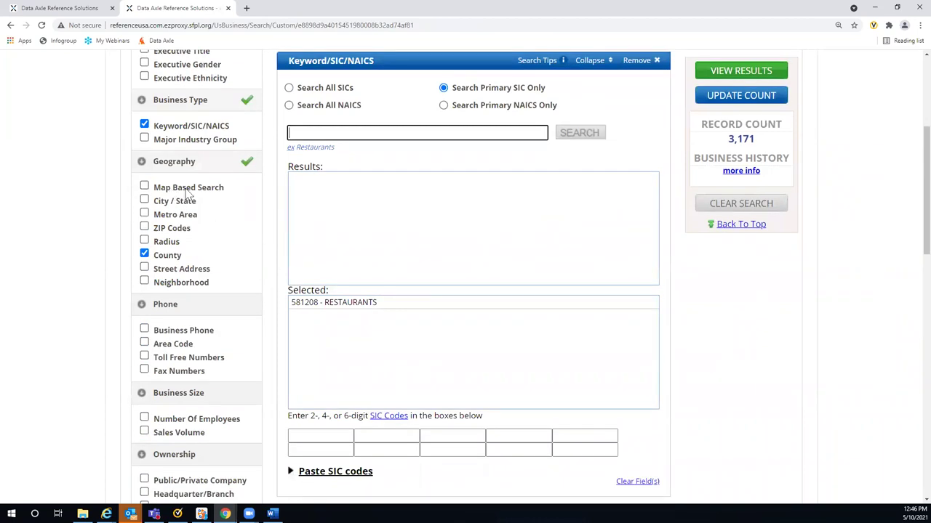
scroll(266, 218, down, 3)
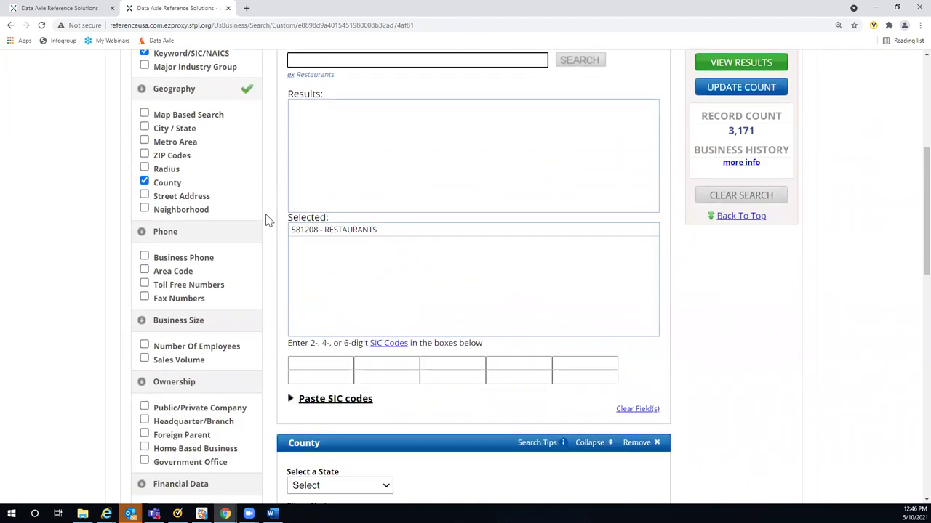
click(145, 225)
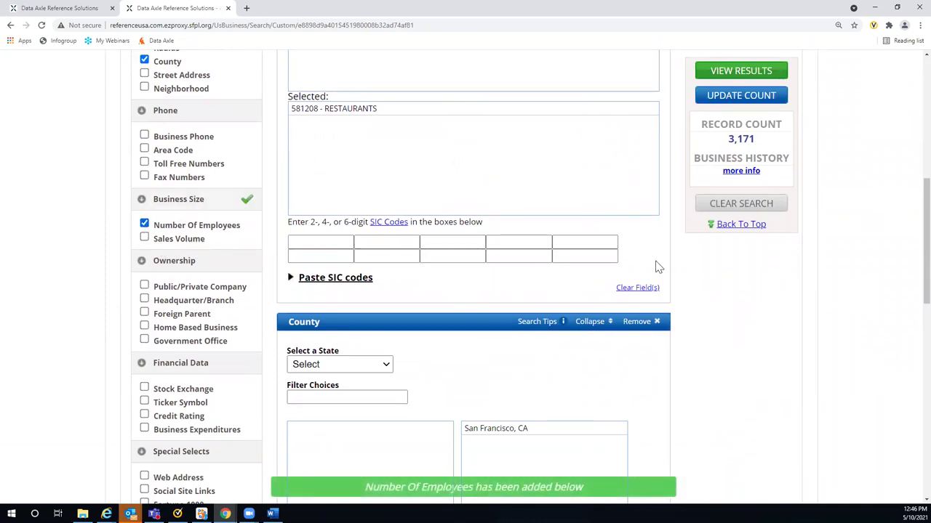
scroll(731, 266, down, 2)
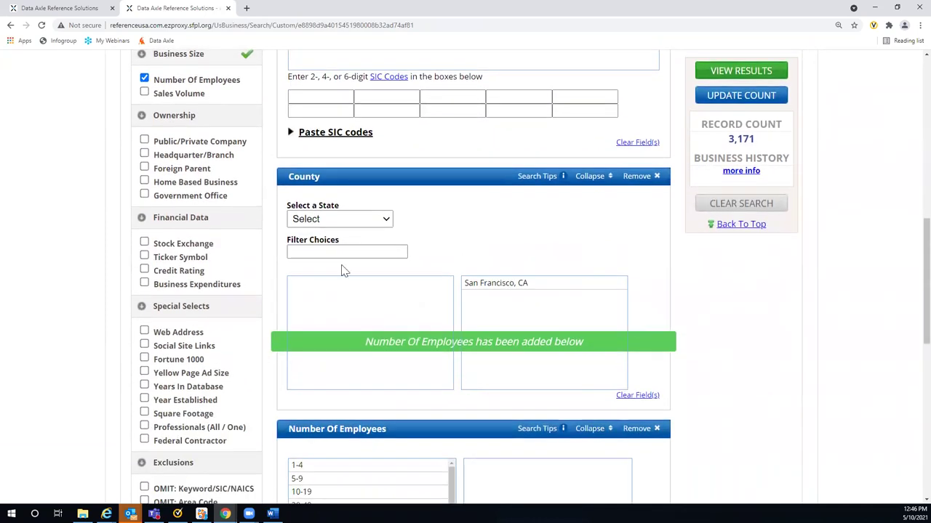
click(144, 332)
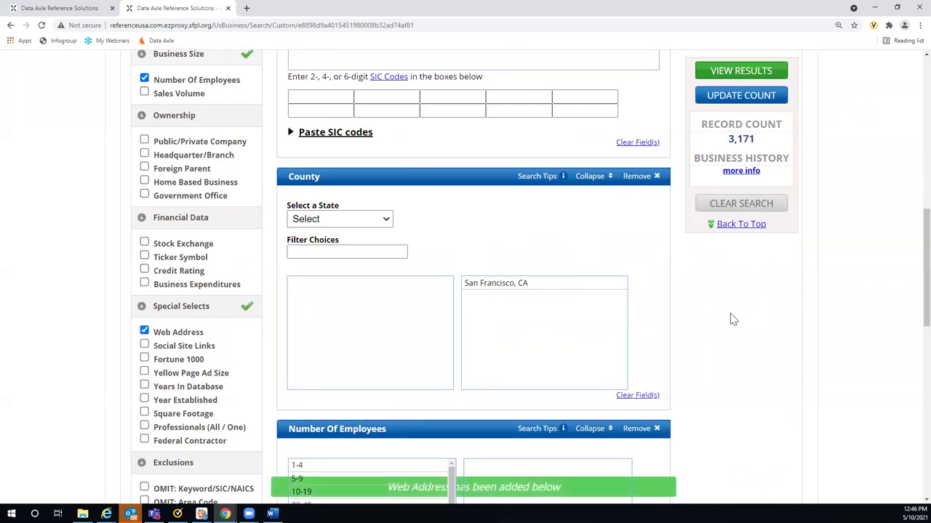
Step: Limit the restaurant search to businesses with 1-4 or 20-49 employees and to only companies with a web address
scroll(731, 316, down, 3)
click(333, 275)
click(336, 313)
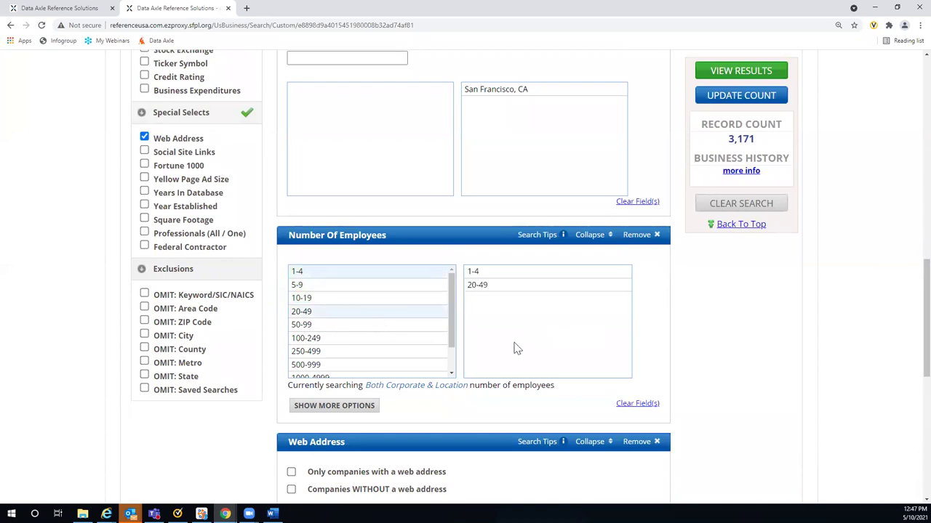
scroll(460, 380, down, 1)
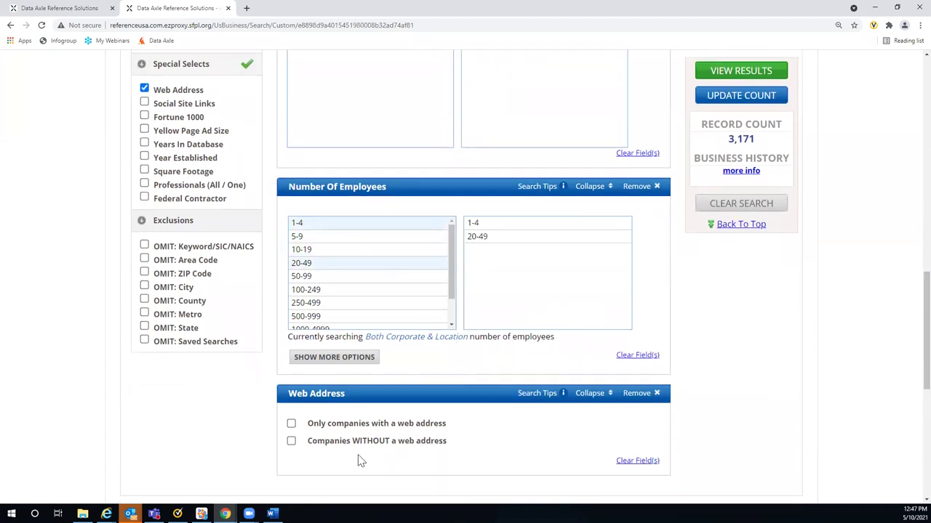
click(291, 424)
Step: Remove the County criterion from the restaurant search and add Map Based Search as the geography criterion instead
scroll(810, 339, up, 4)
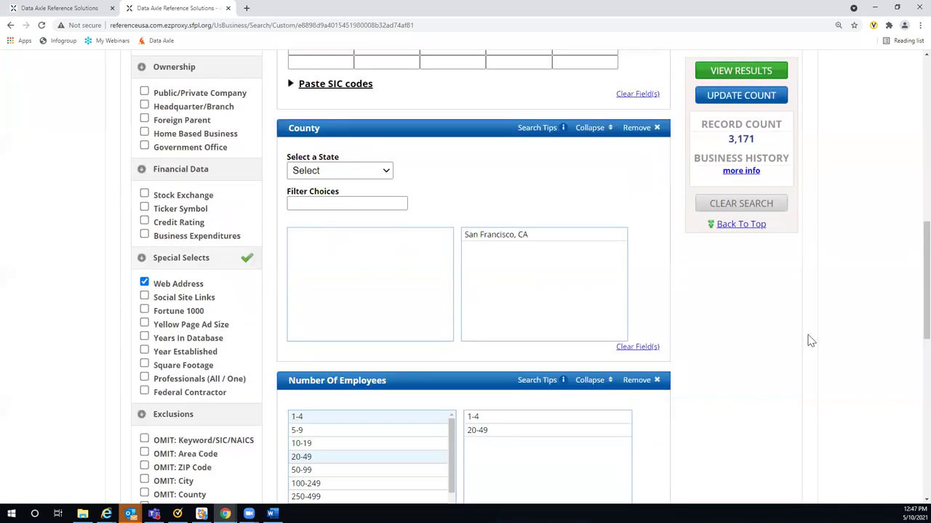
scroll(811, 341, up, 2)
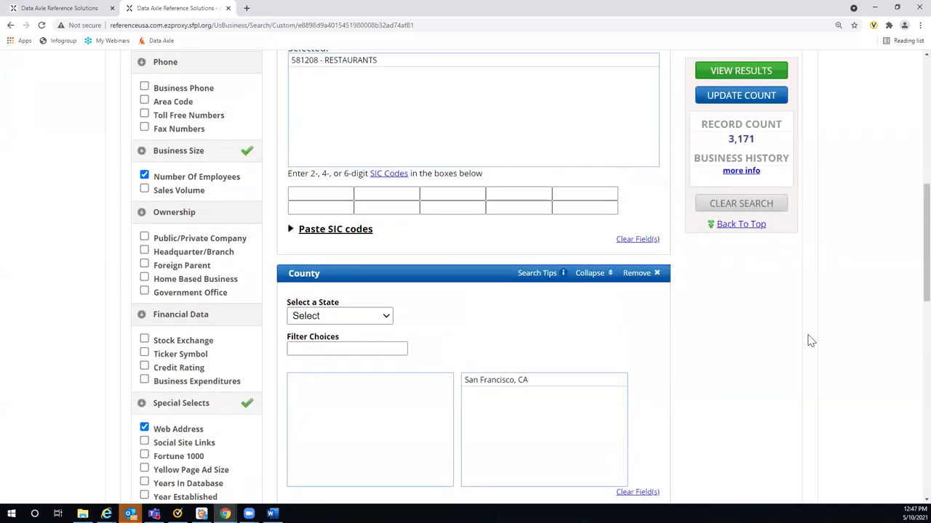
click(631, 273)
scroll(258, 273, up, 3)
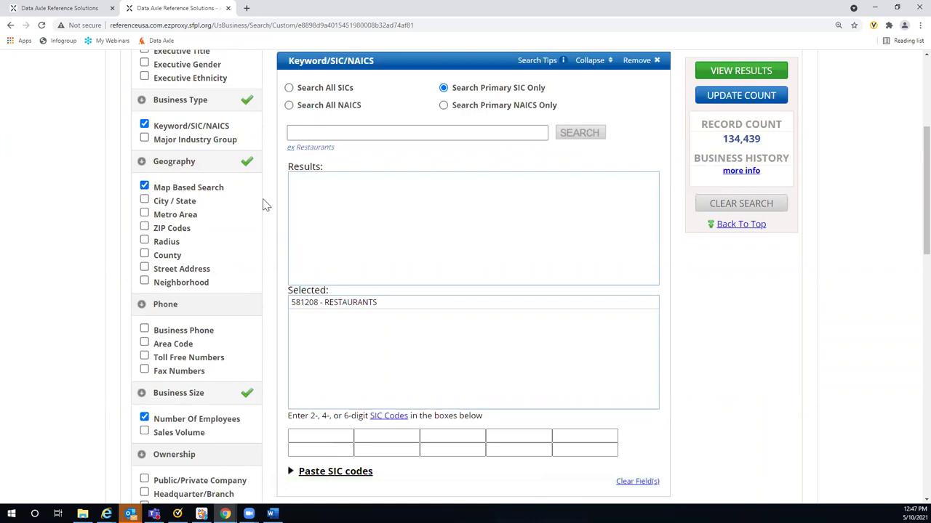
Step: Open the map of the Map Based Search and start entering a zoom location beginning with 9
scroll(733, 317, down, 1)
scroll(733, 316, down, 4)
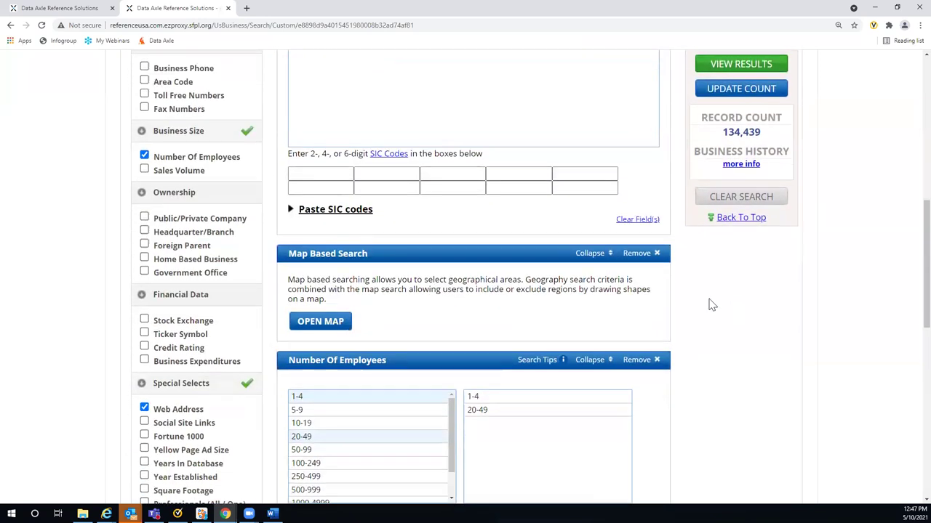
click(321, 293)
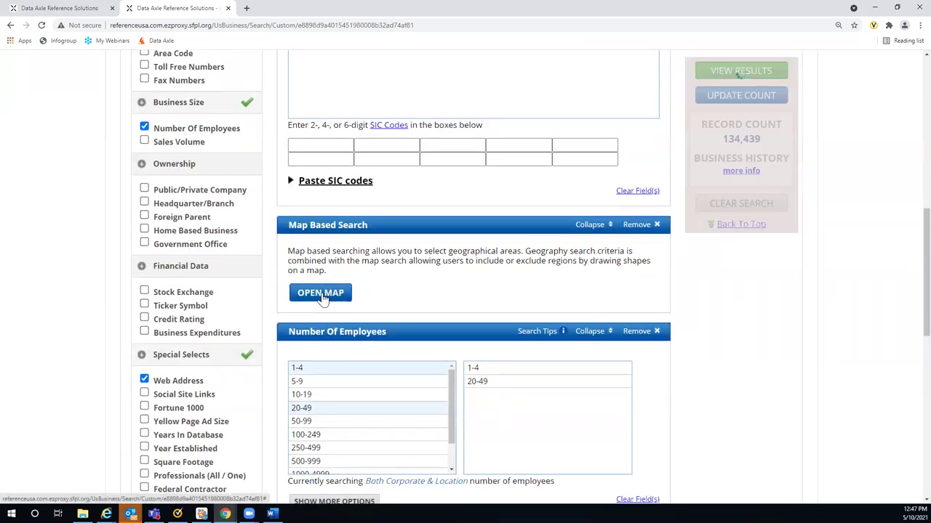
click(318, 294)
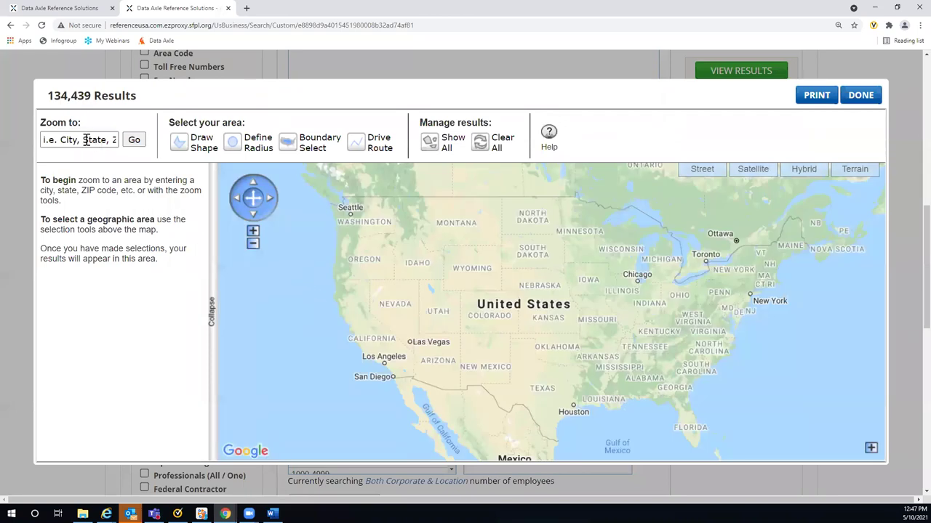
click(44, 139)
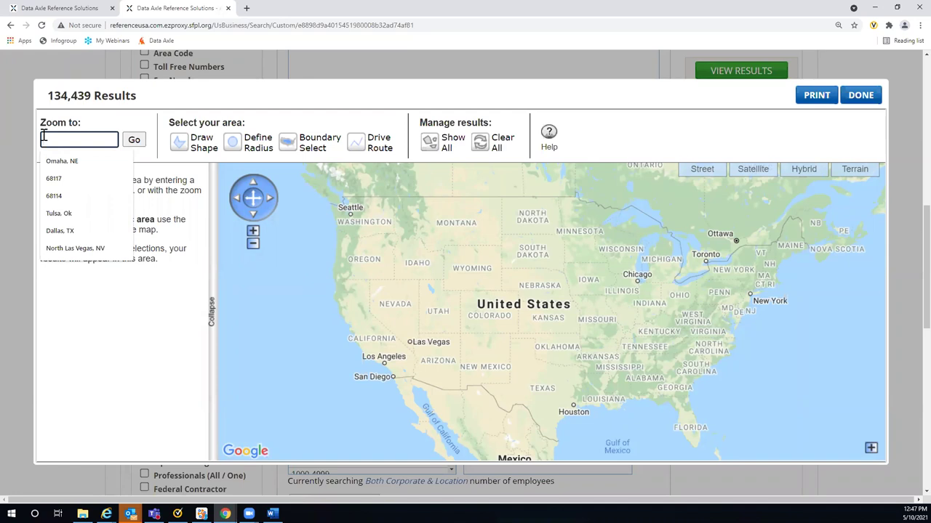
text(9)
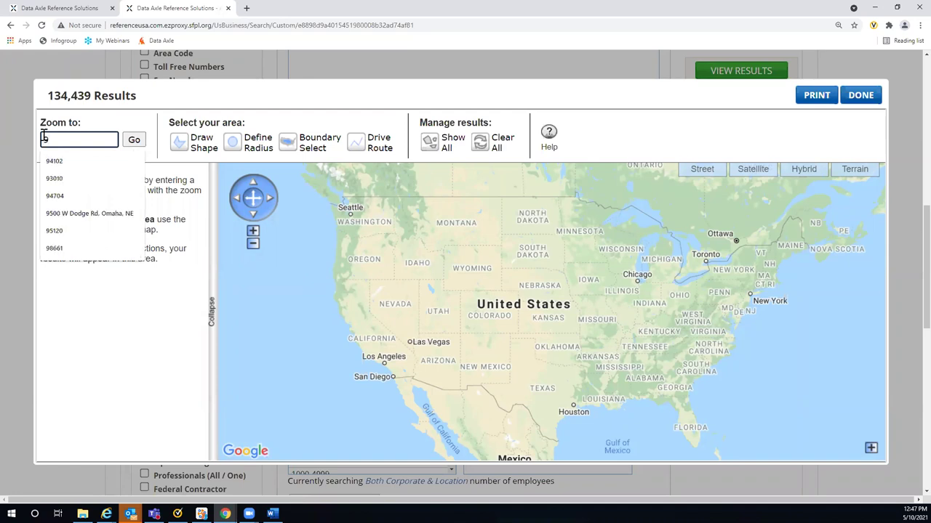
Step: Zoom the search map to ZIP code 94102
text(4)
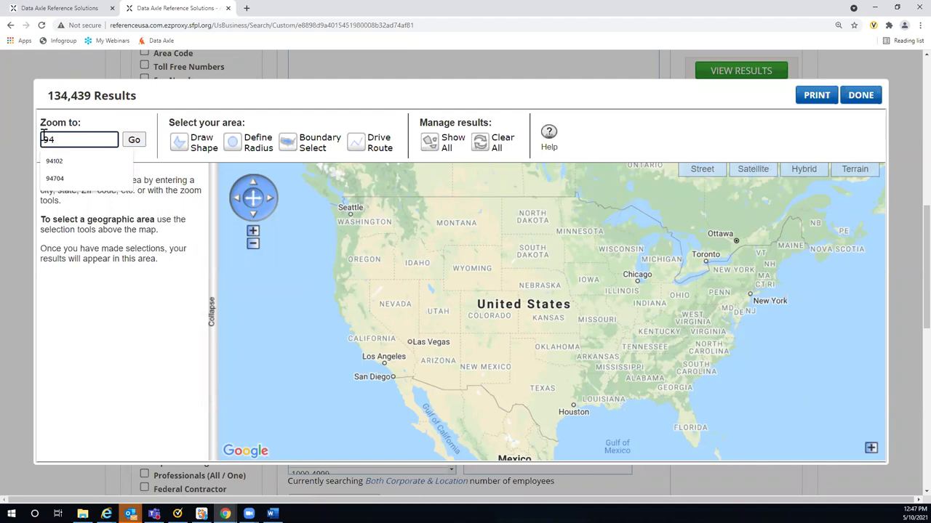
text(102)
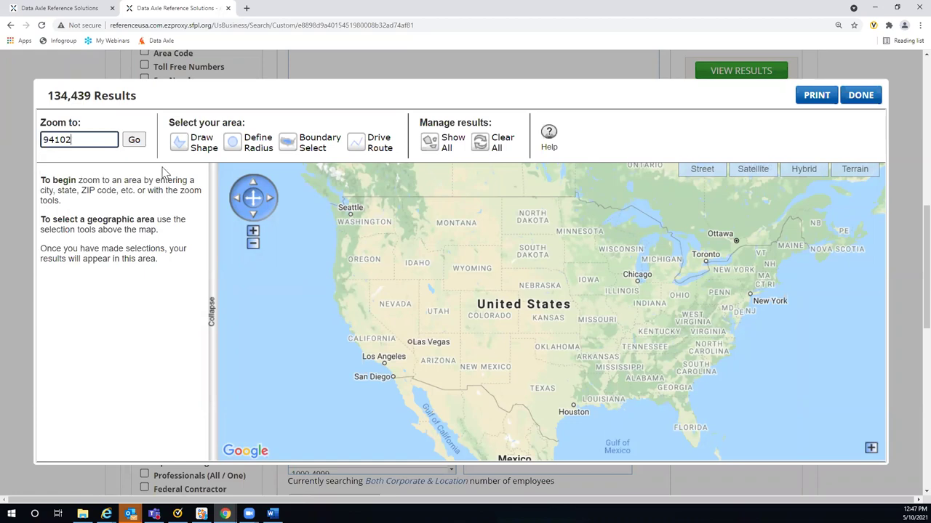
click(134, 142)
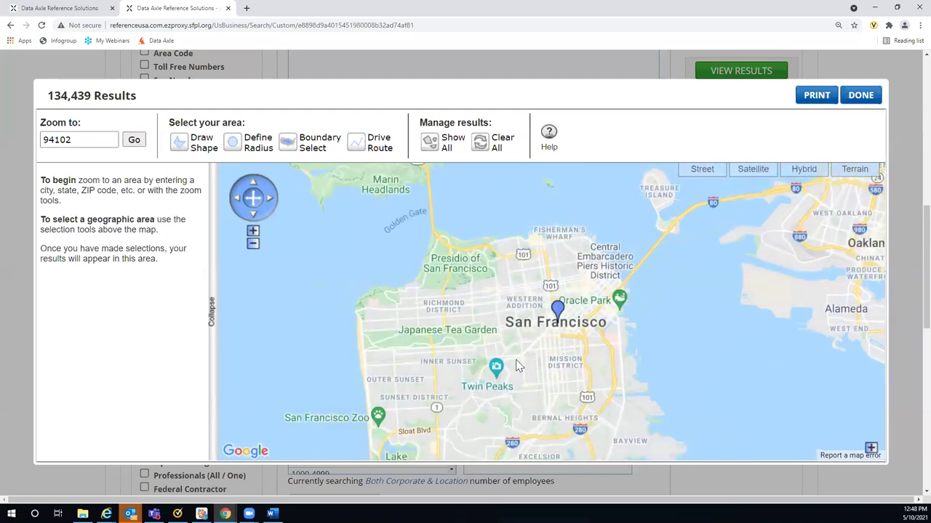
Step: Draw a four-sided search shape over San Francisco from Twin Peaks to the east shore, Fisherman's Wharf and the northwest coast
scroll(909, 260, down, 1)
scroll(909, 260, down, 2)
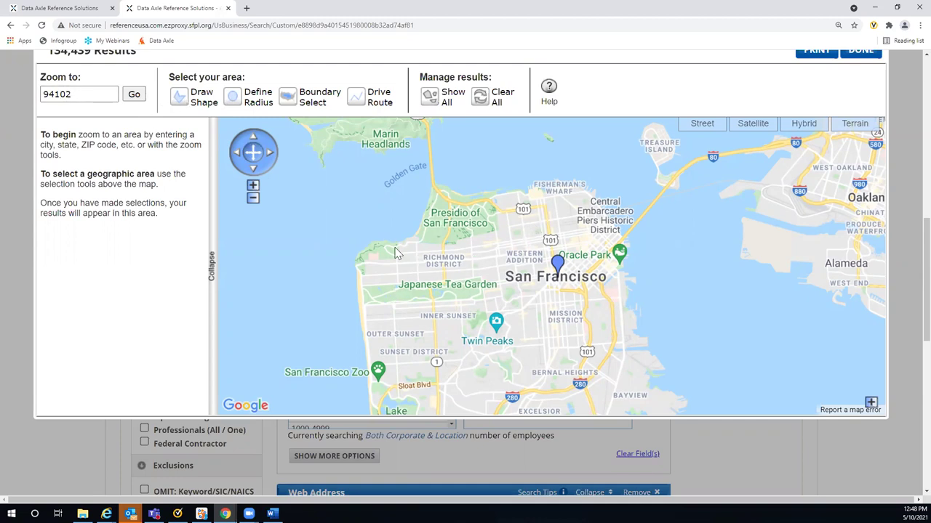
click(179, 98)
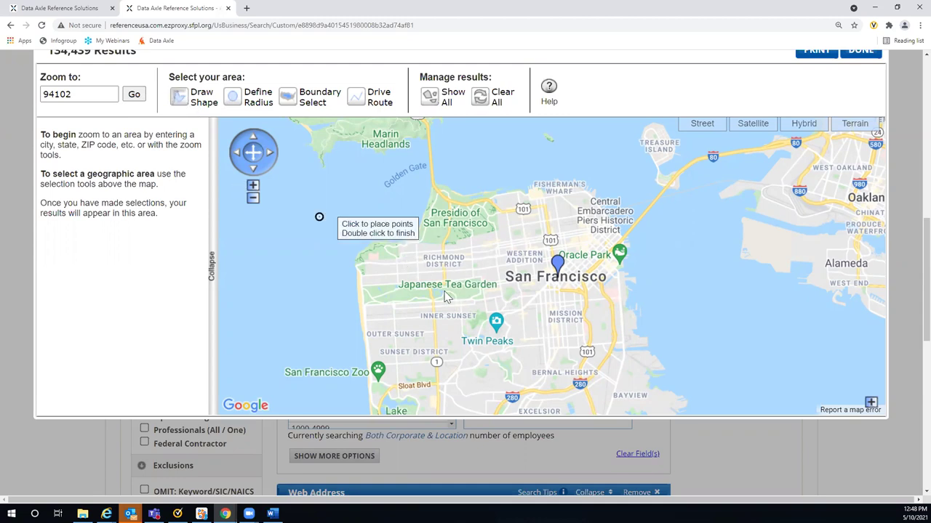
click(503, 337)
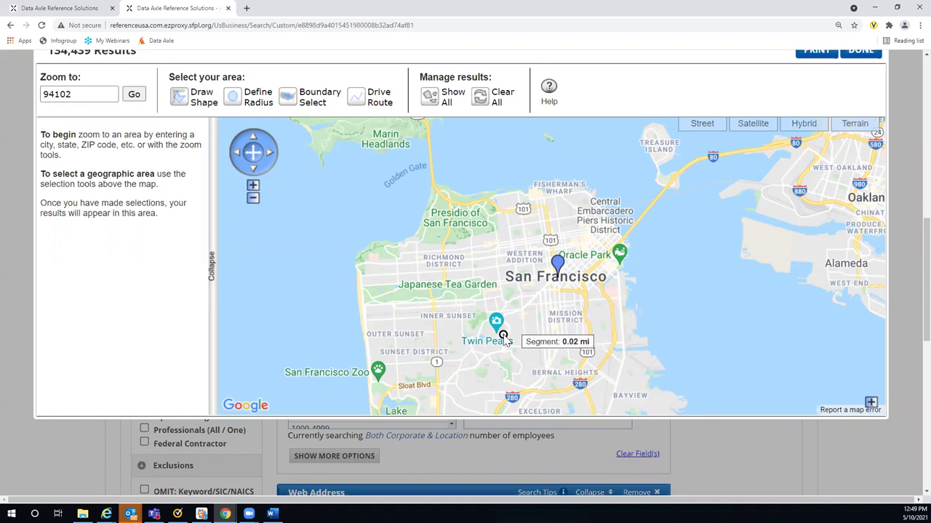
click(614, 310)
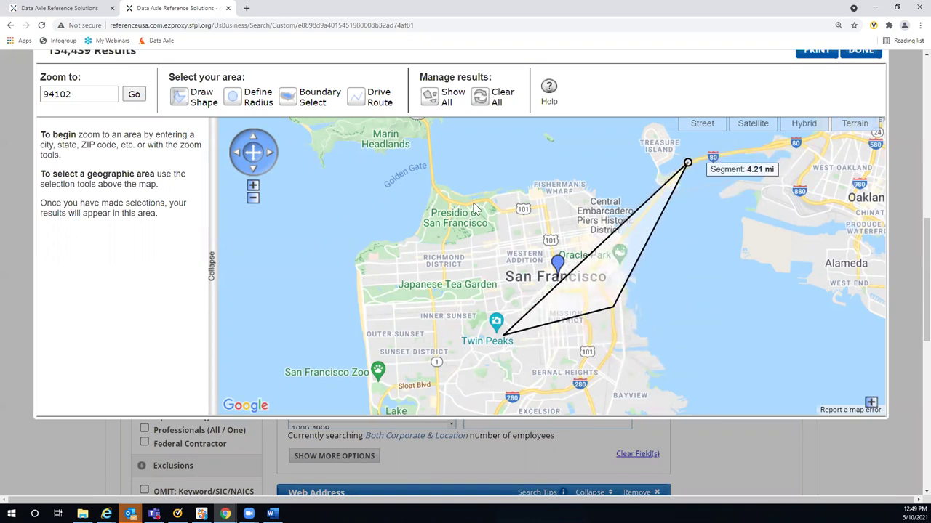
click(557, 190)
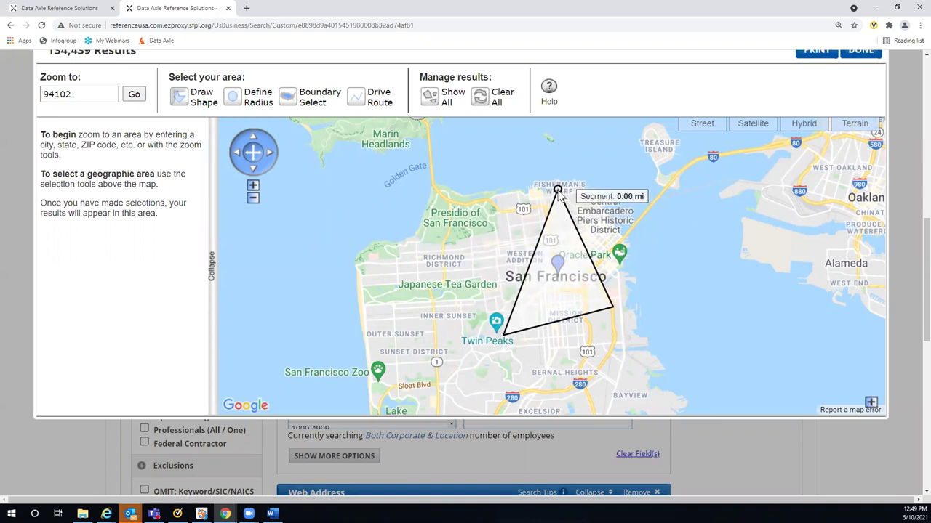
double_click(359, 262)
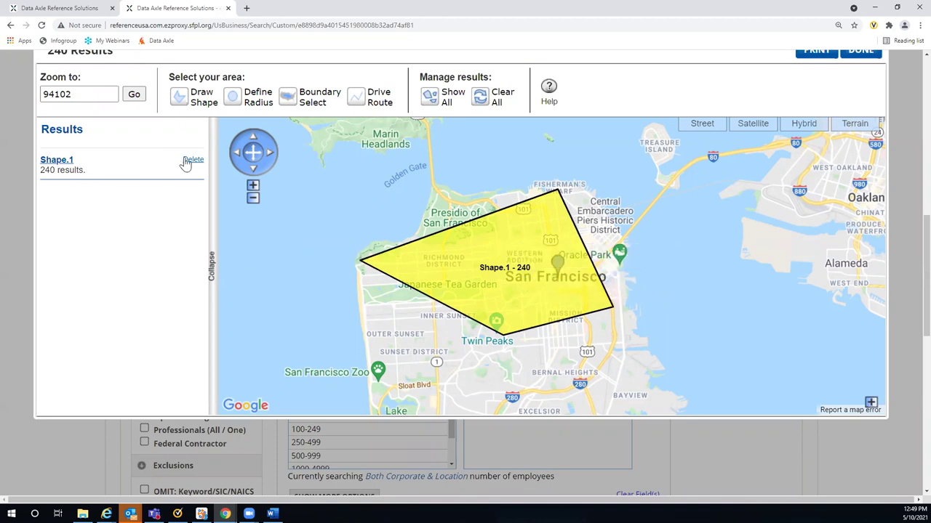
Step: Draw a second, smaller shape inside the western corner of the first, covering the Richmond District area
click(182, 97)
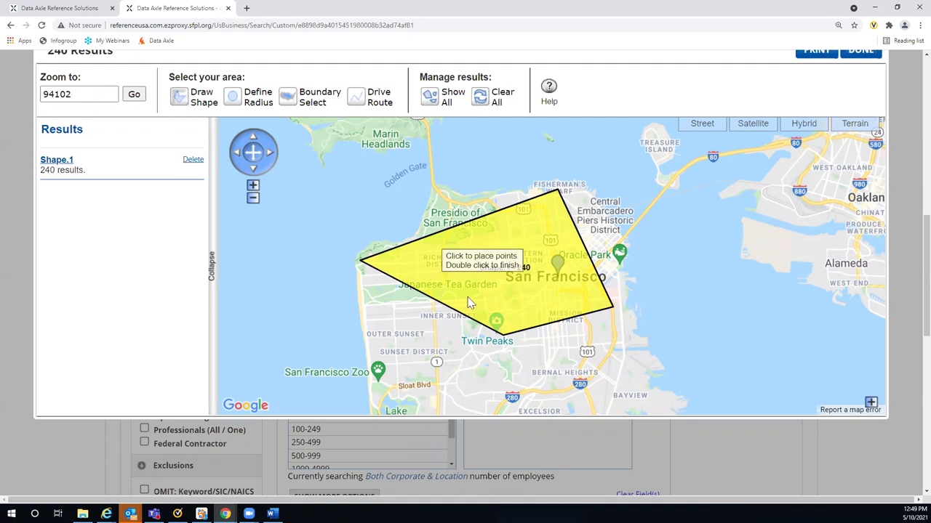
click(456, 231)
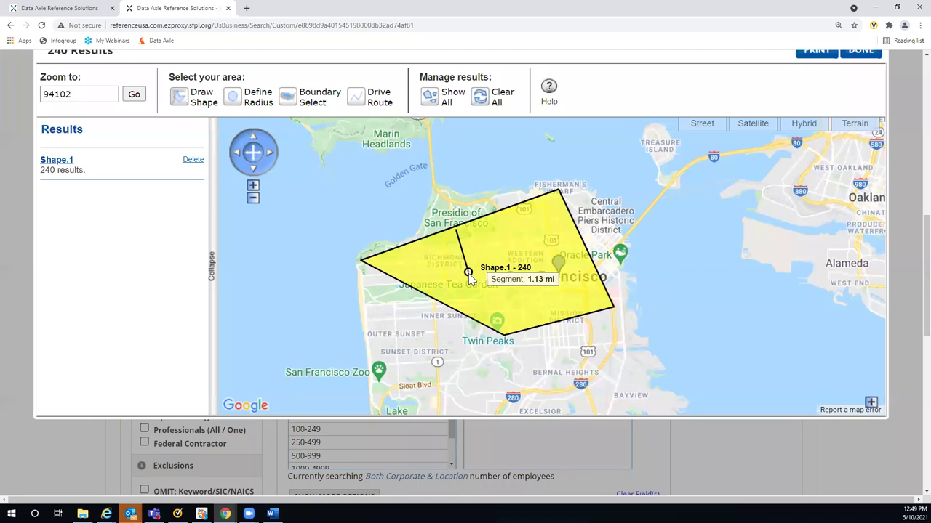
click(468, 273)
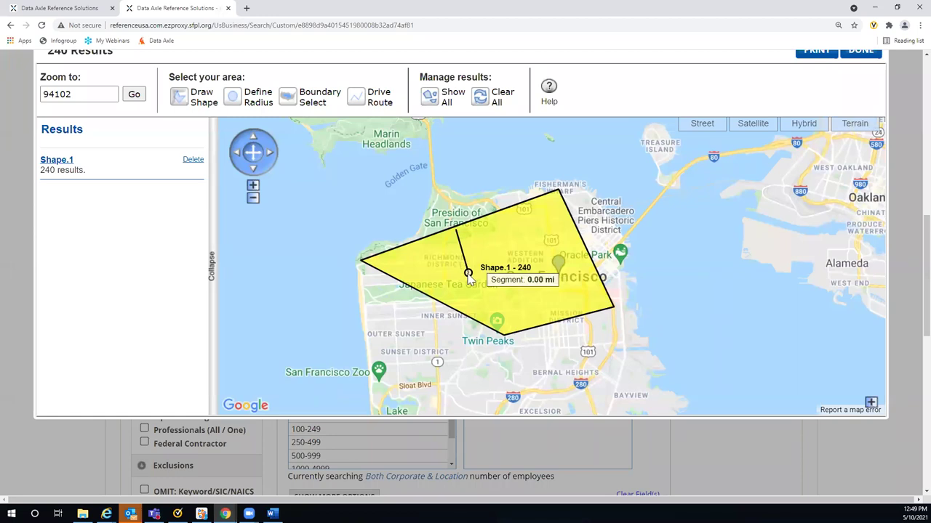
click(403, 282)
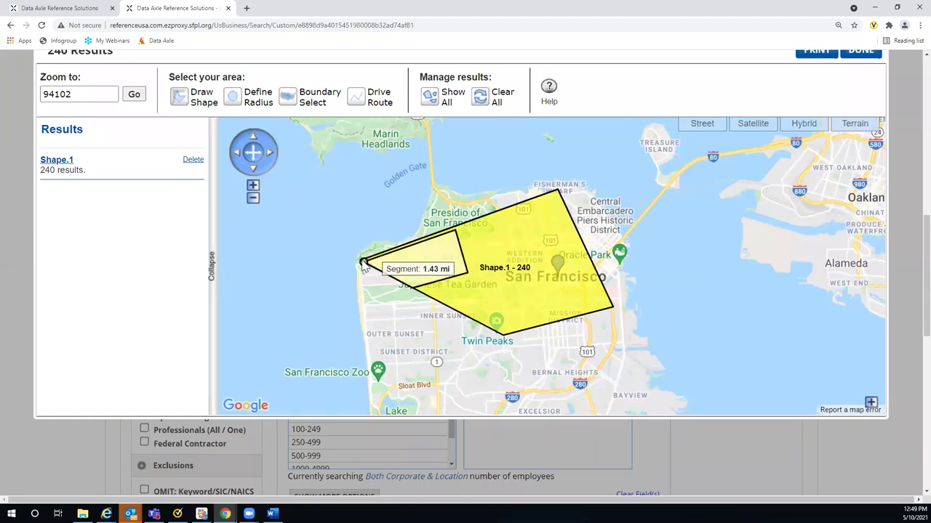
click(360, 260)
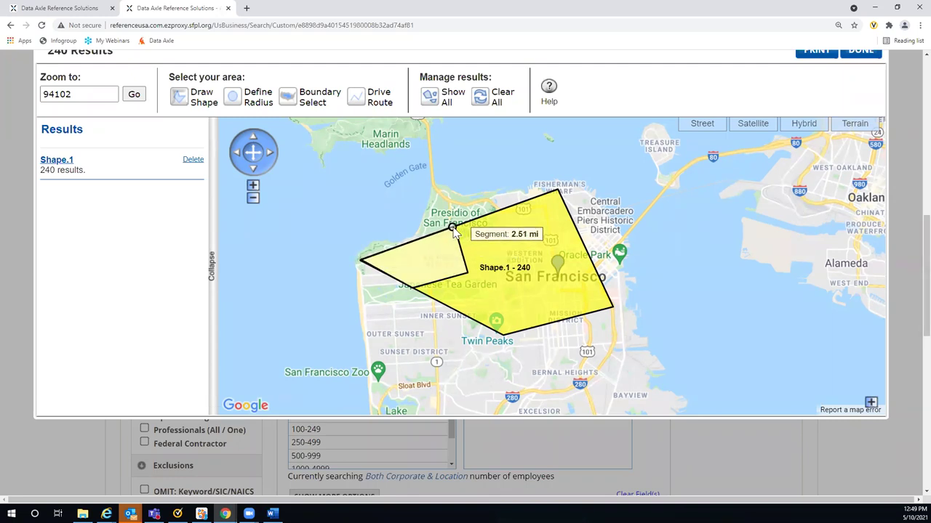
click(451, 228)
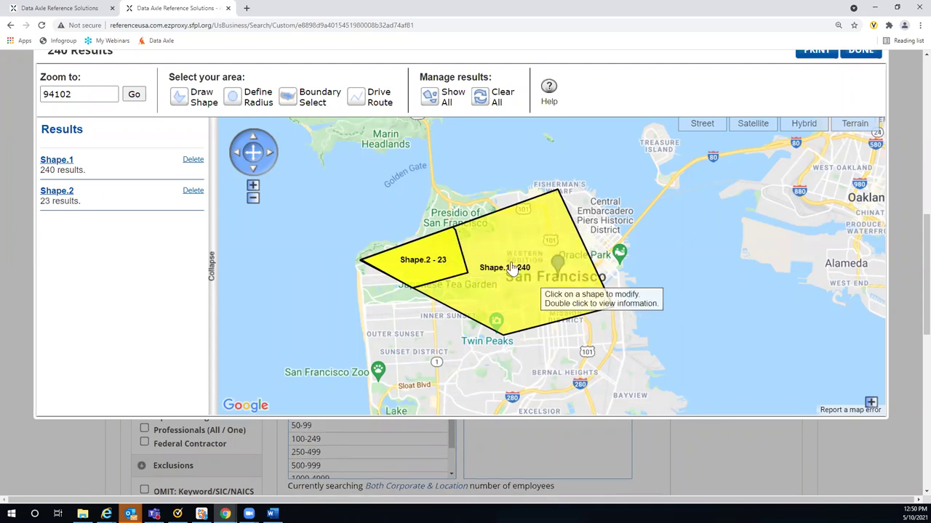
Step: Set the smaller western shape, Shape.2, to Exclude so its businesses are removed from the selection
double_click(425, 259)
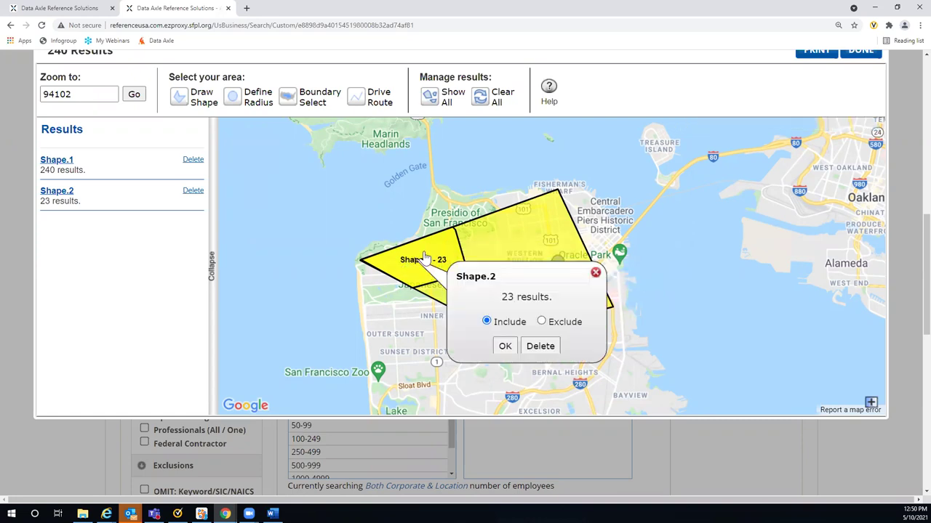
click(541, 323)
click(504, 346)
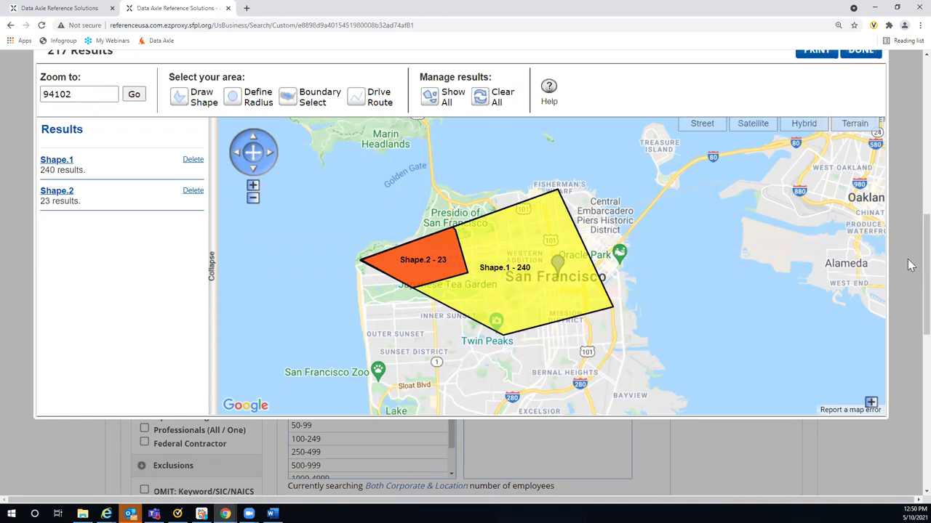
Step: Check the updated record count, and delete both drawn shapes from the map results
scroll(908, 264, up, 3)
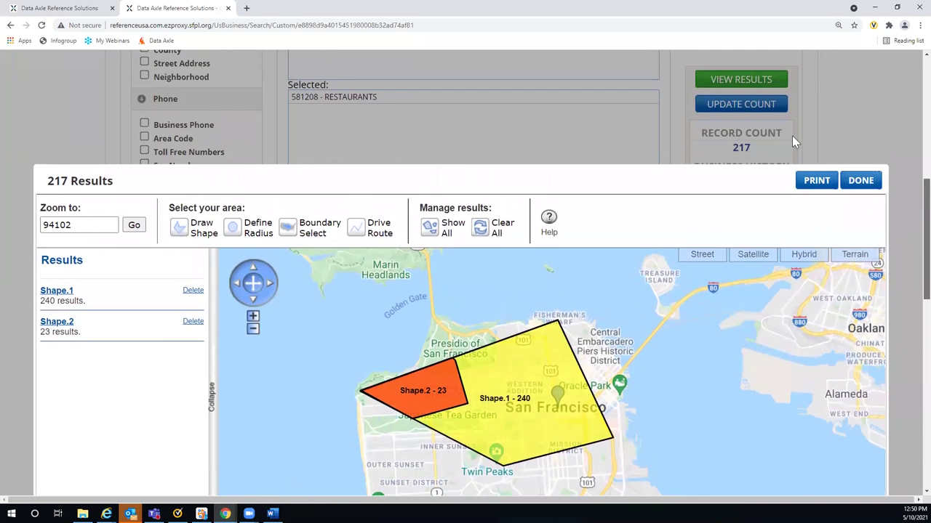
scroll(795, 142, down, 1)
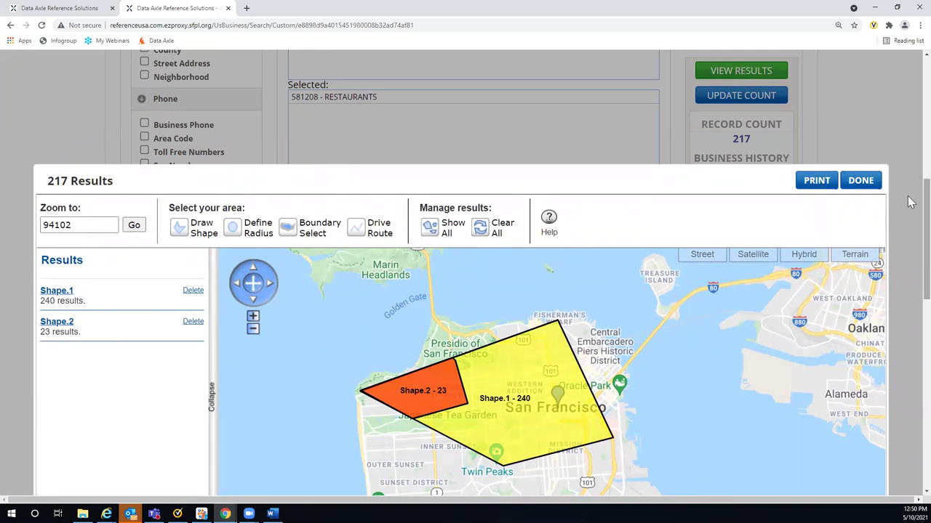
scroll(911, 210, down, 2)
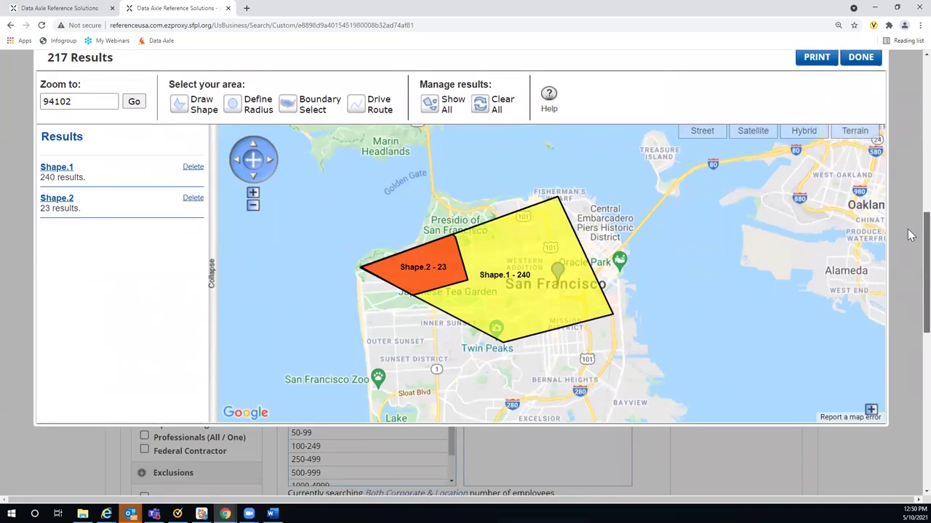
click(193, 168)
click(192, 169)
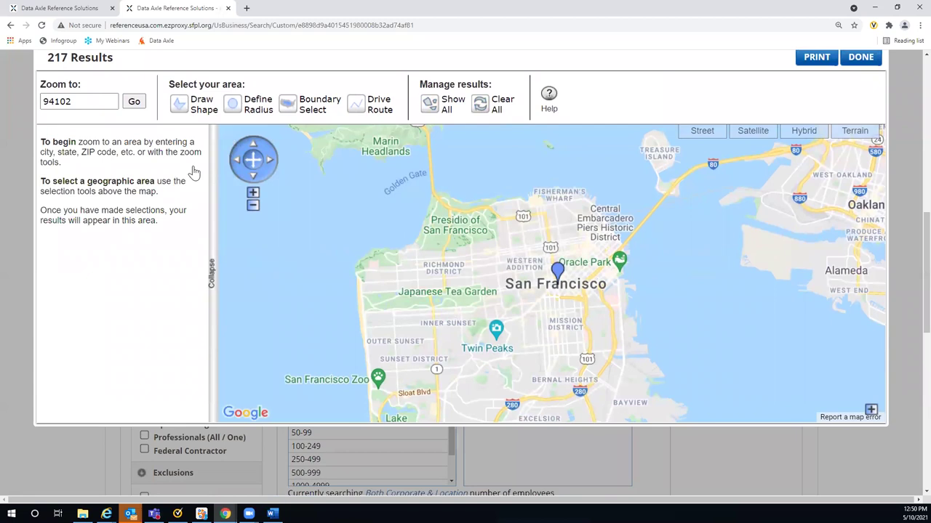
Step: Define a circular search area of about 2 mi radius centred on the San Francisco marker
click(233, 108)
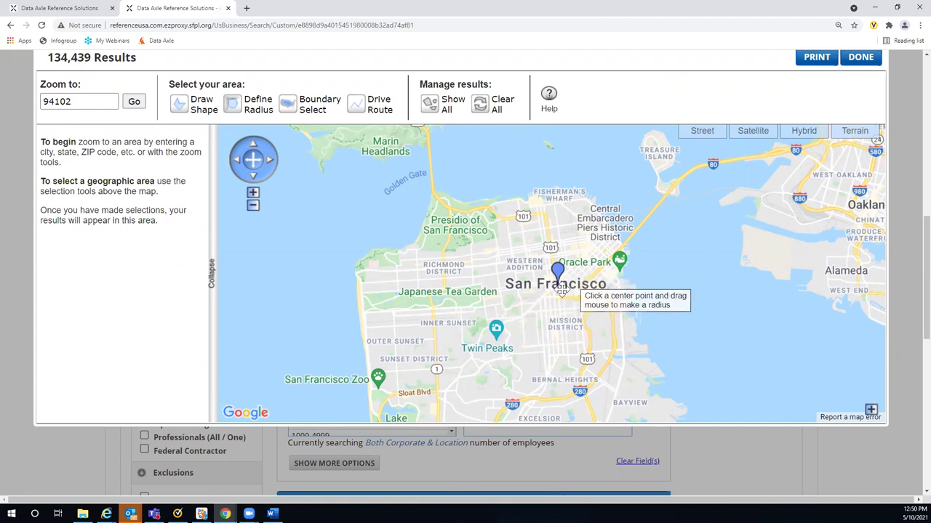
mouse_move(560, 289)
mouse_down()
mouse_move(574, 343)
mouse_move(546, 262)
mouse_move(545, 270)
mouse_move(590, 274)
mouse_move(629, 259)
mouse_up()
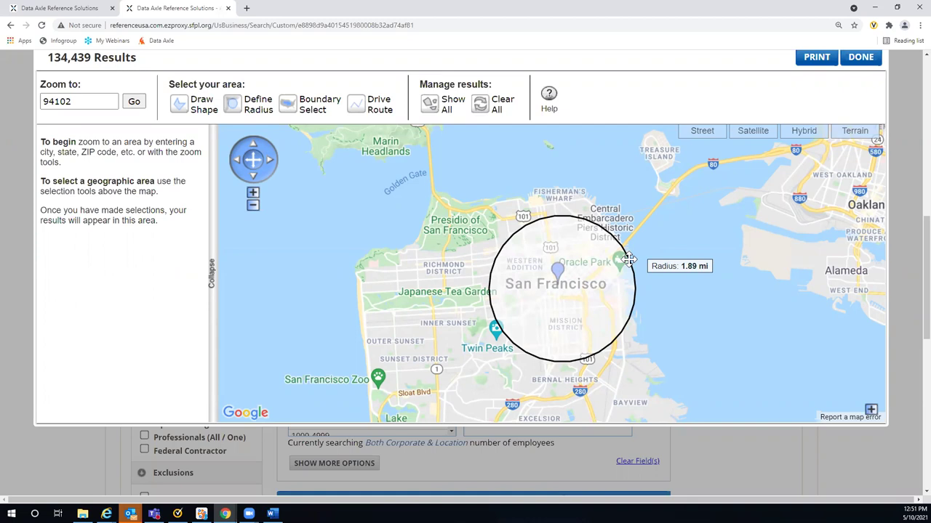
drag(629, 259, 631, 263)
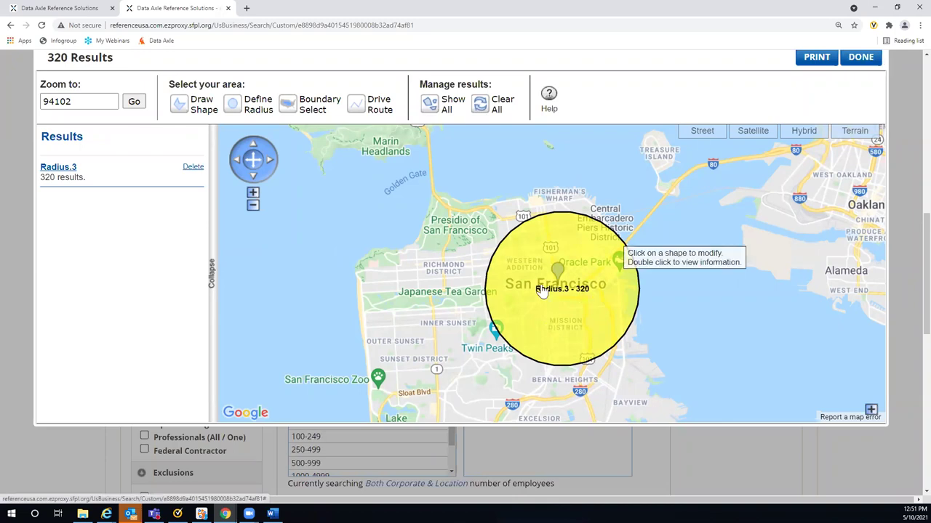
Step: Define a second circle of about 1.18 mi radius overlapping the first circle's western edge, and set it to Exclude
click(233, 109)
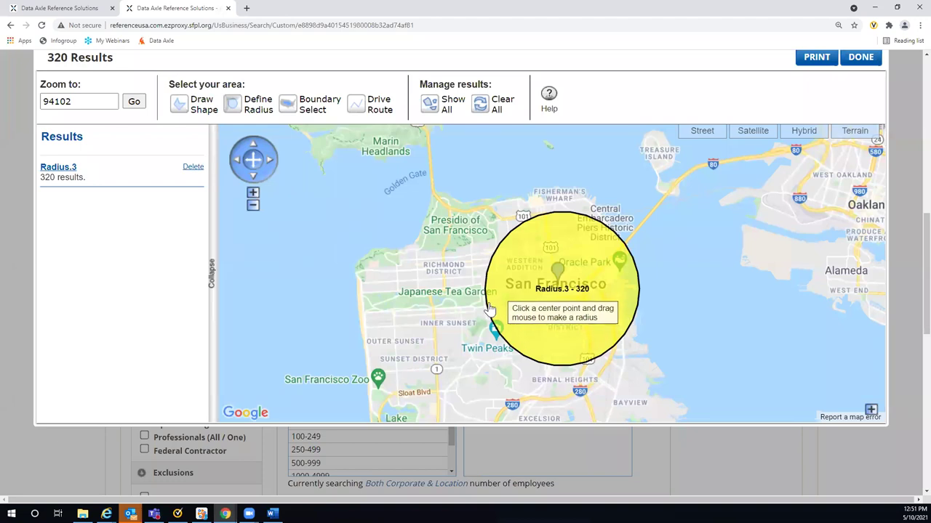
drag(489, 302, 488, 349)
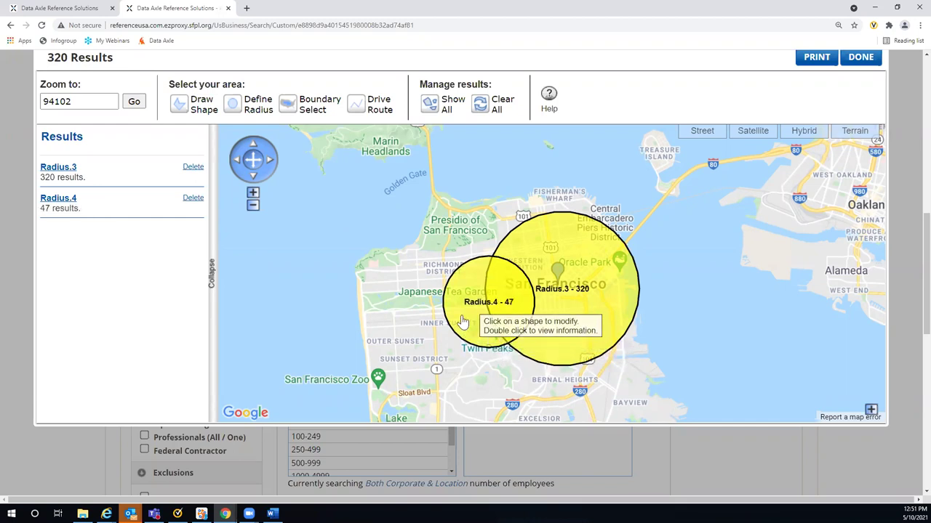
double_click(463, 322)
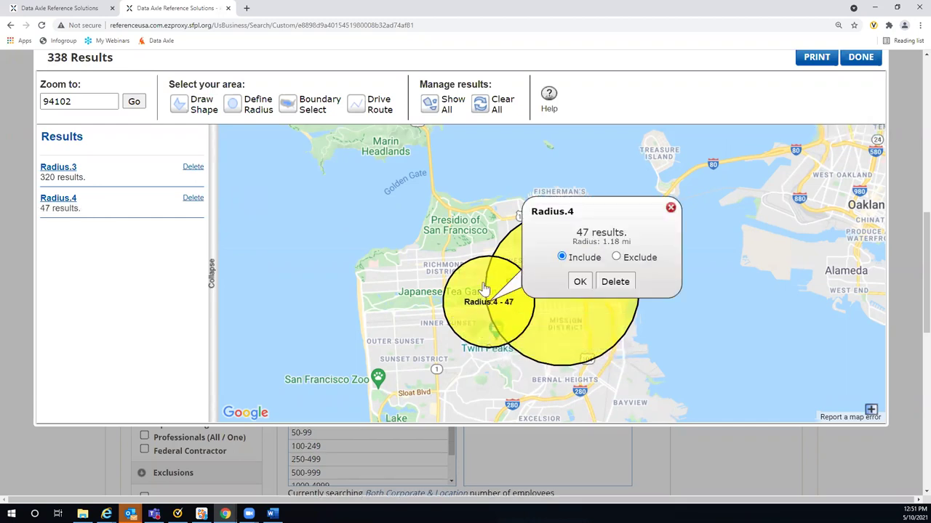
click(617, 258)
click(579, 282)
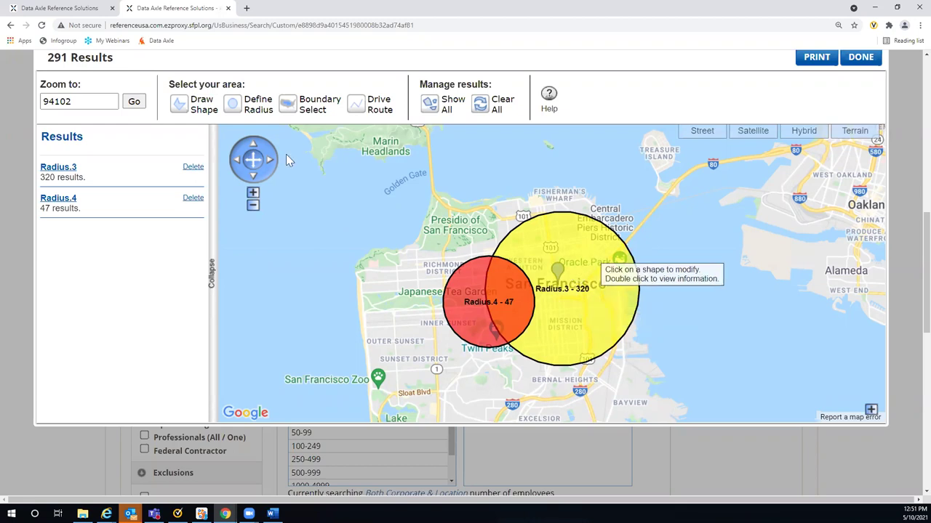
Step: Delete both radius areas from the map results
click(193, 168)
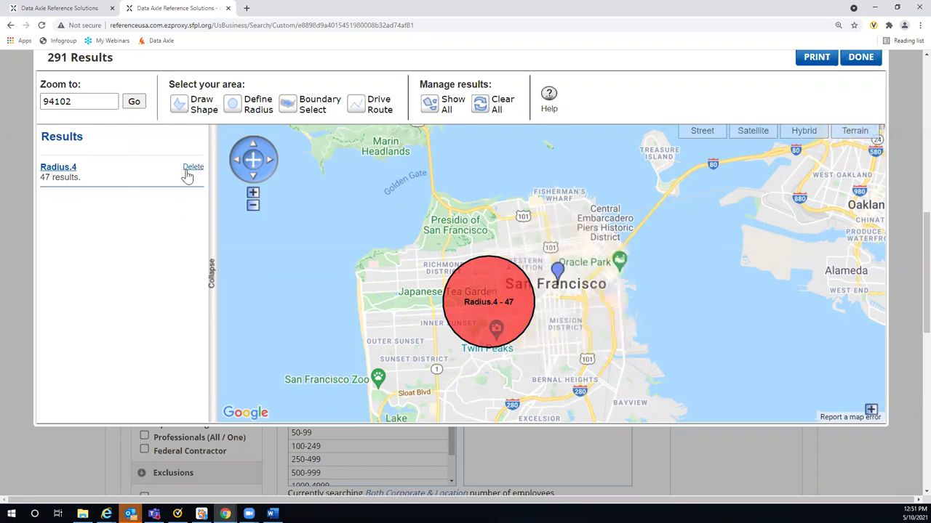
click(192, 168)
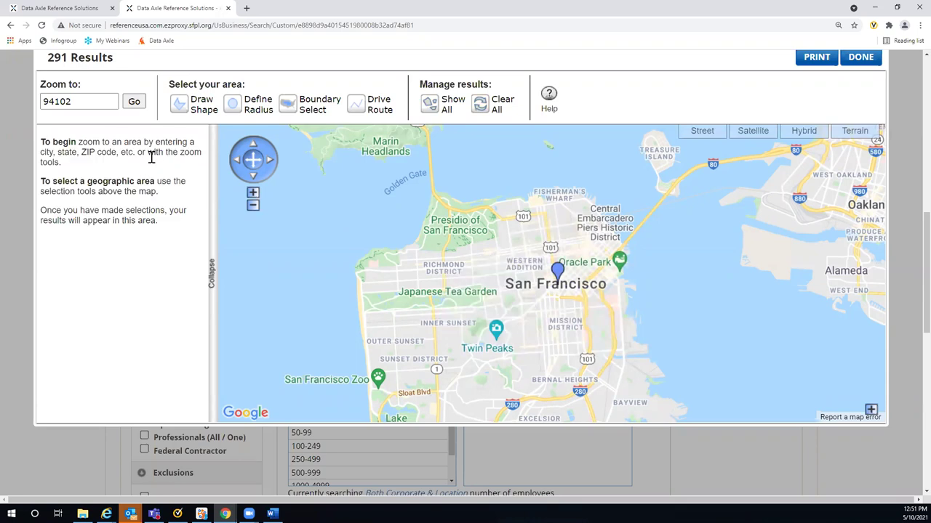
Step: Use Boundary Select with ZIP Codes to add the 94117 and 94110 areas to the selection
click(290, 106)
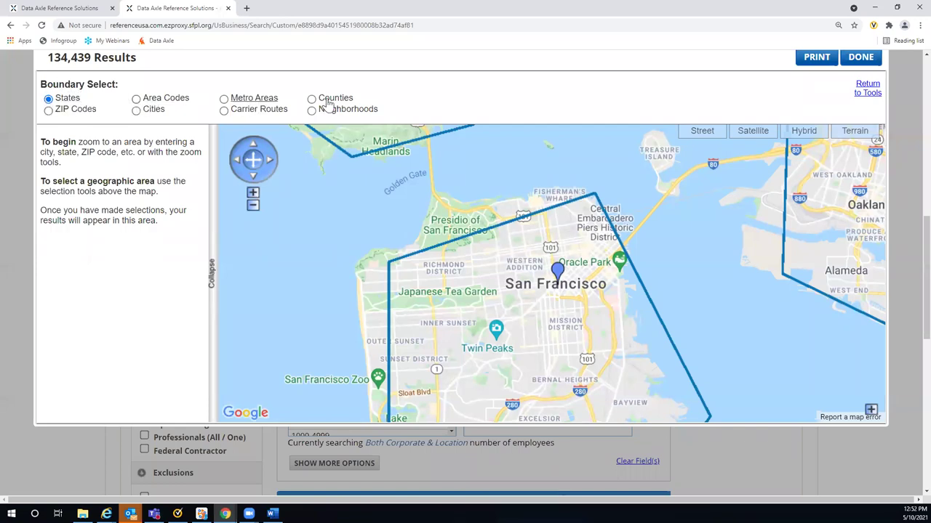
click(48, 111)
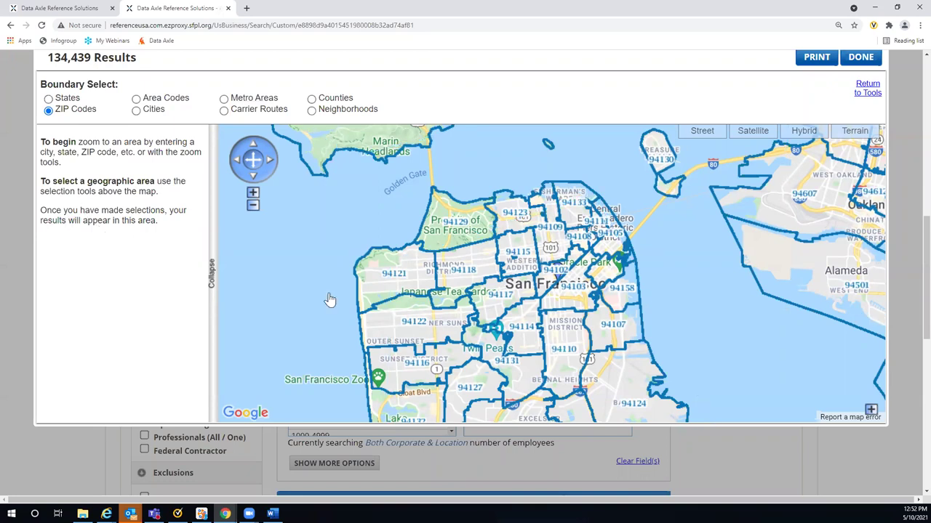
click(252, 208)
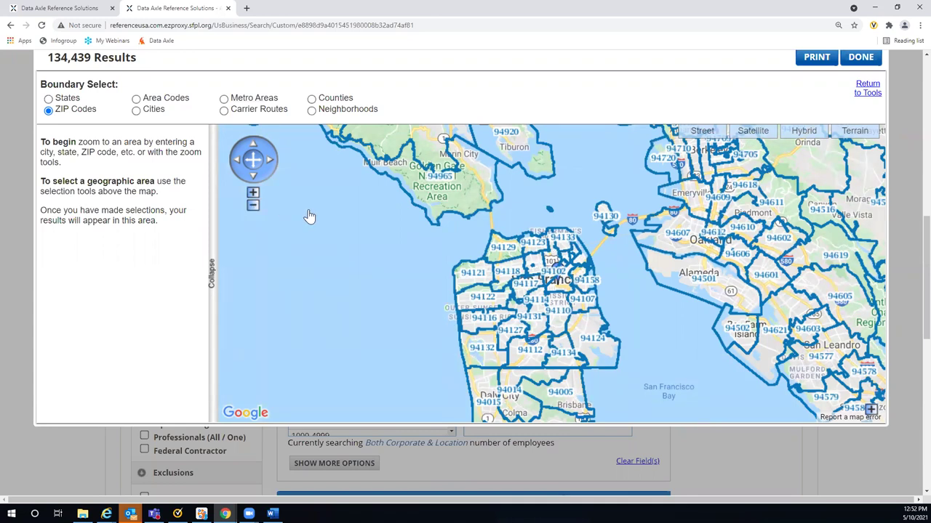
click(527, 289)
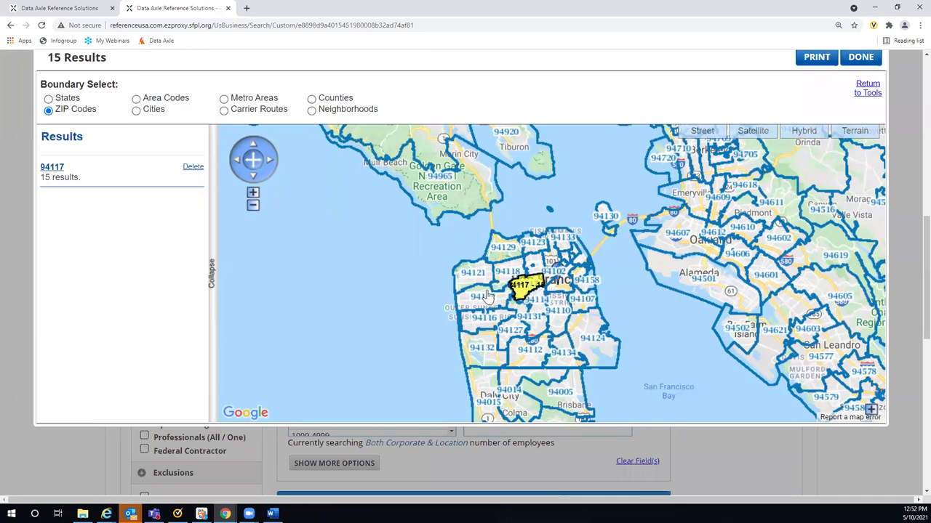
click(560, 319)
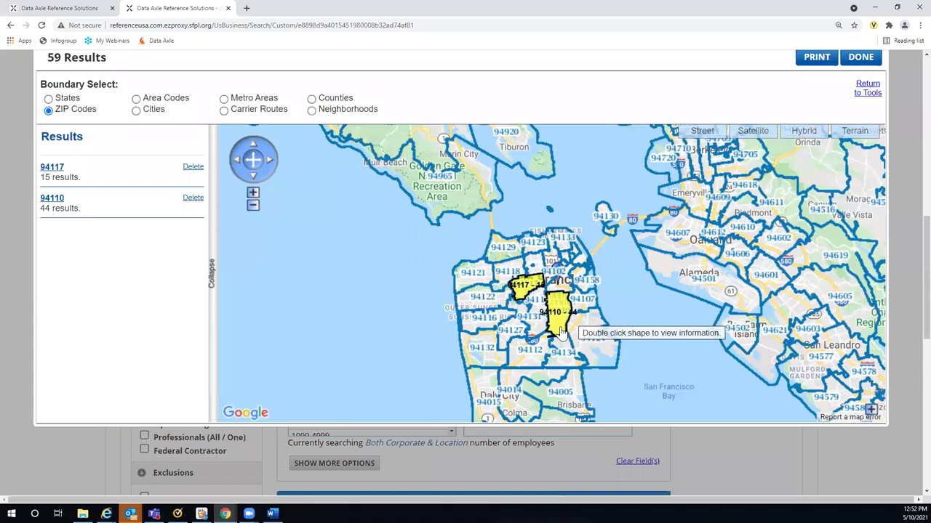
Step: Add ZIP code 94127 to the boundary selection, and delete all three selected ZIP code areas from the results
click(512, 333)
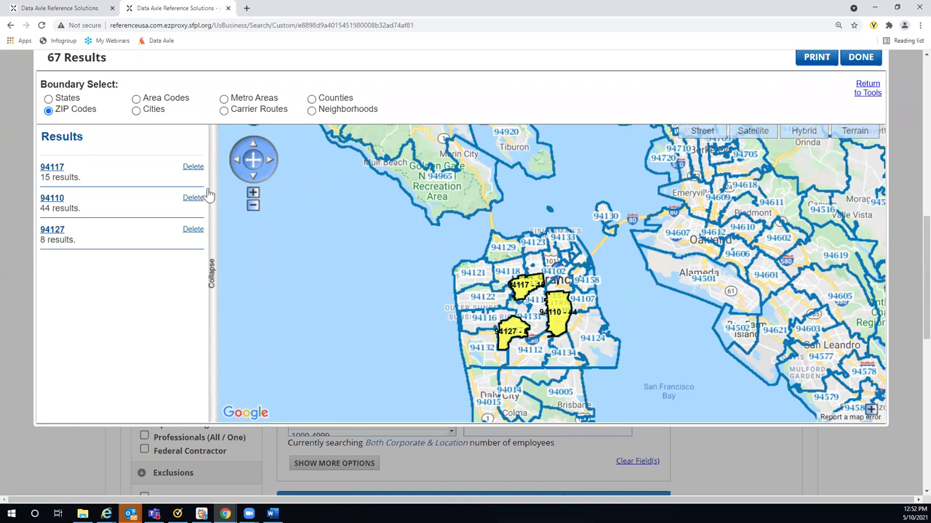
click(193, 167)
click(193, 167)
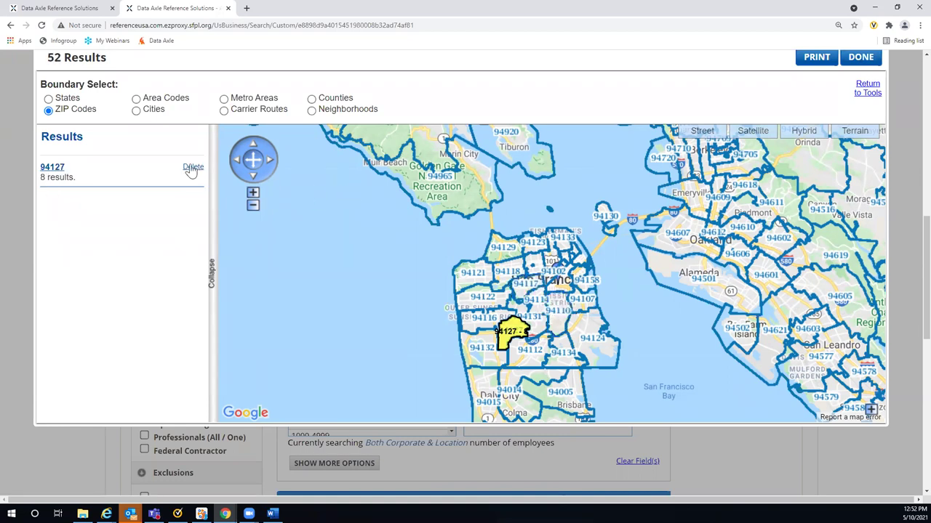
click(193, 167)
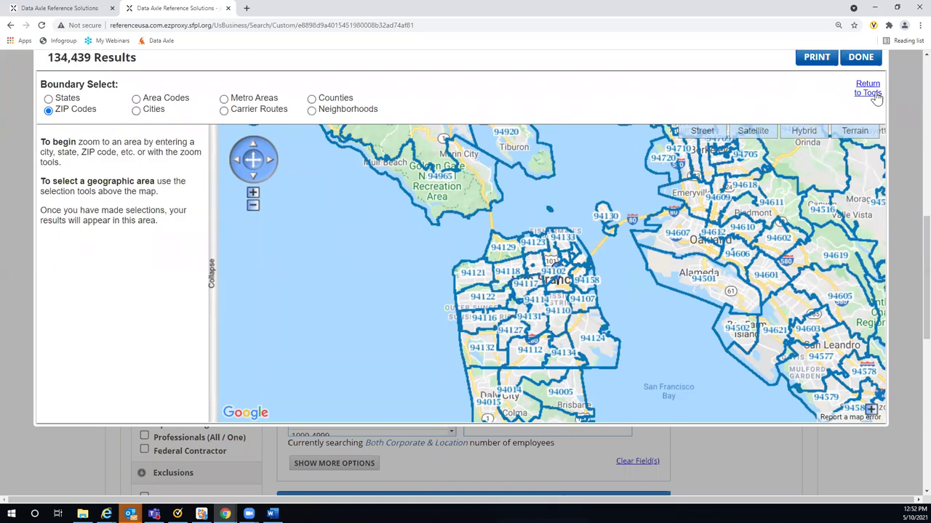
click(868, 88)
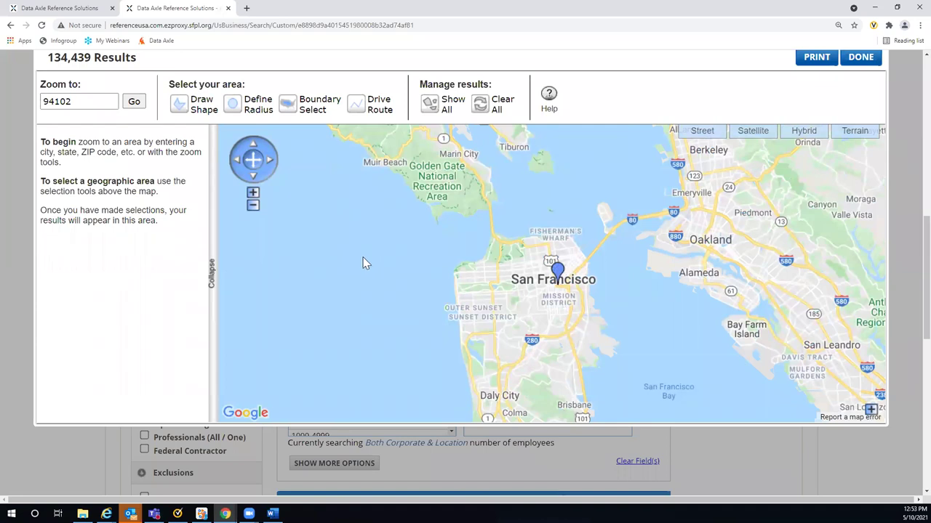
Step: Start a Drive Route with San Jose, CA as the starting address and Stockton, CA as the ending address
scroll(356, 255, down, 2)
scroll(360, 247, up, 1)
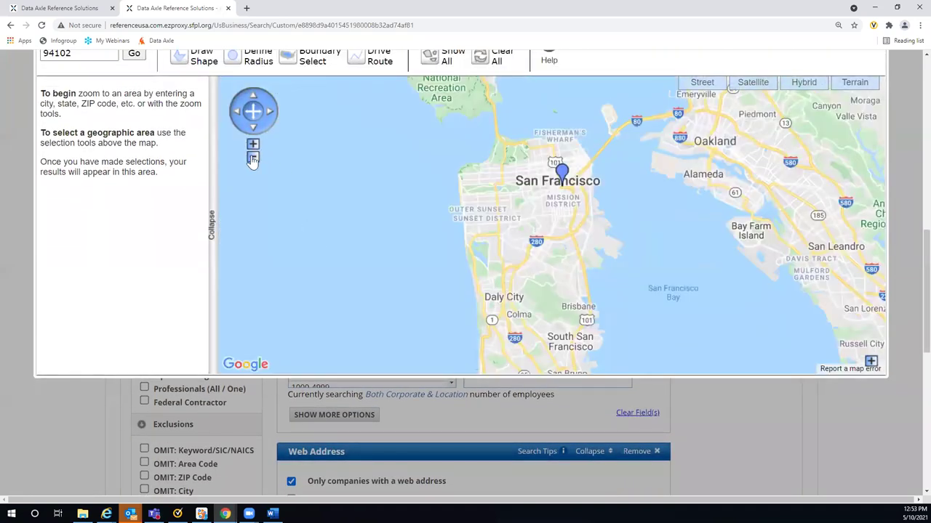
click(253, 158)
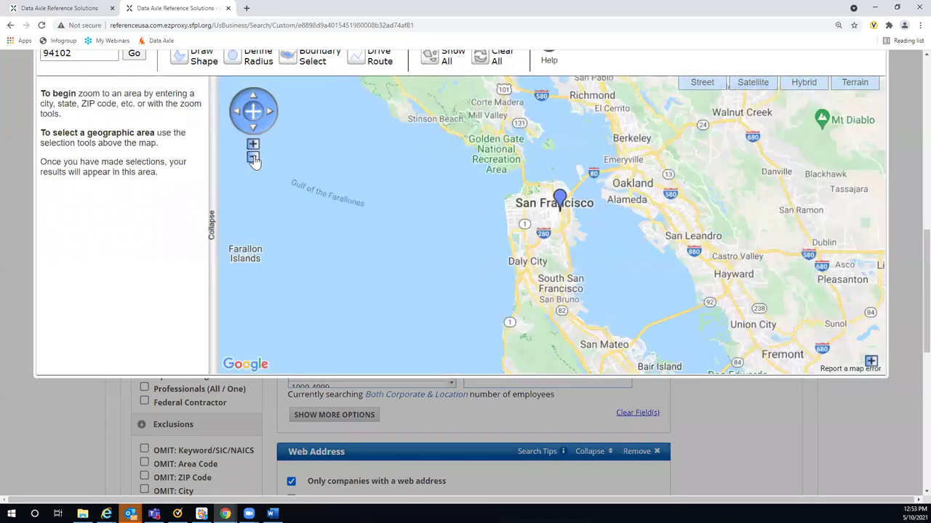
click(252, 158)
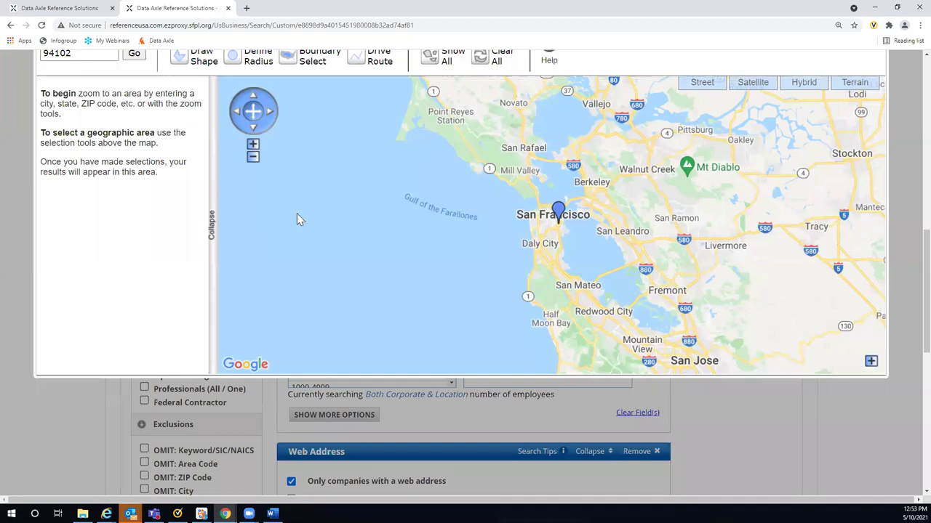
scroll(301, 254, up, 2)
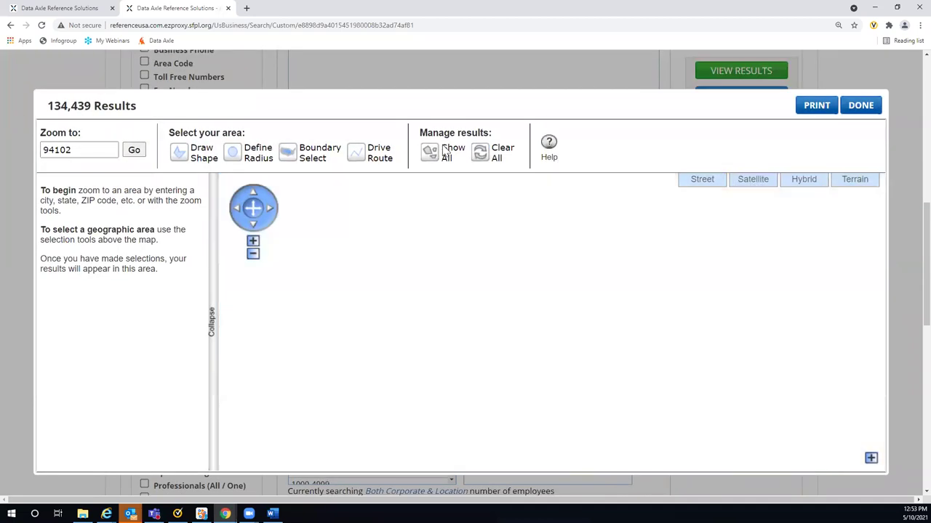
click(359, 154)
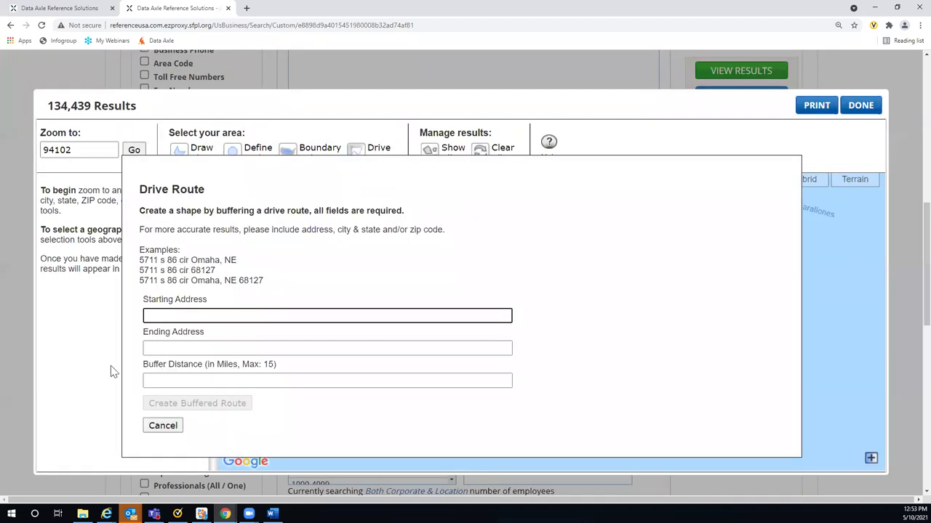
text(San Jose, CA)
click(145, 348)
text(St9c)
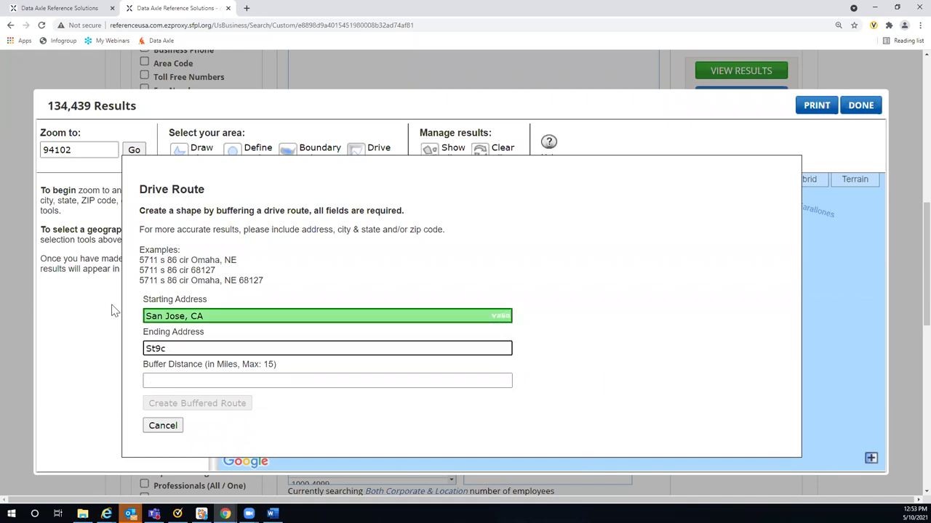
key(BackSpace)
key(BackSpace)
text(ockton, CA)
Step: Set the route's buffer distance to .3 miles and create the buffered route
click(152, 377)
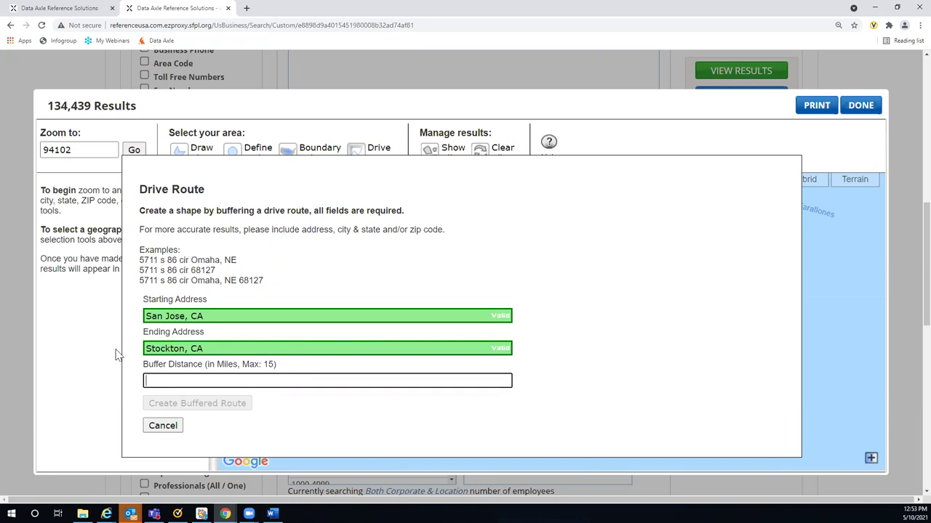
text(.3)
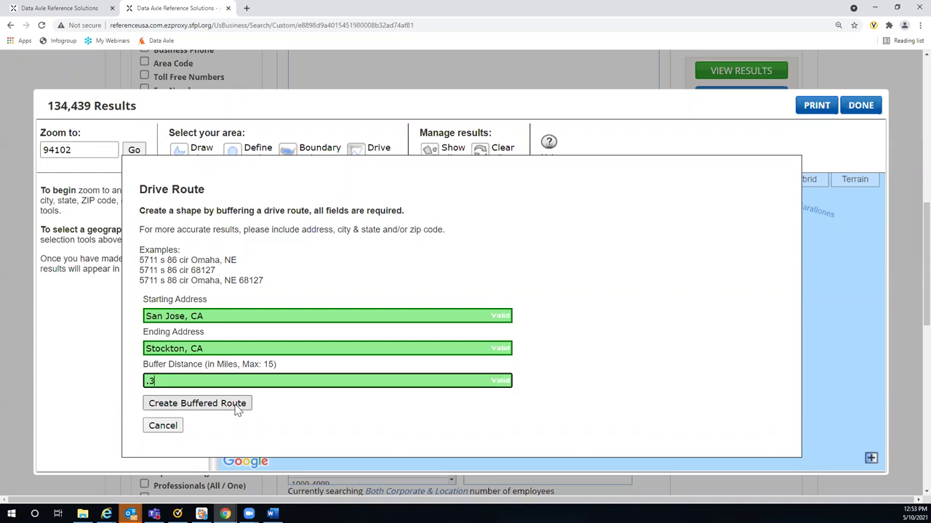
click(191, 406)
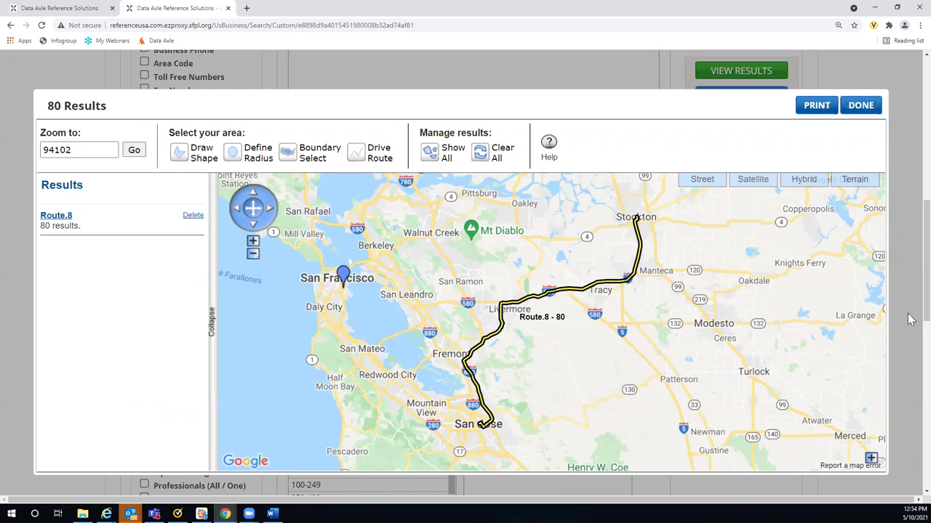
Step: Accept the route as the map-based search area and view the matching businesses
click(860, 106)
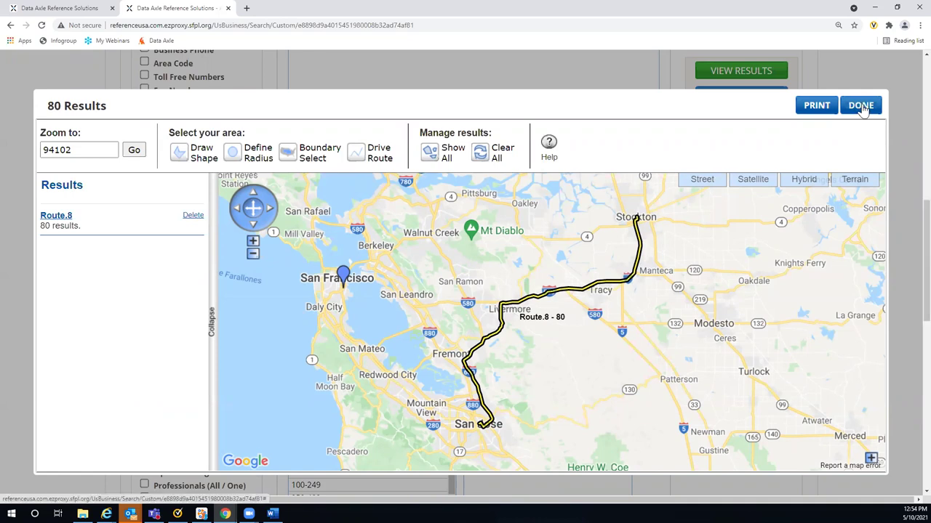
click(727, 72)
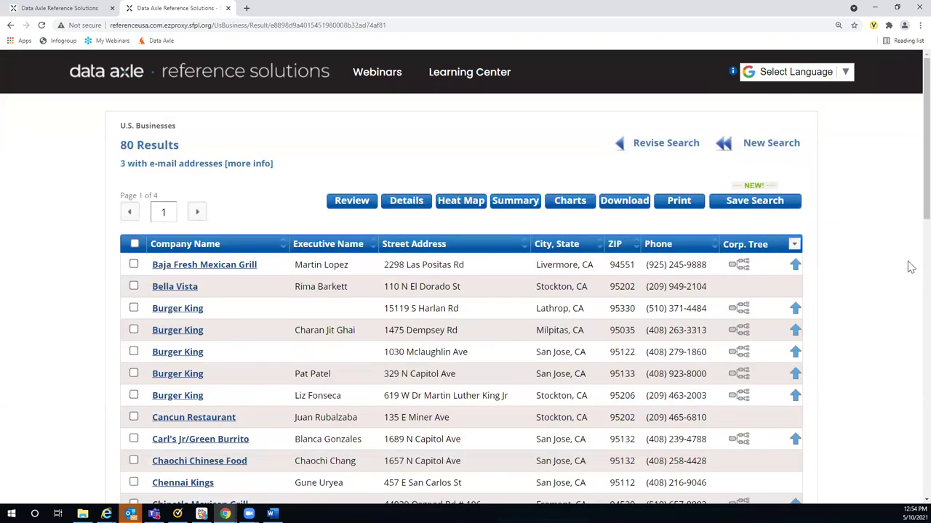
Step: Examine the corporate family tree of the San Jose Chipotle Mexican Grill and return to the results list
scroll(909, 265, down, 1)
scroll(909, 265, down, 1)
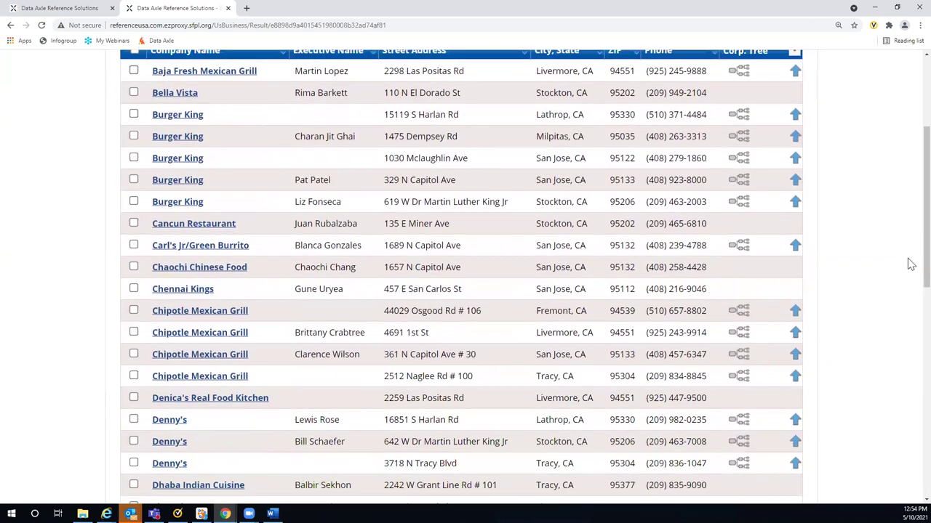
scroll(899, 244, down, 1)
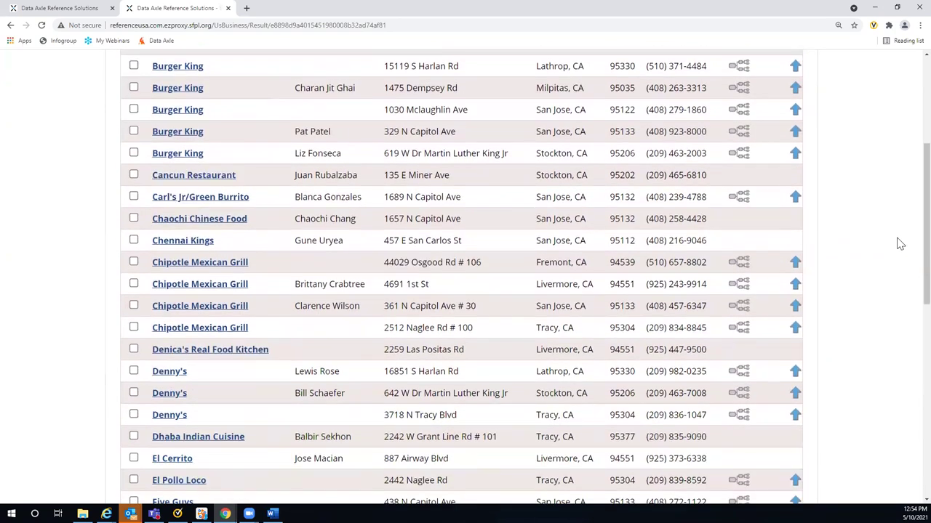
click(735, 309)
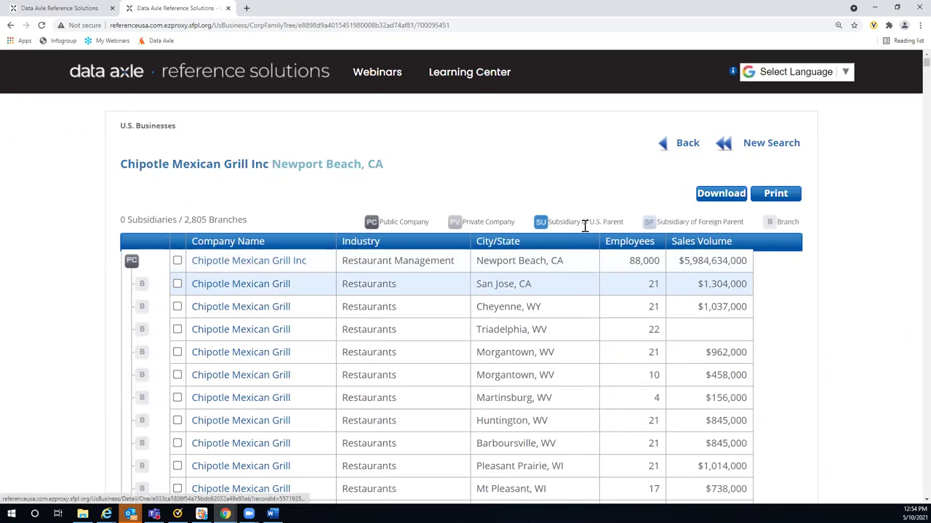
click(687, 144)
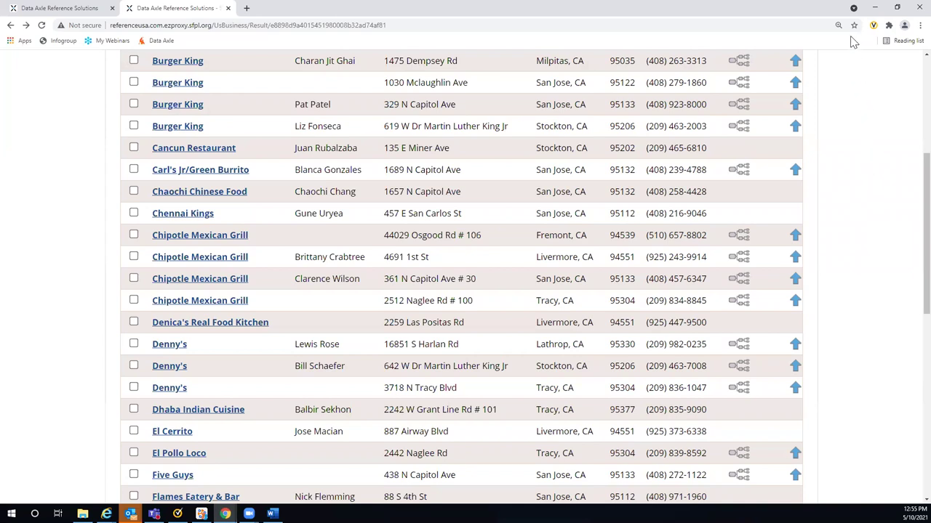
Step: Read the additional information about e-mail addresses for the results and close it
scroll(850, 195, up, 4)
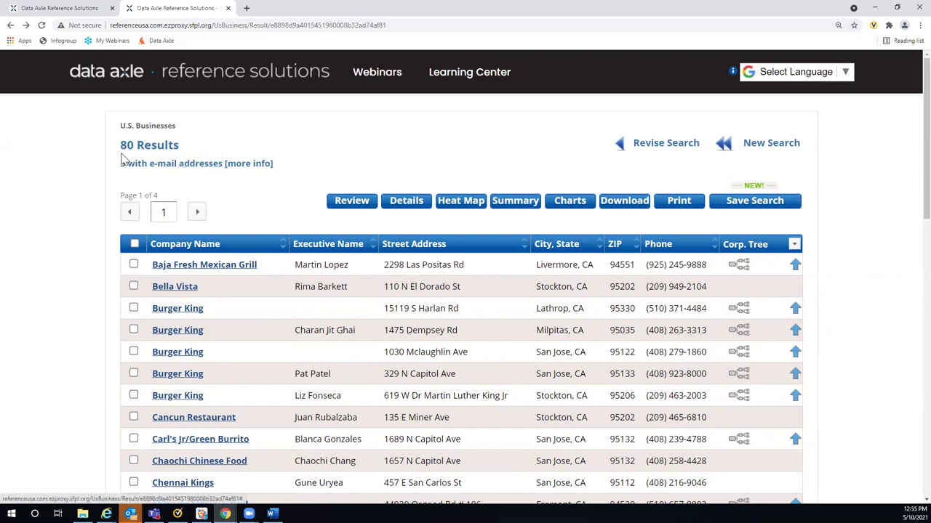
click(240, 167)
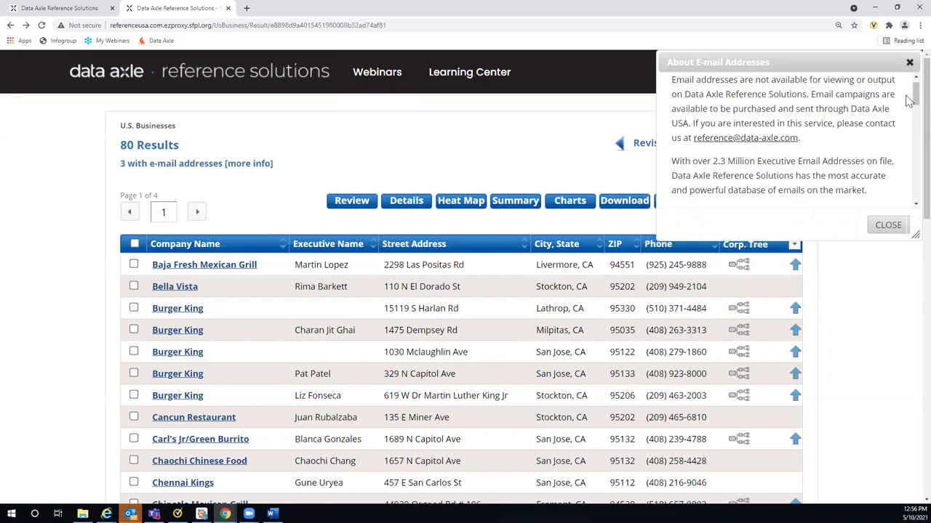
click(909, 64)
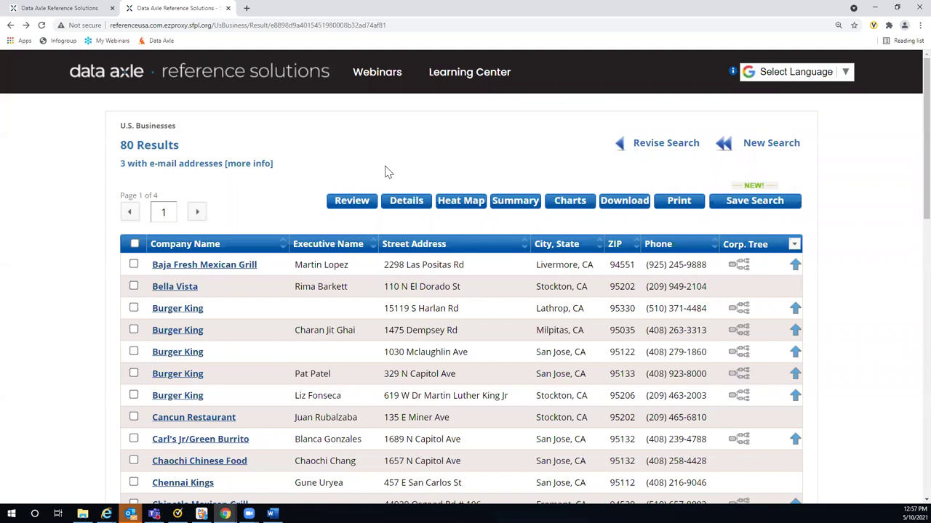
Step: Go back to the search criteria and return to the Data Axle Reference Solutions home page
click(644, 145)
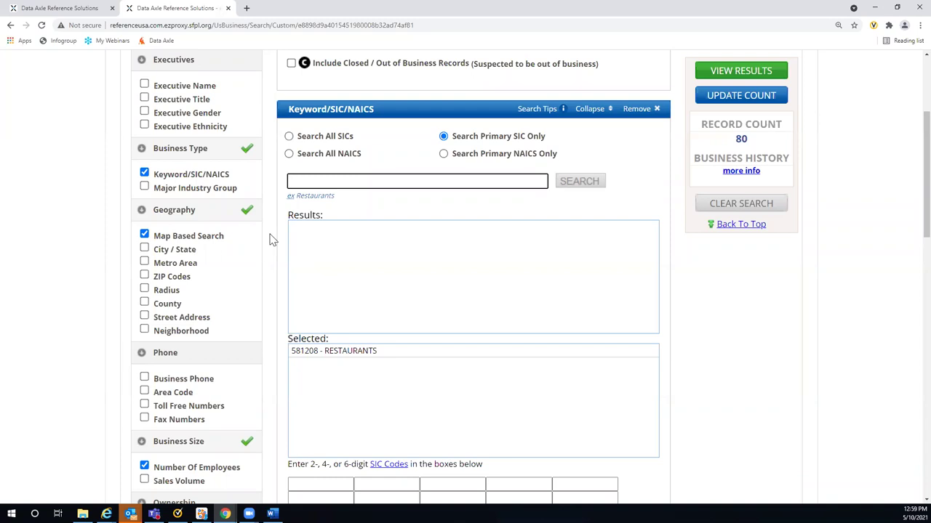
scroll(286, 235, up, 3)
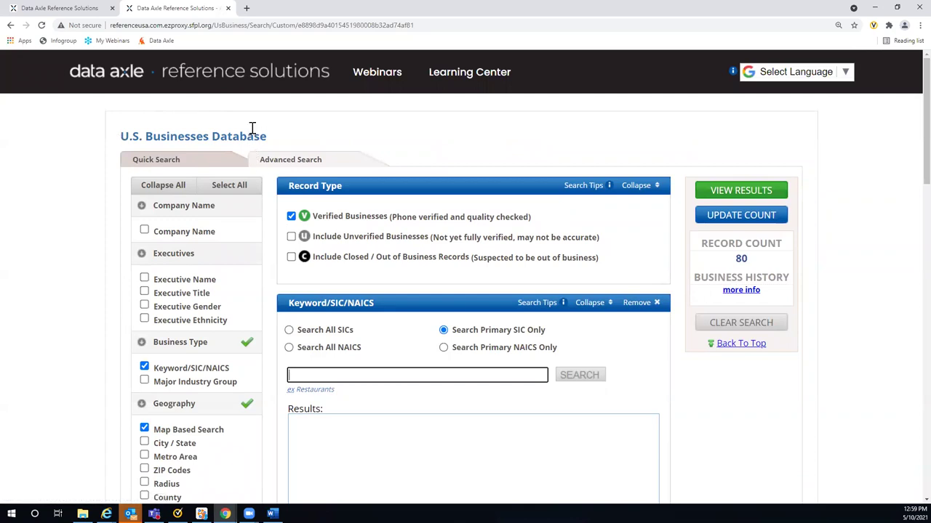
click(227, 82)
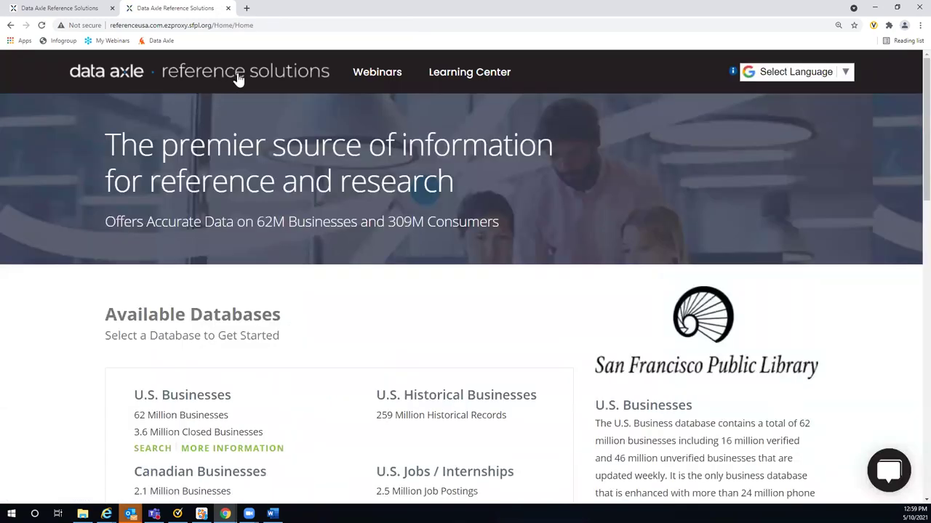
Step: Open the Advanced Search of the U.S. New Businesses database
scroll(365, 168, down, 3)
scroll(208, 249, down, 2)
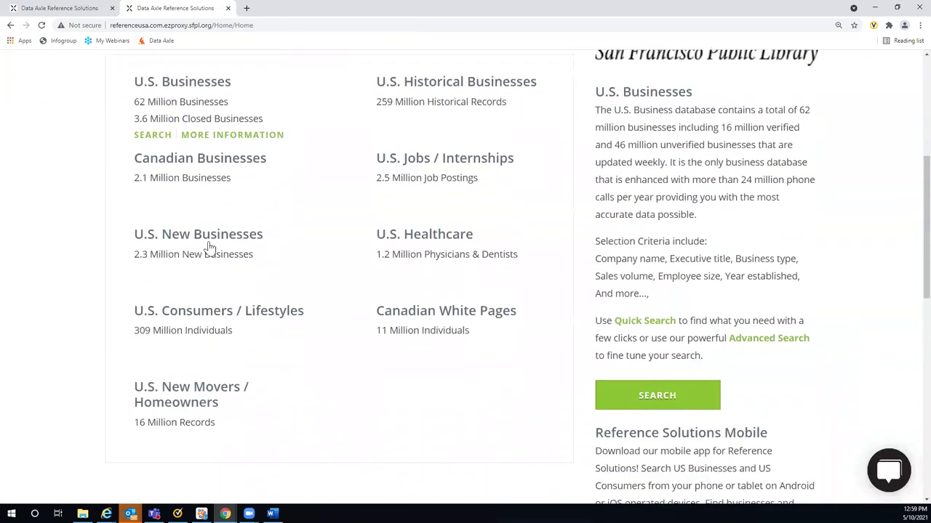
mouse_move(274, 247)
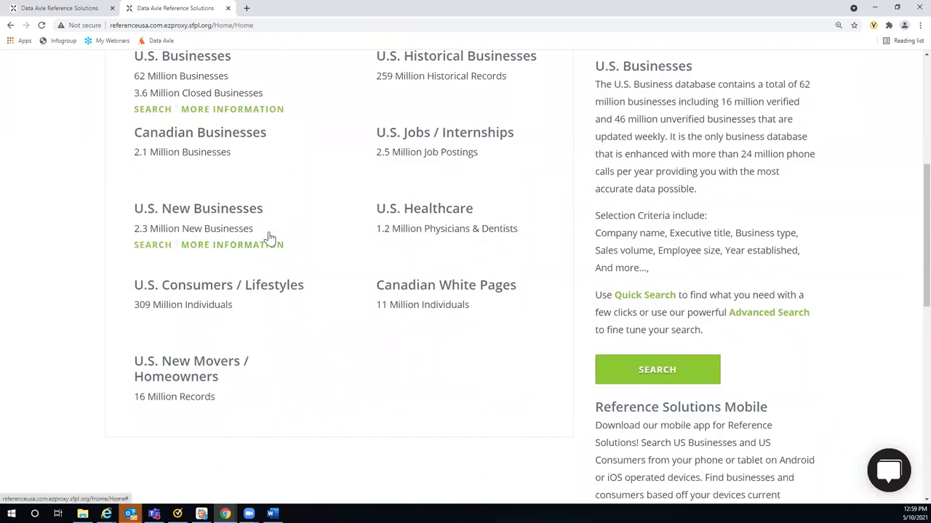
scroll(233, 109, up, 1)
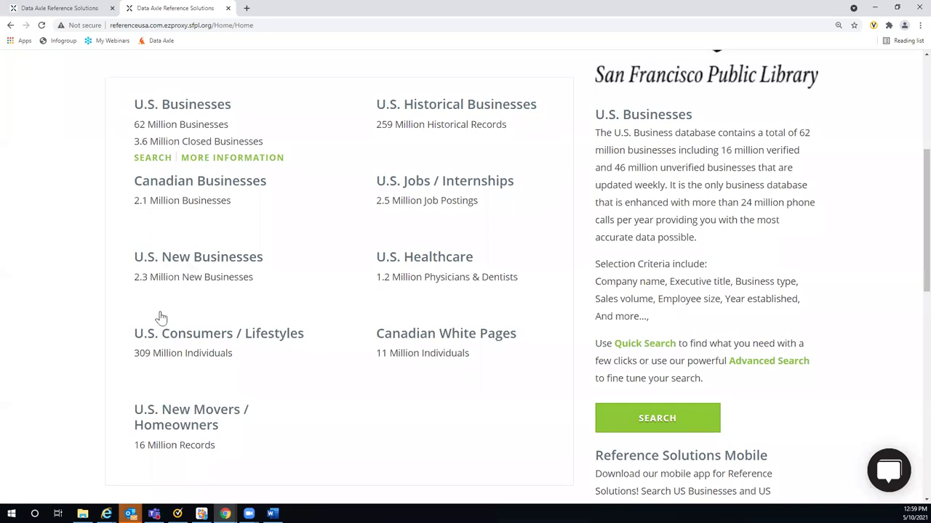
click(169, 273)
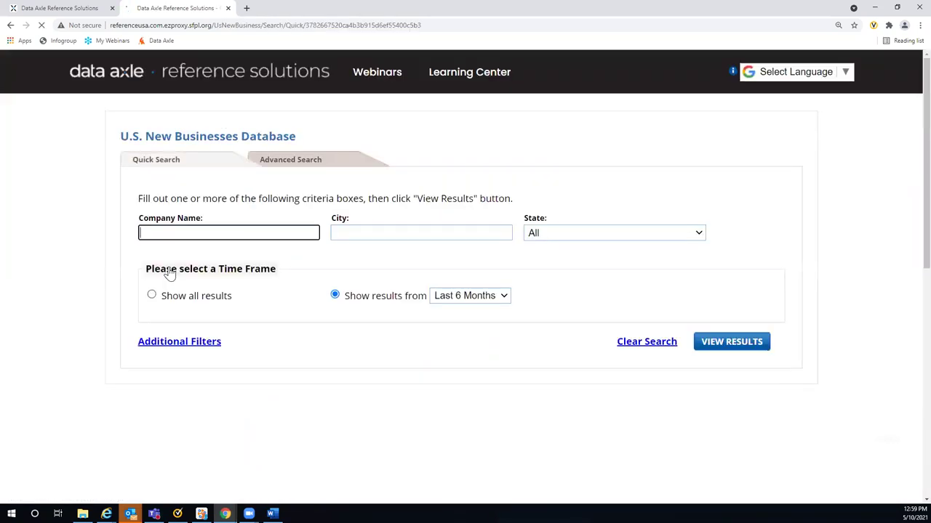
click(280, 164)
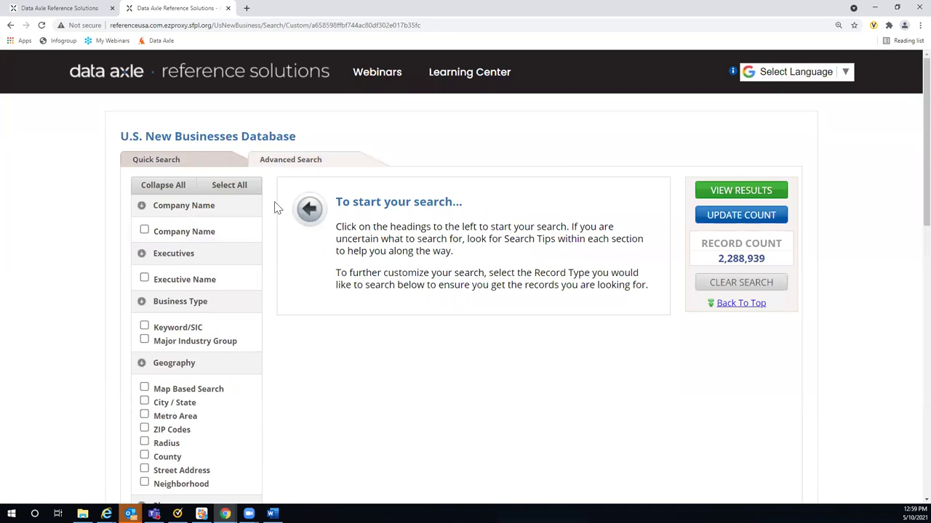
Step: Add the Date Ranges criterion and set the pre-defined range to Last 3 Months
scroll(275, 208, down, 5)
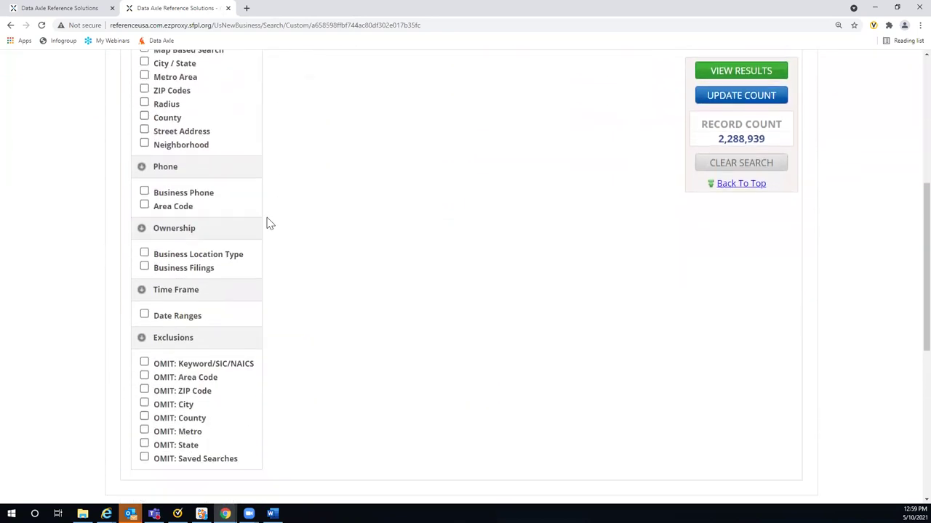
click(144, 314)
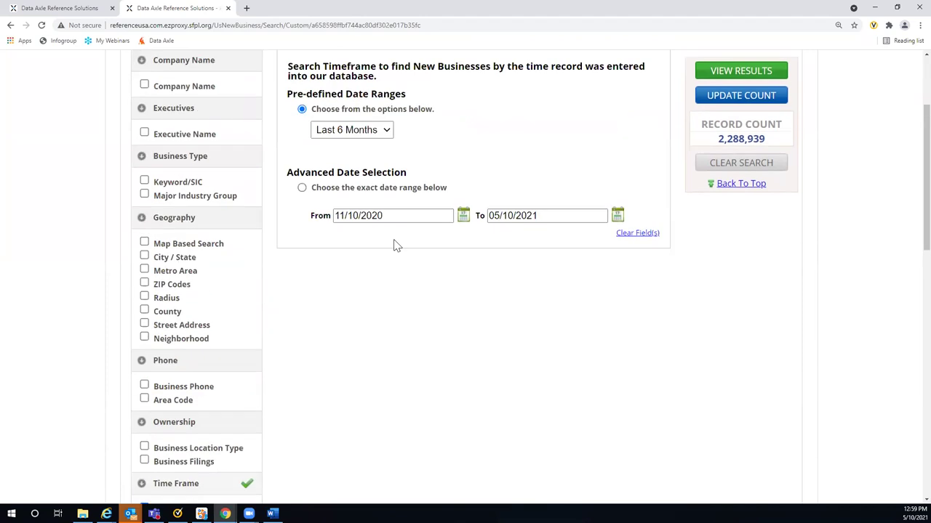
click(388, 132)
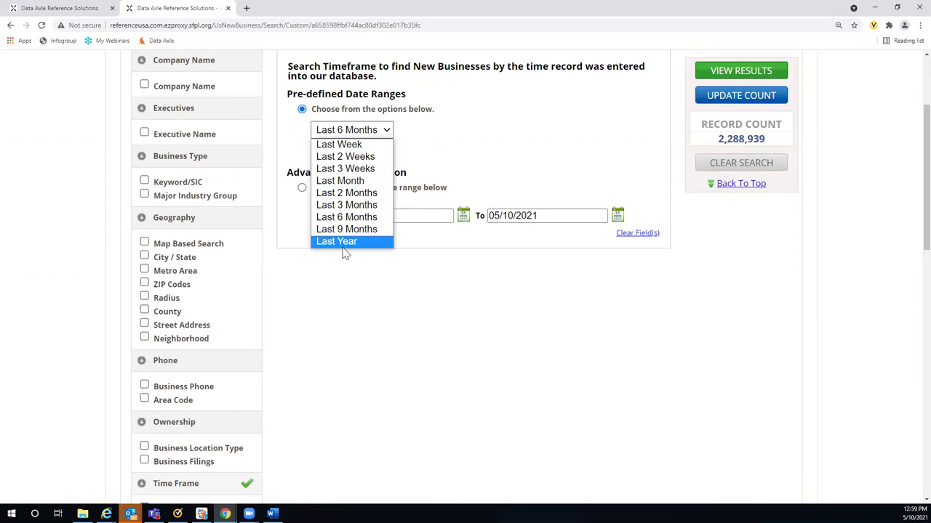
click(345, 206)
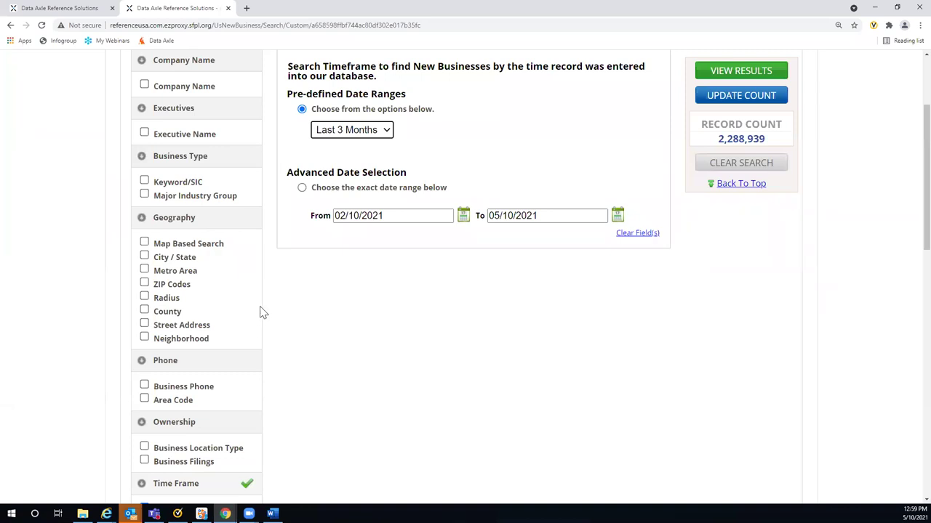
Step: Add the ZIP Codes criterion with 94102, 94103 and 94104, and update the record count
click(145, 284)
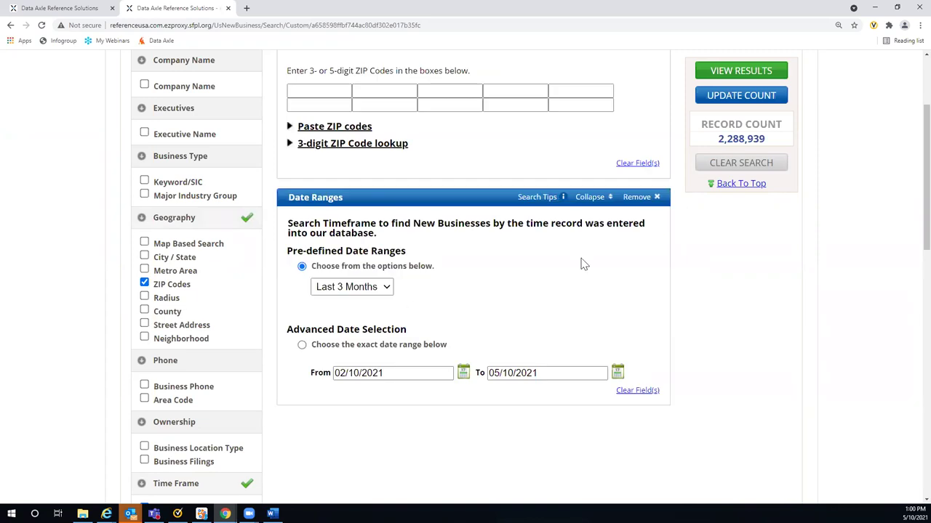
scroll(377, 178, up, 1)
click(299, 136)
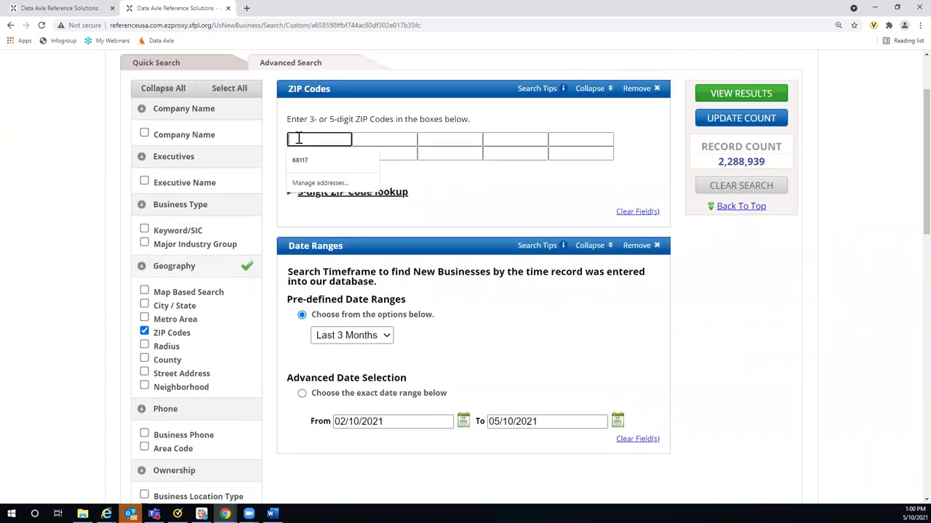
text(94102)
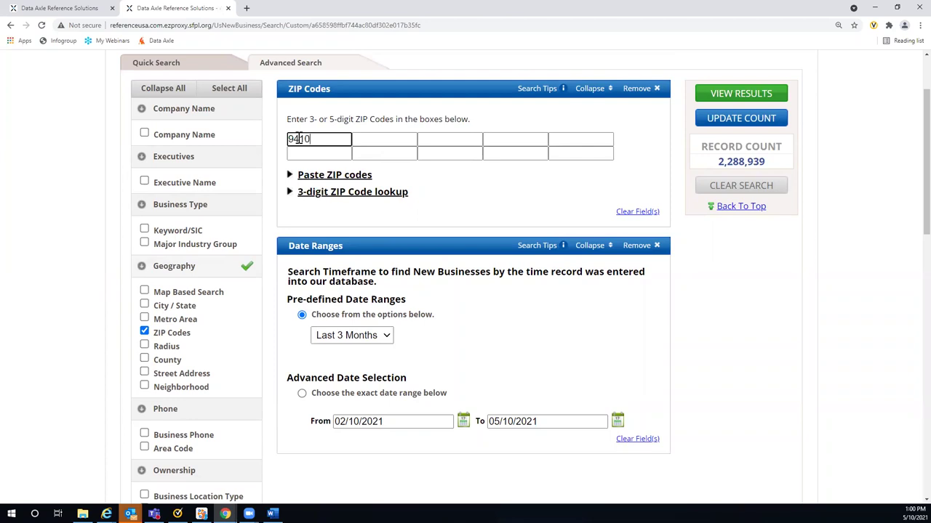
click(359, 139)
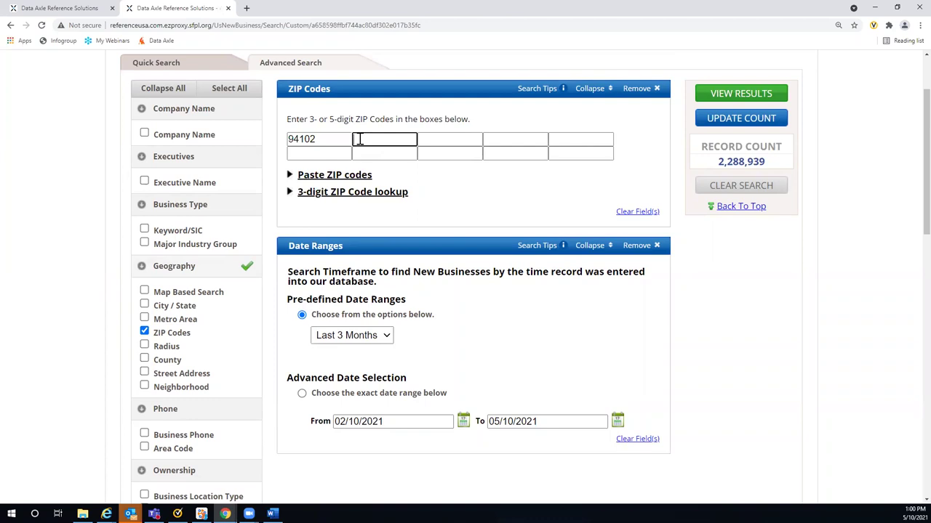
text(94103)
key(Tab)
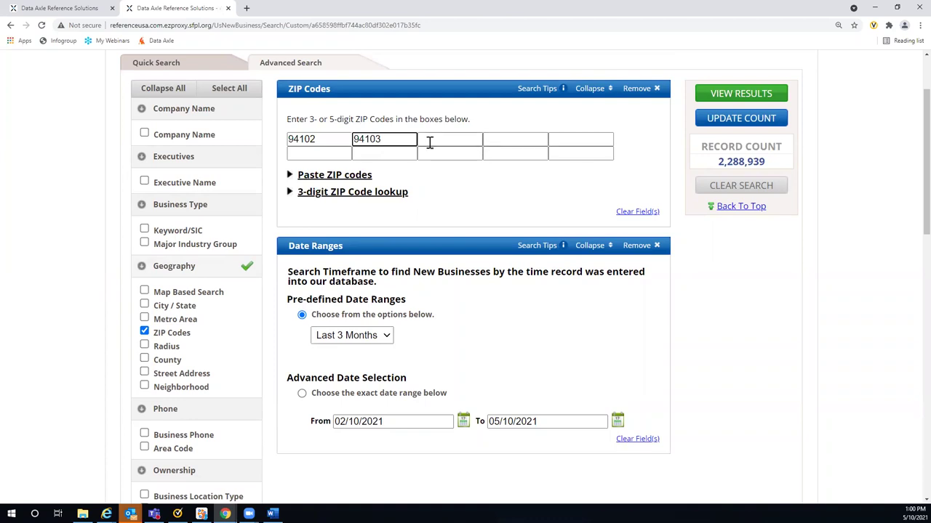
click(428, 140)
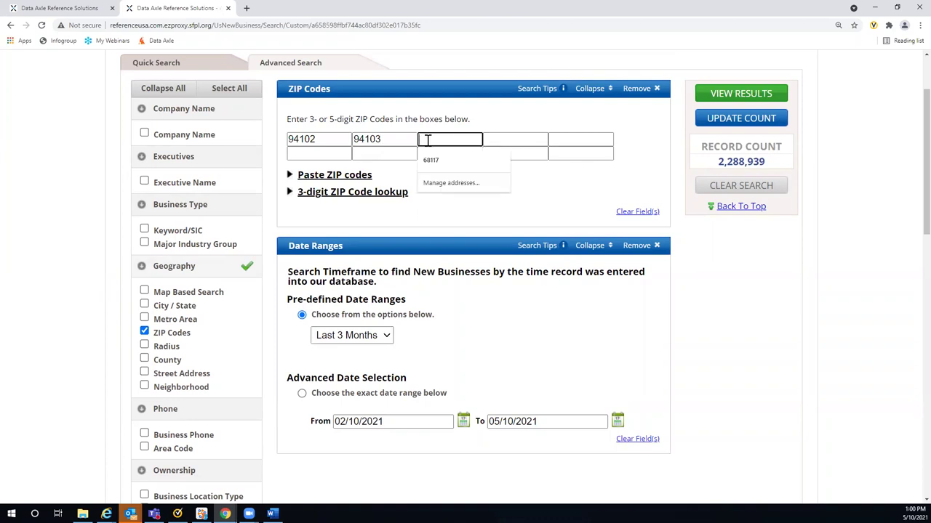
text(94104)
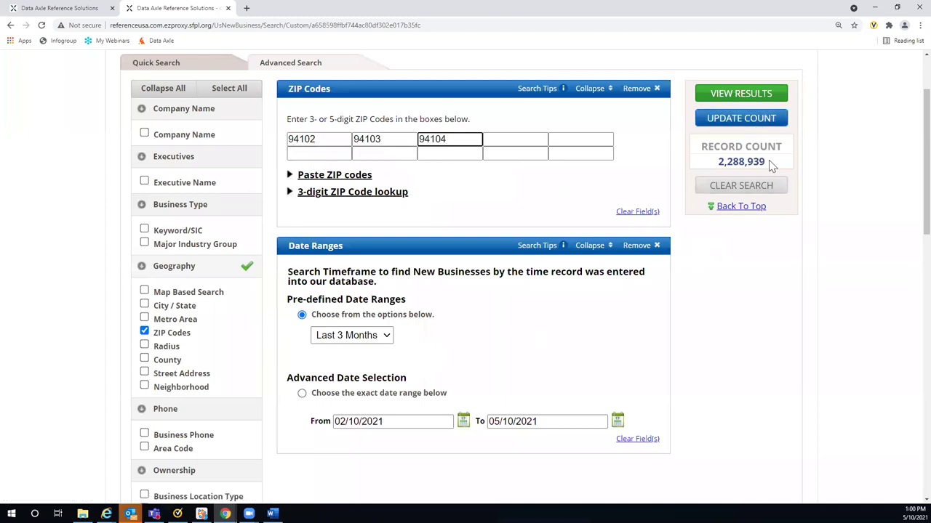
click(727, 121)
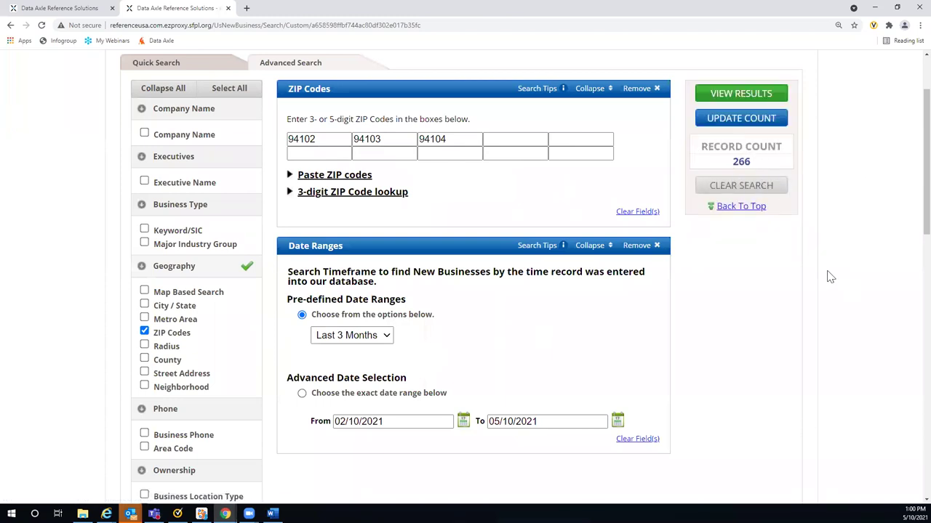
Step: Add Business Location Type set to Corporate location and Business Filings set to Trade Names / Doing Business As (DBA), and update the record count
scroll(824, 274, down, 1)
scroll(822, 276, down, 1)
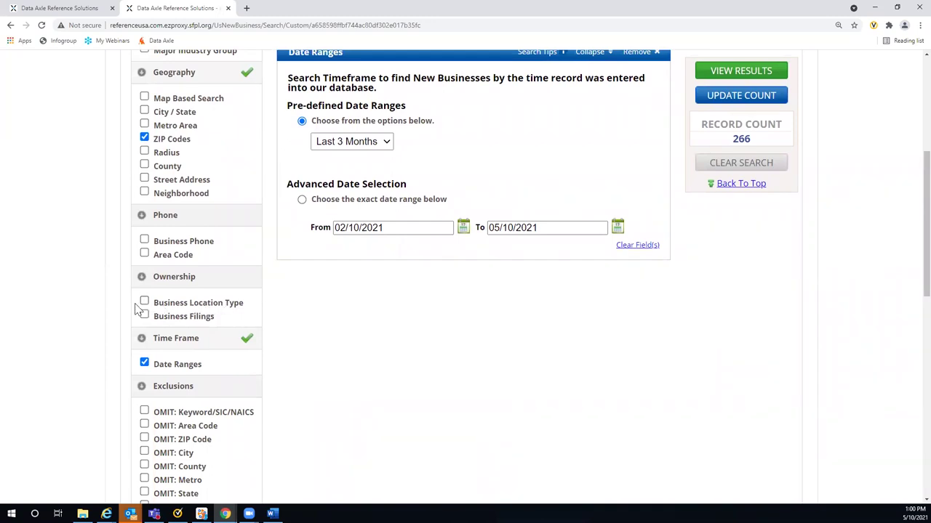
click(144, 301)
click(205, 317)
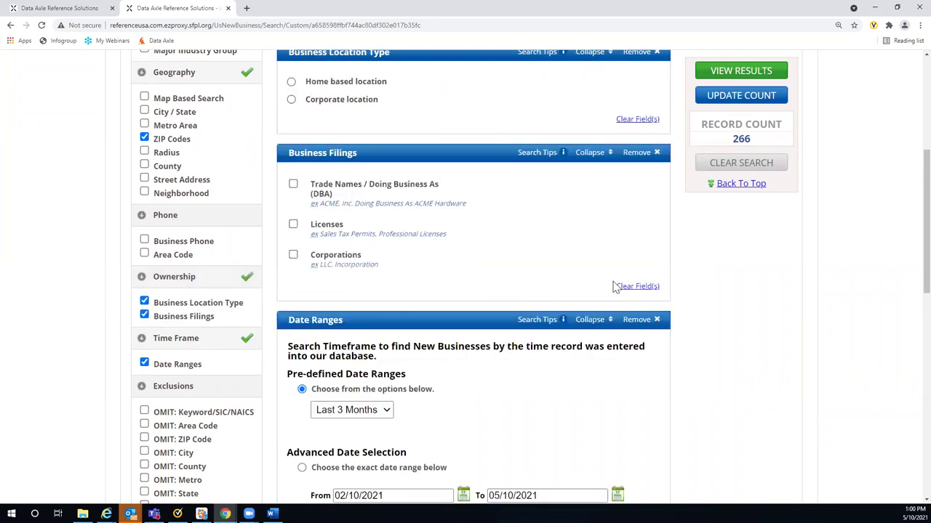
scroll(450, 160, up, 1)
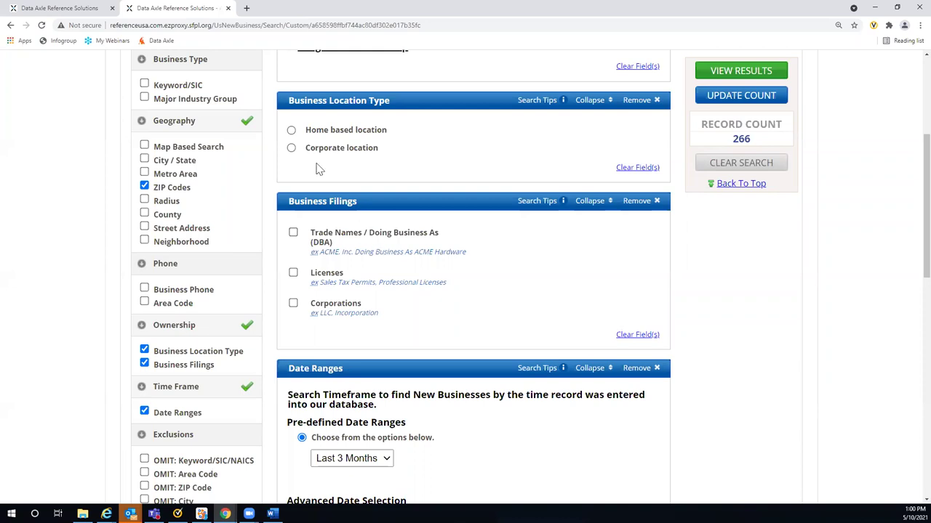
click(291, 148)
click(293, 232)
click(748, 99)
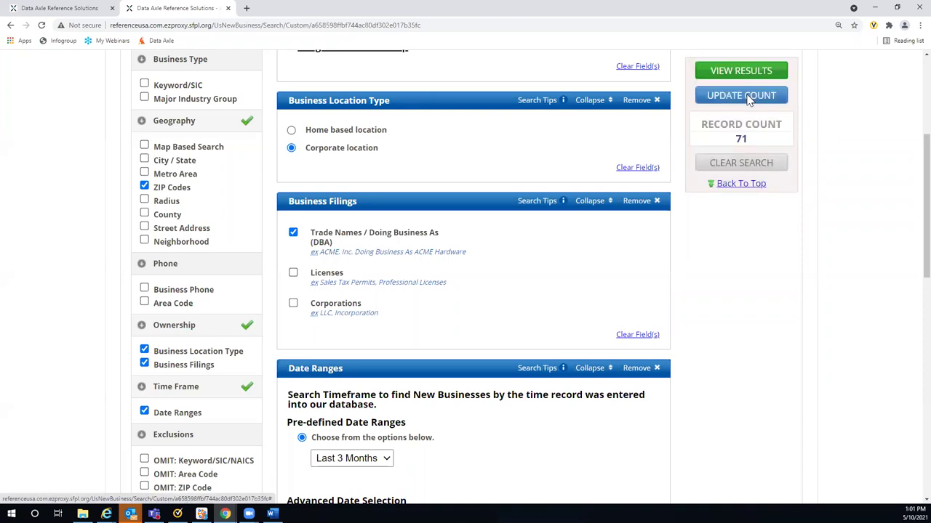
Step: View the search results and read the L & W Supply Co record down to its corporate information
click(733, 70)
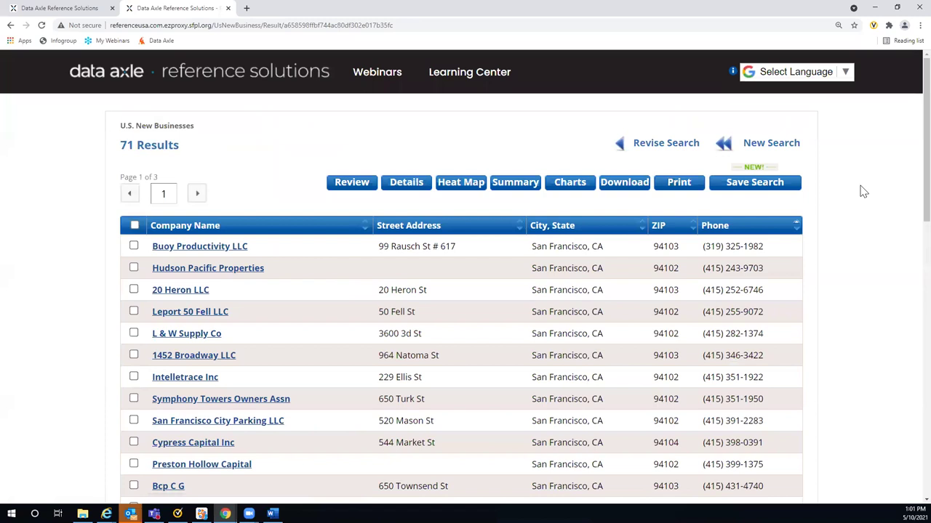
scroll(863, 191, down, 2)
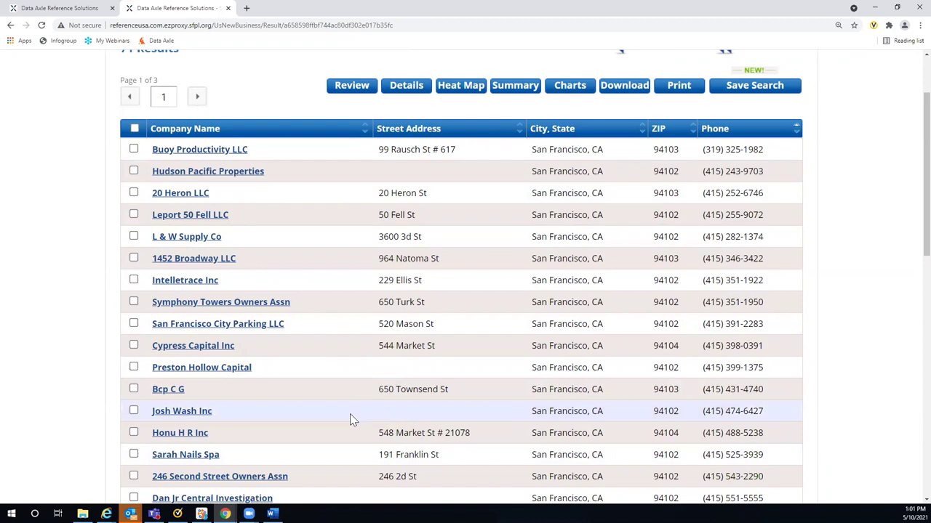
click(190, 237)
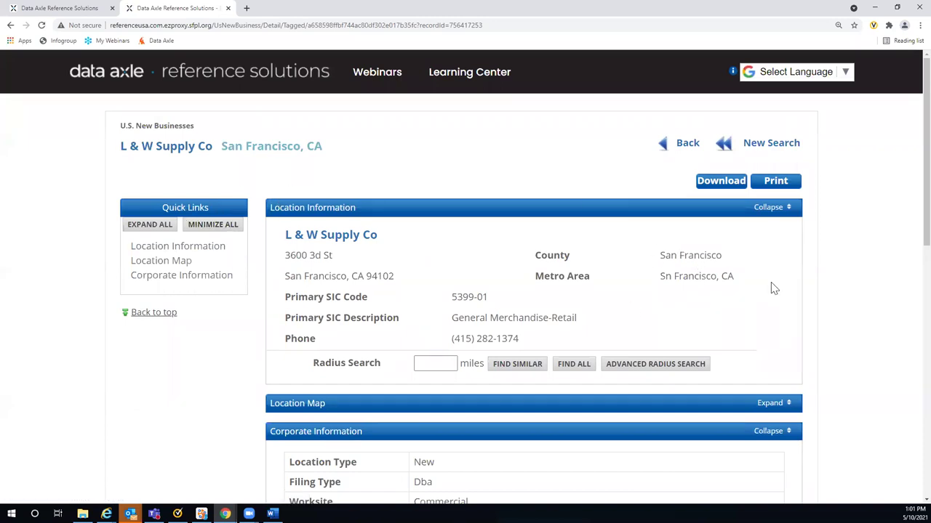
scroll(911, 215, down, 1)
scroll(911, 215, down, 3)
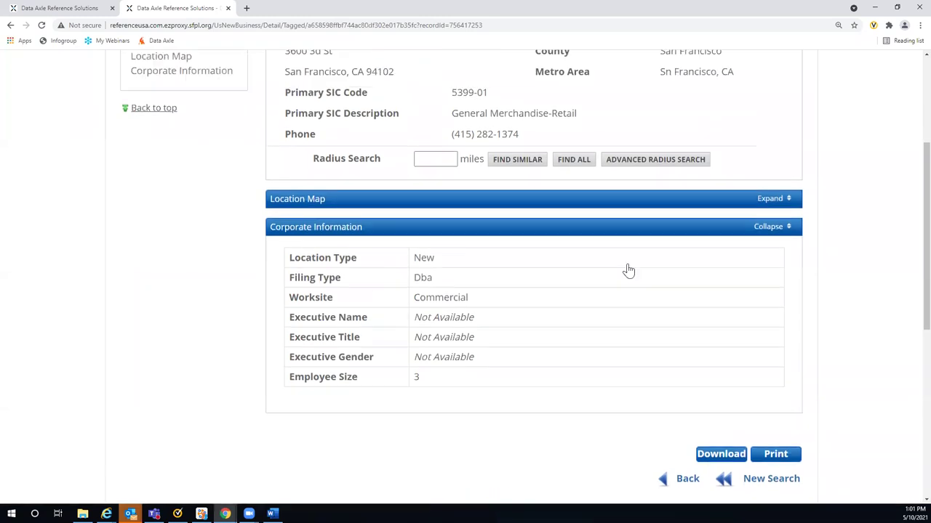
Step: Return to the results list and deselect the L & W Supply Co record
scroll(627, 269, up, 3)
click(684, 149)
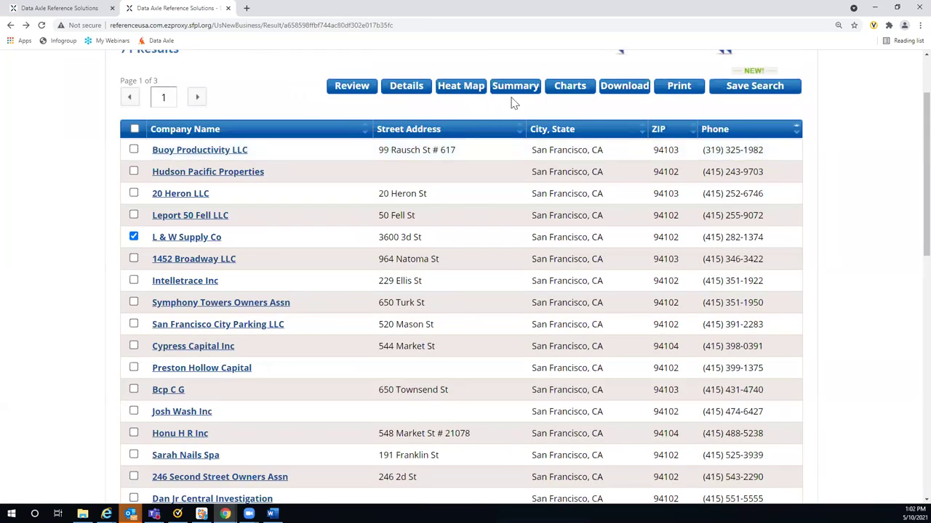
click(134, 237)
Step: Examine the results' charts by SIC code and the available time frames, and return to the results list
scroll(280, 91, up, 1)
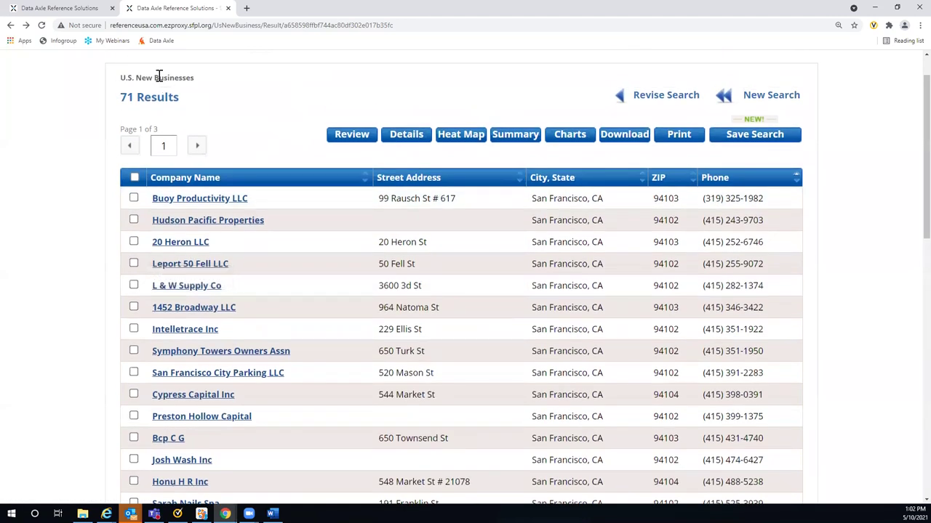
click(562, 138)
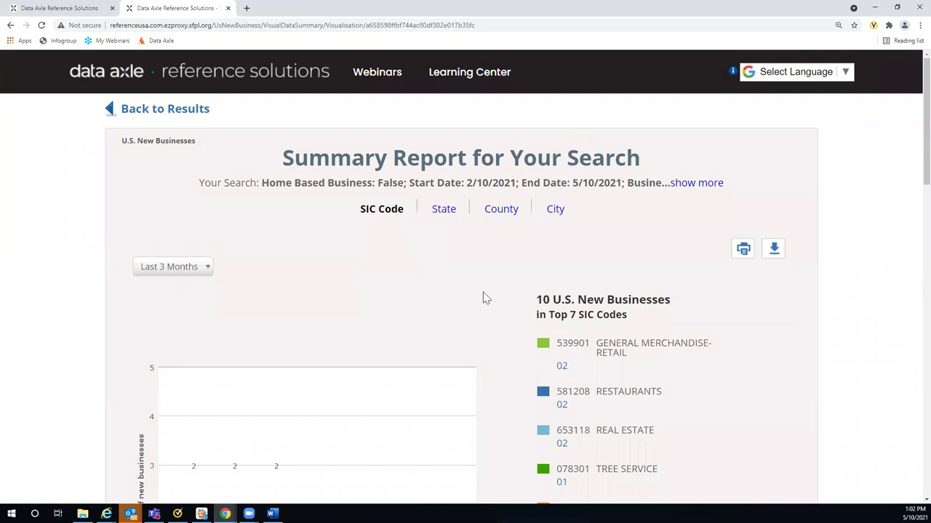
scroll(858, 277, down, 2)
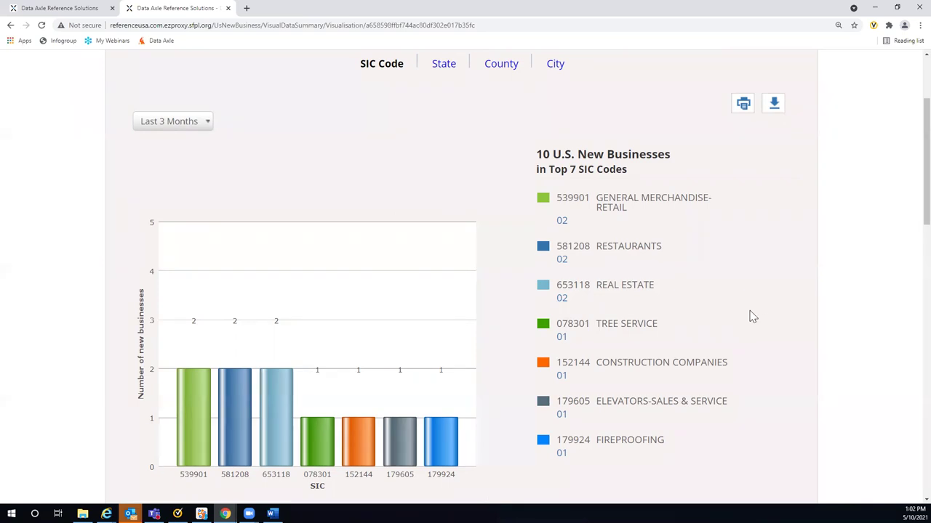
scroll(632, 277, up, 1)
click(207, 173)
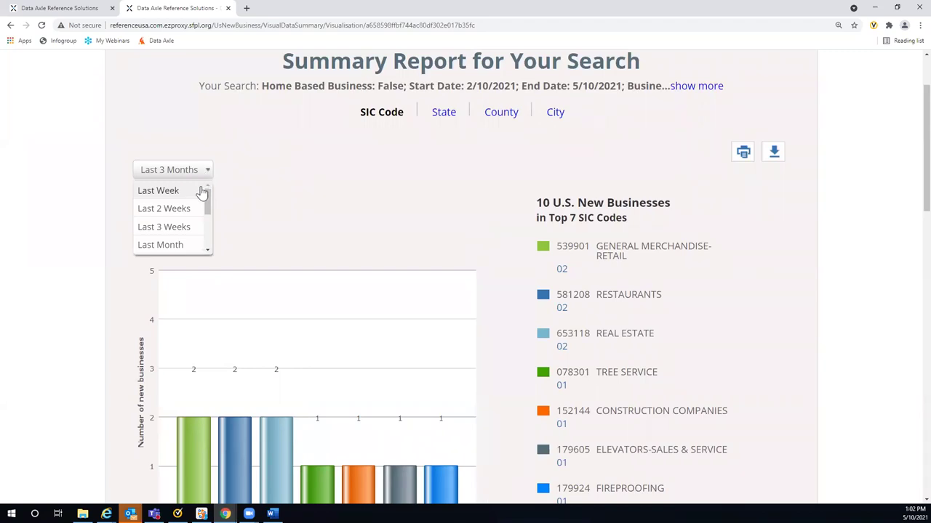
drag(207, 195, 180, 212)
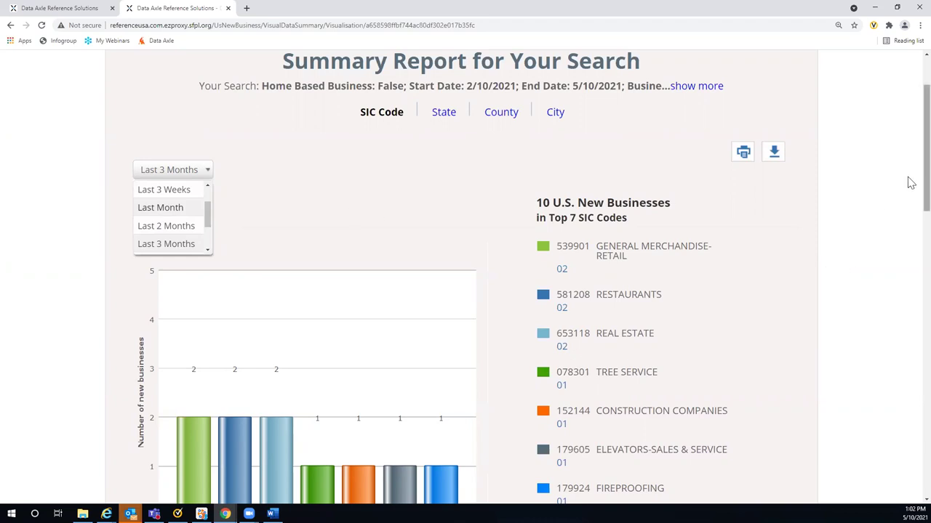
scroll(911, 150, up, 1)
scroll(872, 153, up, 1)
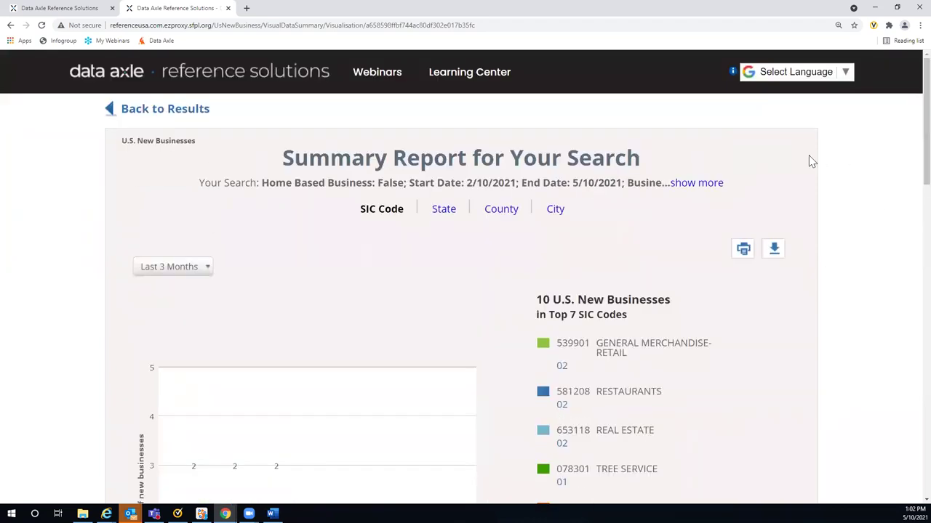
click(168, 109)
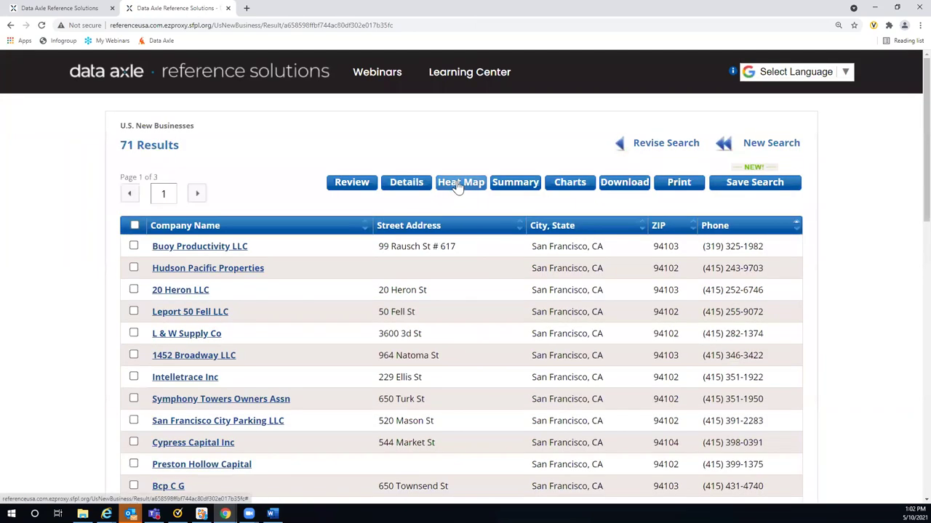
Step: Examine the heat map of the new businesses and return to the results list
click(456, 183)
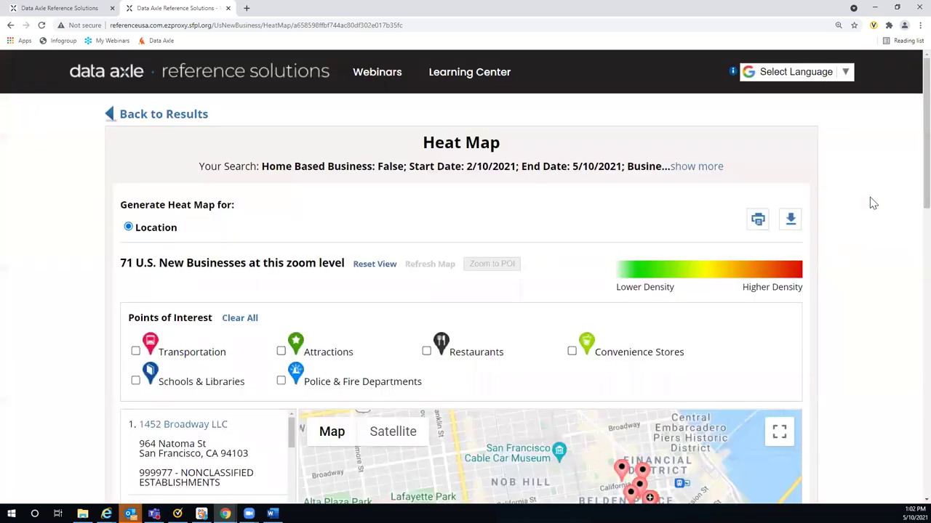
scroll(873, 204, down, 5)
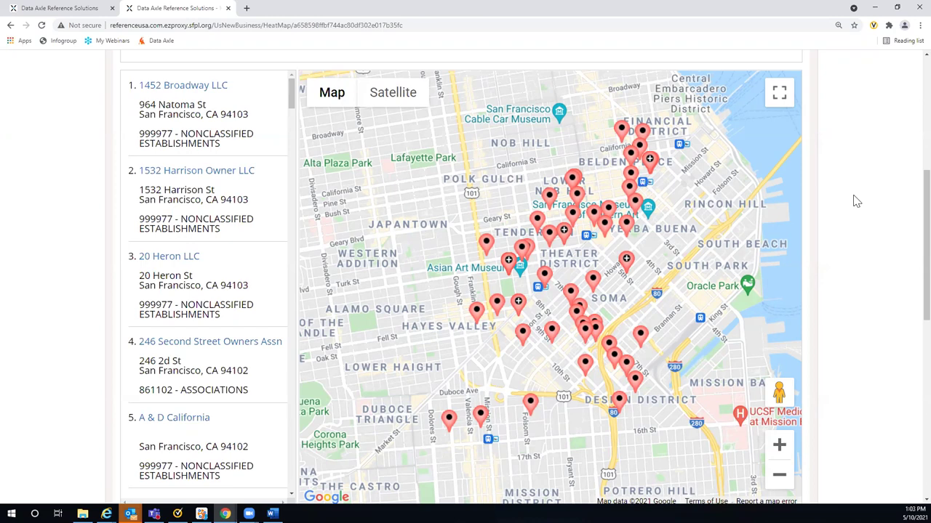
scroll(856, 202, up, 5)
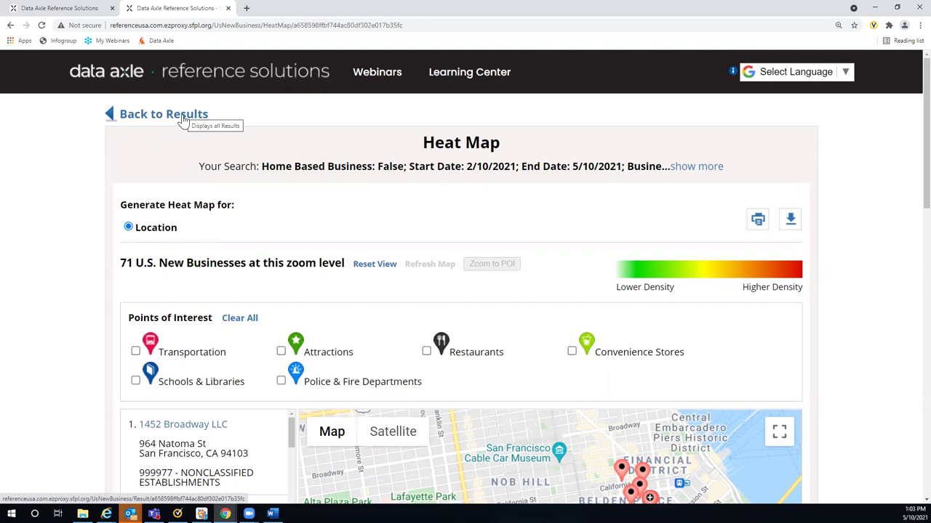
click(183, 116)
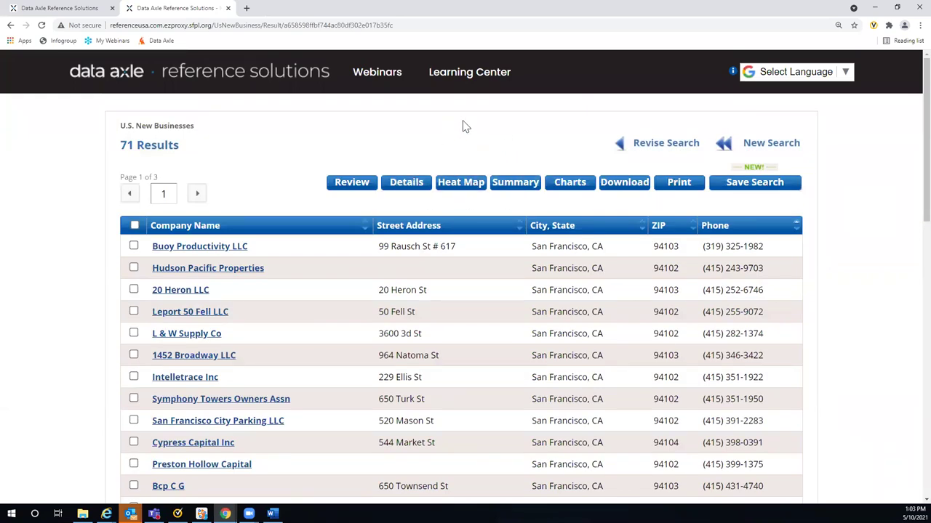
Step: Return to the home page and open the Advanced Search of the U.S. New Movers / Homeowners database
click(649, 145)
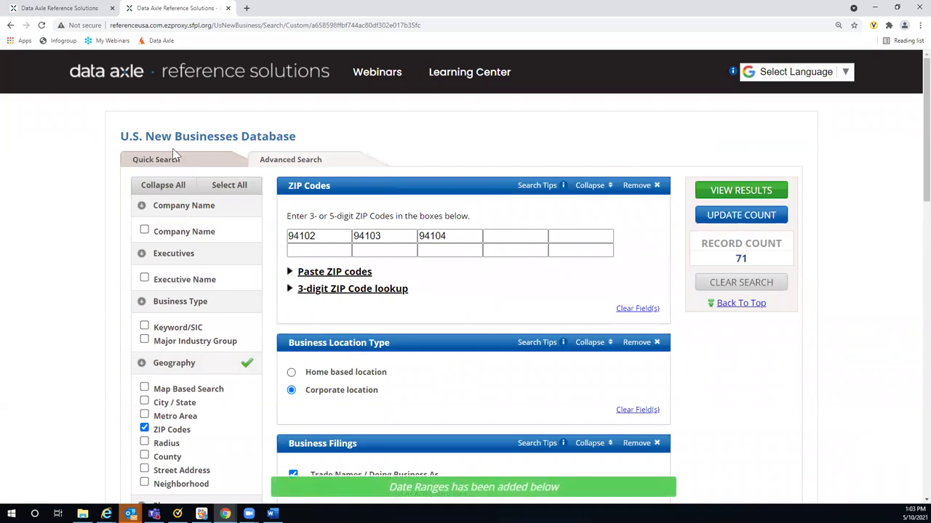
click(225, 82)
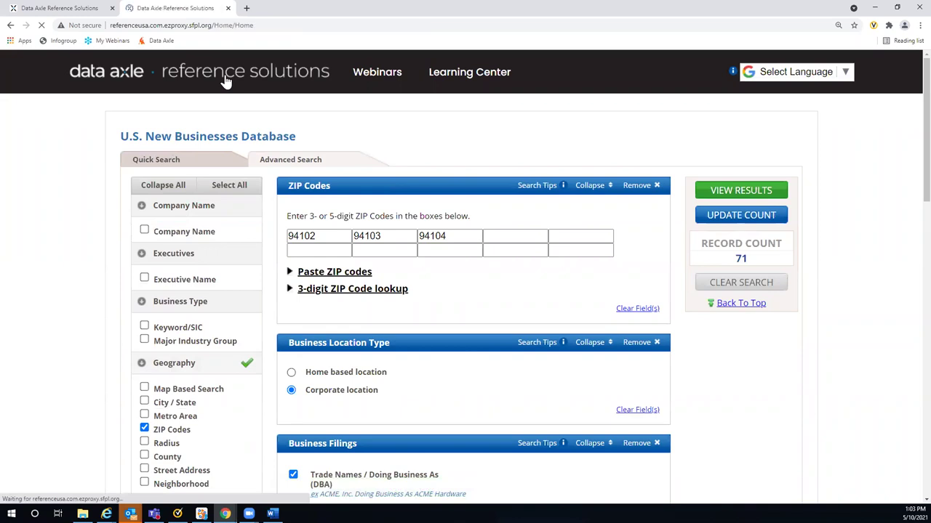
scroll(332, 225, down, 5)
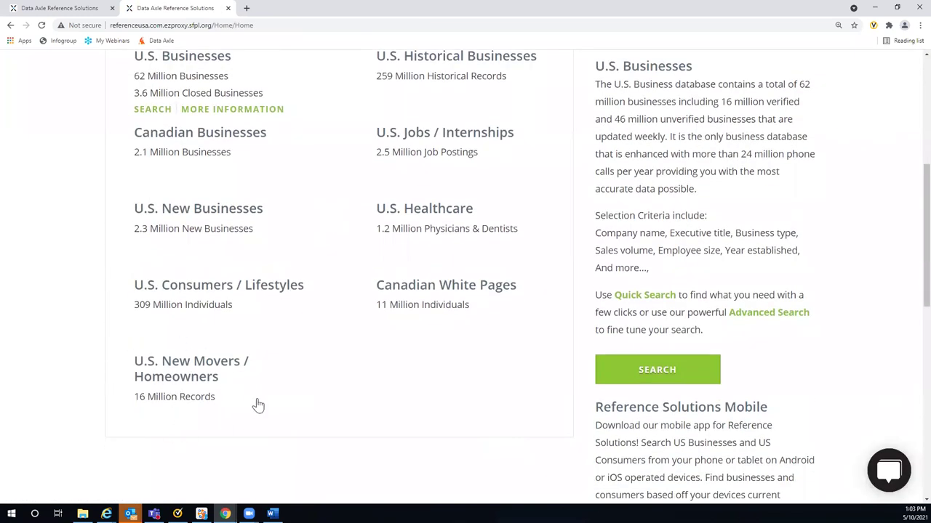
mouse_move(254, 422)
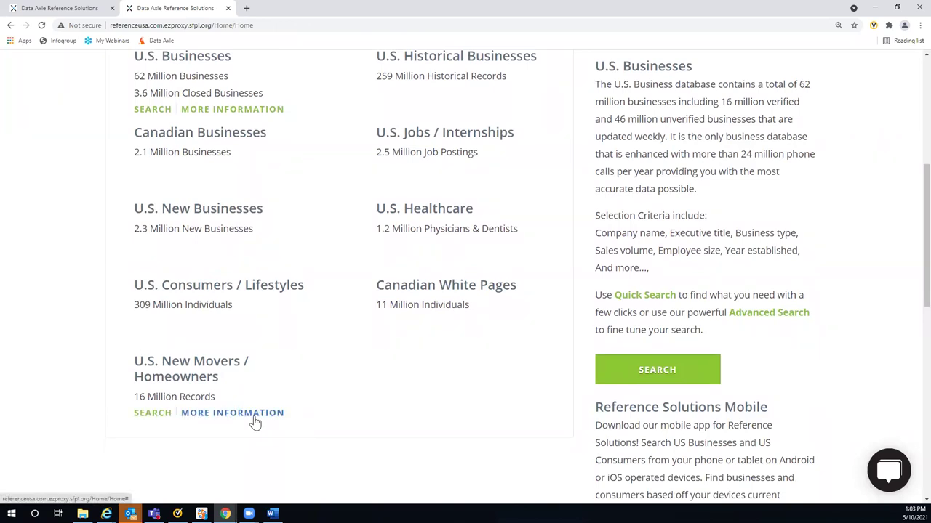
click(168, 376)
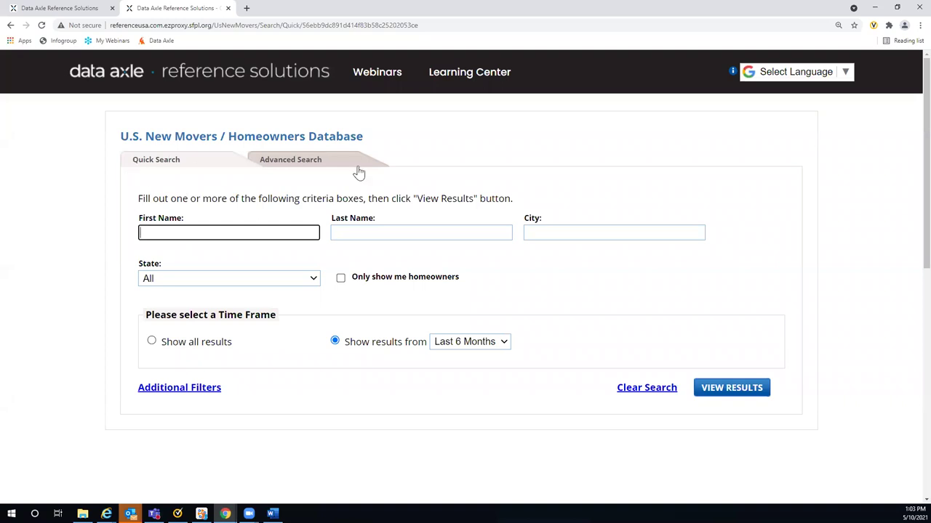
click(272, 165)
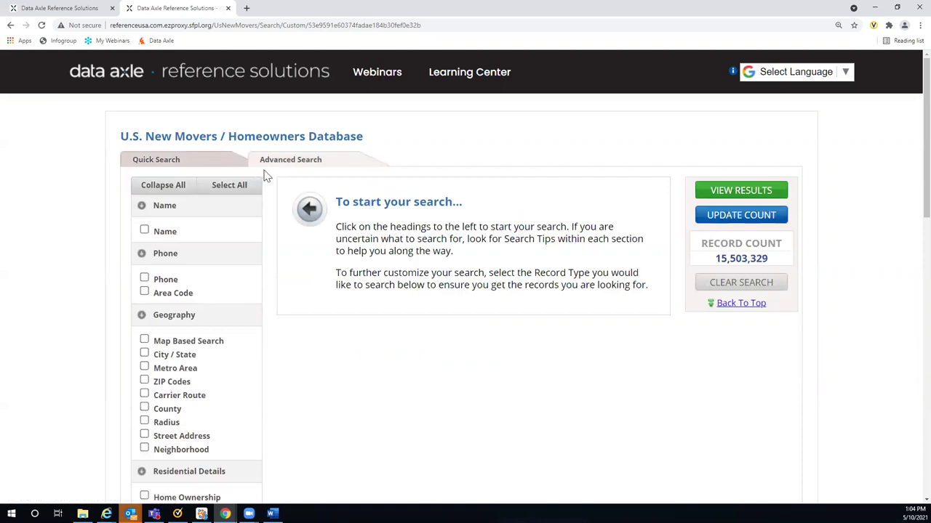
scroll(266, 176, down, 2)
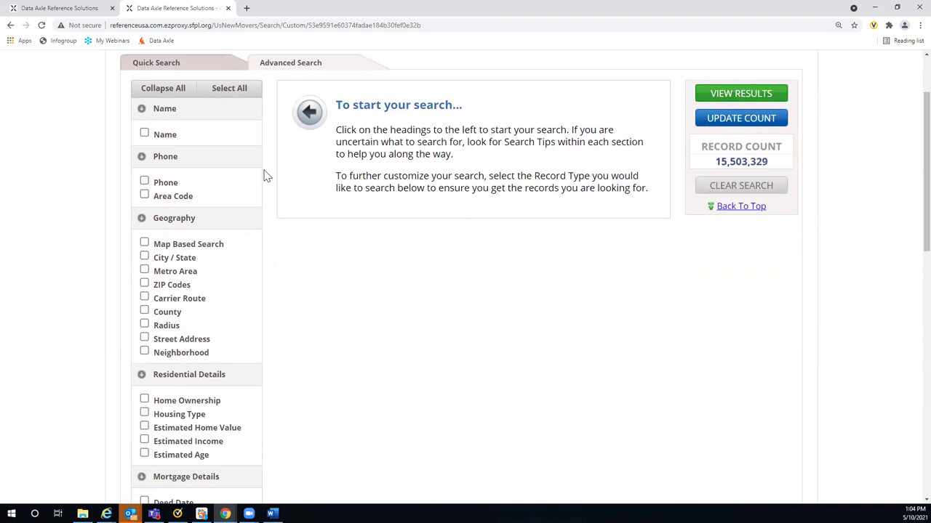
Step: Add the Move Distance and Time Frame criteria from the Relocation Details to the search
scroll(265, 175, down, 5)
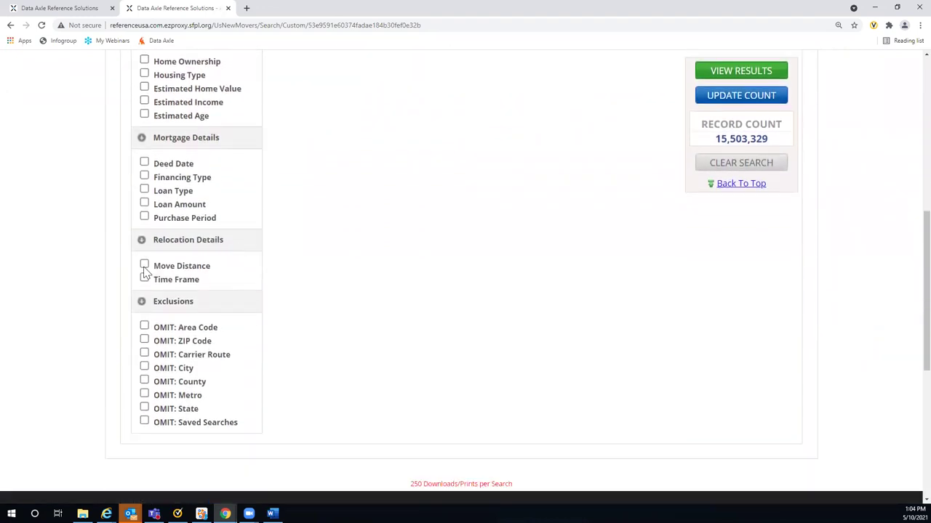
click(145, 266)
click(144, 279)
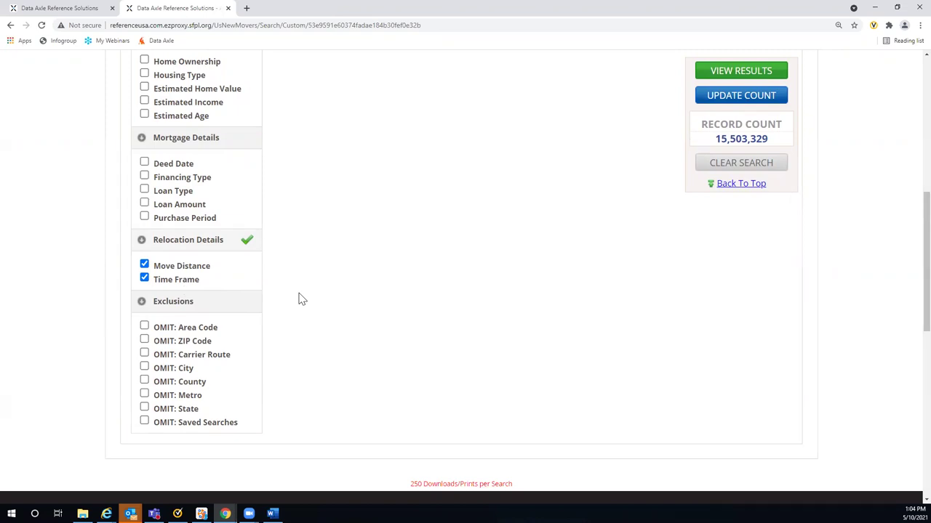
scroll(301, 240, up, 5)
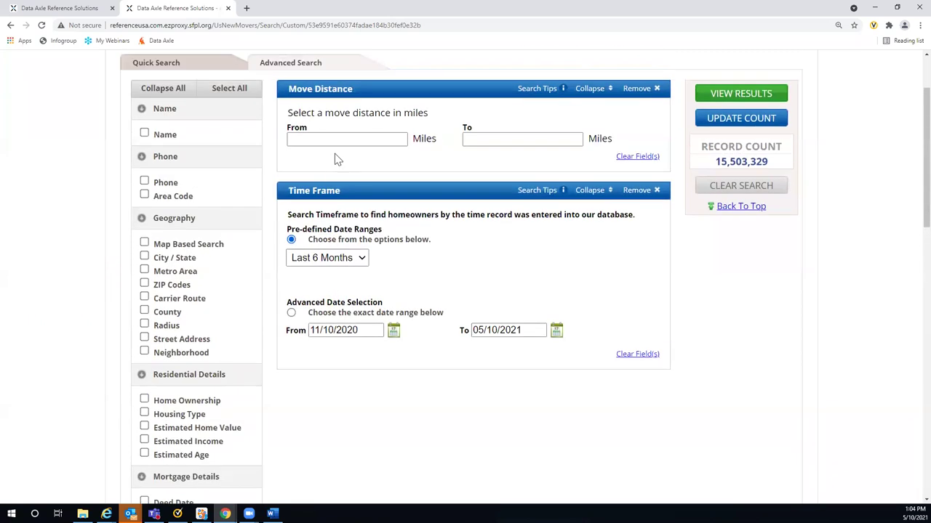
Step: Set the move distance from 100 to 2600 miles and choose Last 6 Months as the pre-defined date range
click(291, 141)
click(290, 140)
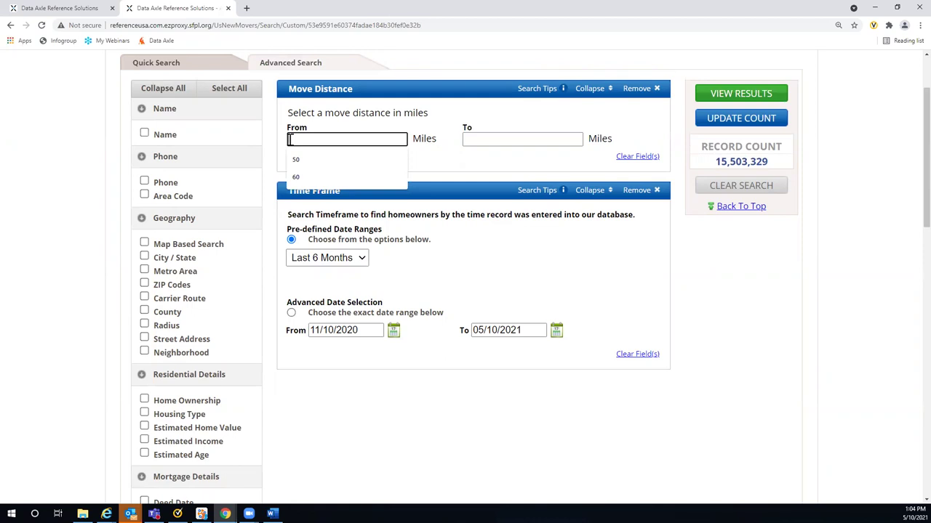
text(100)
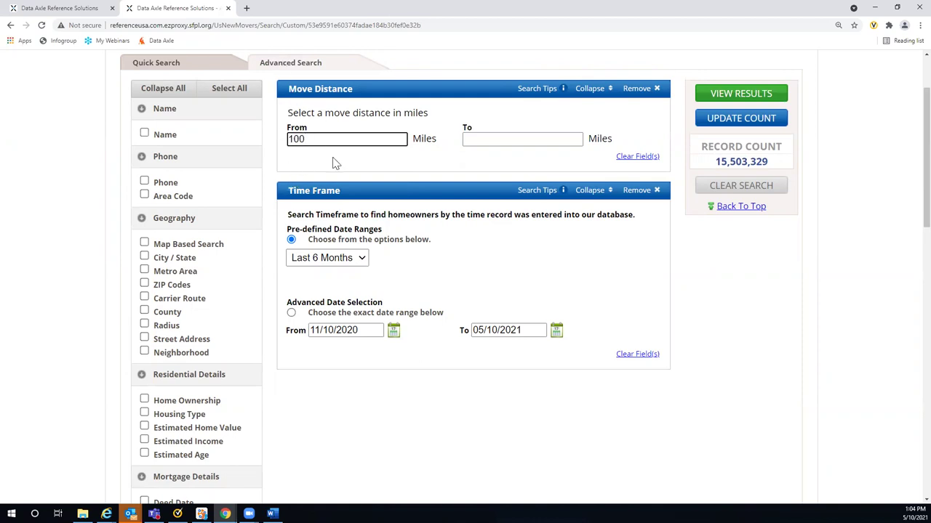
click(465, 138)
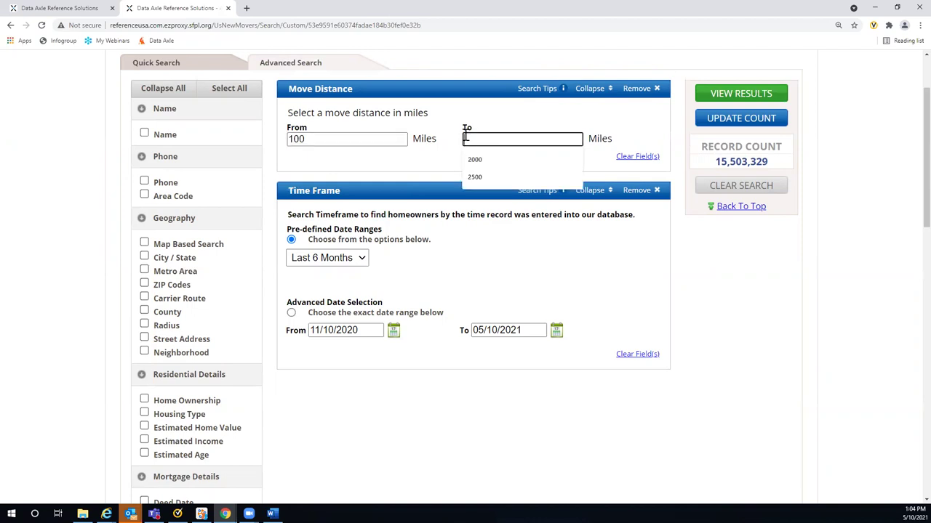
text(2600)
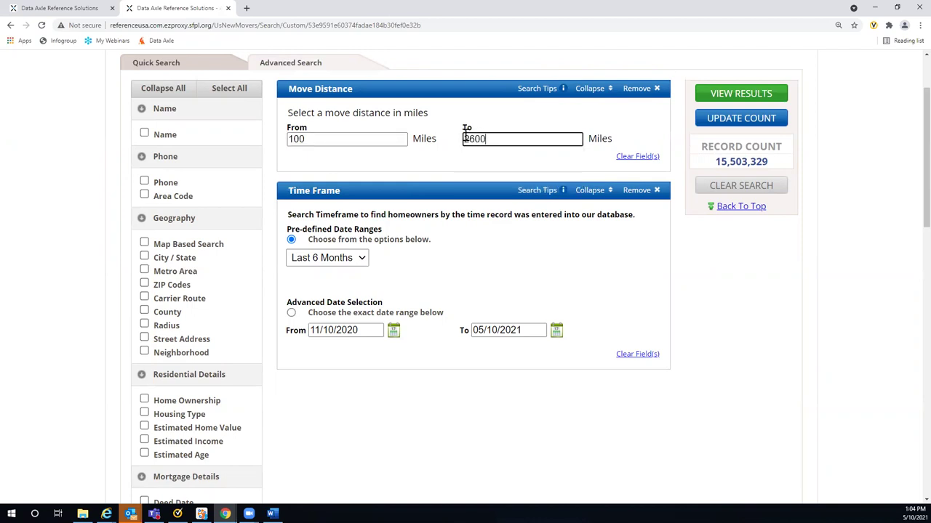
click(363, 261)
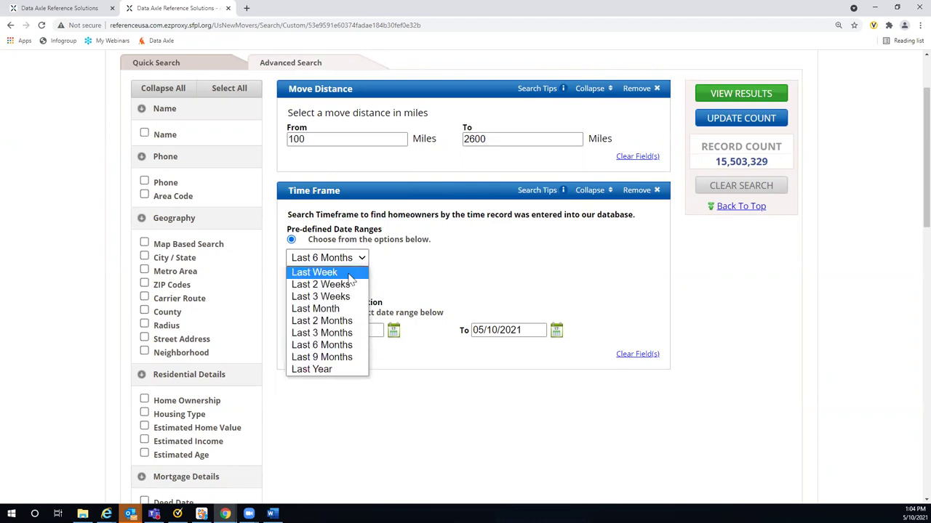
click(348, 345)
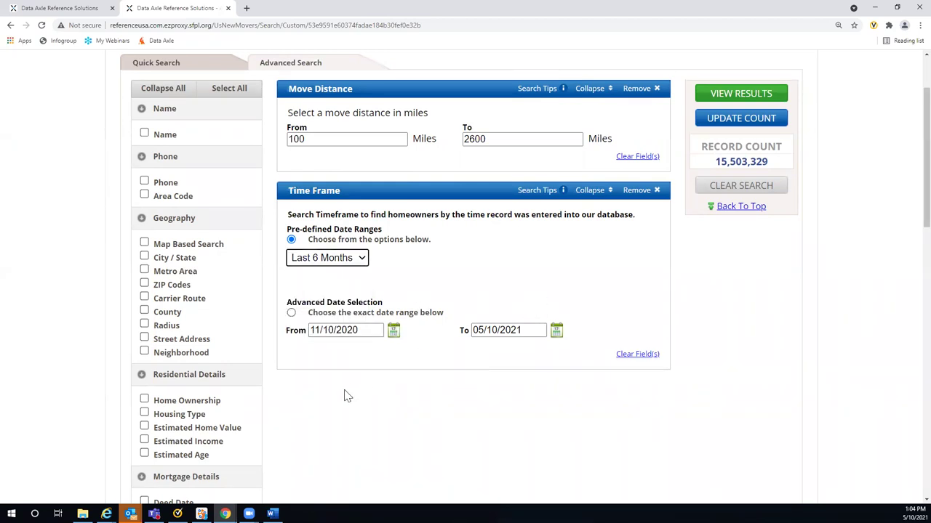
Step: Add a City / State criterion, select San Francisco, CA, and update the record count
scroll(345, 385, down, 2)
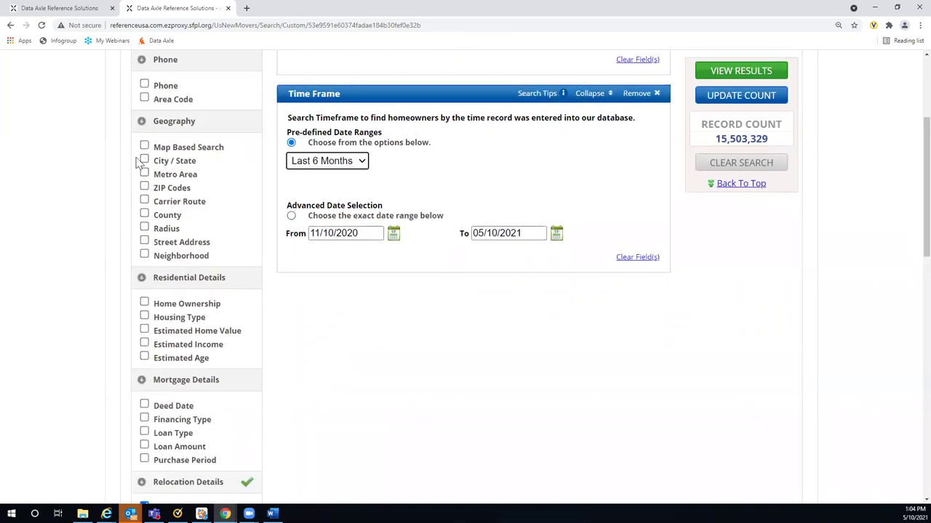
click(145, 161)
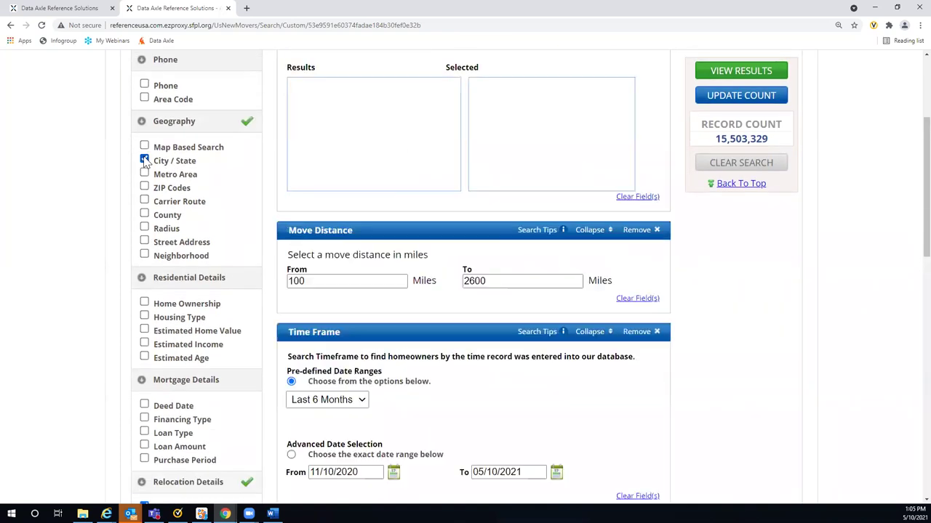
scroll(395, 121, up, 2)
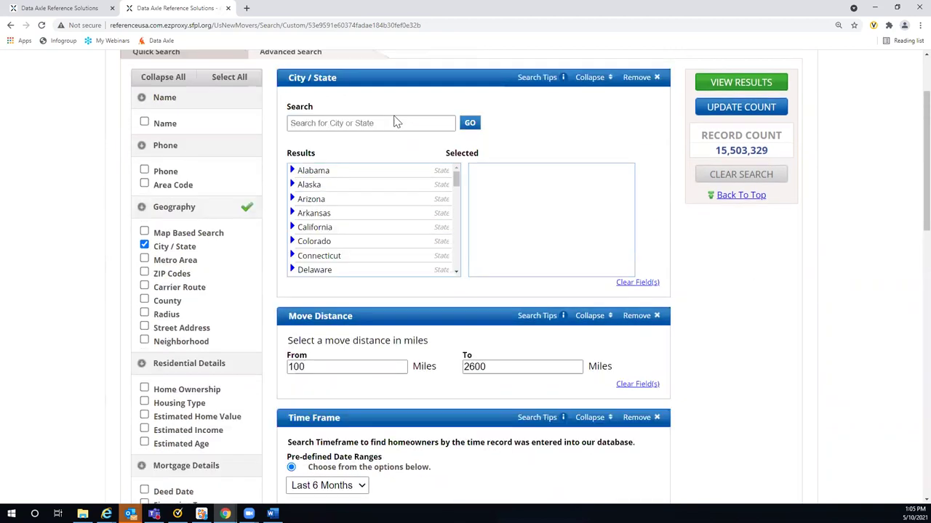
click(293, 183)
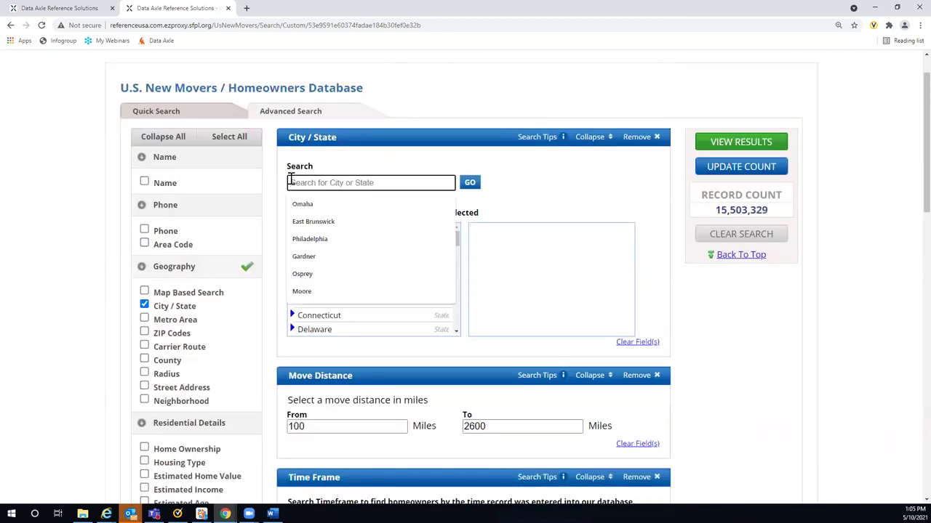
text(S)
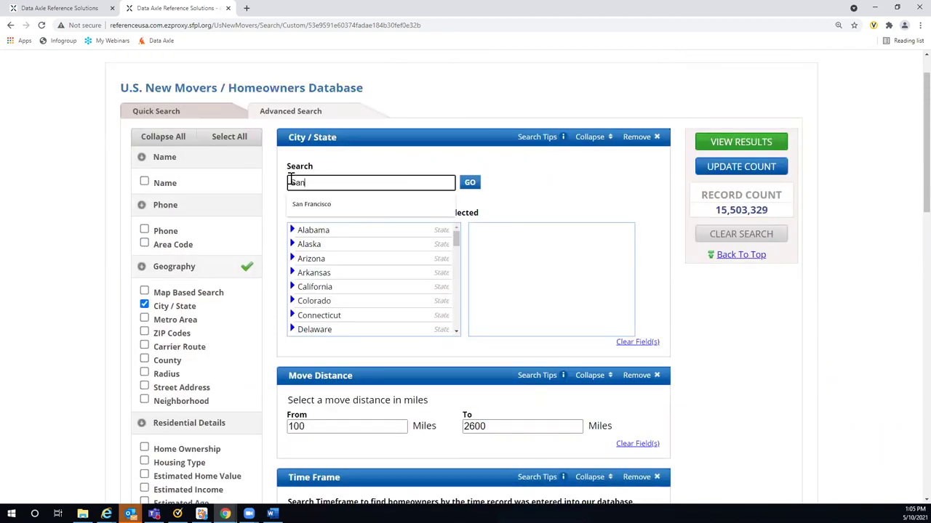
text(ancisco)
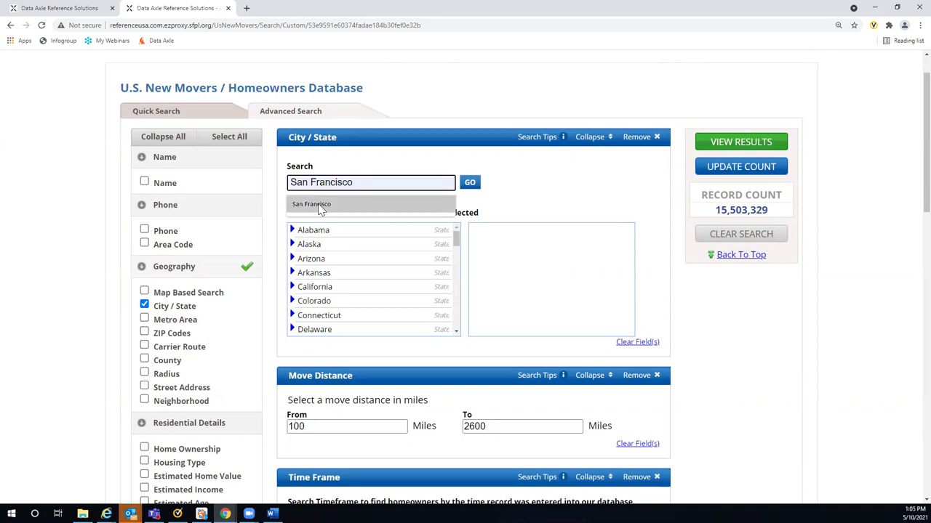
click(313, 204)
click(469, 186)
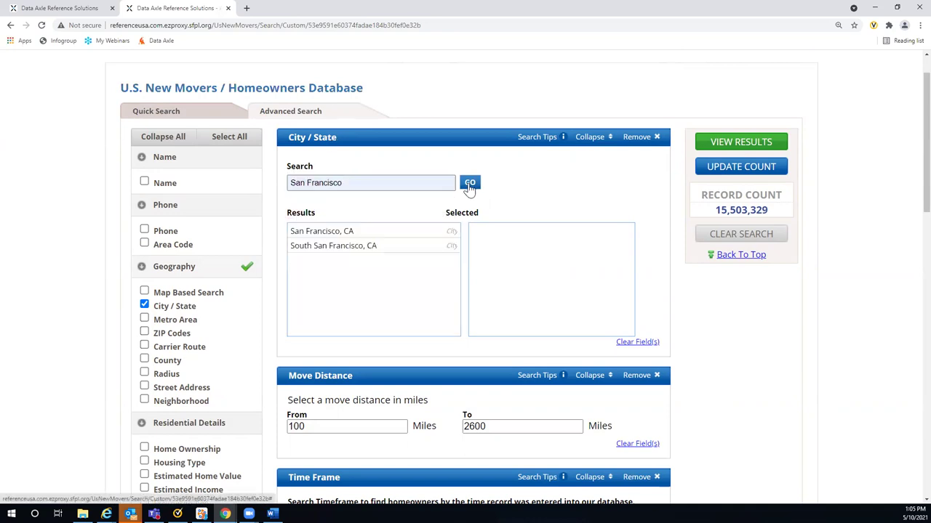
click(312, 232)
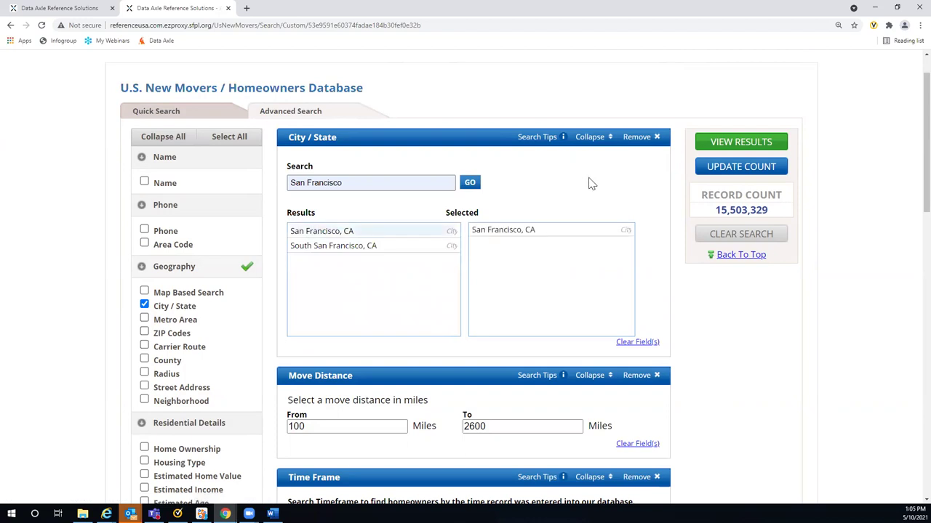
click(741, 167)
Step: Set the pre-defined time frame to Last Year and update the record count
scroll(829, 348, down, 4)
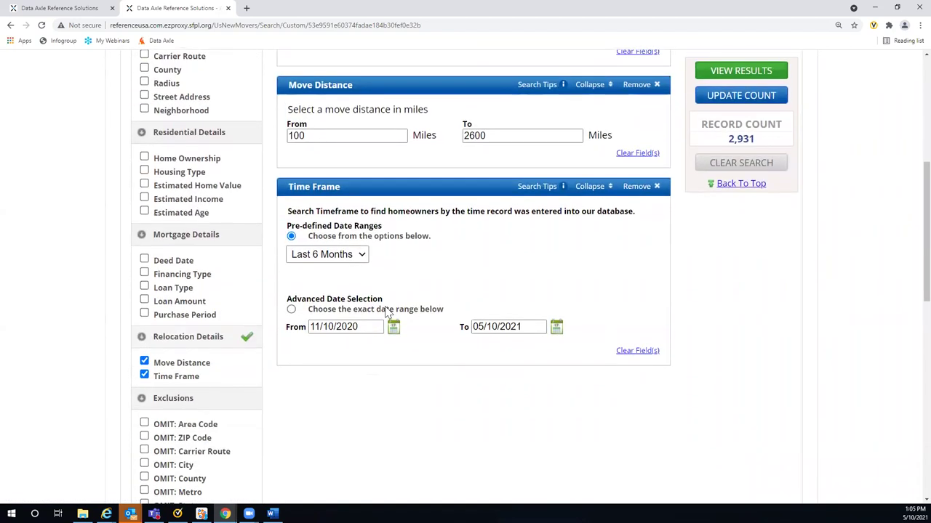
click(363, 255)
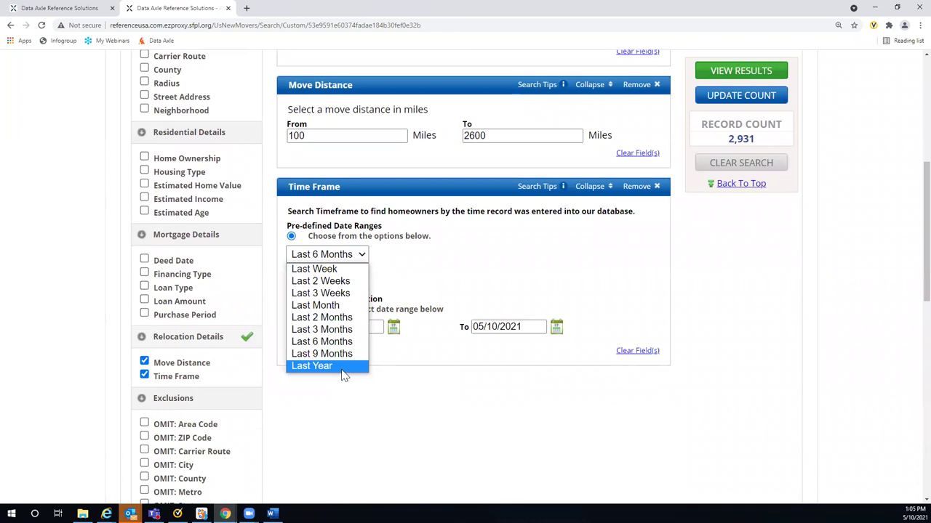
click(342, 367)
click(716, 95)
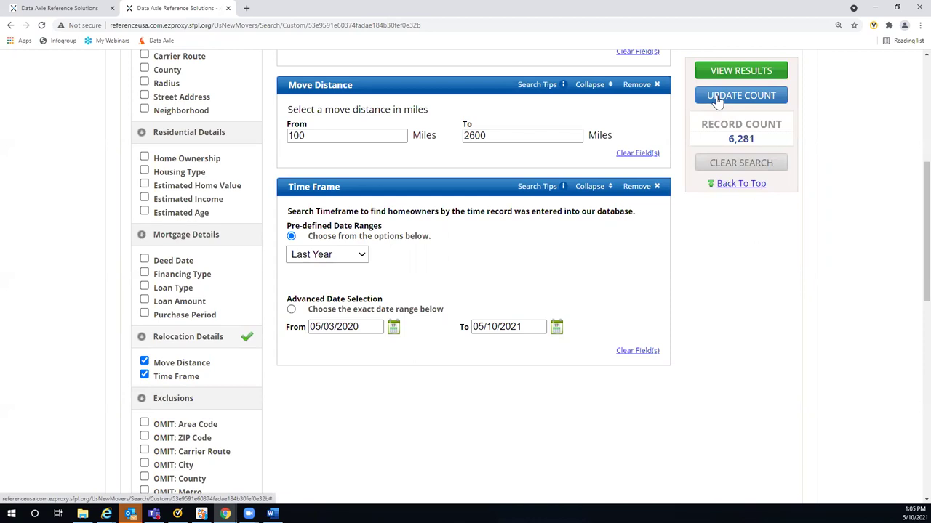
Step: Set the pre-defined time frame to Last Week and update the record count
click(358, 254)
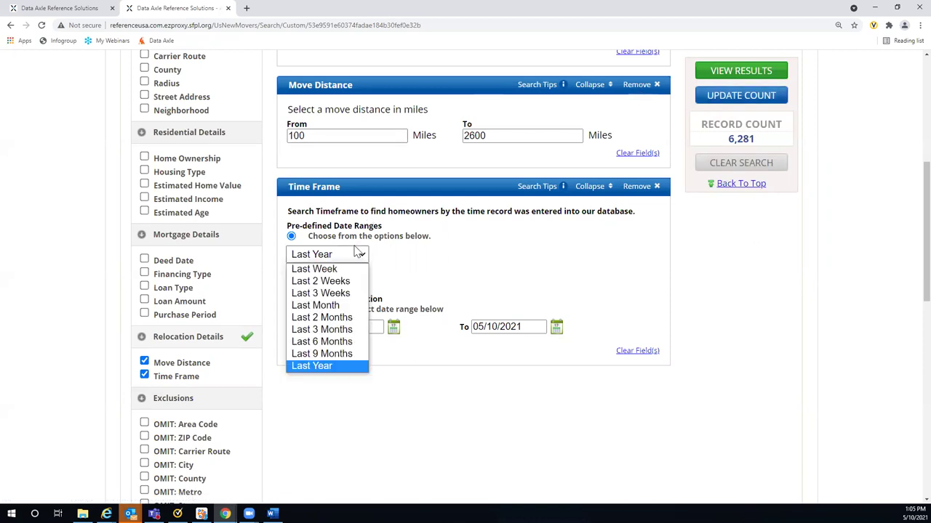
click(320, 269)
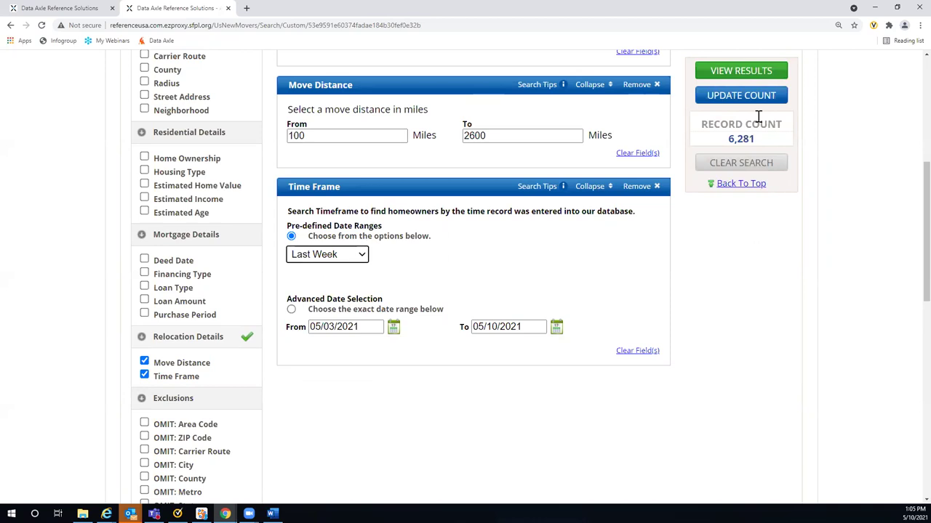
click(747, 96)
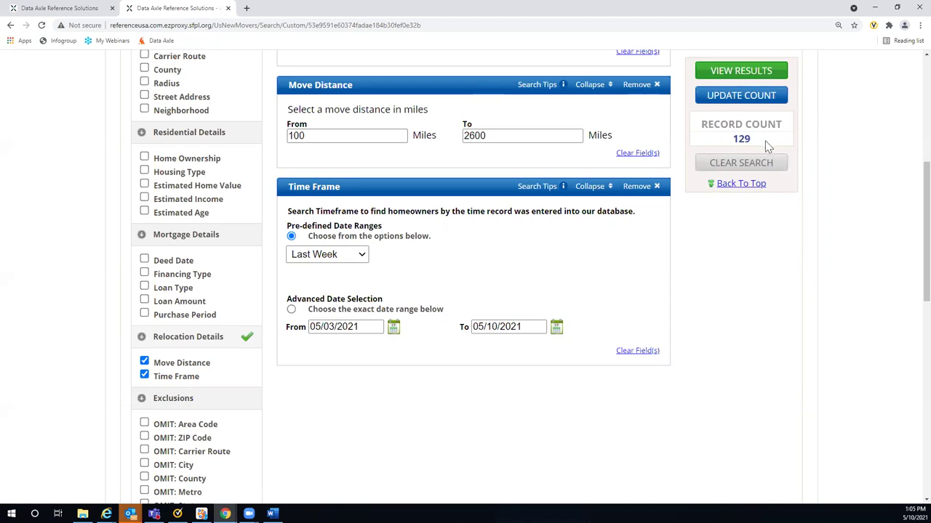
Step: Add a Home Ownership criterion limited to Renter, update the record count and view the search results
click(144, 158)
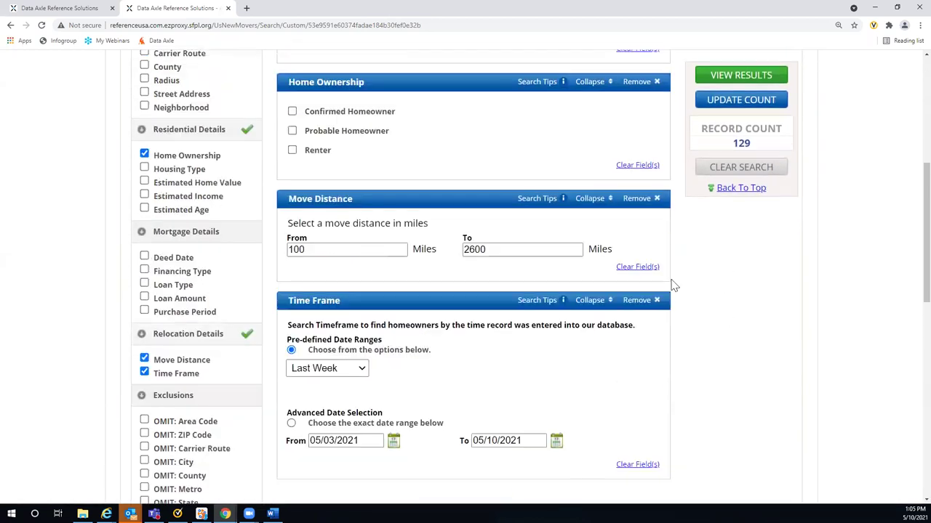
click(292, 154)
click(726, 99)
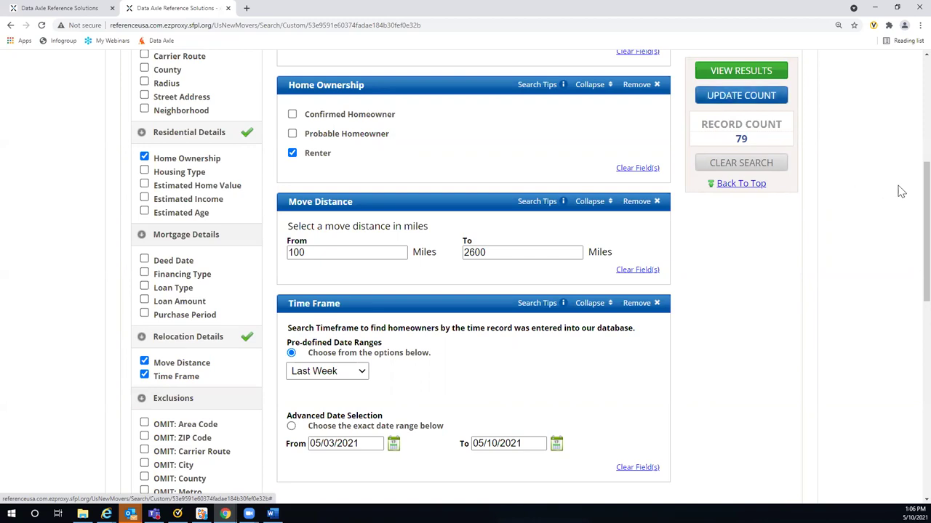
scroll(876, 191, up, 1)
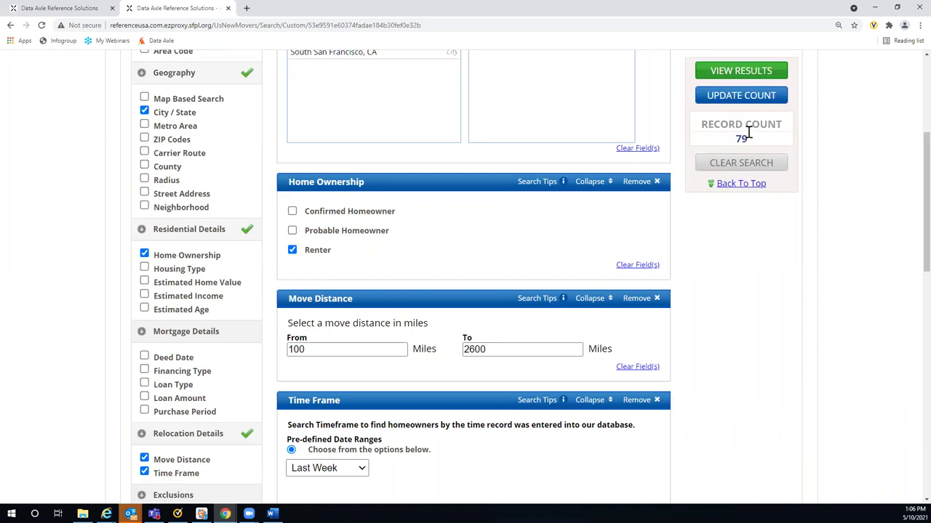
click(739, 73)
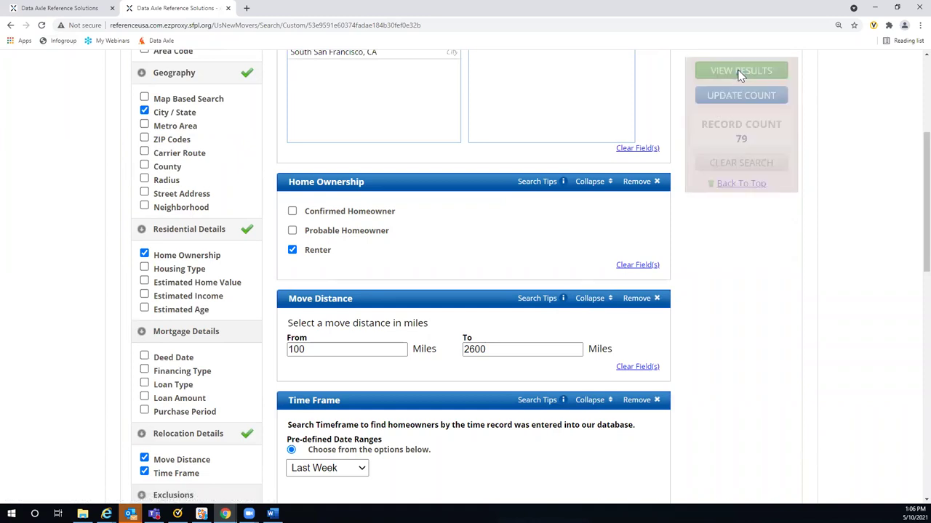
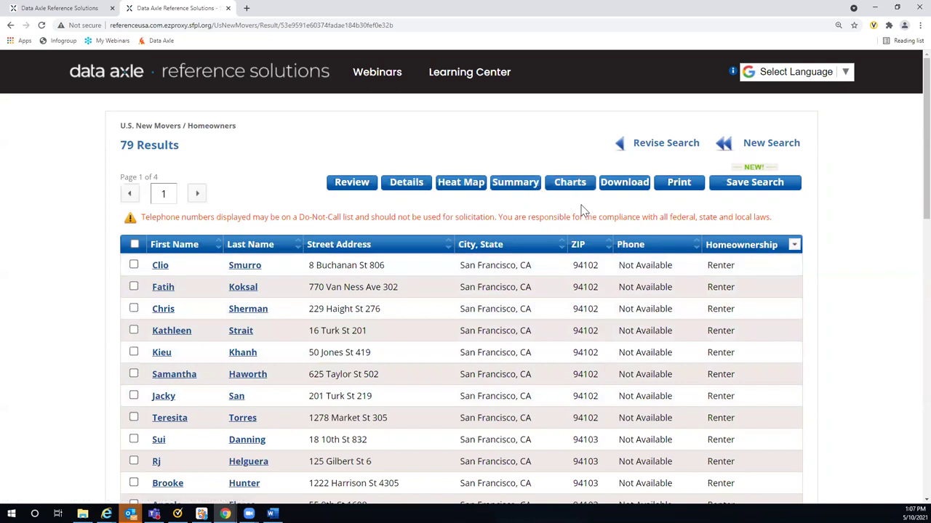
Step: Examine the address and neighborhood information of the first mover in the results, and return to the results list
click(242, 267)
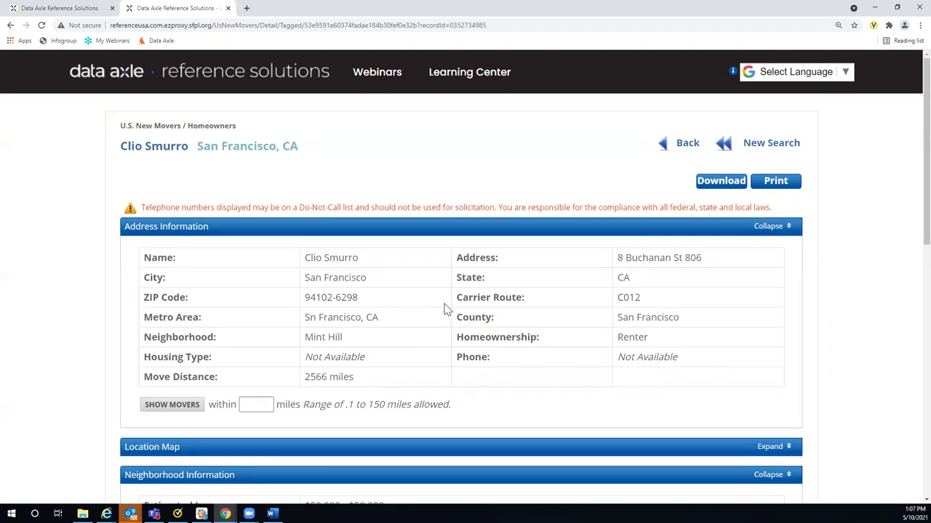
scroll(722, 322, down, 1)
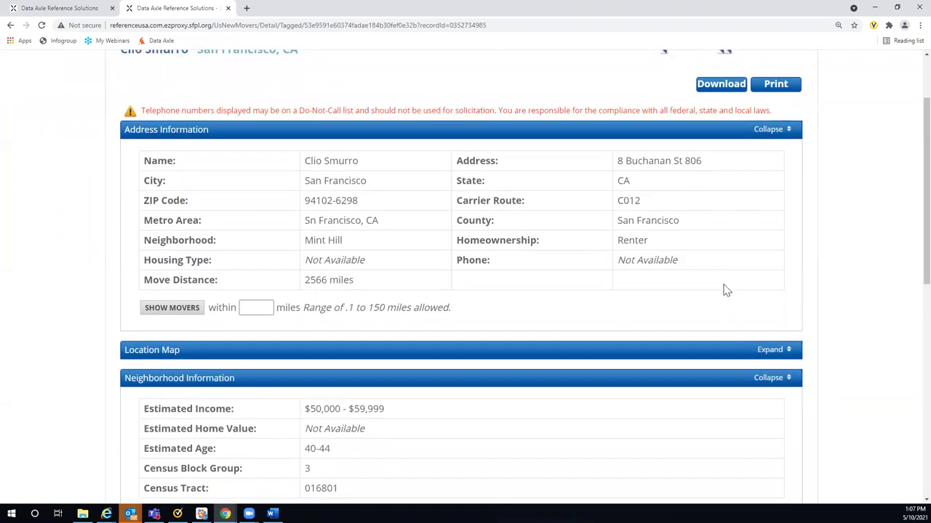
scroll(725, 290, down, 1)
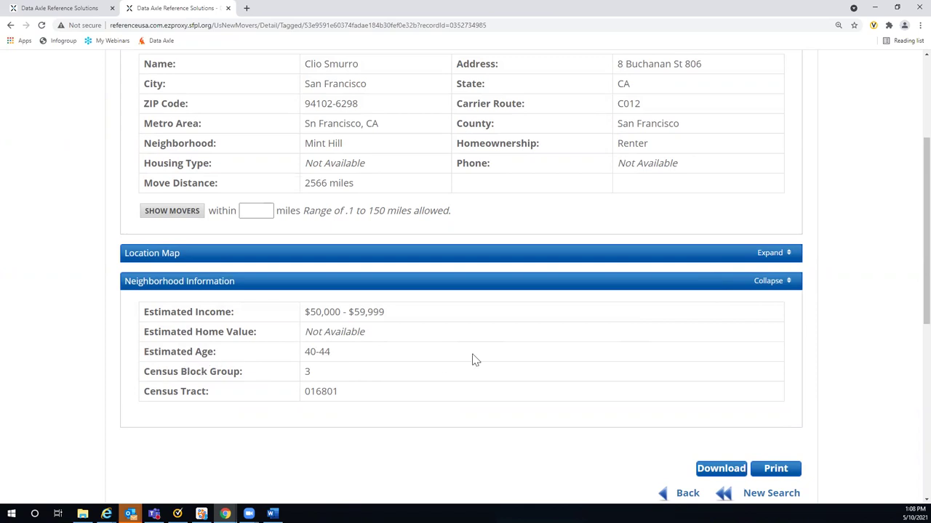
scroll(813, 275, up, 1)
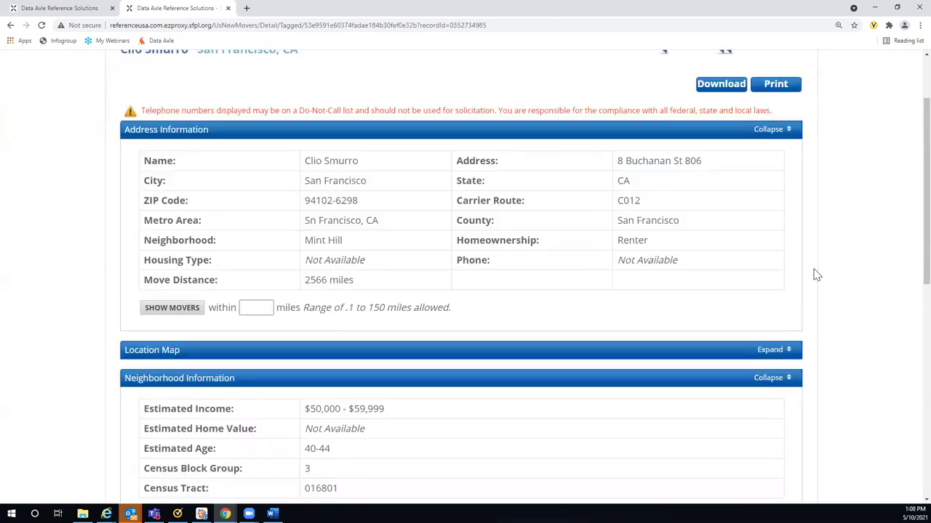
scroll(814, 275, up, 1)
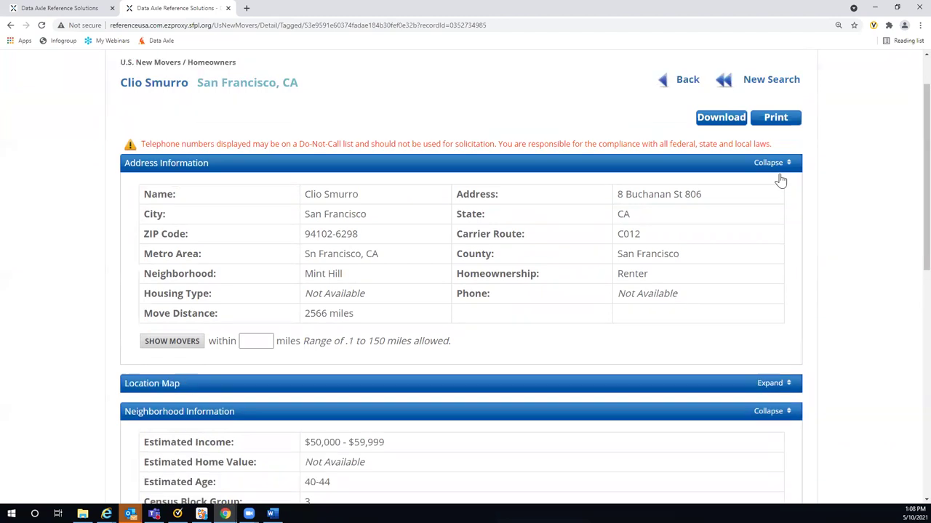
click(686, 145)
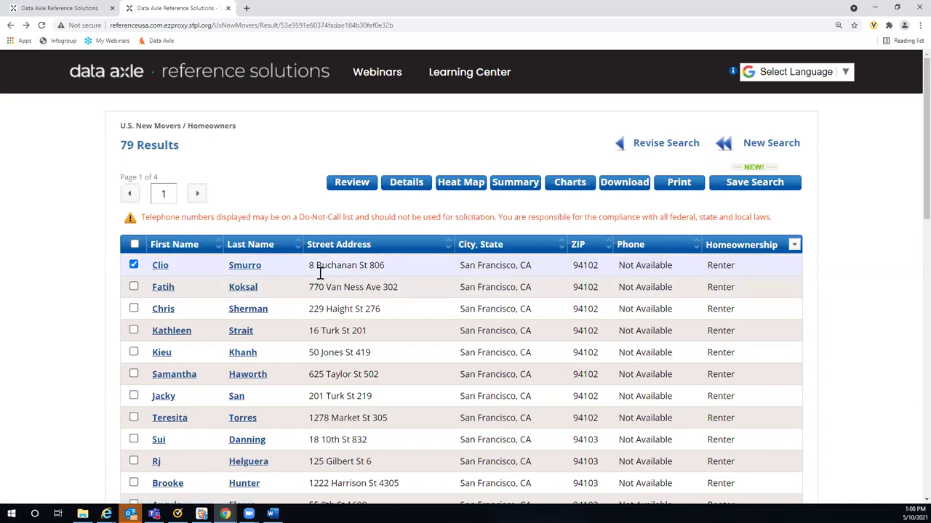
Step: Open the first mover's record from the results and show the movers within 5 miles of it
click(245, 266)
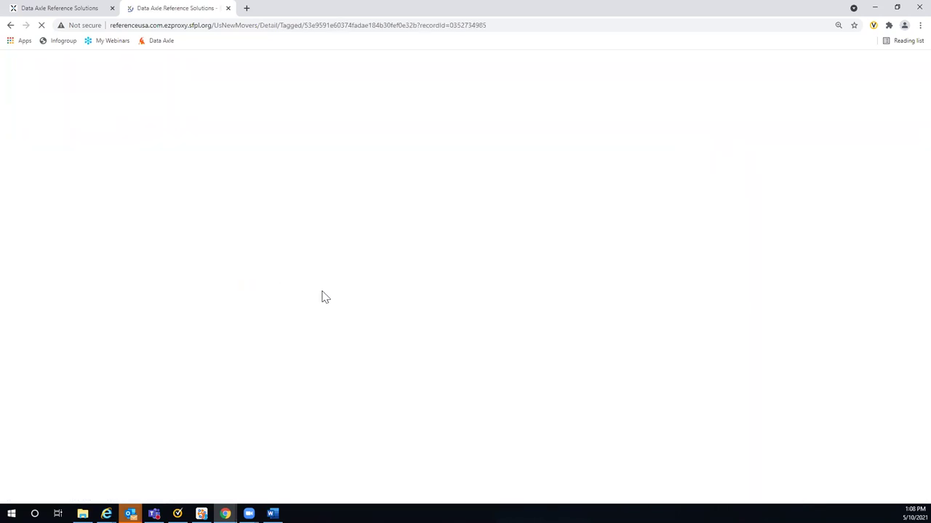
scroll(291, 305, down, 2)
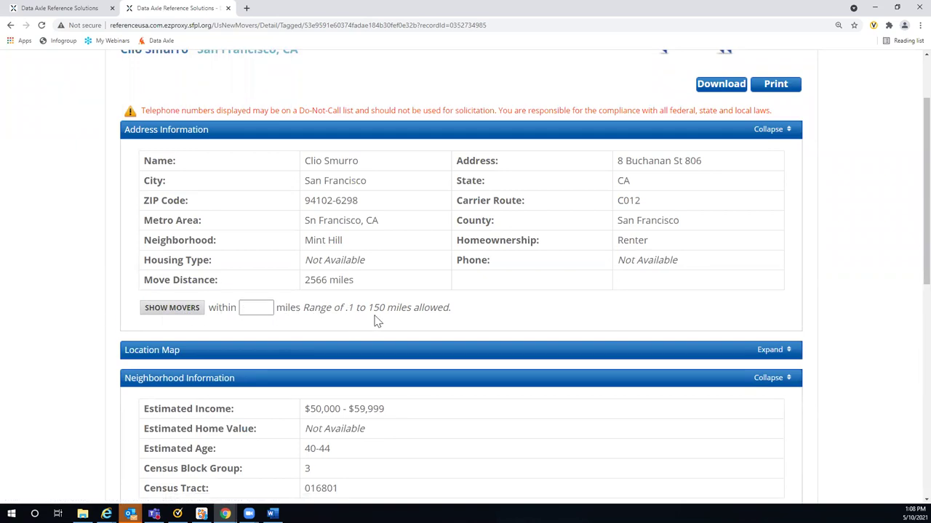
click(253, 308)
click(244, 308)
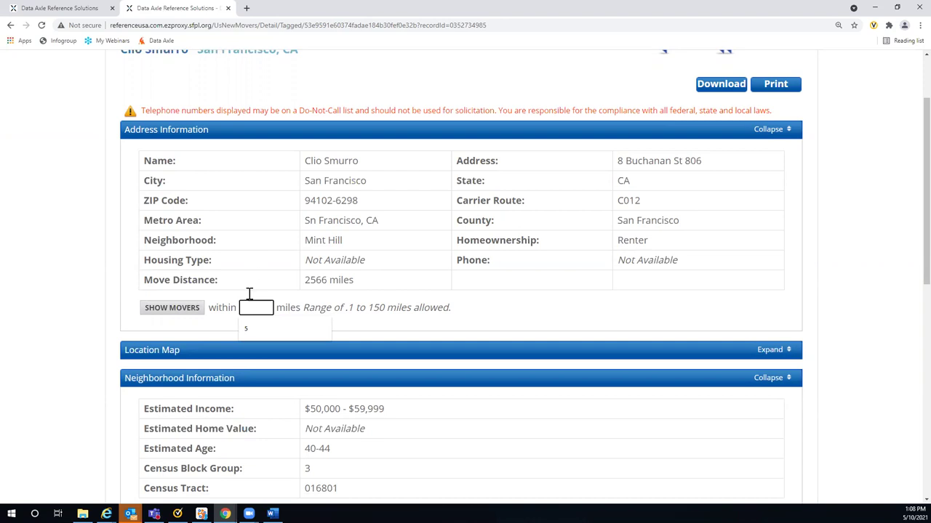
click(246, 332)
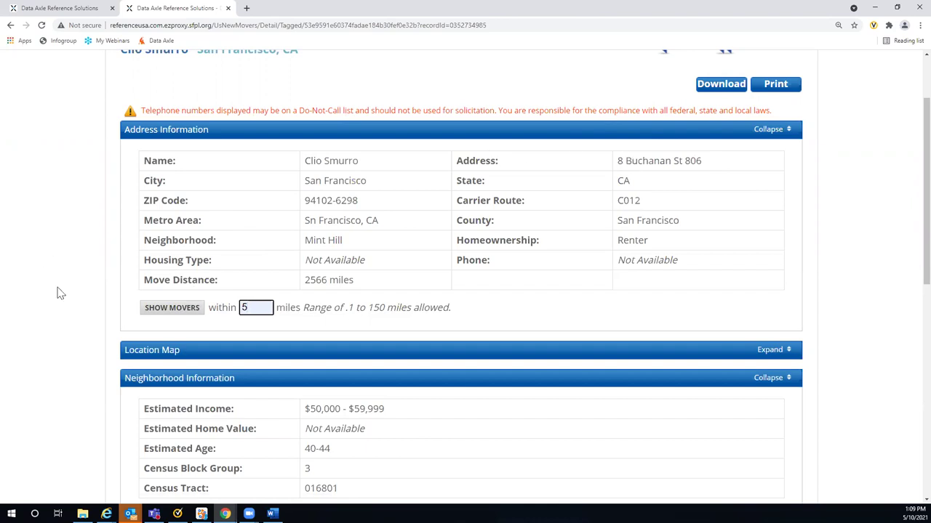
click(173, 311)
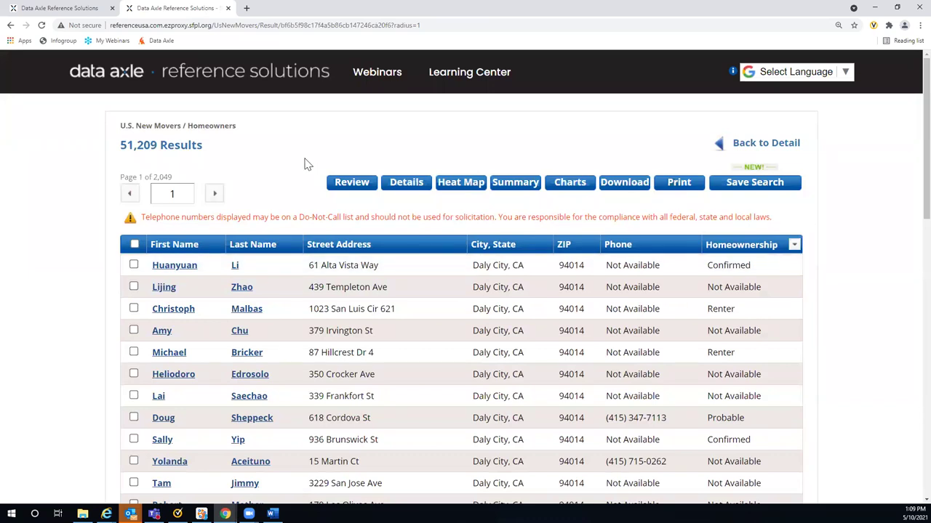
Step: Look through the list of nearby movers, return to the mover's detail record and go back to the original results list
scroll(305, 165, down, 1)
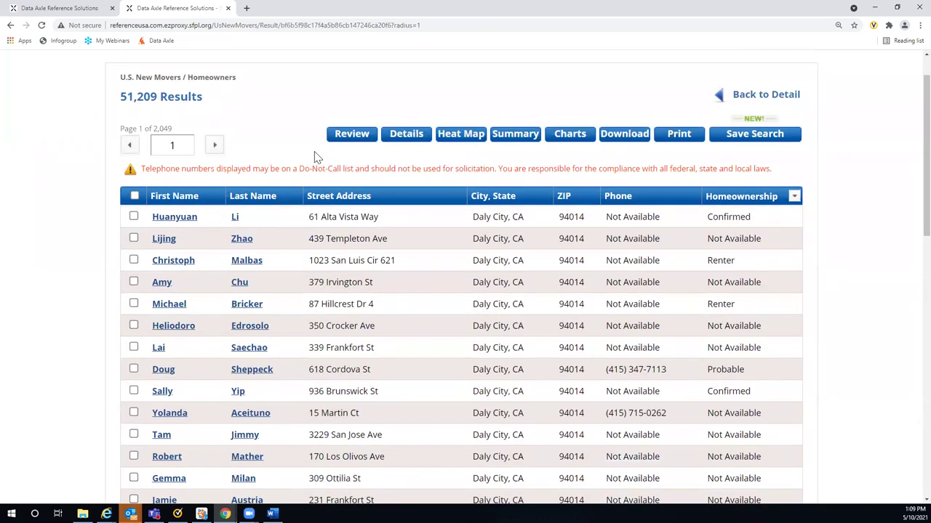
scroll(315, 155, down, 2)
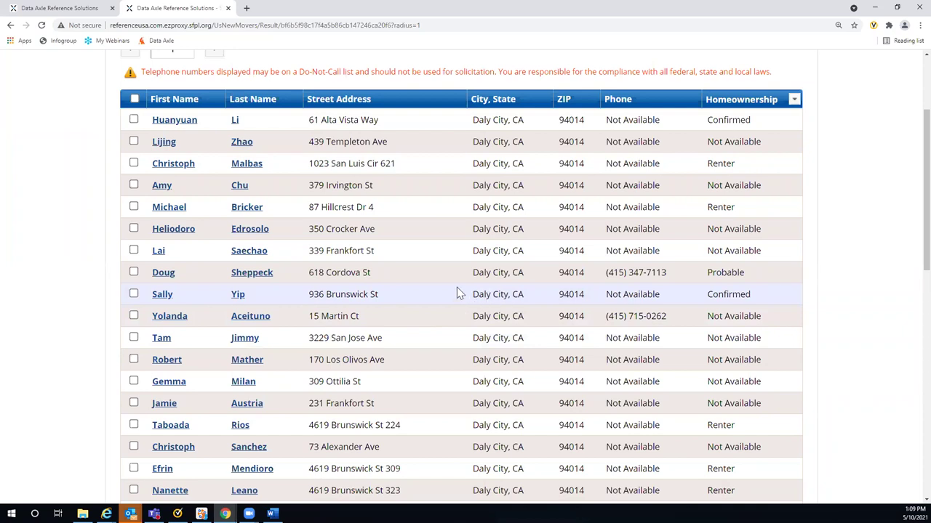
scroll(458, 293, up, 2)
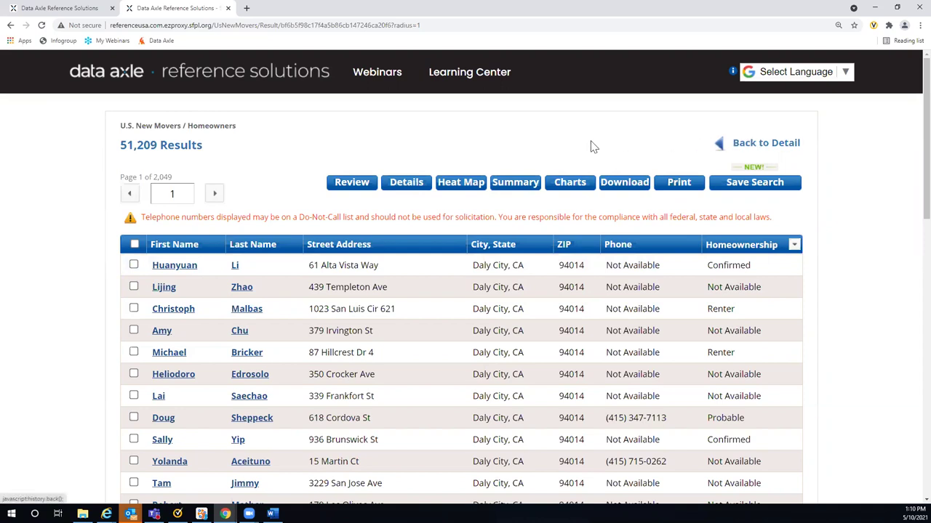
click(738, 149)
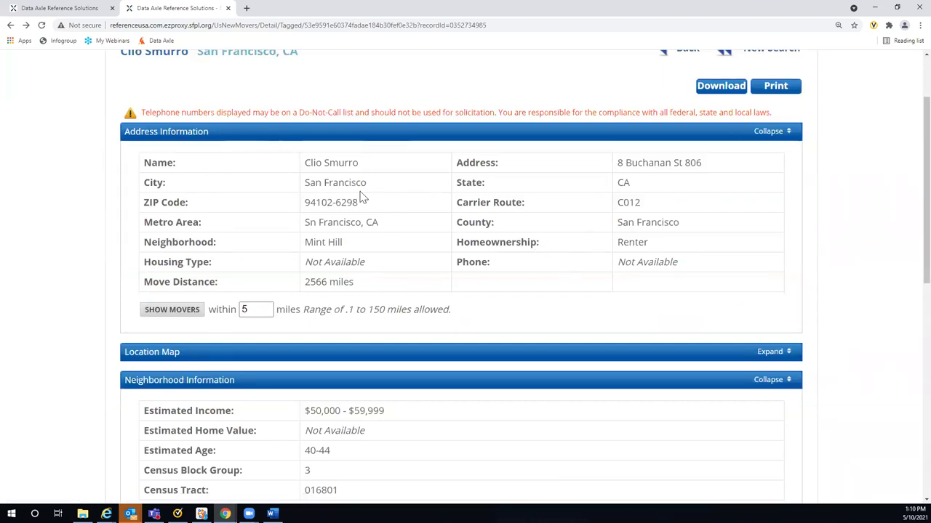
scroll(577, 103, up, 3)
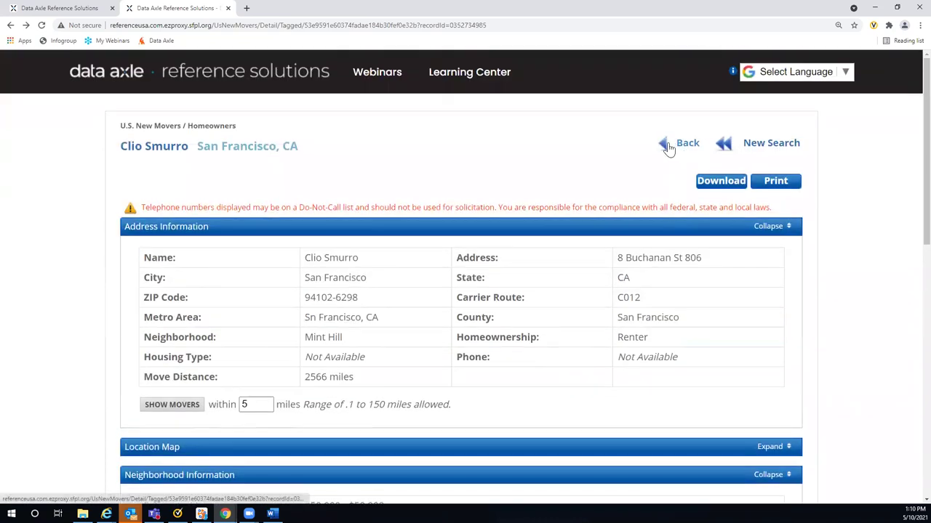
click(668, 145)
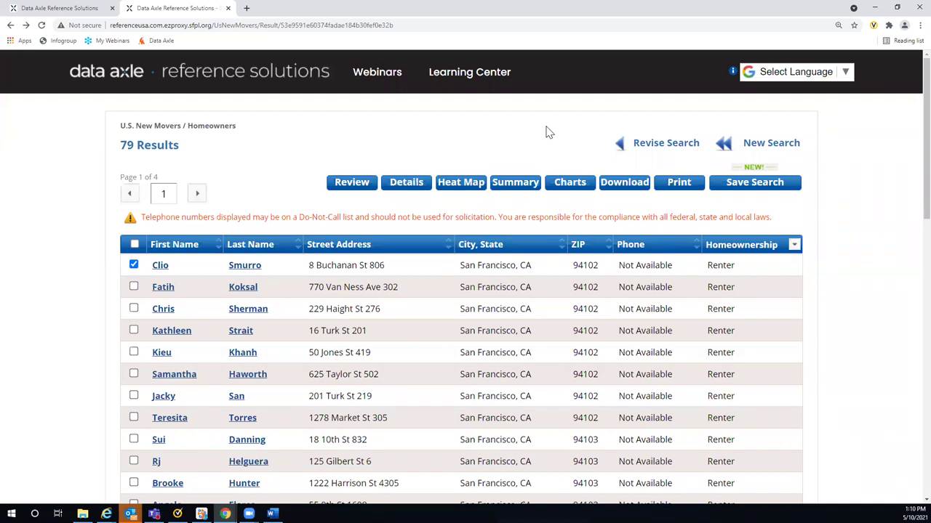
Step: Return to the search criteria and review the city, home ownership, move distance and time frame settings
click(652, 146)
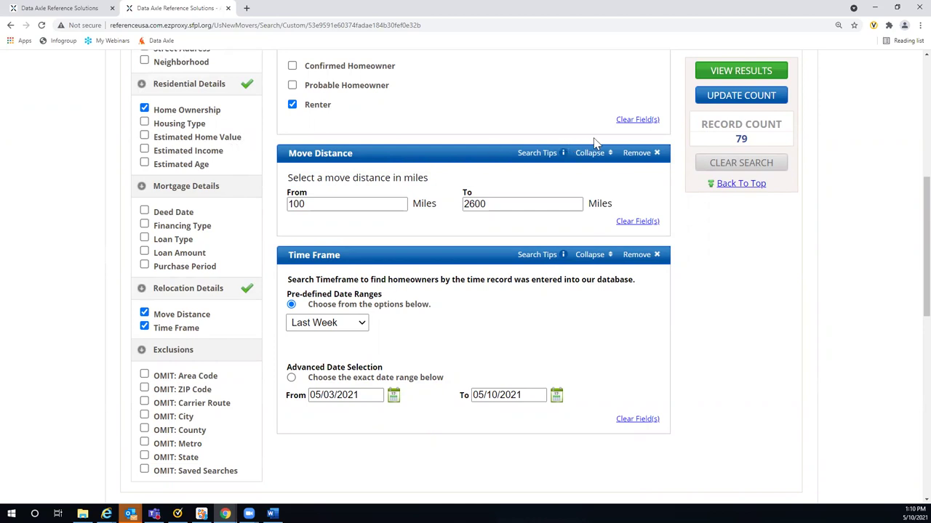
scroll(582, 145, up, 5)
scroll(352, 178, down, 2)
scroll(269, 176, down, 4)
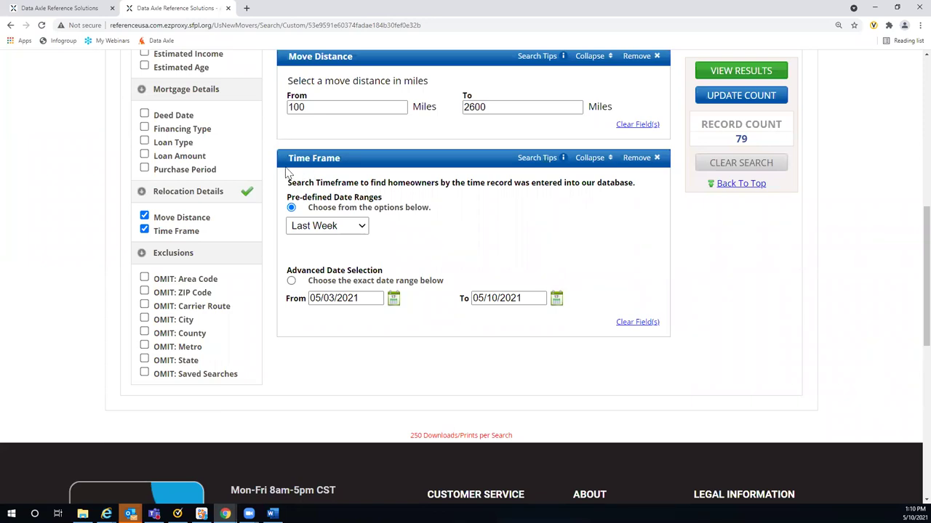
scroll(283, 170, up, 2)
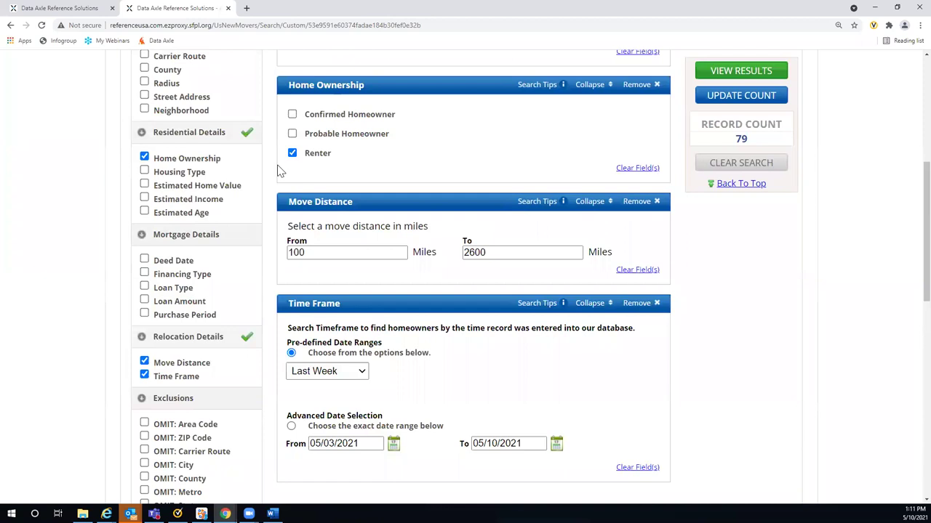
scroll(281, 171, up, 3)
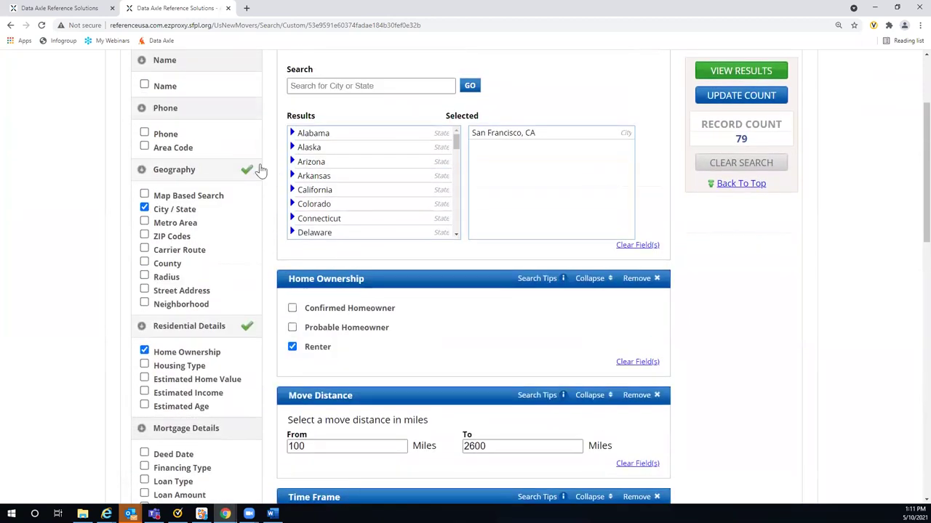
scroll(261, 167, up, 2)
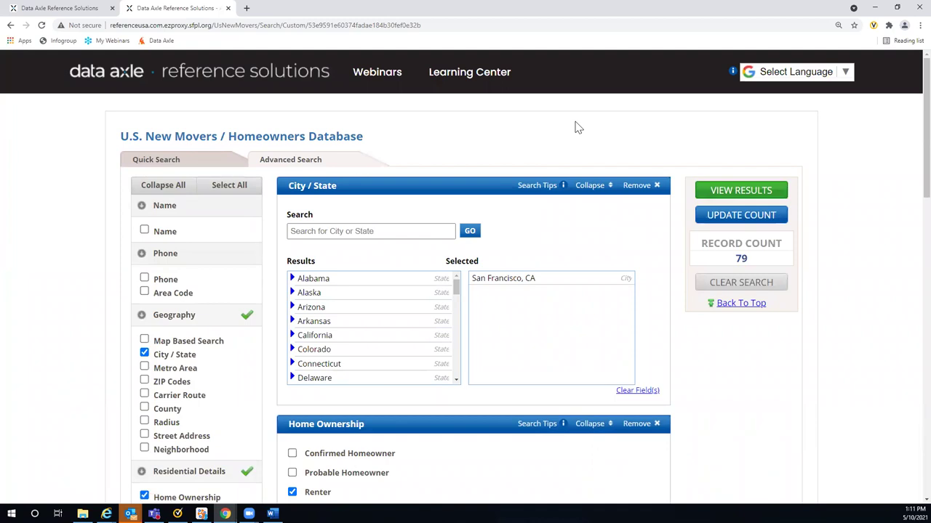
Step: Go back to the home page and examine the list of available databases
click(223, 82)
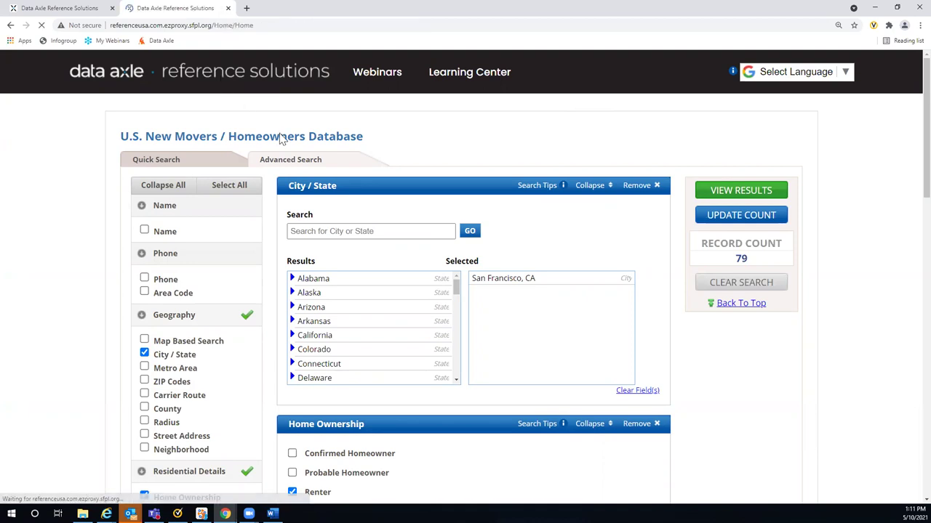
scroll(297, 147, down, 5)
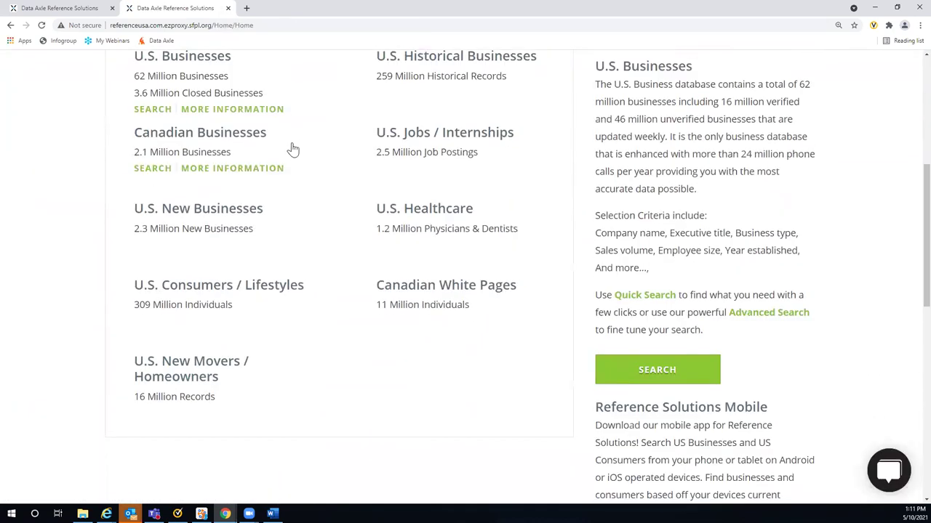
scroll(298, 189, down, 1)
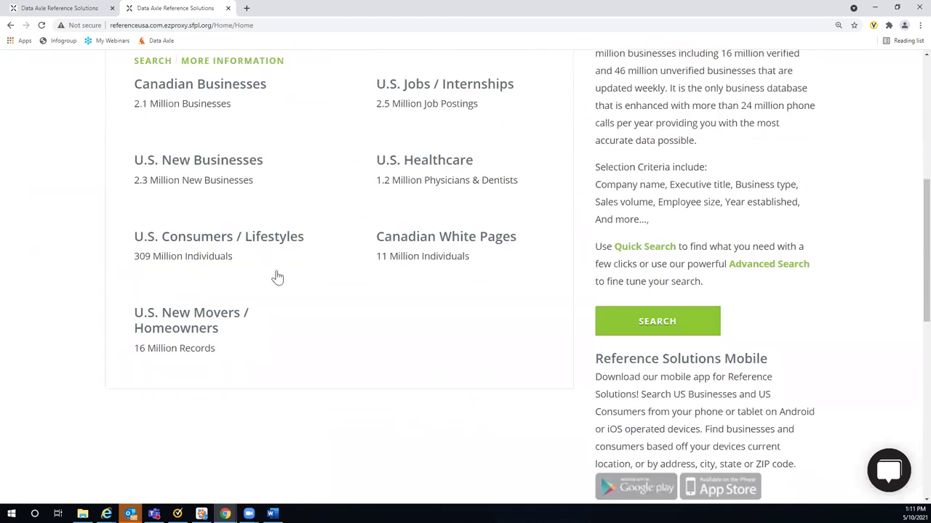
mouse_move(276, 277)
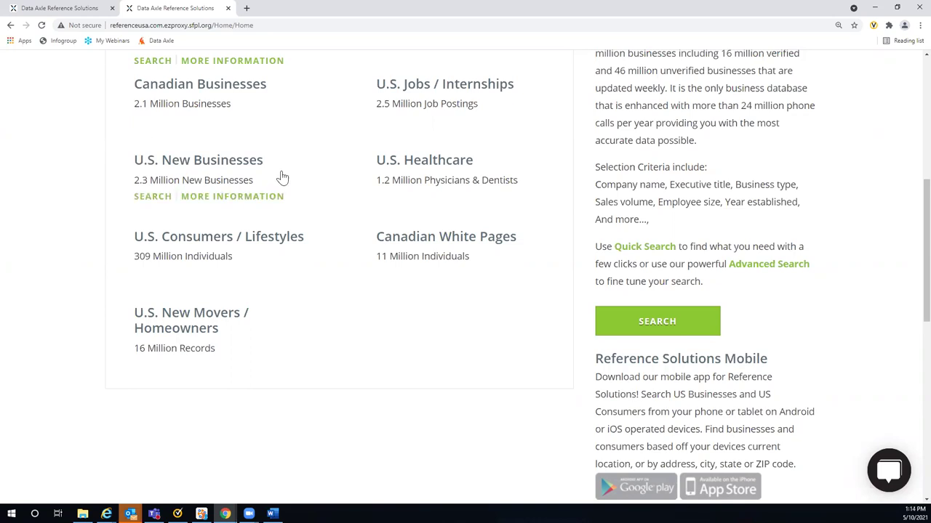
scroll(279, 97, up, 3)
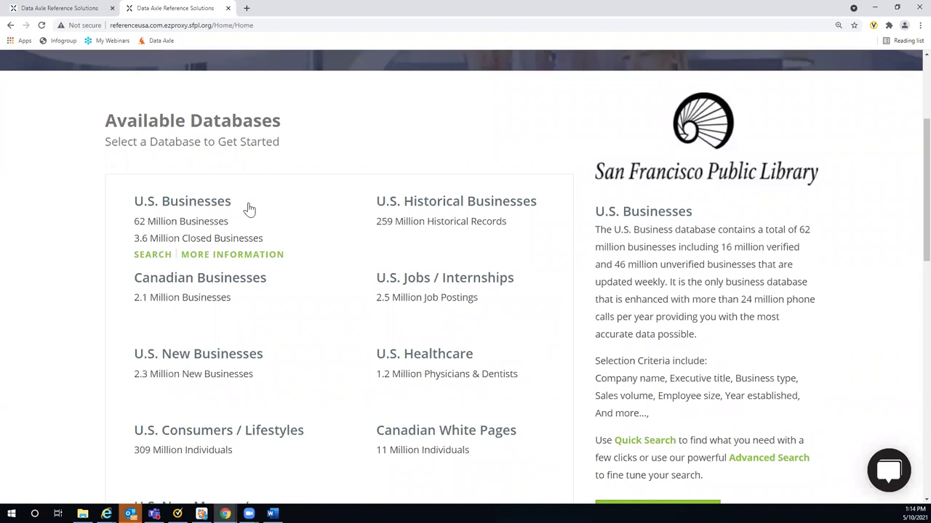
scroll(313, 226, down, 1)
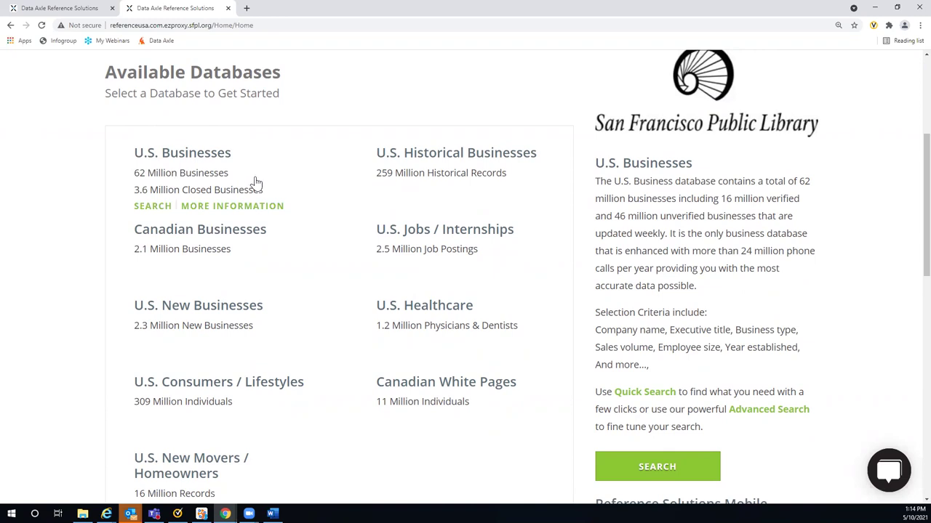
mouse_move(426, 175)
mouse_move(195, 339)
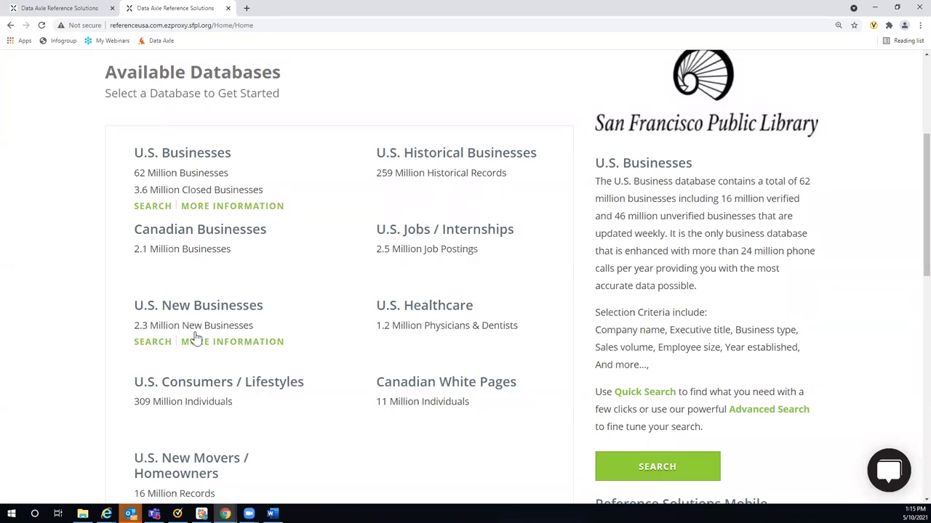
scroll(298, 378, down, 1)
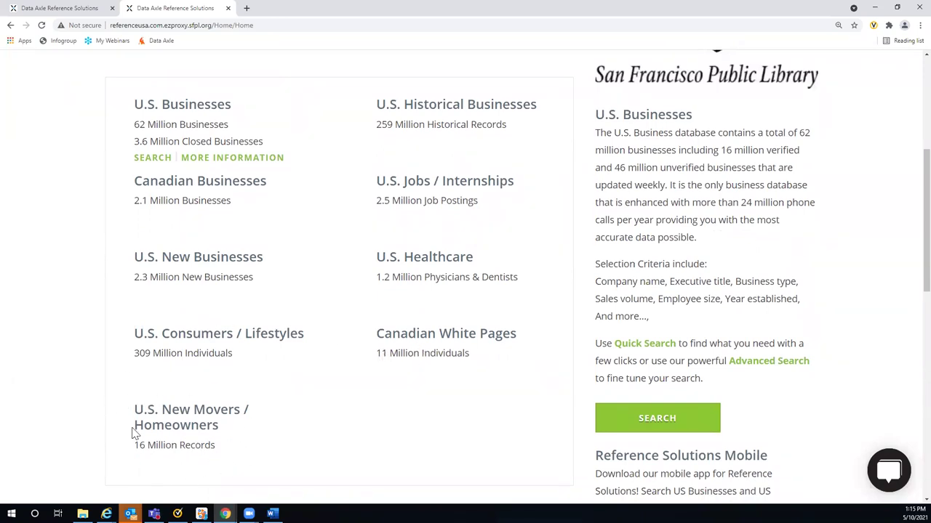
mouse_move(154, 333)
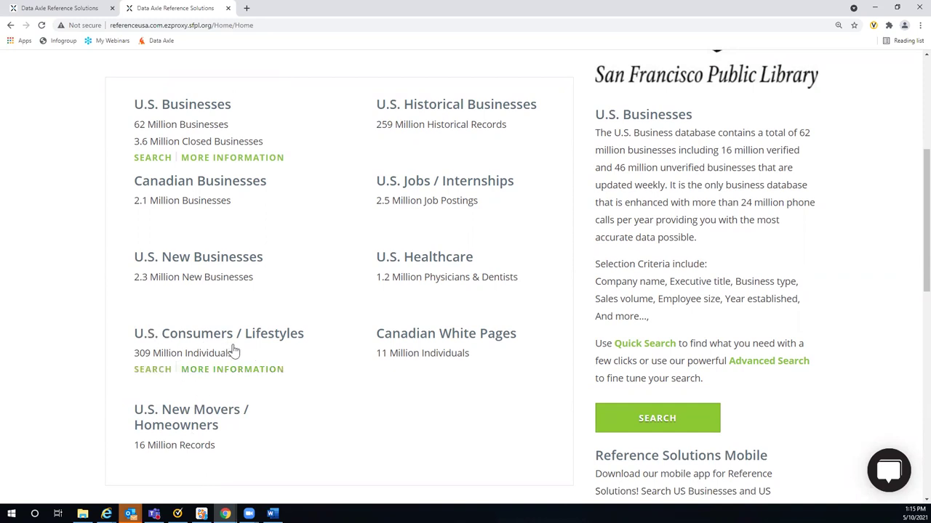
mouse_move(408, 349)
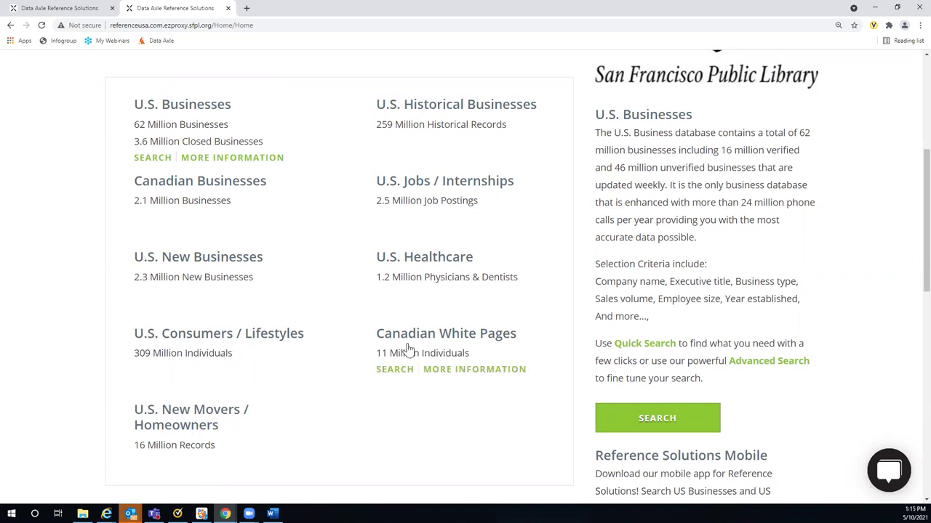
mouse_move(439, 277)
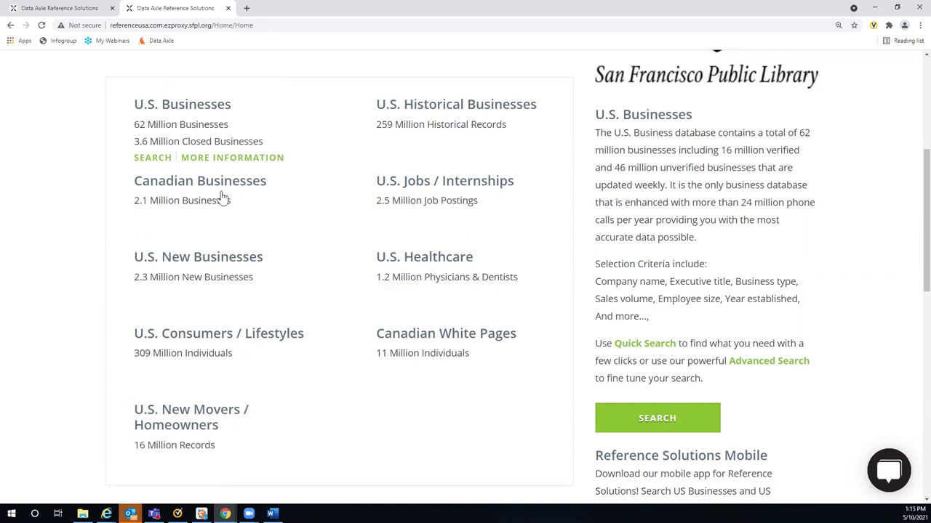
mouse_move(231, 201)
mouse_move(467, 202)
Step: Open the advanced search of the U.S. Consumers / Lifestyles database and add a Lifestyles criterion for Dogs under Pets / Animals
click(184, 343)
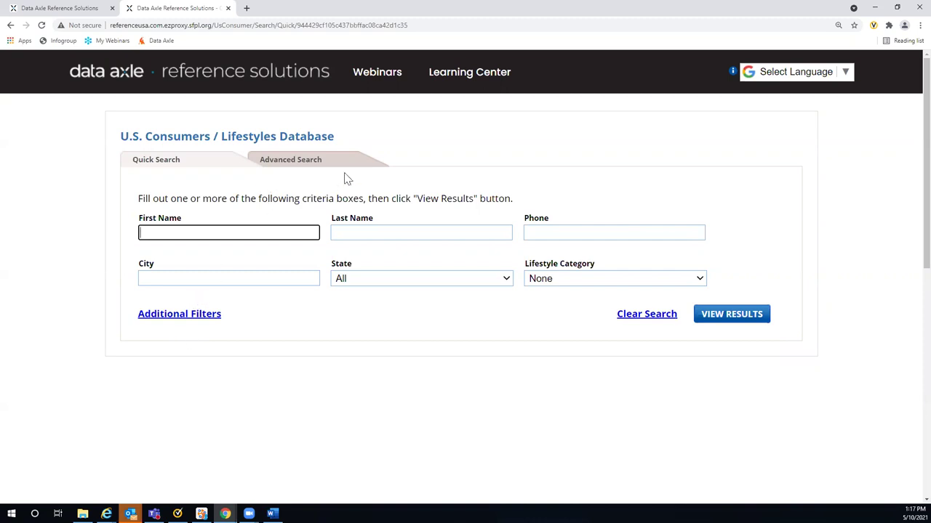
click(277, 163)
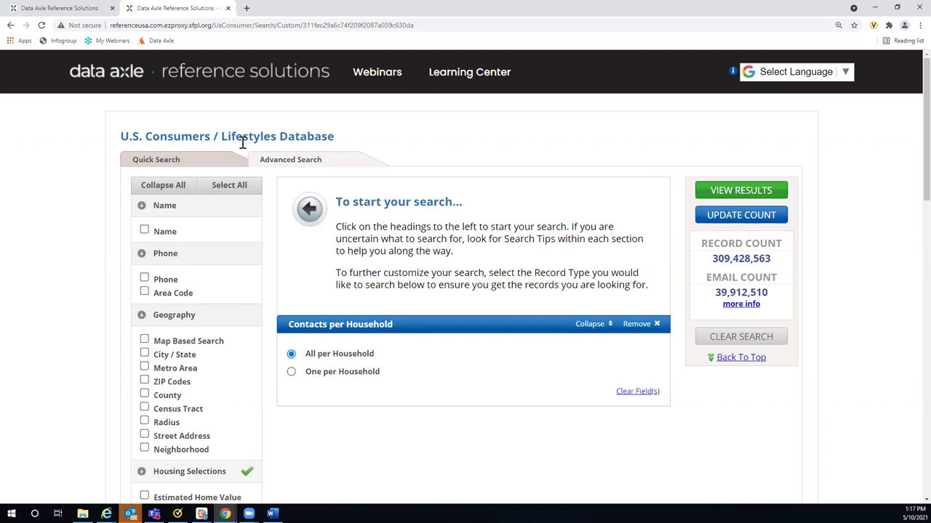
scroll(245, 258, down, 4)
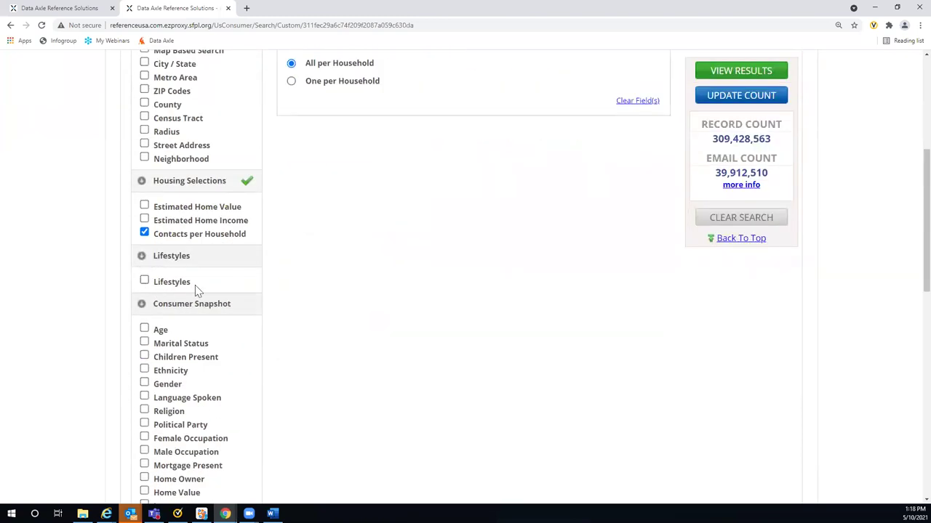
click(145, 283)
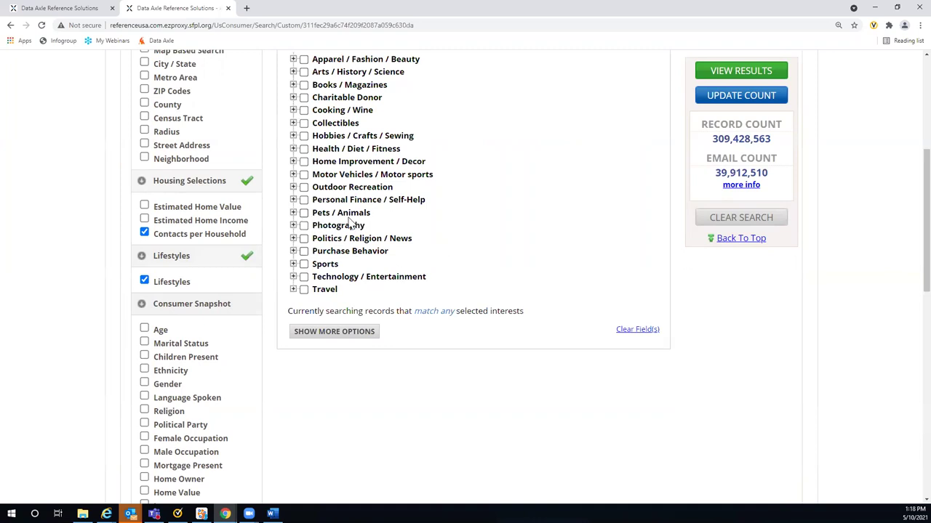
click(293, 213)
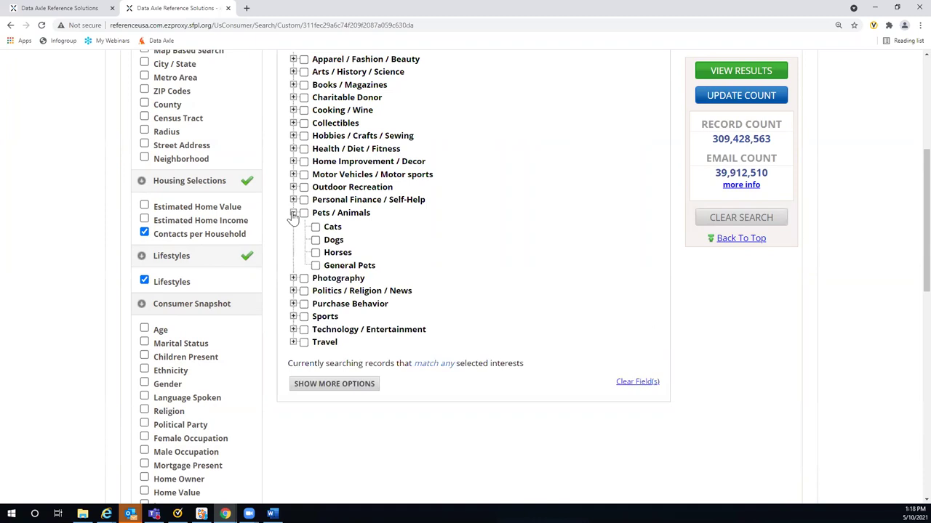
click(315, 240)
Step: Add a City / State criterion to the search and select San Francisco, CA
scroll(446, 197, up, 2)
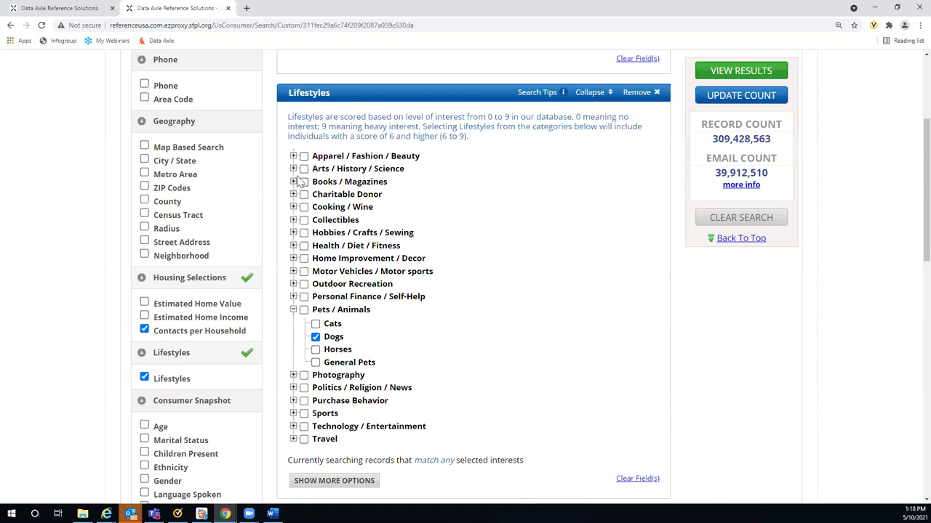
click(144, 160)
scroll(805, 302, up, 1)
click(301, 133)
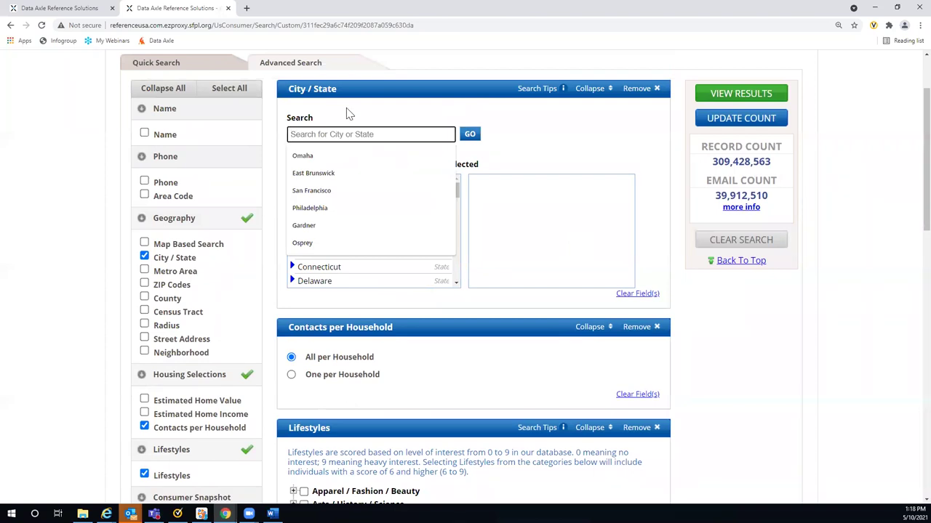
text(San Francisco)
click(344, 157)
click(470, 135)
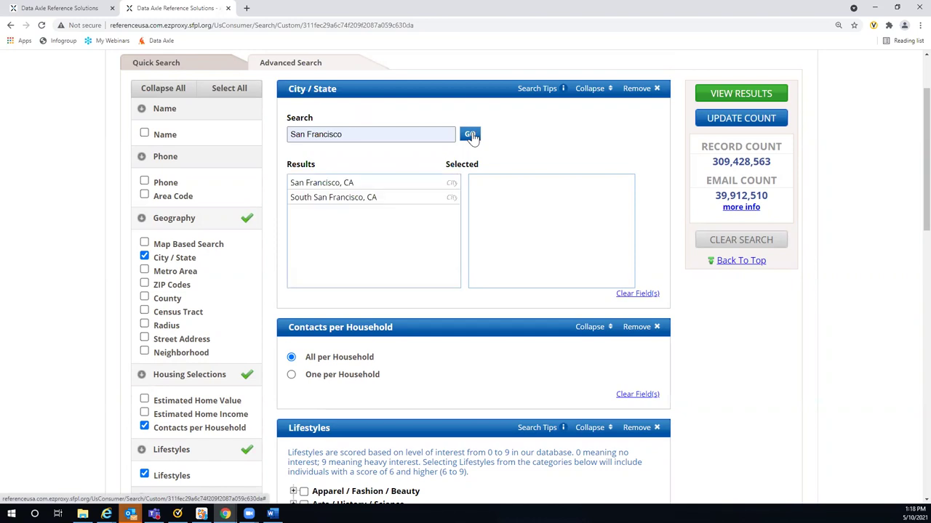
click(350, 187)
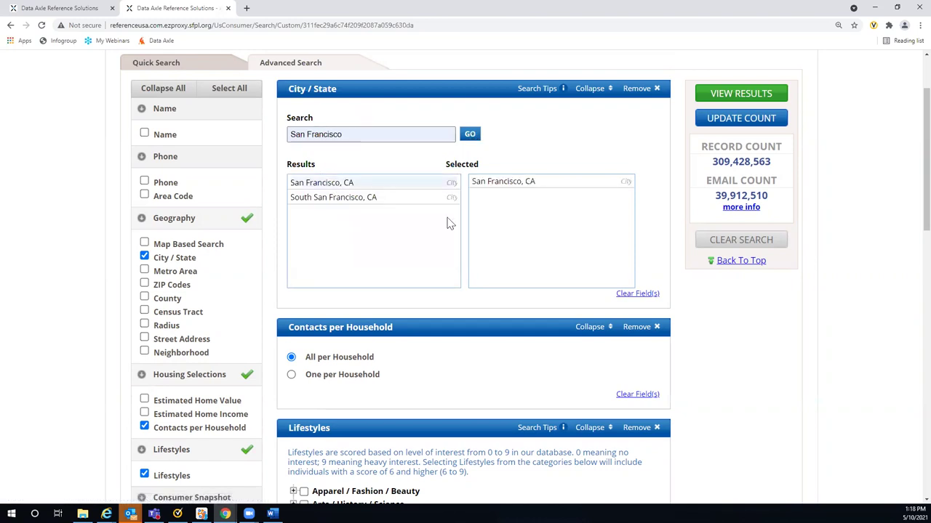
Step: Limit the contacts to One per Household, update the record count and view the results
scroll(698, 257, down, 2)
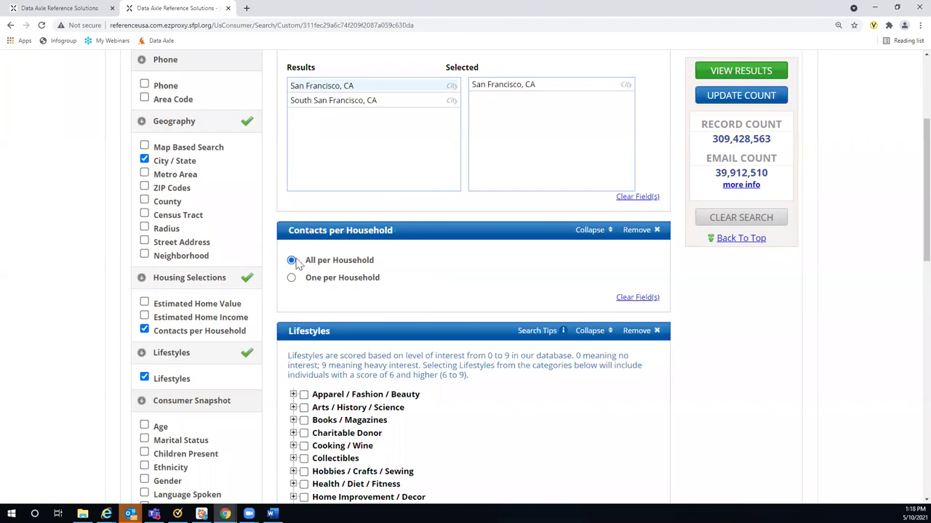
click(291, 279)
click(738, 102)
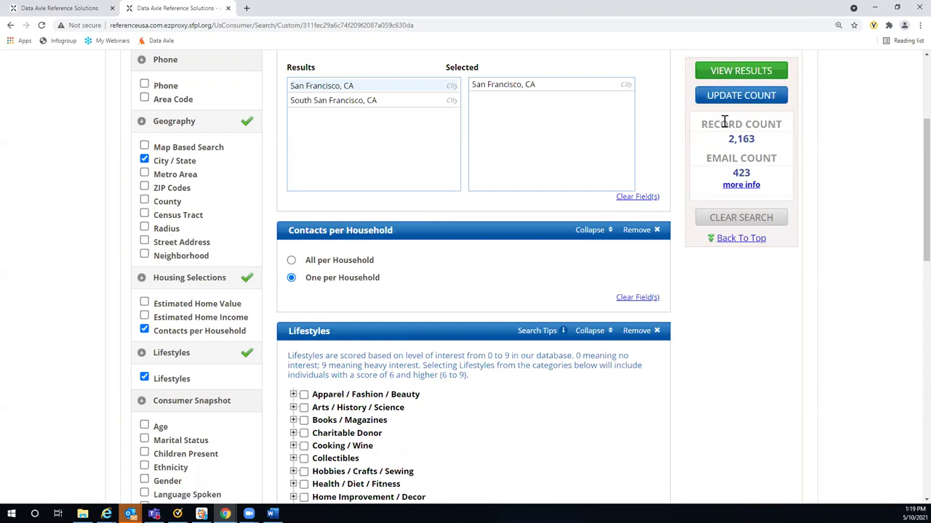
scroll(857, 212, down, 1)
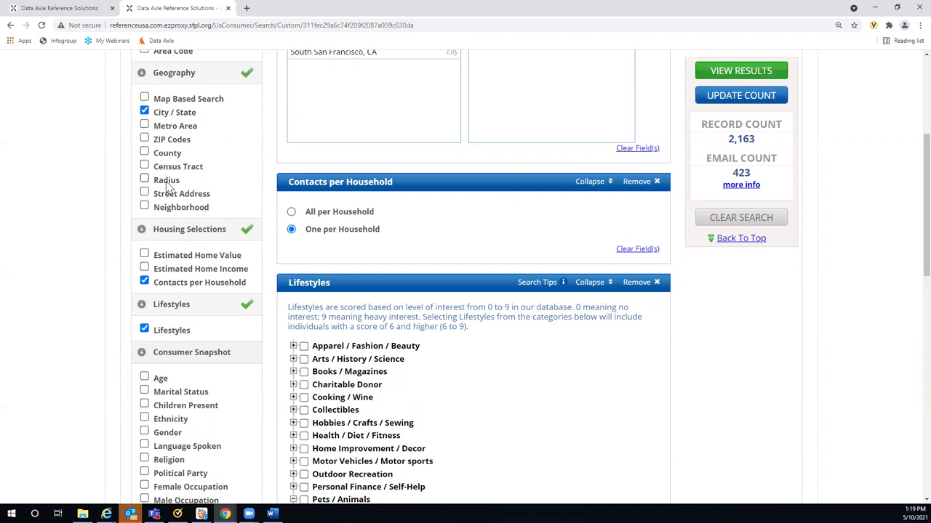
click(732, 76)
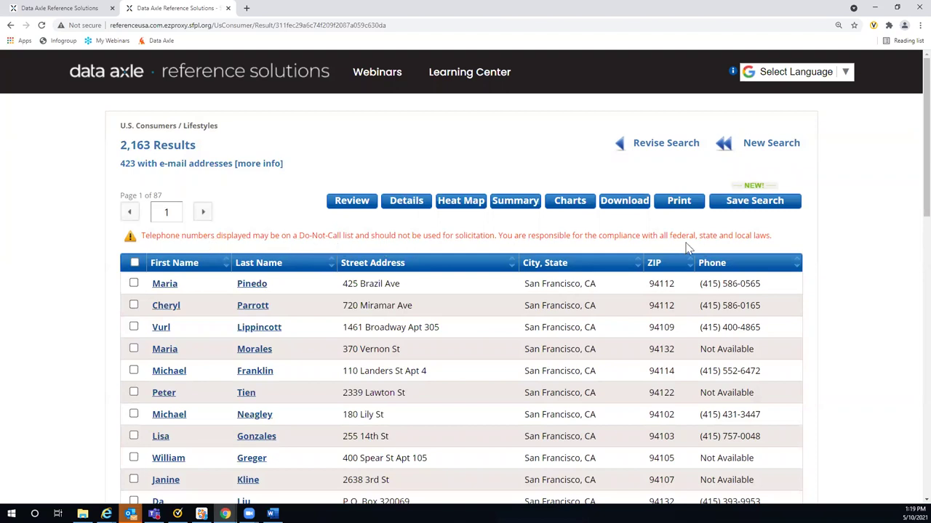
Step: Open the first resident's detail record and examine the resident information, neighborhood information and lifestyle interests
scroll(858, 242, down, 1)
scroll(858, 242, down, 1)
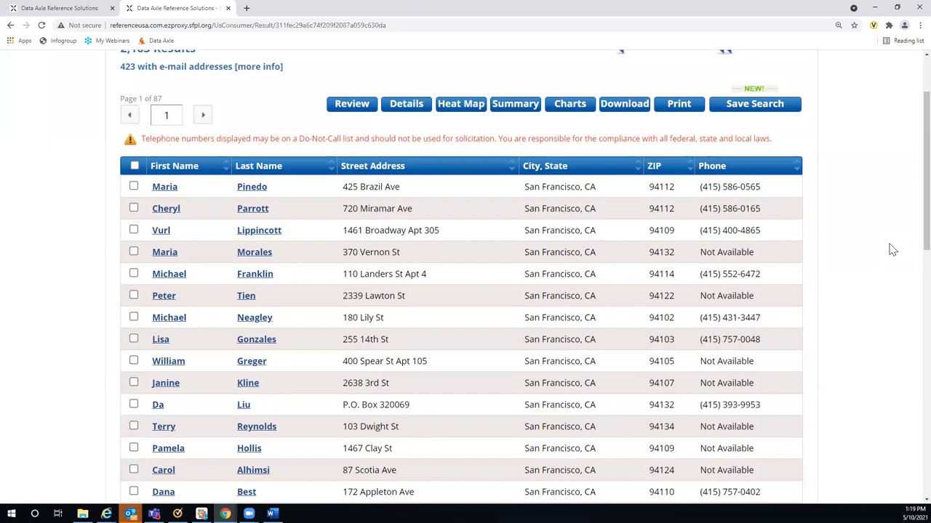
click(255, 190)
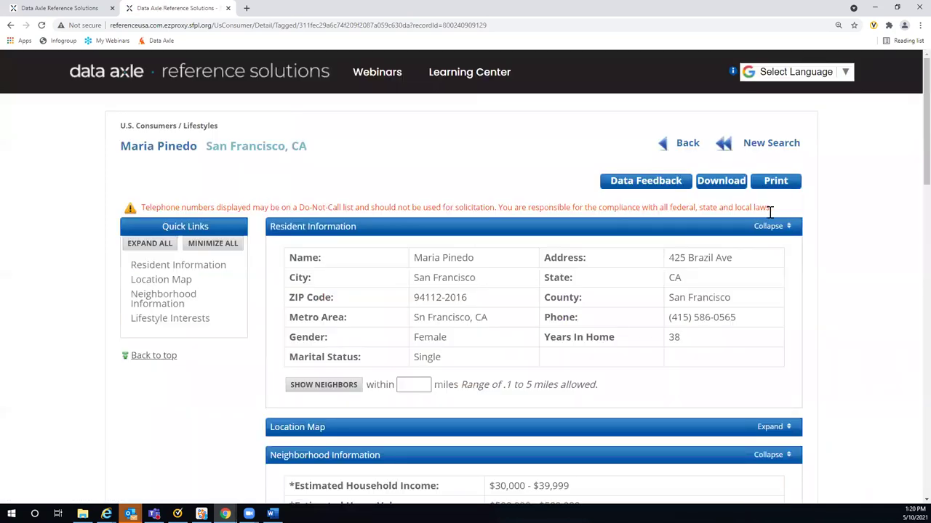
scroll(891, 229, down, 1)
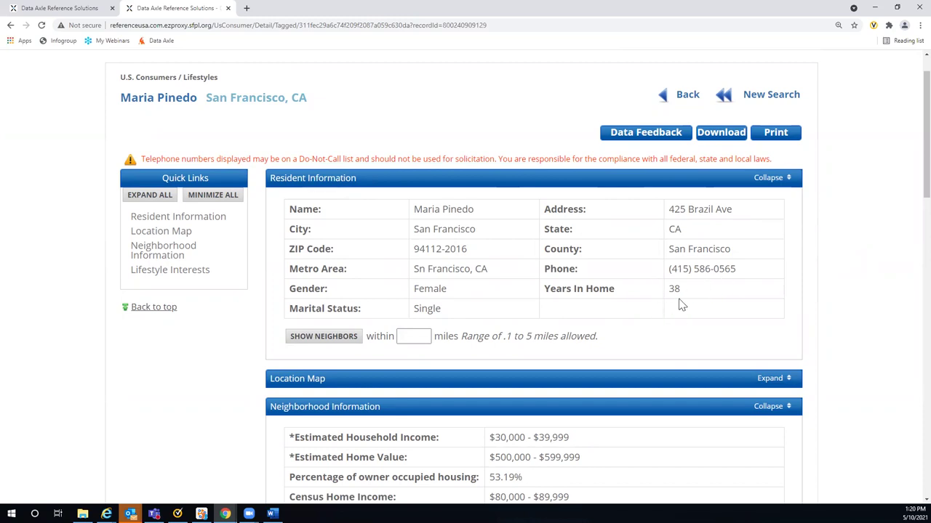
scroll(857, 211, down, 2)
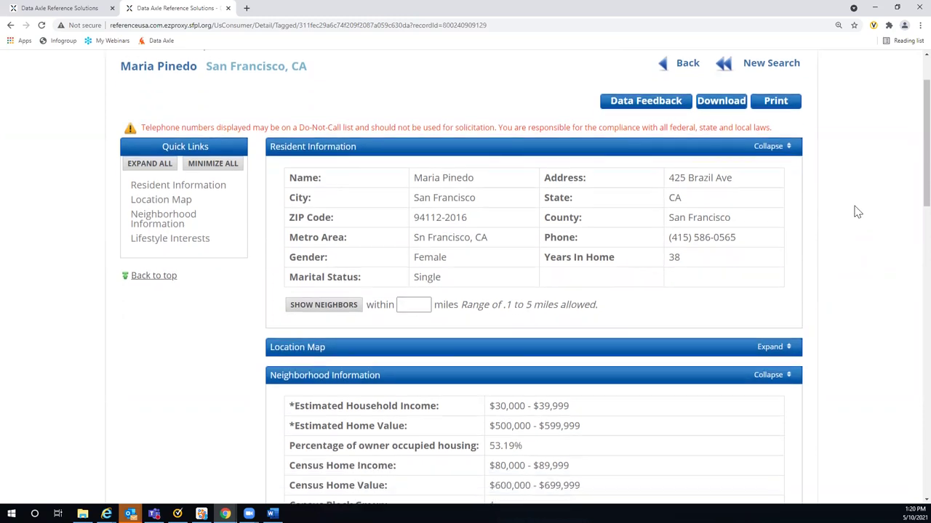
scroll(859, 211, down, 2)
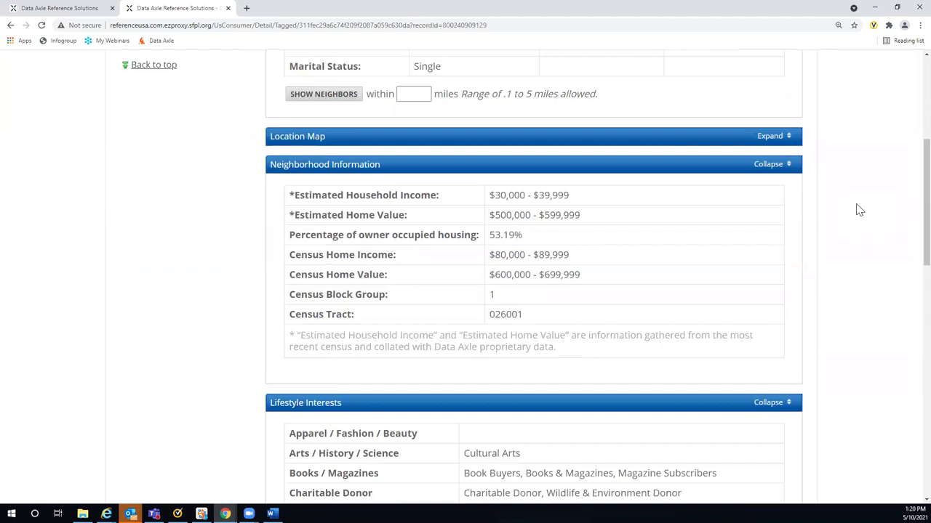
scroll(859, 210, down, 3)
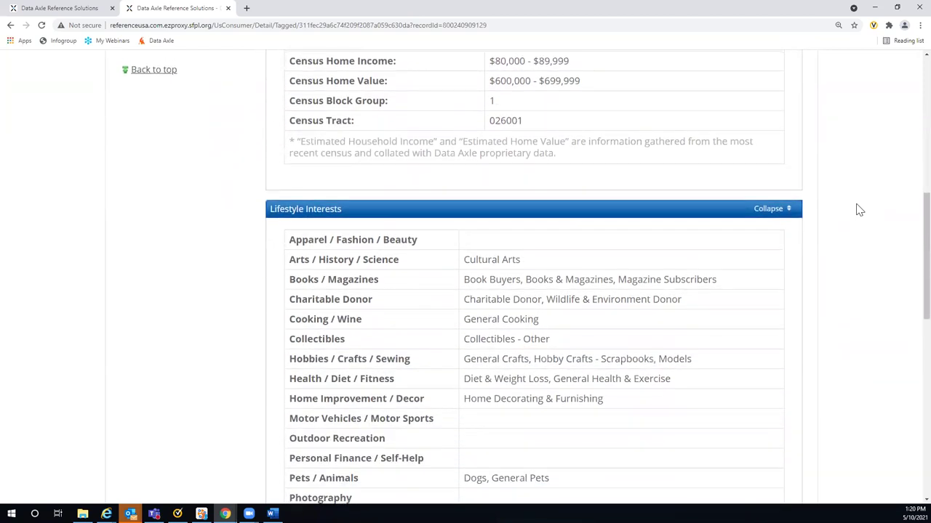
scroll(860, 210, down, 3)
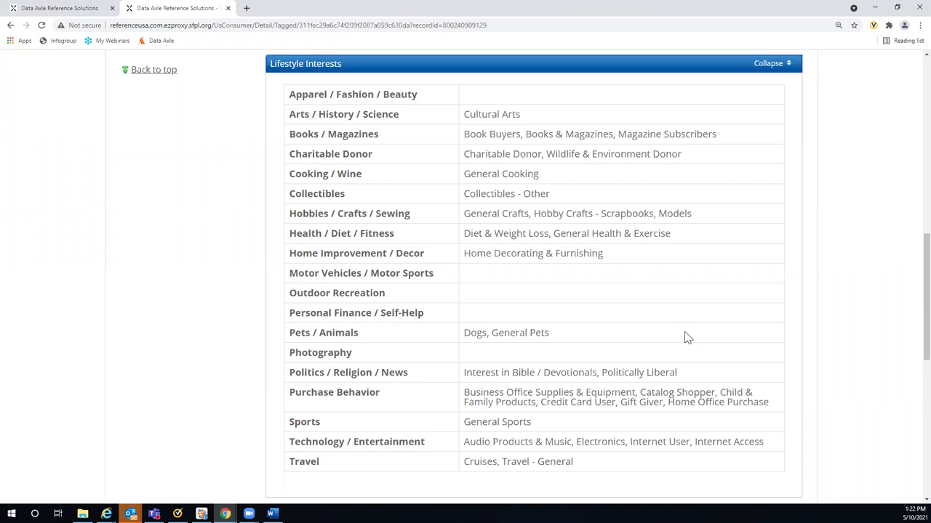
Step: Go back from the resident's record to the results list and reopen the search for revision
scroll(687, 339, up, 7)
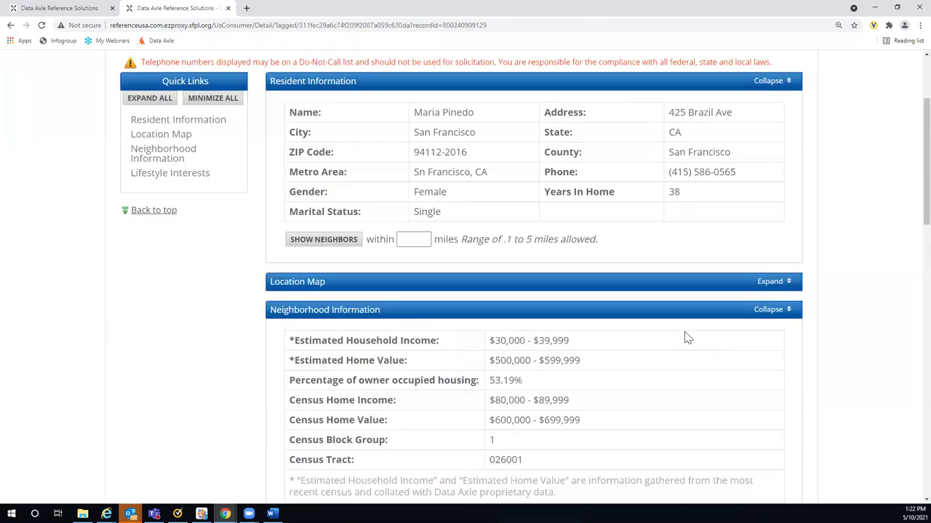
scroll(687, 338, up, 2)
click(687, 147)
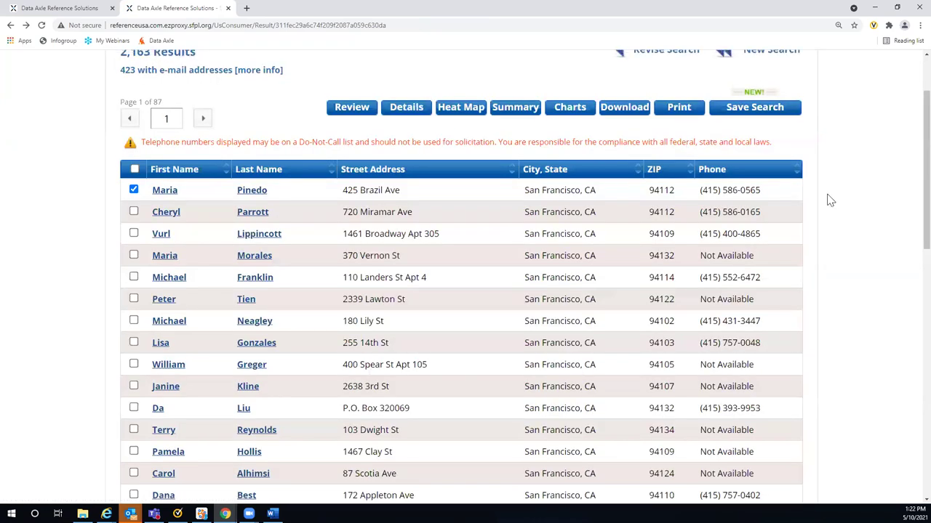
scroll(830, 201, up, 2)
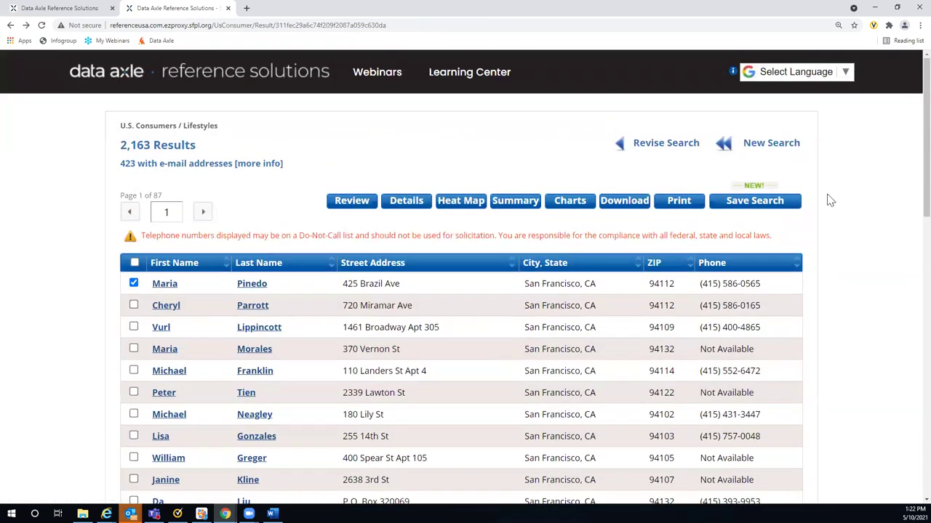
click(645, 145)
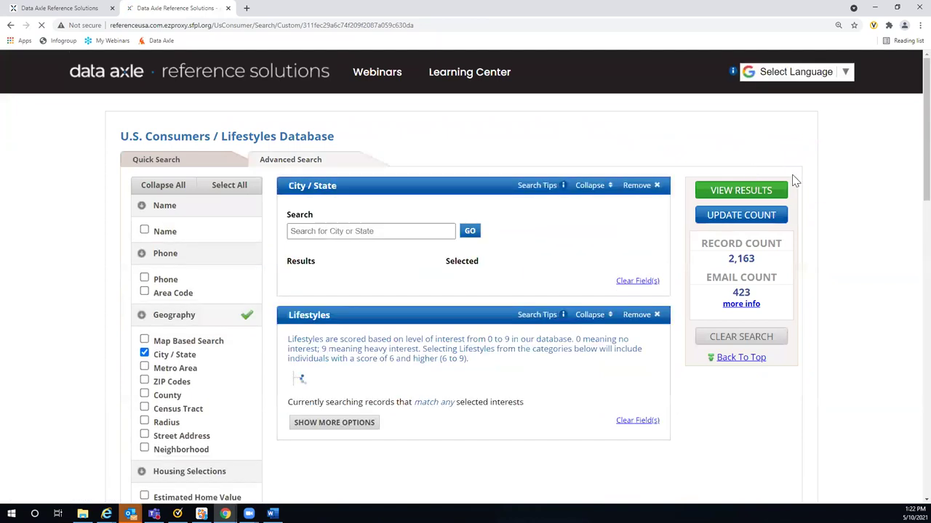
Step: Add the Age, Marital Status and Children Present criteria from the Consumer Snapshot group
scroll(851, 179, down, 3)
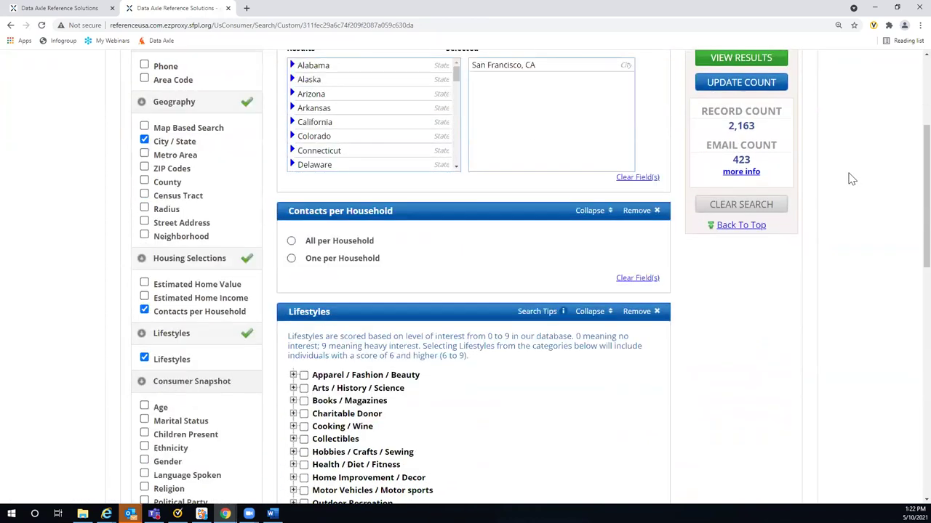
scroll(850, 179, down, 3)
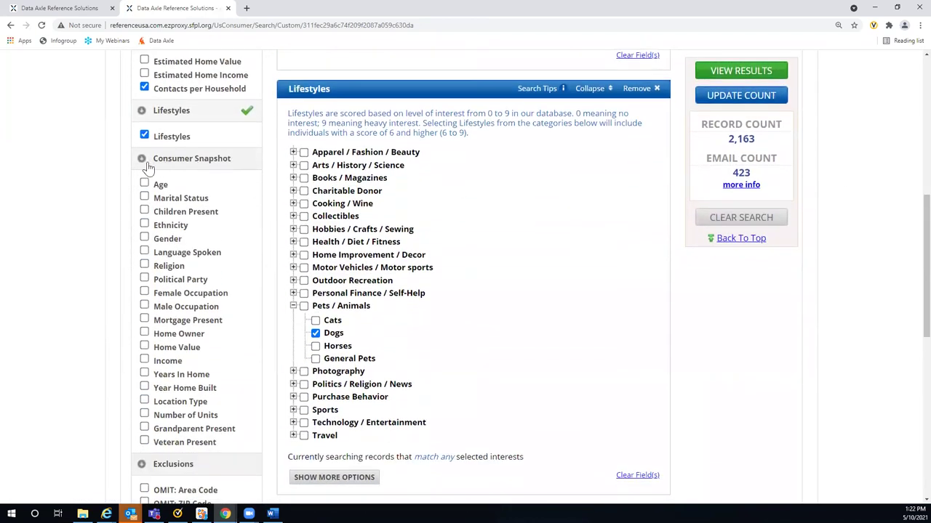
scroll(256, 189, down, 1)
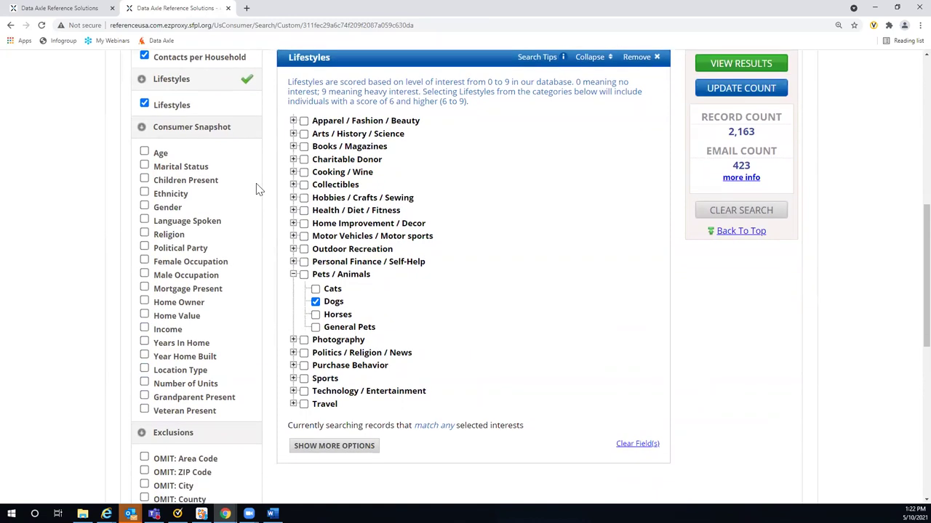
scroll(256, 189, down, 1)
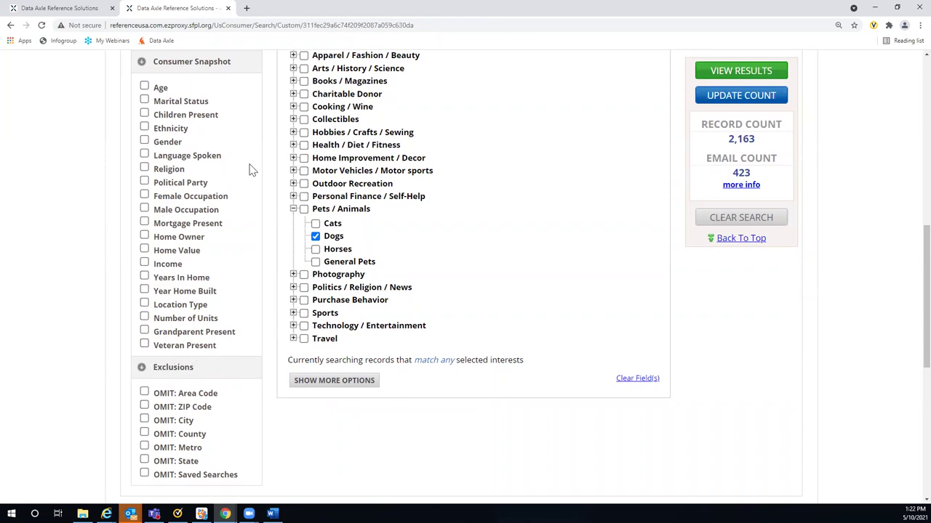
click(144, 86)
click(144, 100)
click(144, 114)
Step: Select the age ranges 25 - 29, 30 - 34, 35 - 39, 40 - 44 and 45 - 49
scroll(866, 276, down, 3)
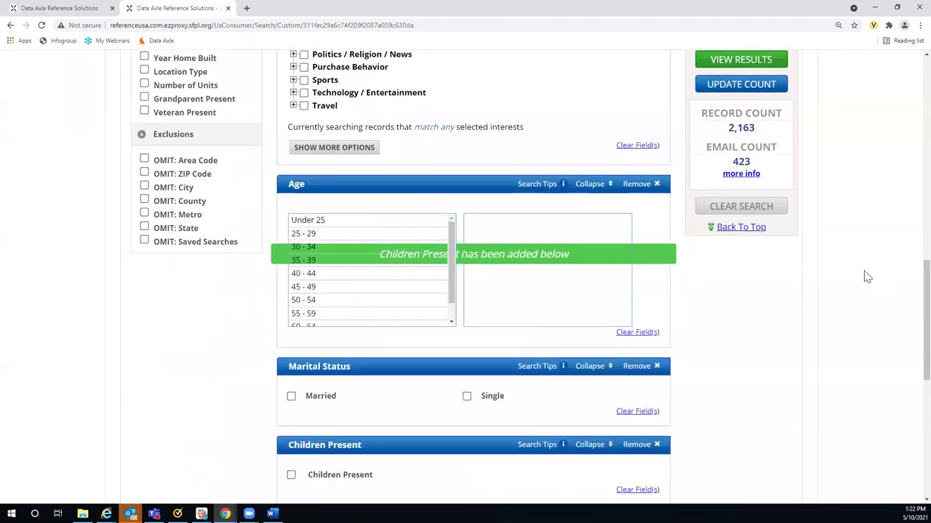
click(329, 178)
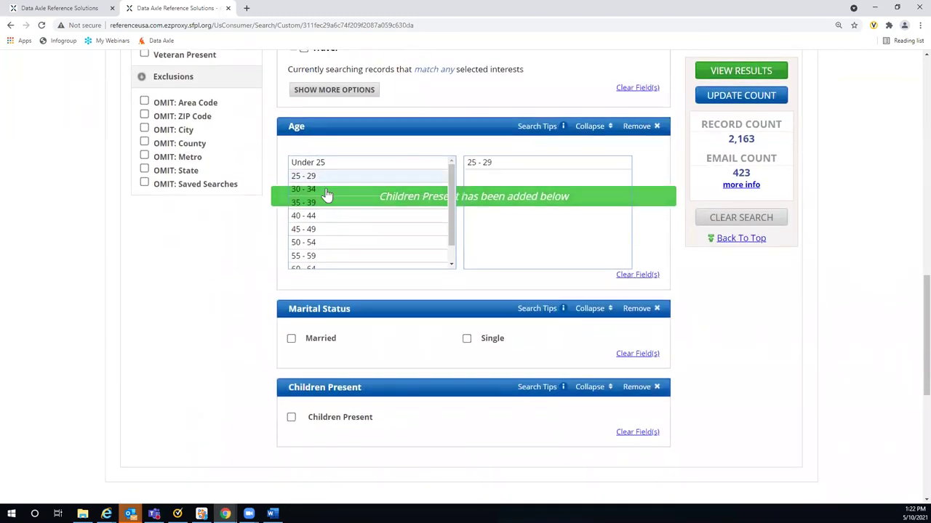
click(327, 190)
click(332, 205)
click(332, 217)
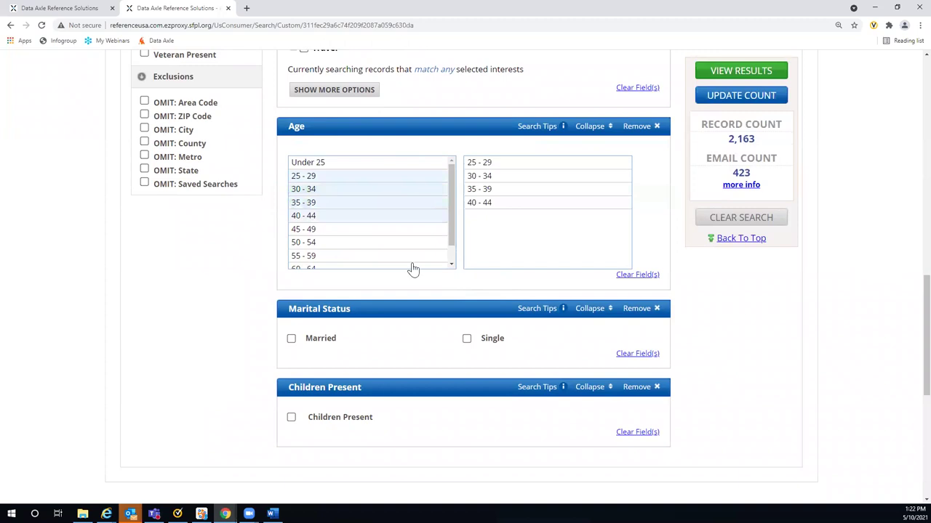
click(362, 231)
Step: Restrict the search to Married residents with Children Present, update the count and view the results
scroll(796, 318, down, 1)
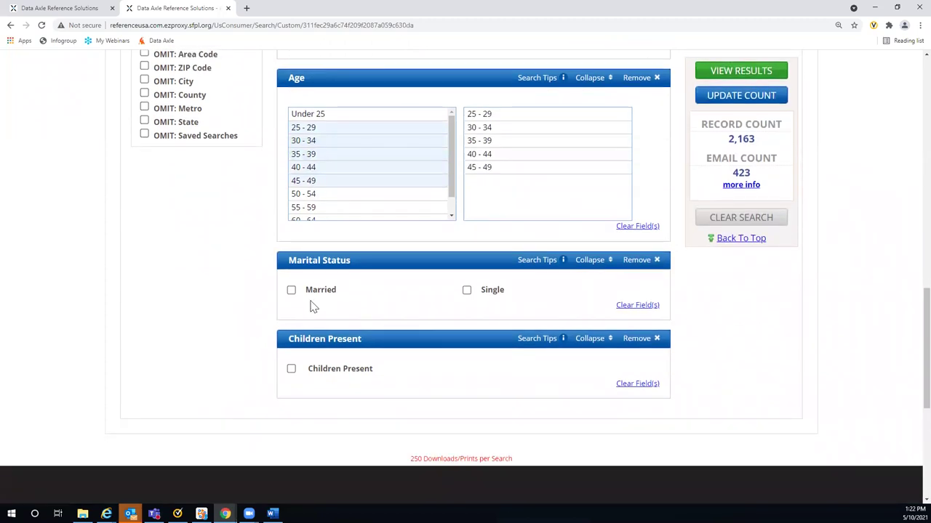
click(291, 289)
click(292, 370)
click(736, 101)
click(736, 73)
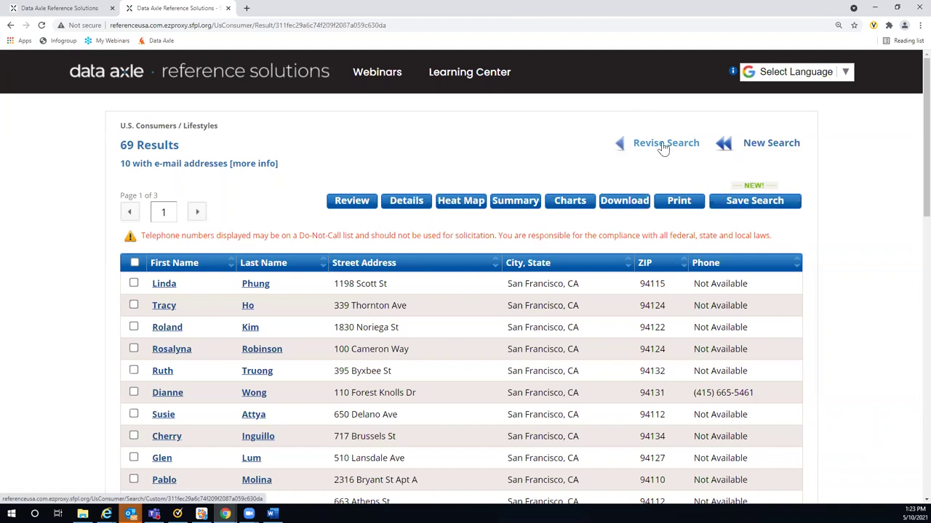
Step: Return to the search criteria from the results and review the selected criteria and counts
click(622, 146)
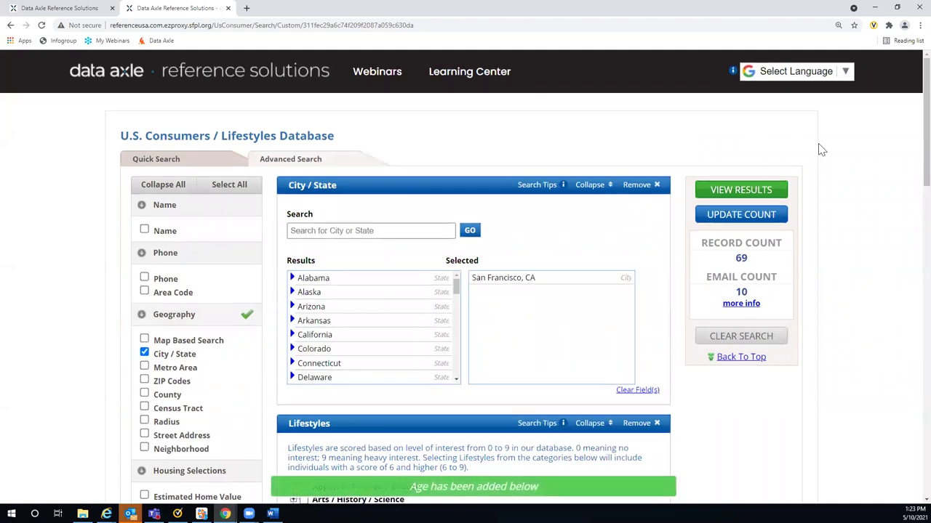
scroll(818, 144, down, 1)
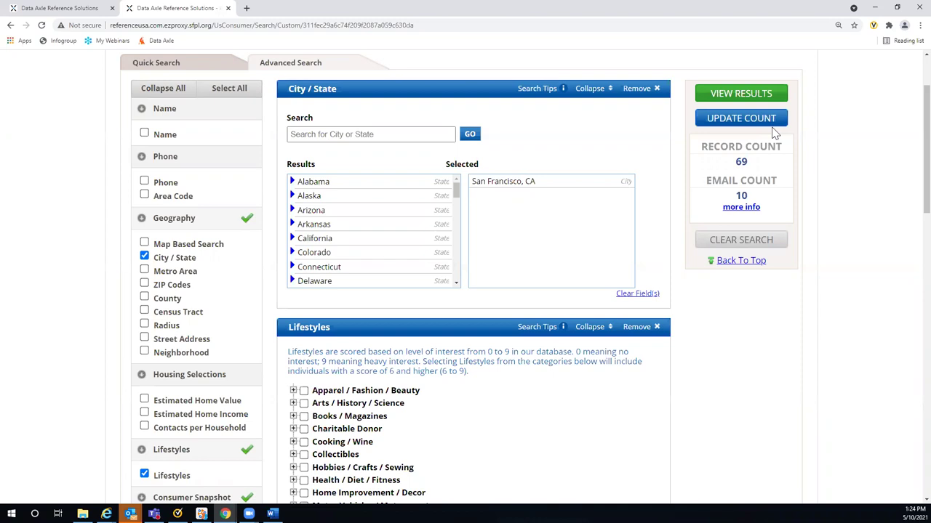
scroll(839, 146, up, 2)
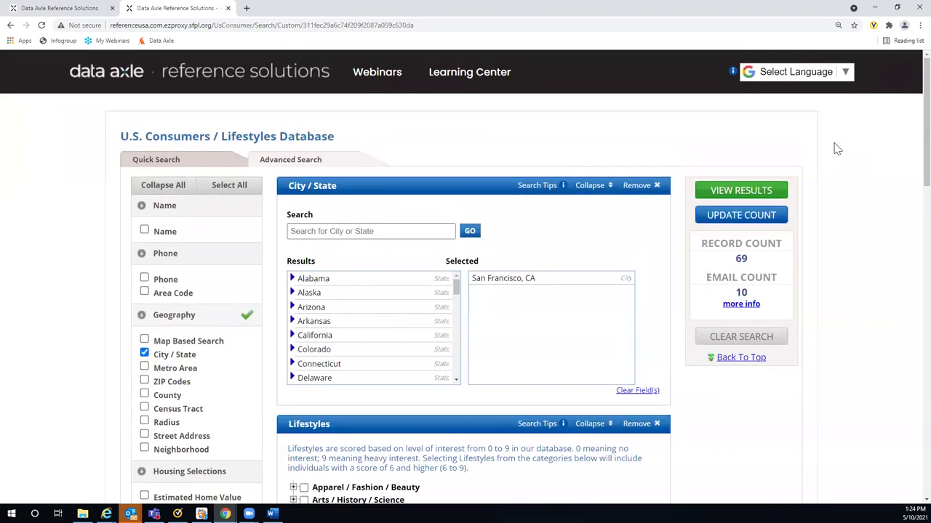
Step: Go to the home page and look over the list of available databases
click(225, 72)
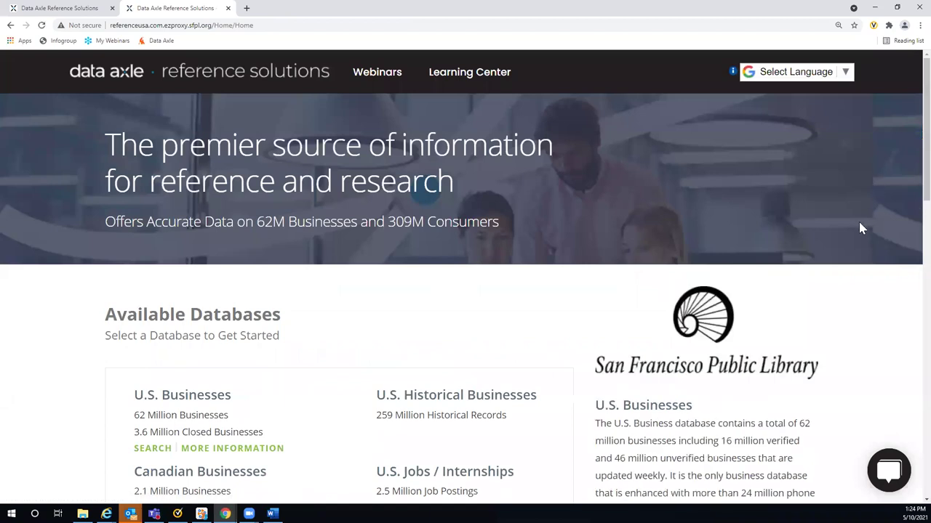
scroll(859, 221, down, 2)
scroll(862, 228, down, 3)
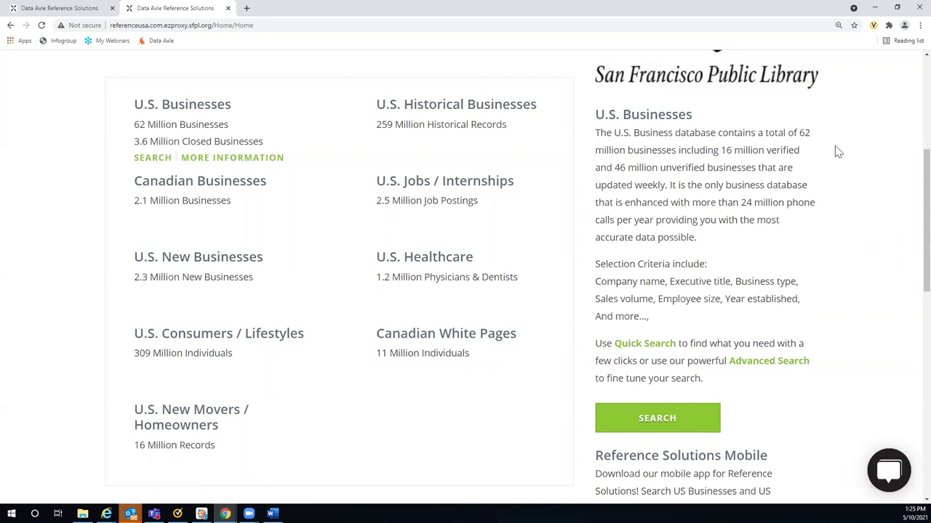
Step: Switch to the other open Data Axle page and open the U.S. Consumers / Lifestyles quick search
click(31, 12)
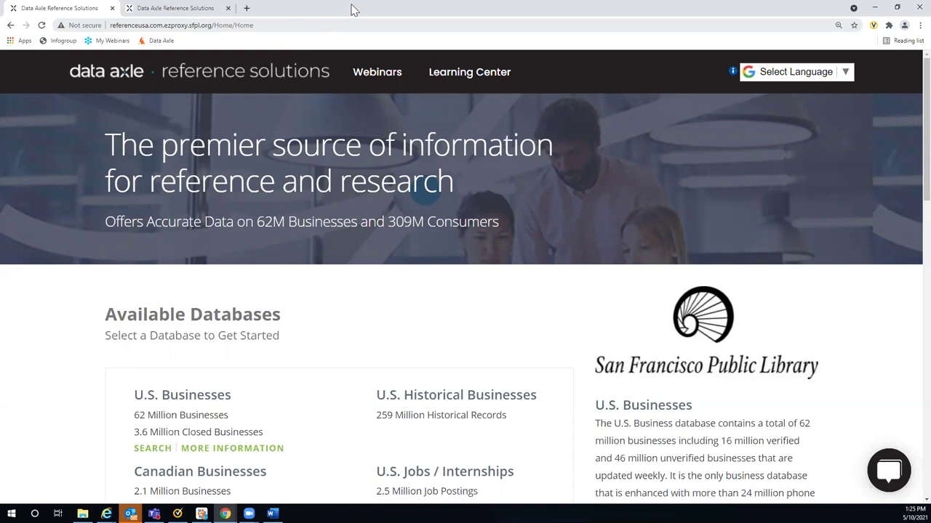
scroll(353, 152, down, 5)
click(181, 253)
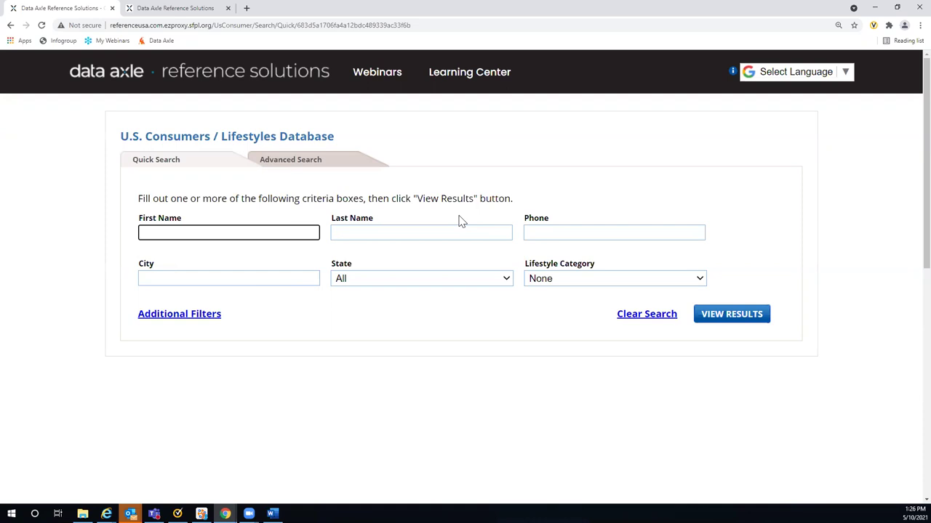
Step: Leave the quick search for the home page and examine the available databases again
click(258, 78)
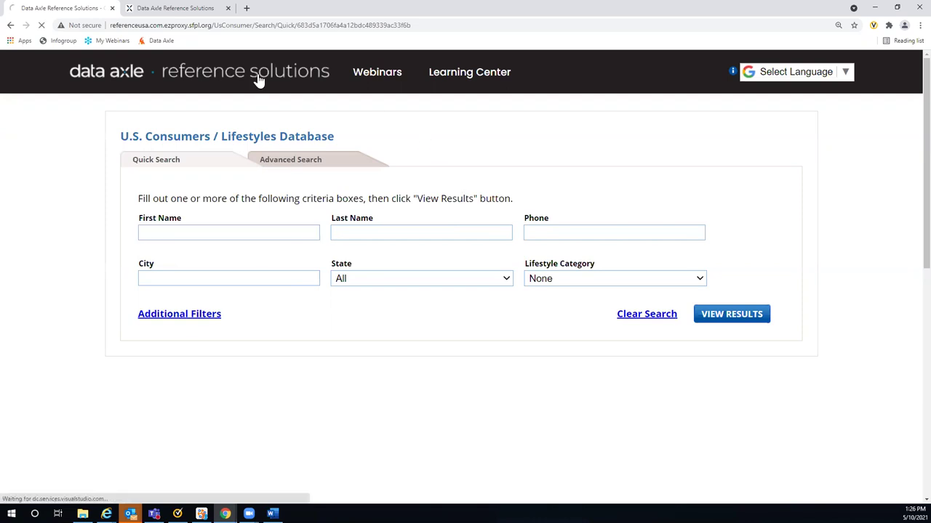
scroll(607, 200, down, 2)
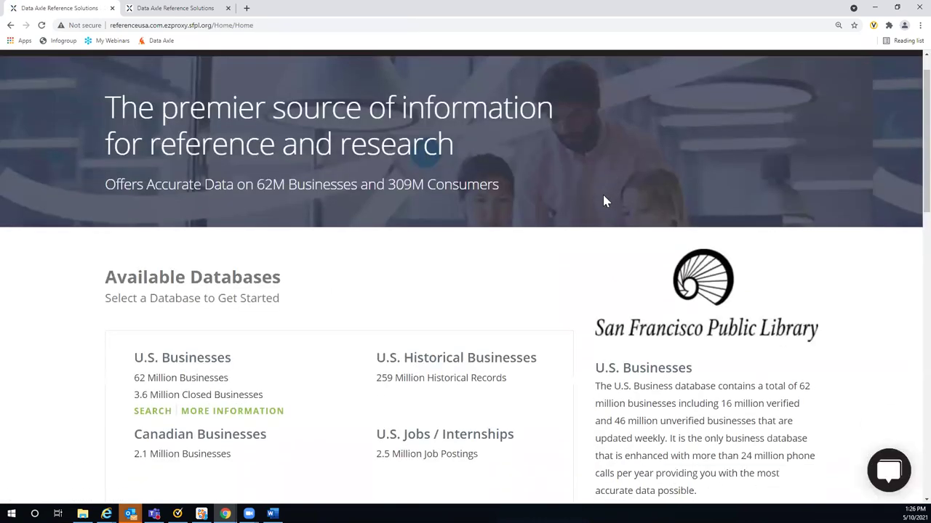
scroll(608, 201, down, 3)
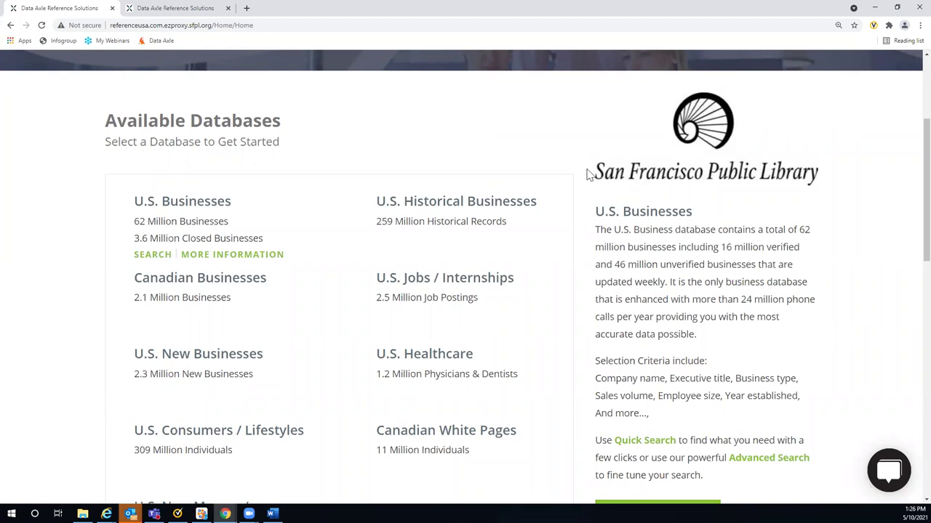
scroll(586, 175, up, 2)
scroll(527, 191, up, 1)
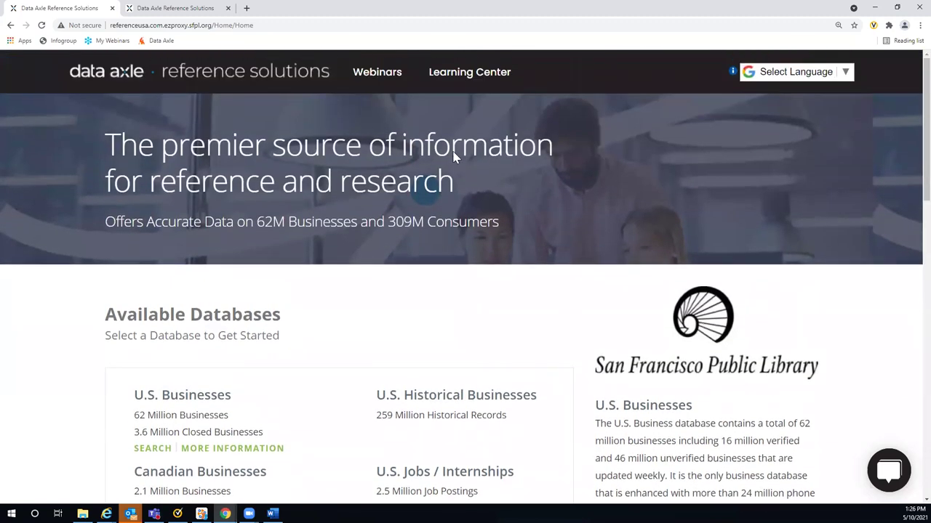